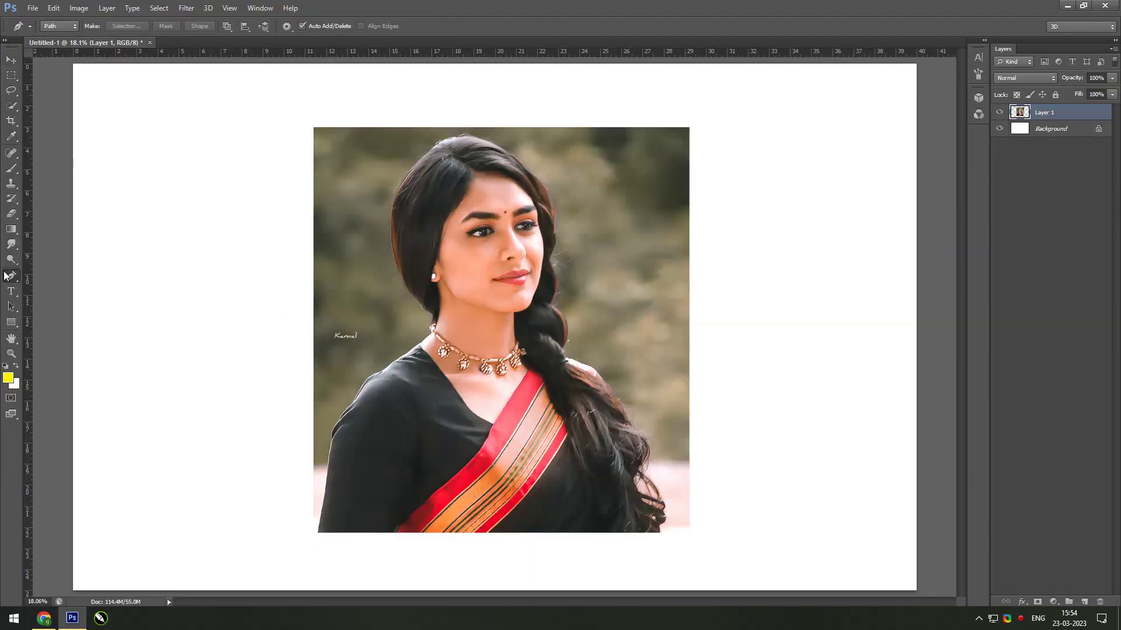
Step: Quick-select the blurred background to the left of the woman
click(11, 105)
mouse_move(350, 204)
mouse_down()
mouse_move(342, 316)
mouse_move(650, 230)
mouse_move(694, 506)
mouse_move(675, 538)
mouse_up()
key(ctrl+plus)
key(ctrl+plus)
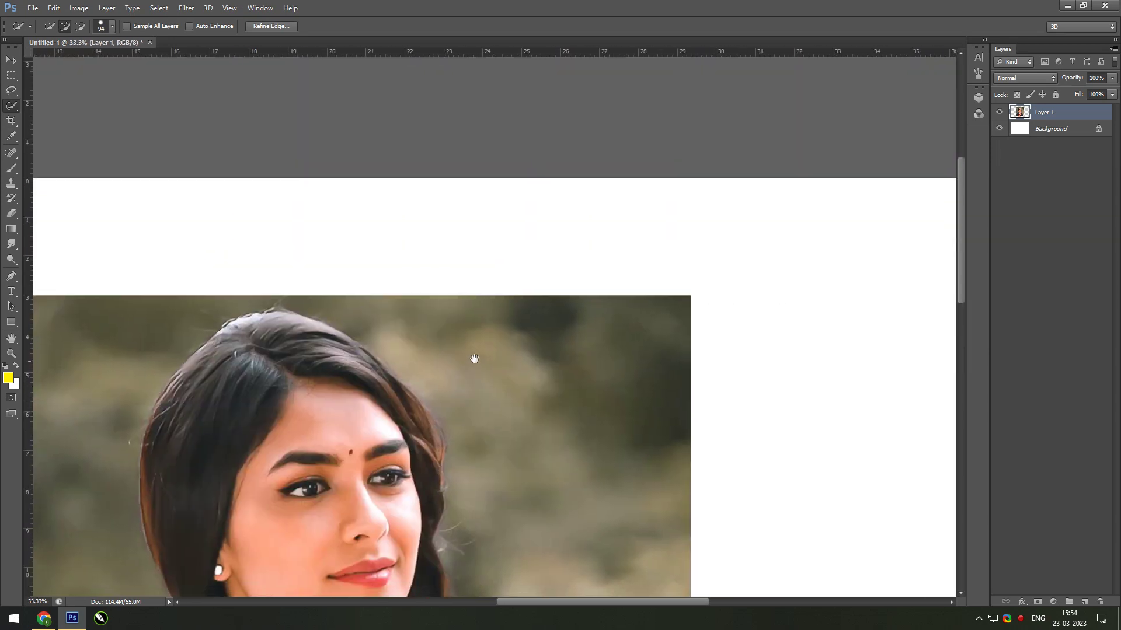
key(ctrl+r)
Step: Refine the selection with the Lasso along the hair edge and shoulders
key(l)
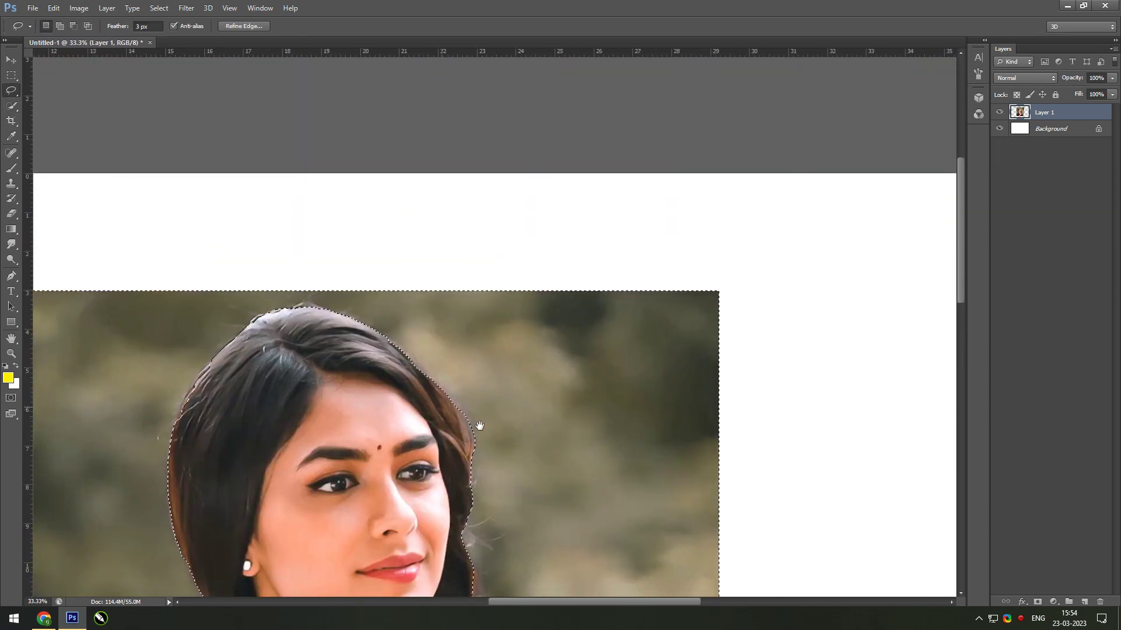
mouse_move(251, 374)
mouse_down()
mouse_move(444, 461)
mouse_move(450, 315)
mouse_move(433, 328)
mouse_up()
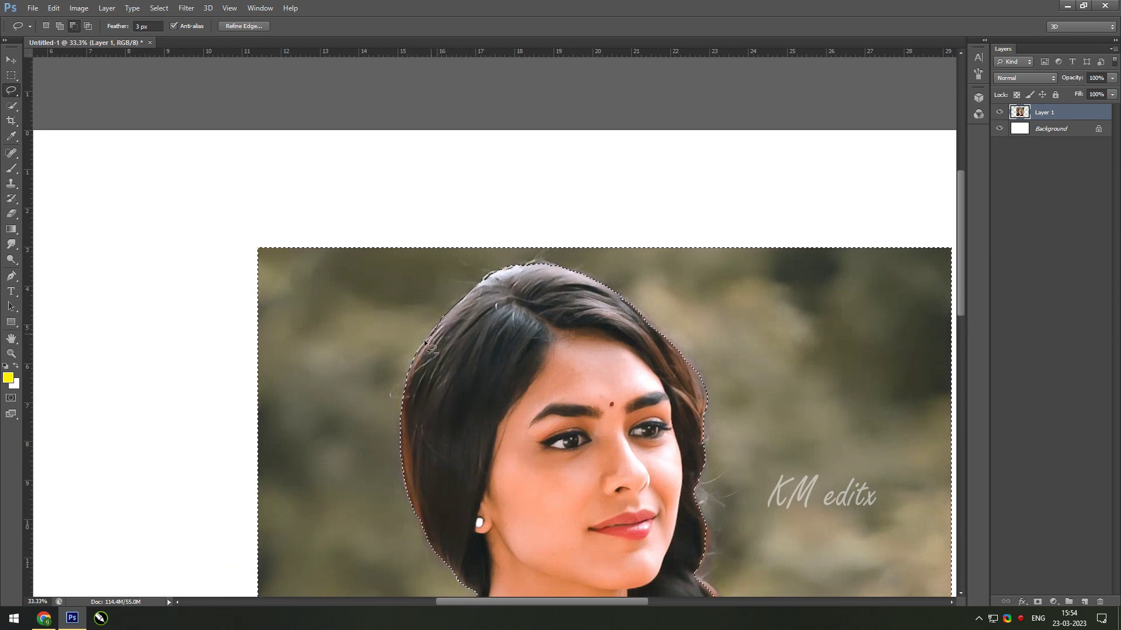
drag(537, 593, 514, 359)
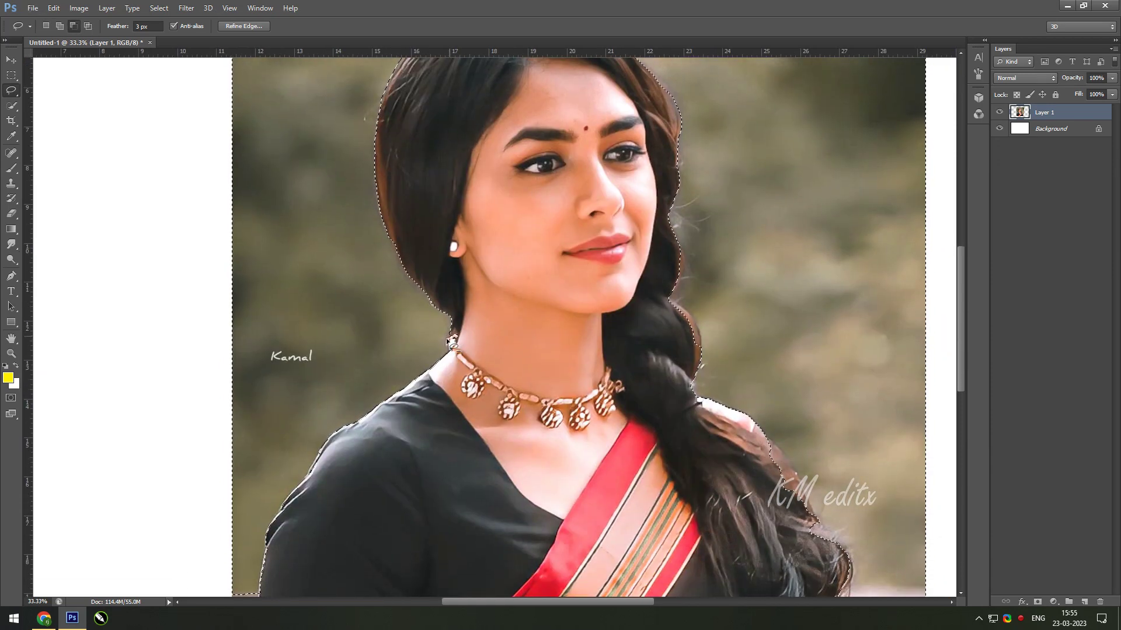
key(ctrl+minus)
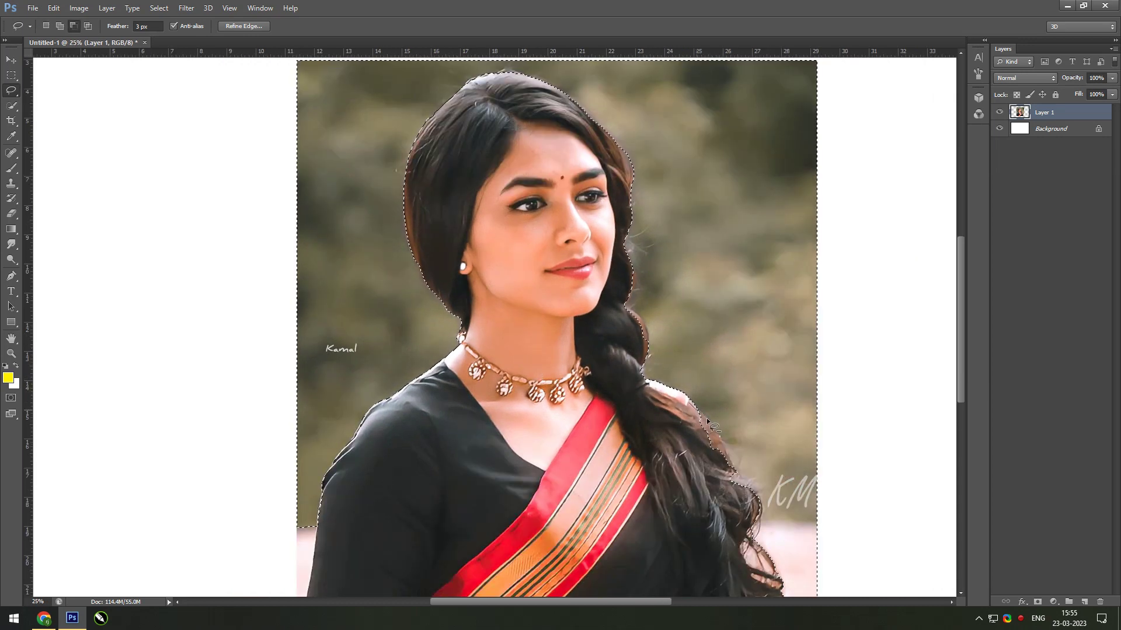
drag(723, 445, 552, 302)
drag(566, 341, 607, 460)
Step: Feather the selection, delete the background to white, and deselect
right_click(604, 275)
click(629, 302)
click(818, 214)
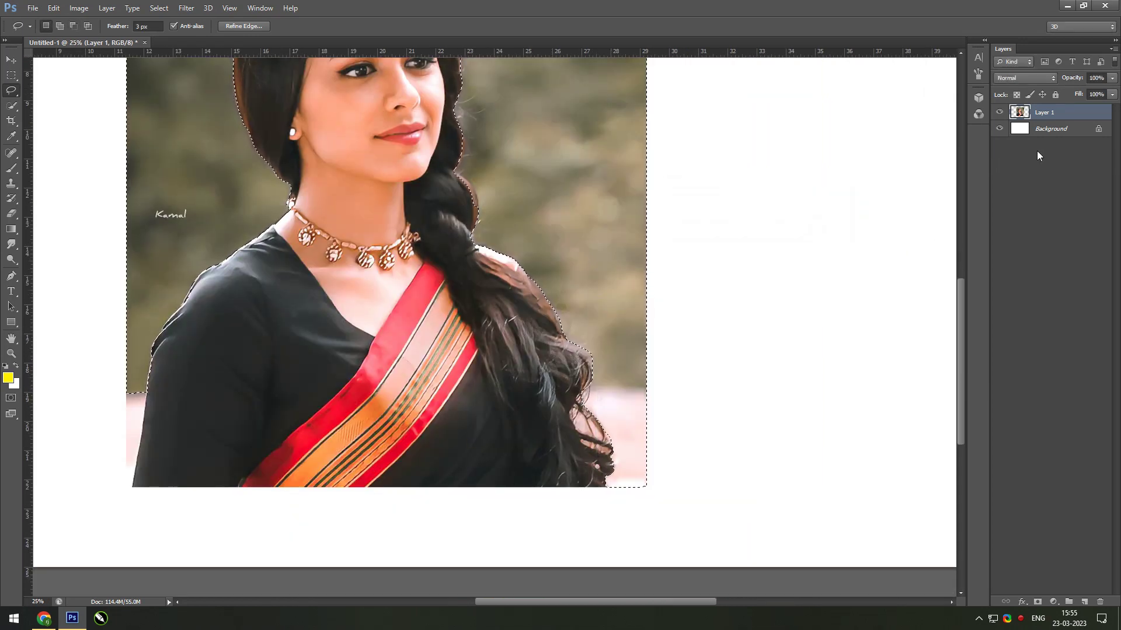
key(ctrl+minus)
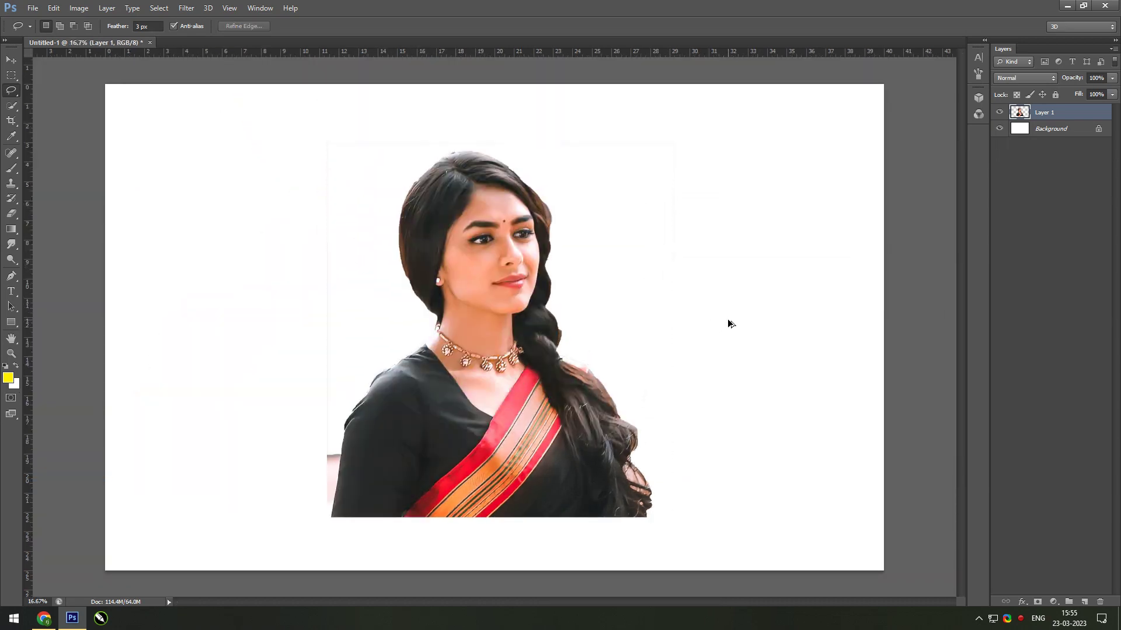
key(ctrl+z)
key(shift+F6)
key(Return)
key(Delete)
key(ctrl+d)
Step: Lasso the leftover background patch at lower left, feather it and delete it
drag(331, 518, 318, 543)
key(shift+F6)
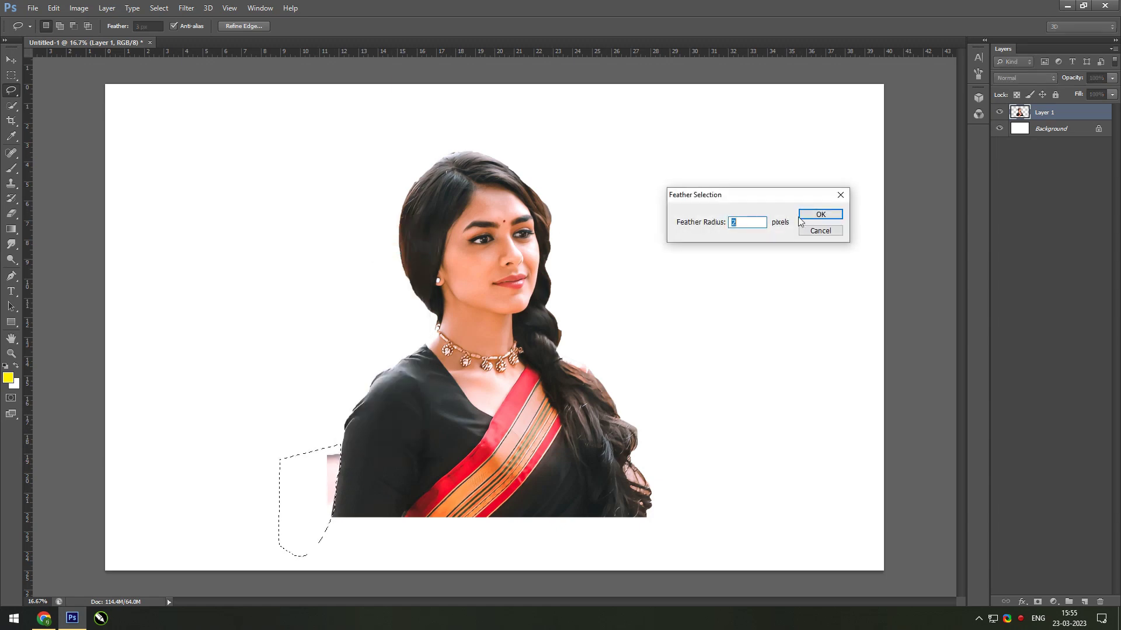
key(Return)
key(Delete)
key(ctrl+d)
scroll(490, 186, up, 2)
scroll(490, 187, up, 2)
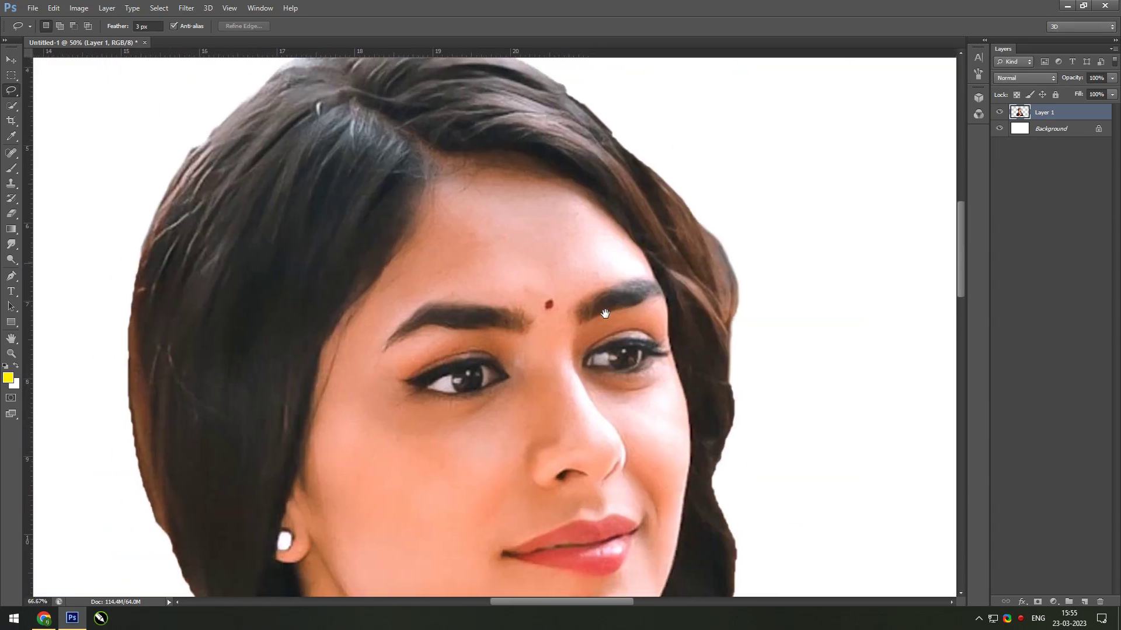
key(v)
click(186, 8)
Step: Sharpen the portrait with Unsharp Mask: Amount 140%, Radius 1.2 px, Threshold 0
click(357, 225)
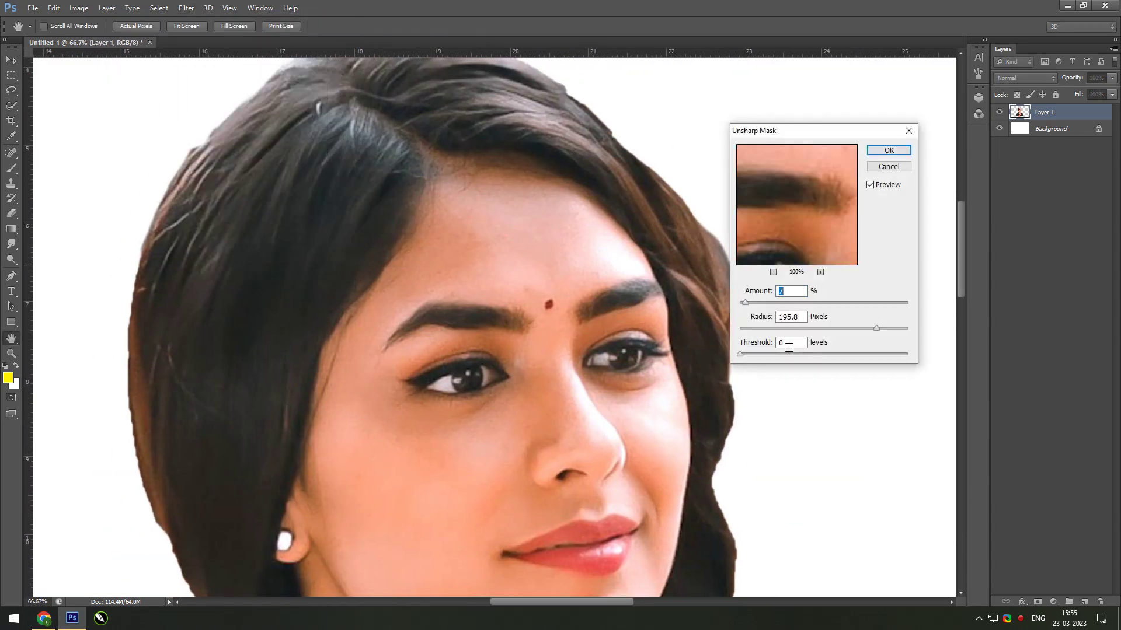
drag(763, 303, 748, 303)
mouse_move(876, 327)
mouse_down()
mouse_move(829, 328)
mouse_move(884, 328)
mouse_up()
key(ctrl+0)
scroll(525, 232, up, 3)
drag(747, 303, 821, 324)
text(182.3)
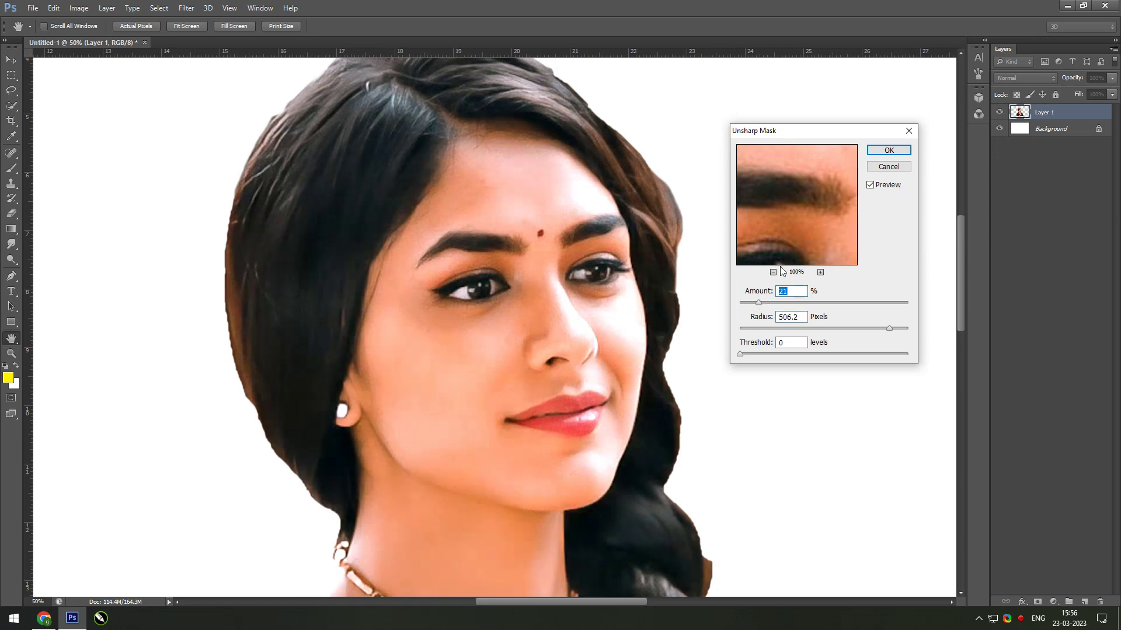
drag(753, 302, 748, 303)
click(752, 328)
click(898, 303)
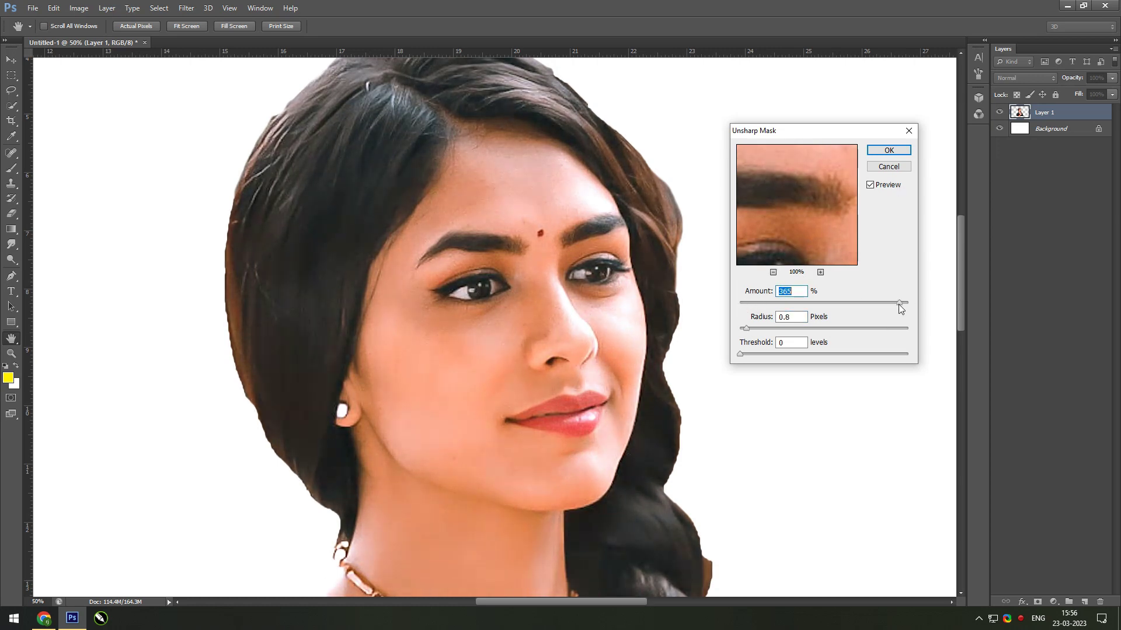
drag(898, 304, 887, 305)
click(752, 328)
drag(753, 328, 747, 330)
click(848, 302)
key(Return)
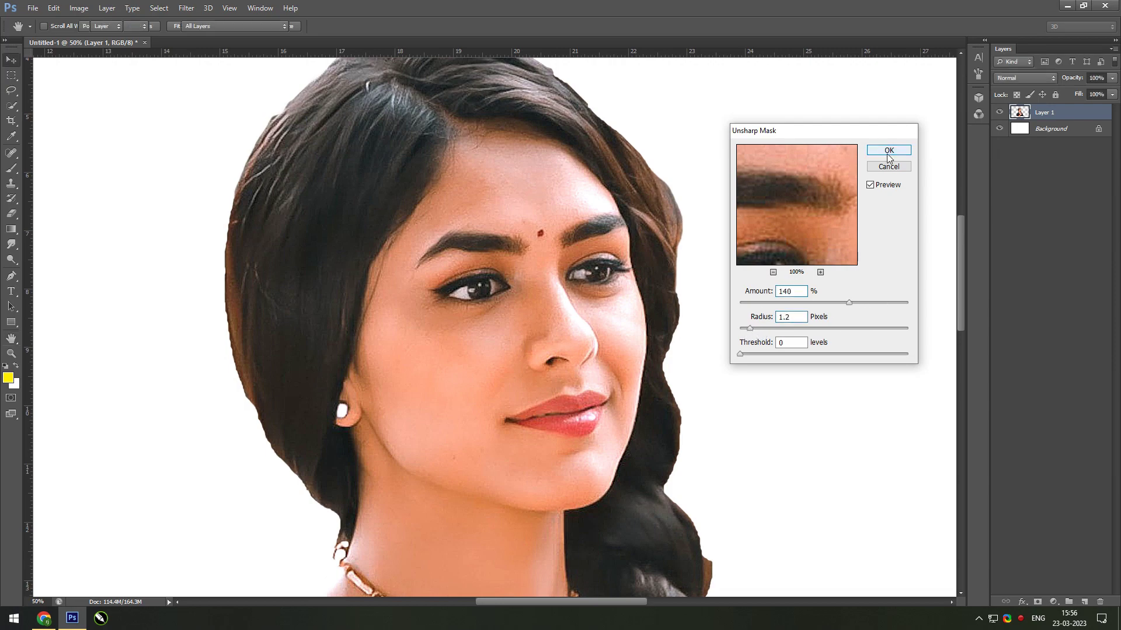
Step: Smudge the forehead skin with a roughly 100-pixel Smudge brush
click(11, 244)
scroll(473, 143, up, 3)
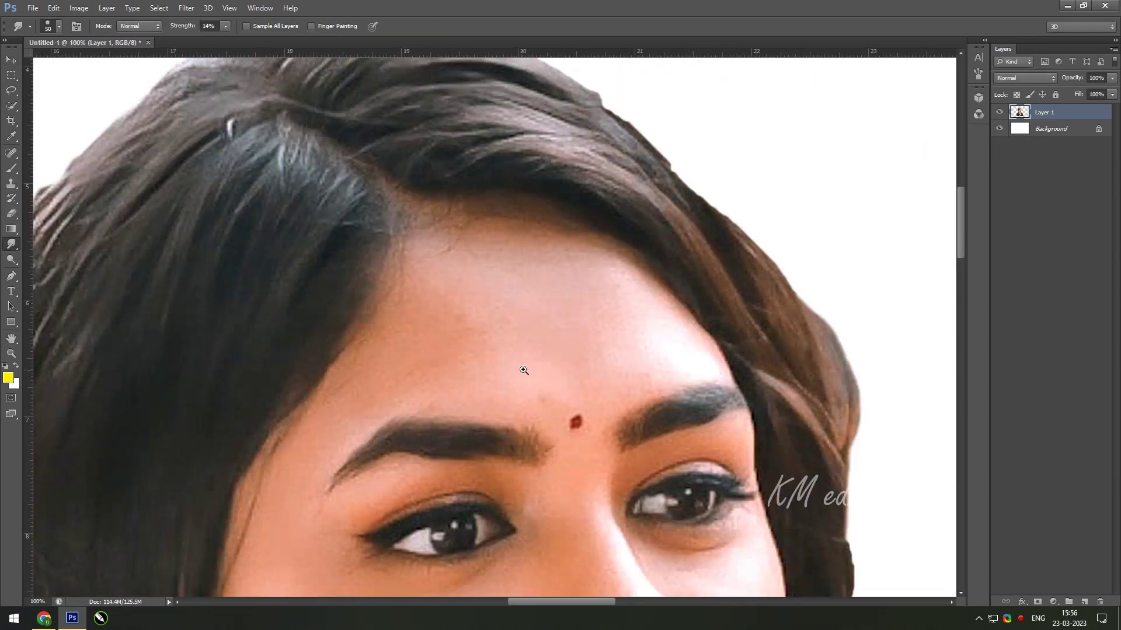
key(bracketright)
key(bracketright)
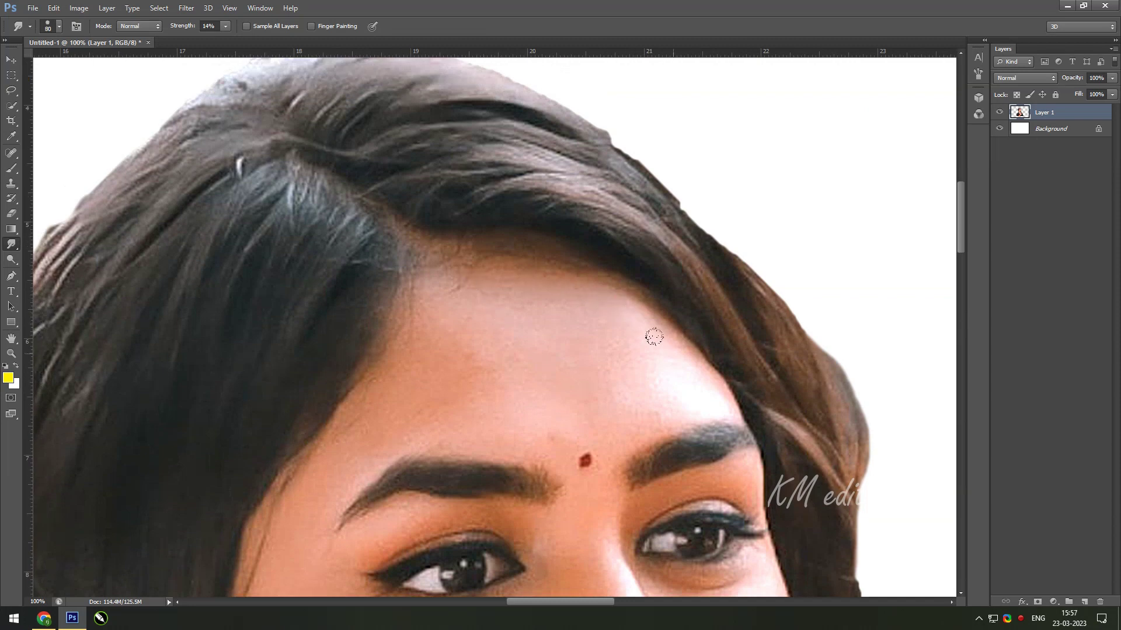
key(bracketright)
key(bracketright)
click(445, 297)
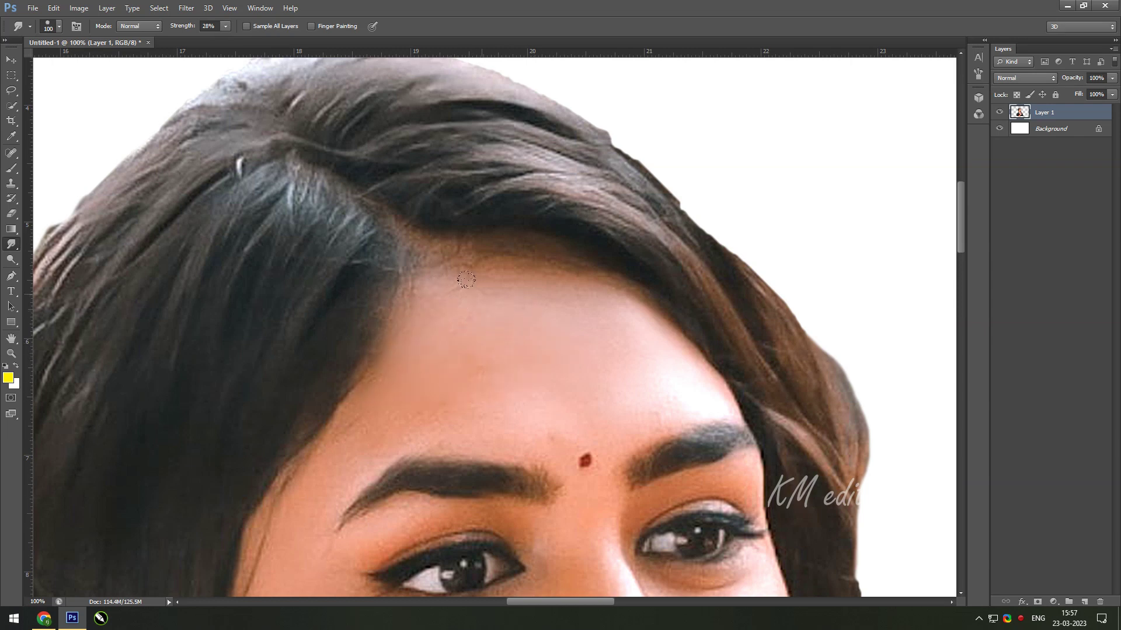
key(bracketleft)
key(bracketleft)
key(bracketleft)
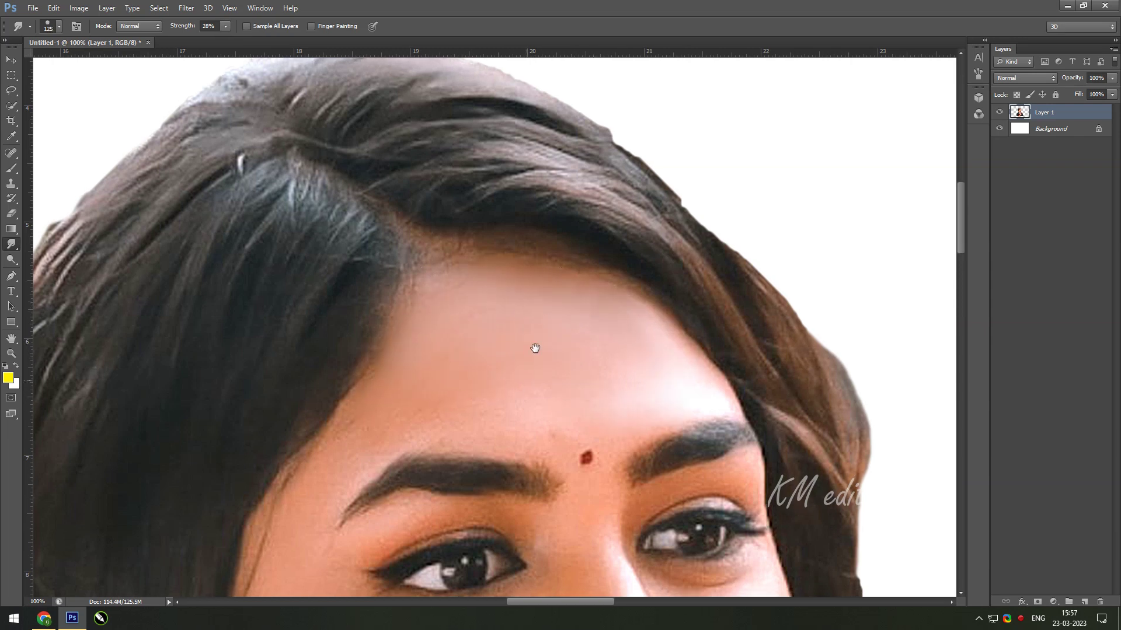
scroll(536, 345, down, 2)
key(bracketright)
scroll(409, 286, down, 2)
scroll(408, 286, left, 1)
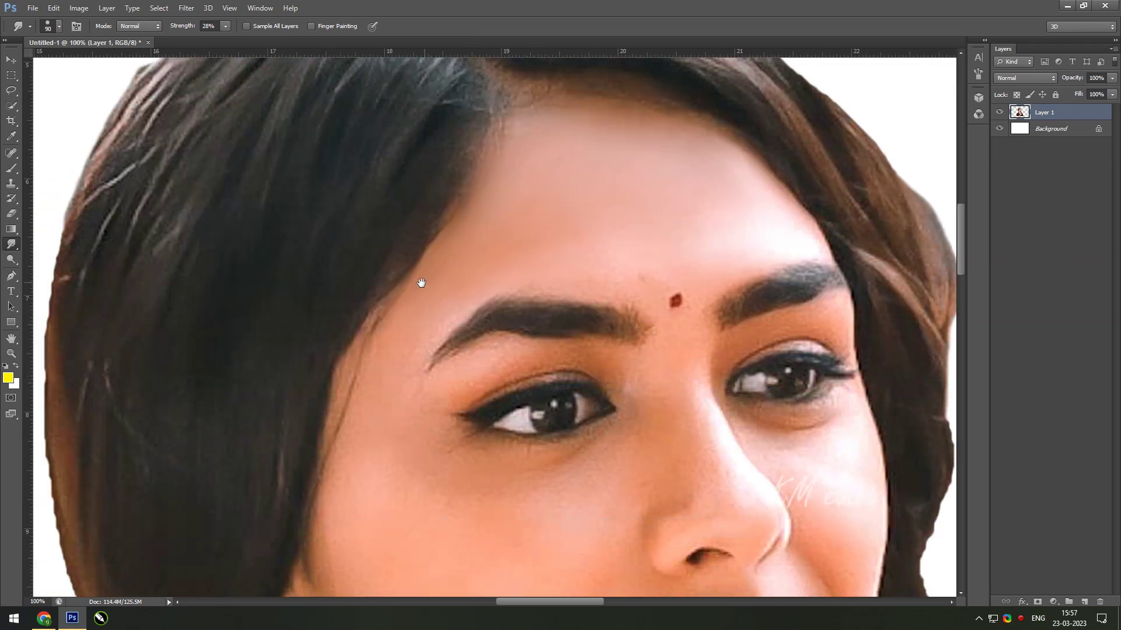
key(bracketright)
key(bracketright)
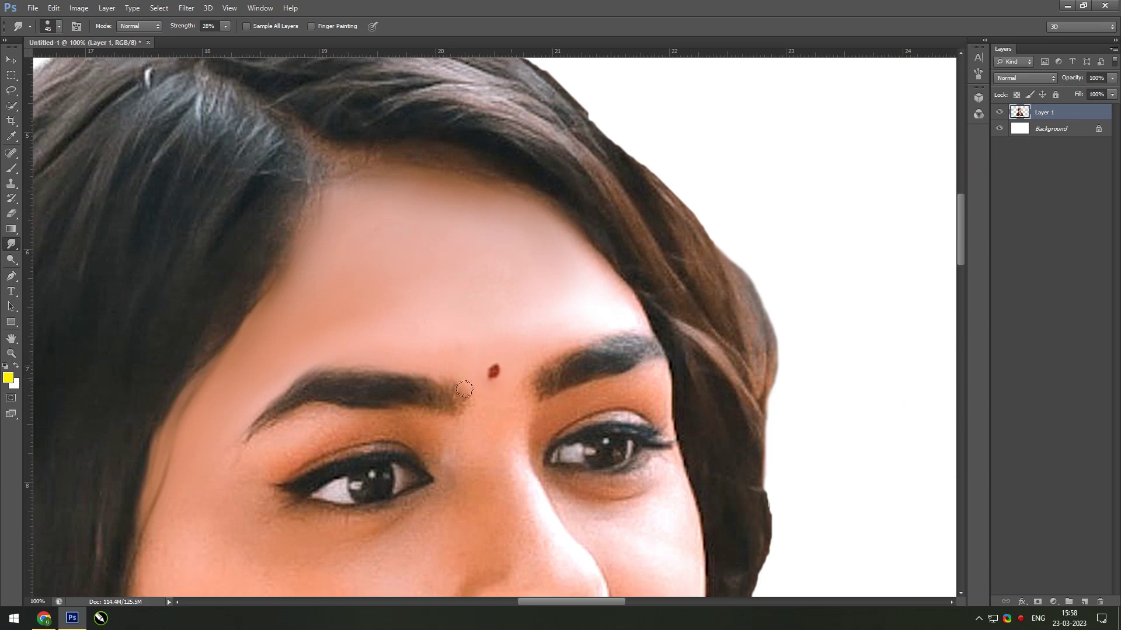
Step: Keep smoothing the forehead and brow at 37% smudge strength, then drop to 28%
key(bracketright)
key(bracketright)
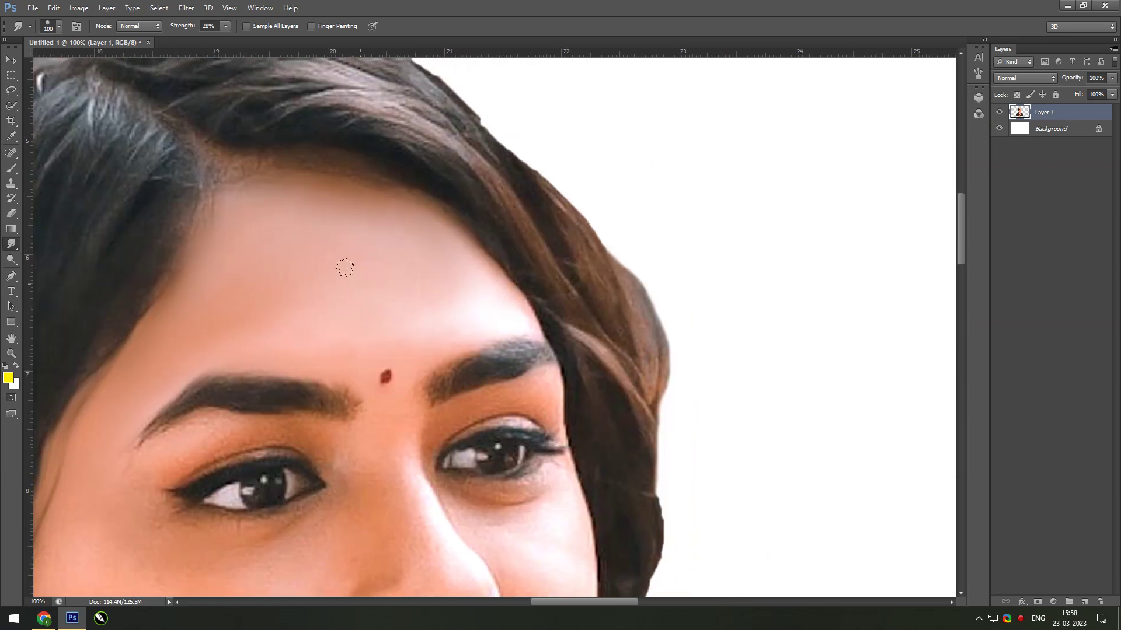
key(ctrl+plus)
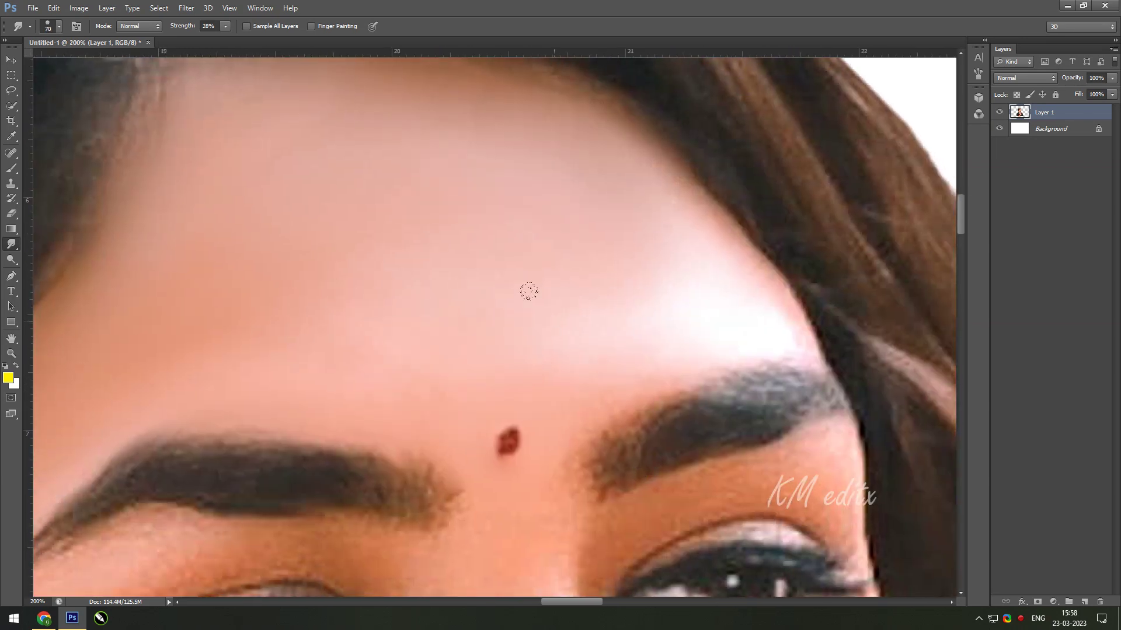
drag(225, 25, 232, 41)
key(bracketright)
scroll(496, 200, down, 2)
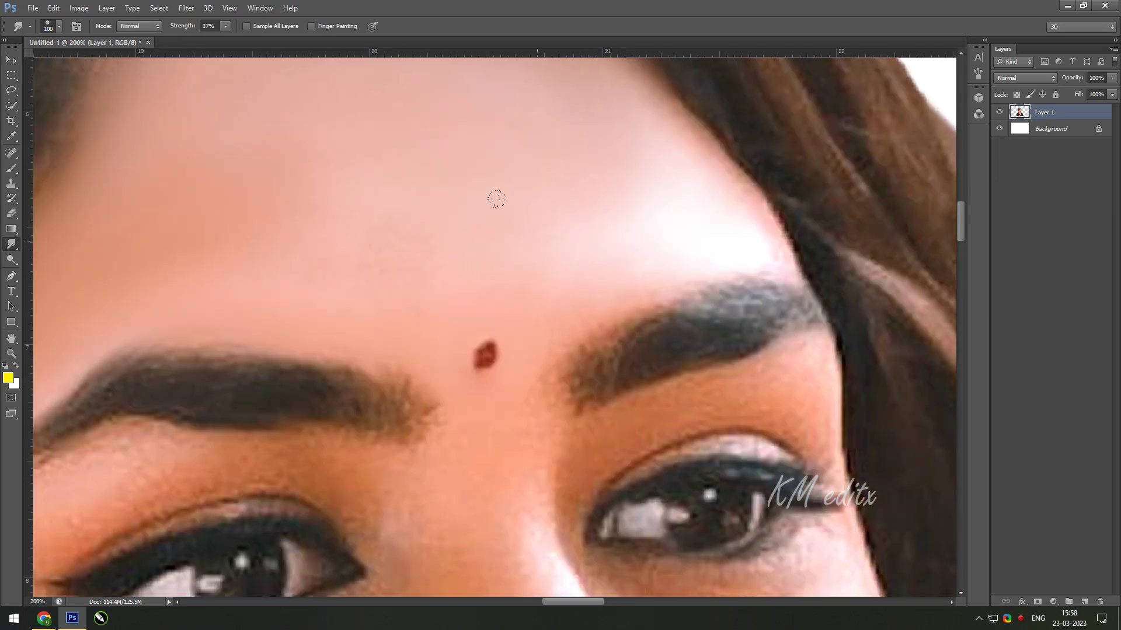
key(ctrl+minus)
key(ctrl+minus)
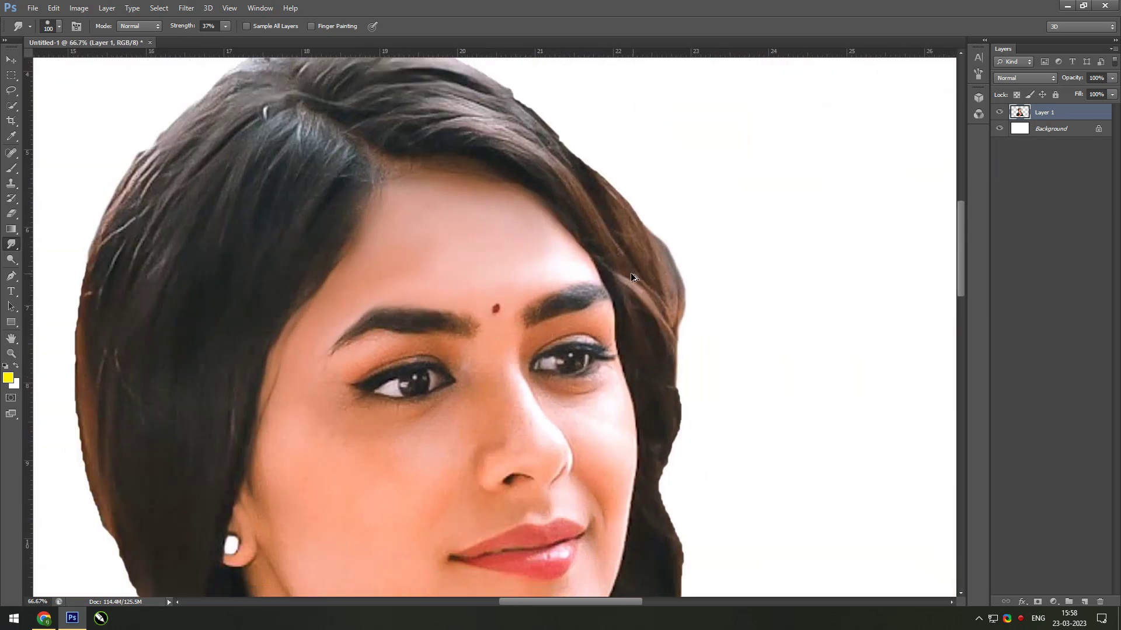
key(ctrl+plus)
key(ctrl+plus)
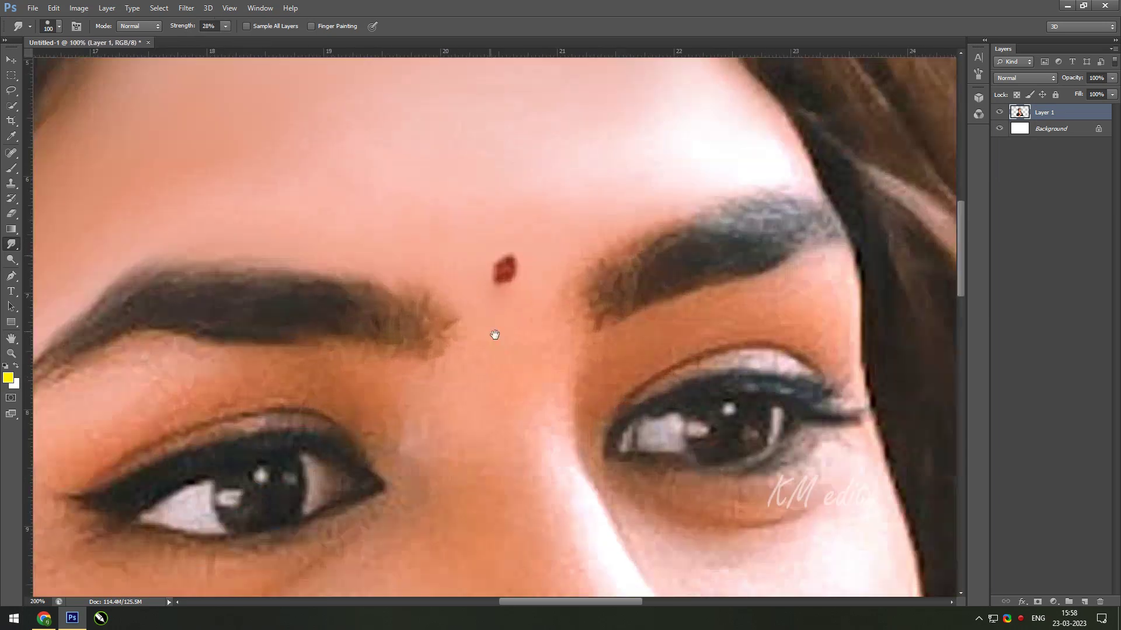
key(ctrl+minus)
key(bracketleft)
key(bracketleft)
key(2)
key(8)
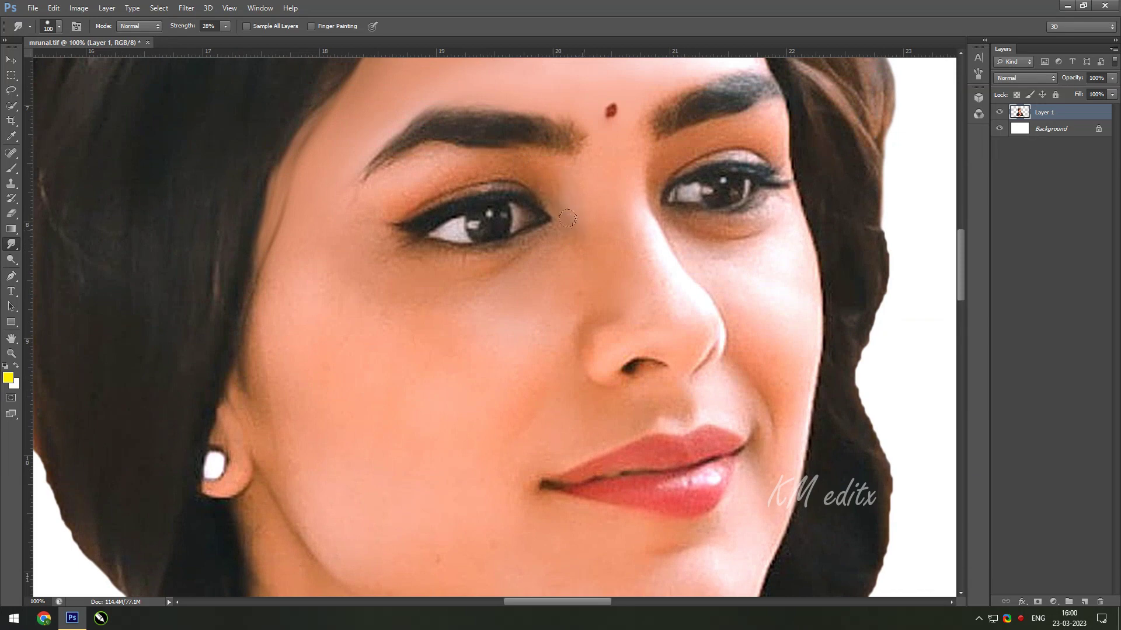
Step: Lower the Smudge strength to 22% and settle on a brush size of about 150
drag(227, 30, 219, 45)
key(bracketright)
key(bracketright)
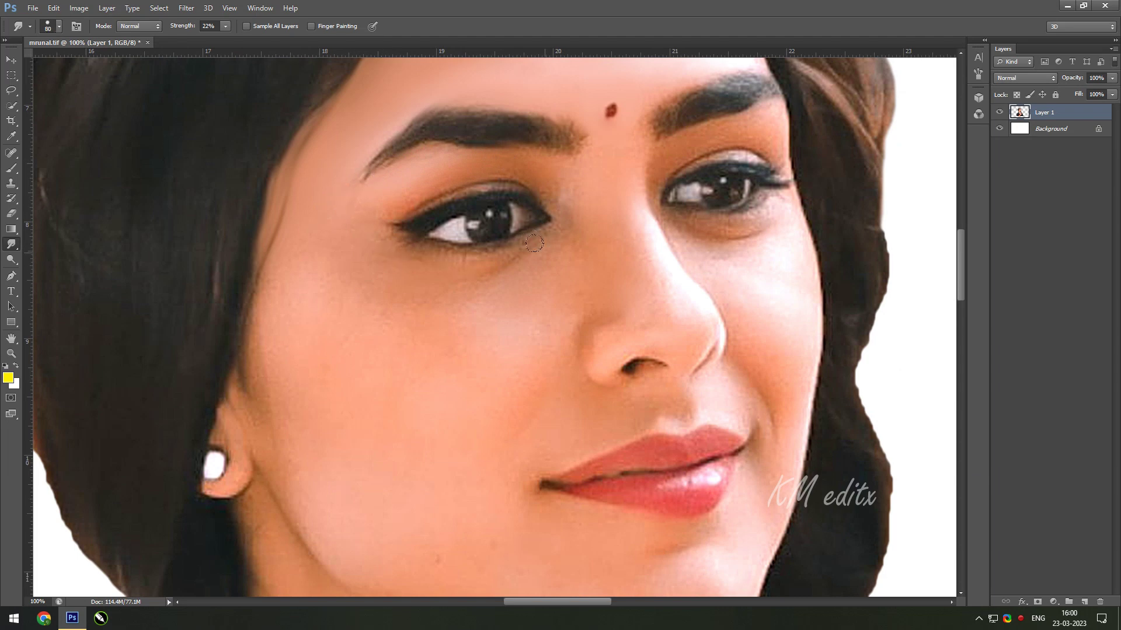
key(bracketright)
key(bracketleft)
key(bracketleft)
key(bracketleft)
key(bracketright)
key(bracketright)
key(bracketright)
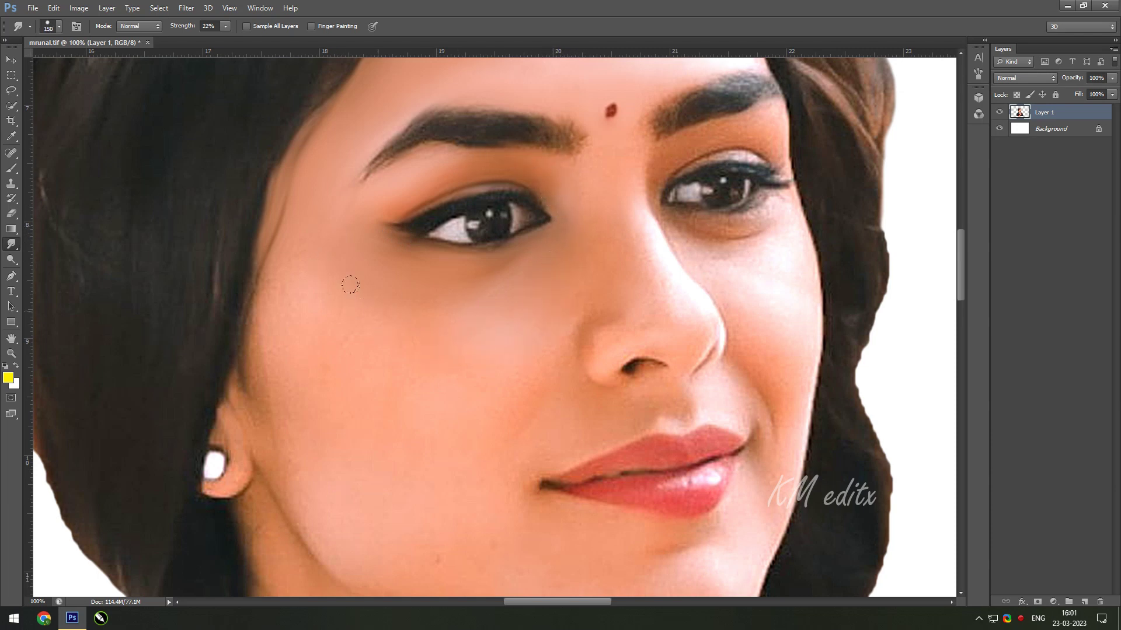
scroll(474, 322, down, 1)
key(bracketleft)
key(bracketleft)
key(bracketleft)
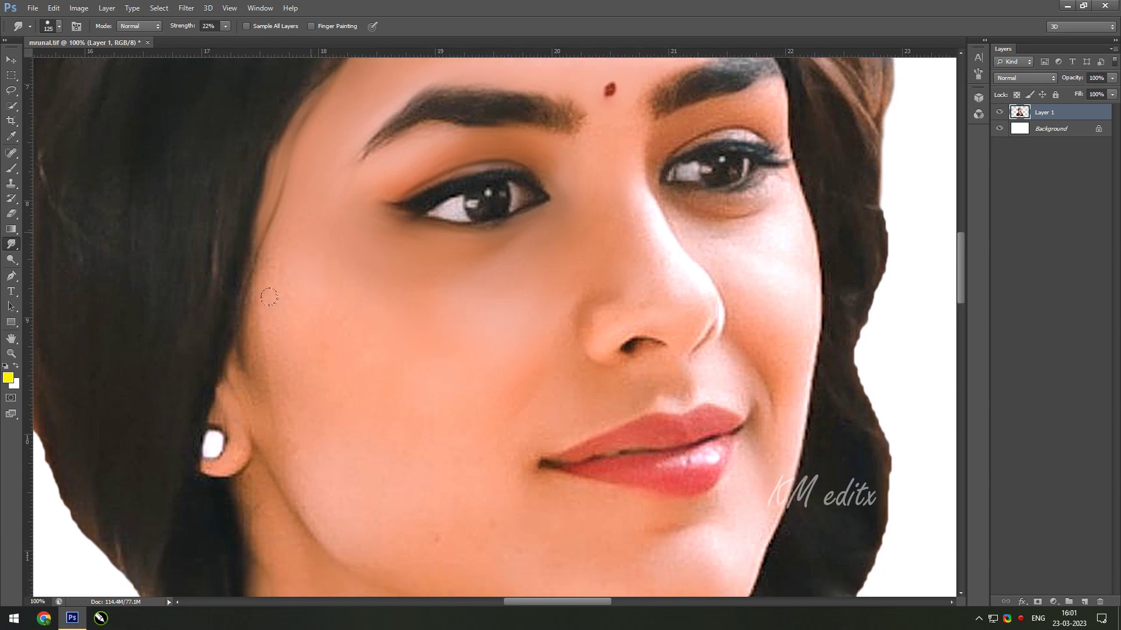
key(bracketright)
key(bracketright)
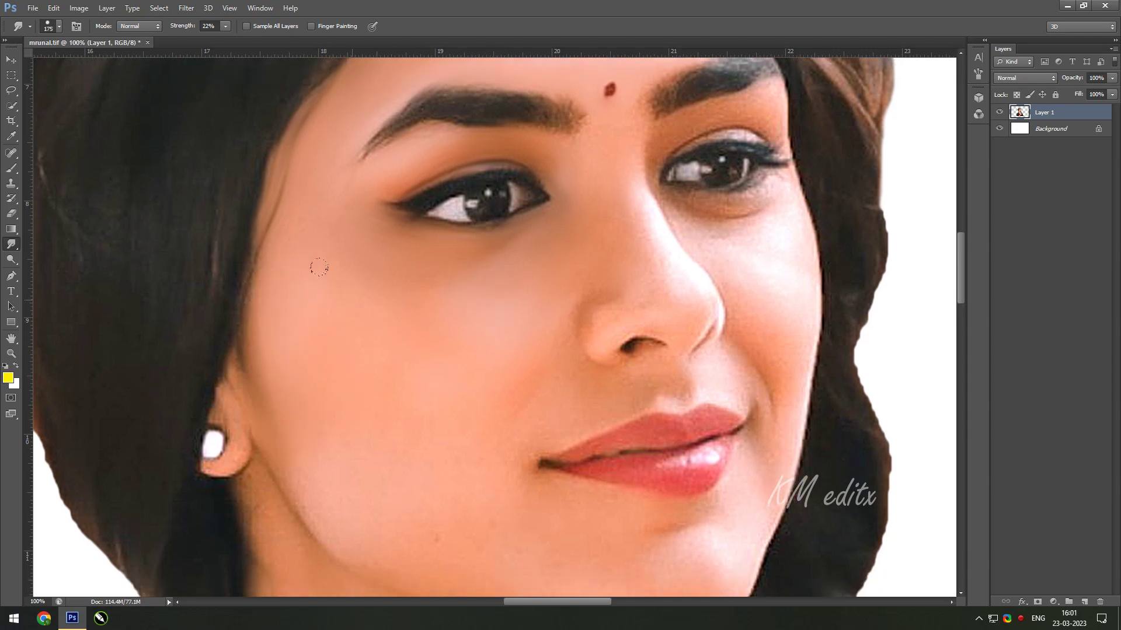
key(bracketright)
key(bracketright)
scroll(288, 214, down, 1)
key(bracketleft)
key(bracketleft)
scroll(338, 438, down, 2)
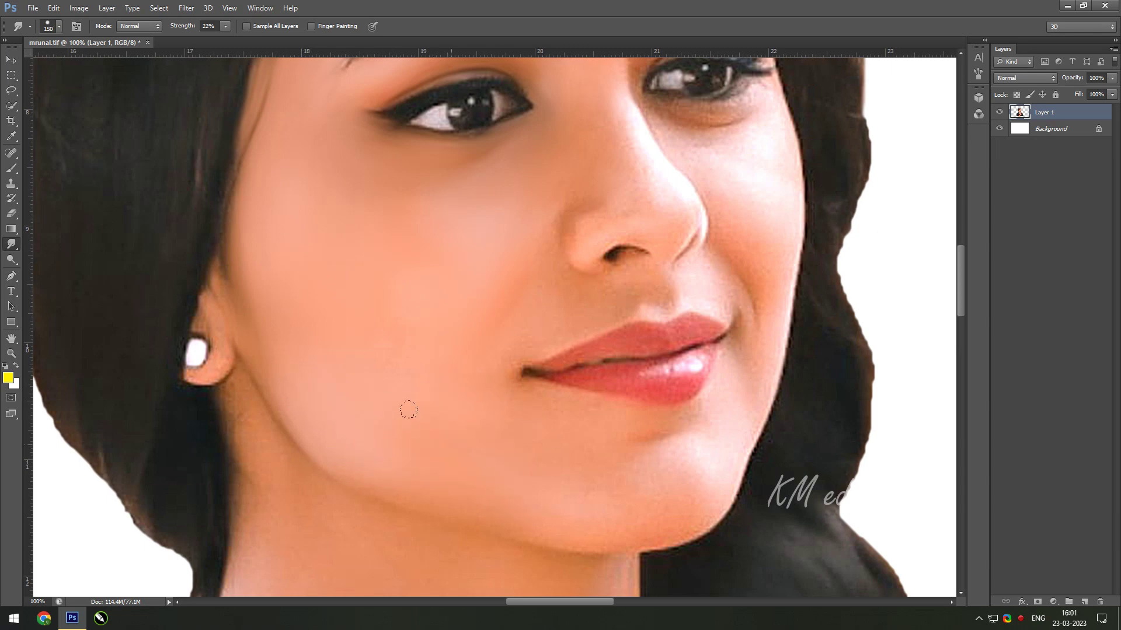
Step: Smooth the cheek skin near the jawline and zoom to 200% on the nose
drag(314, 375, 251, 289)
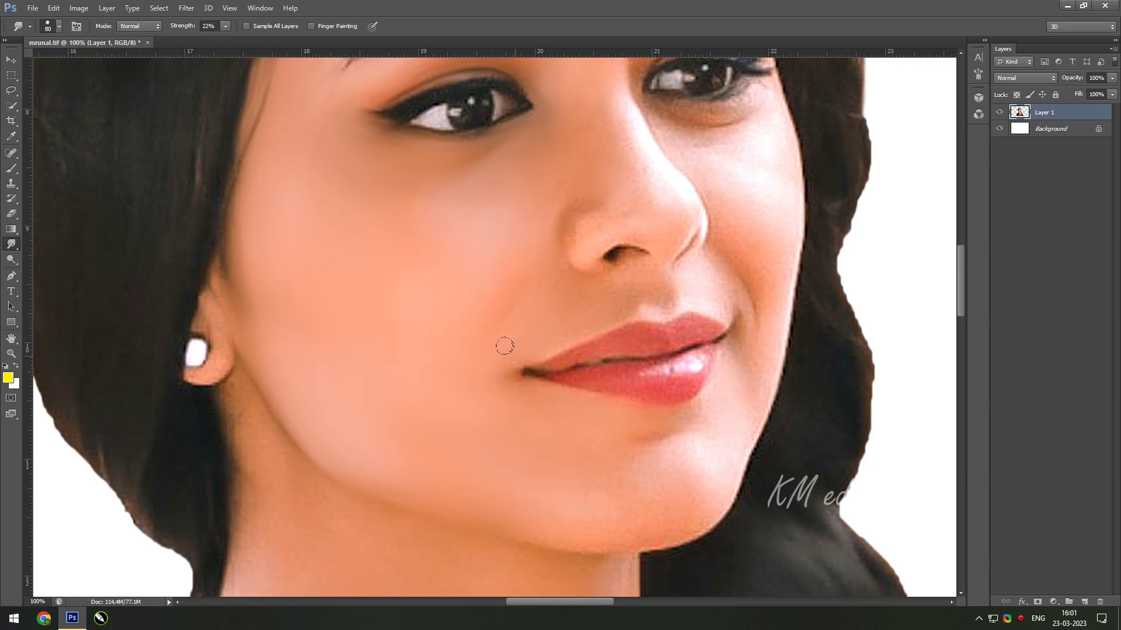
key(bracketright)
key(bracketright)
key(bracketright)
key(bracketleft)
key(bracketleft)
key(ctrl+plus)
key(bracketright)
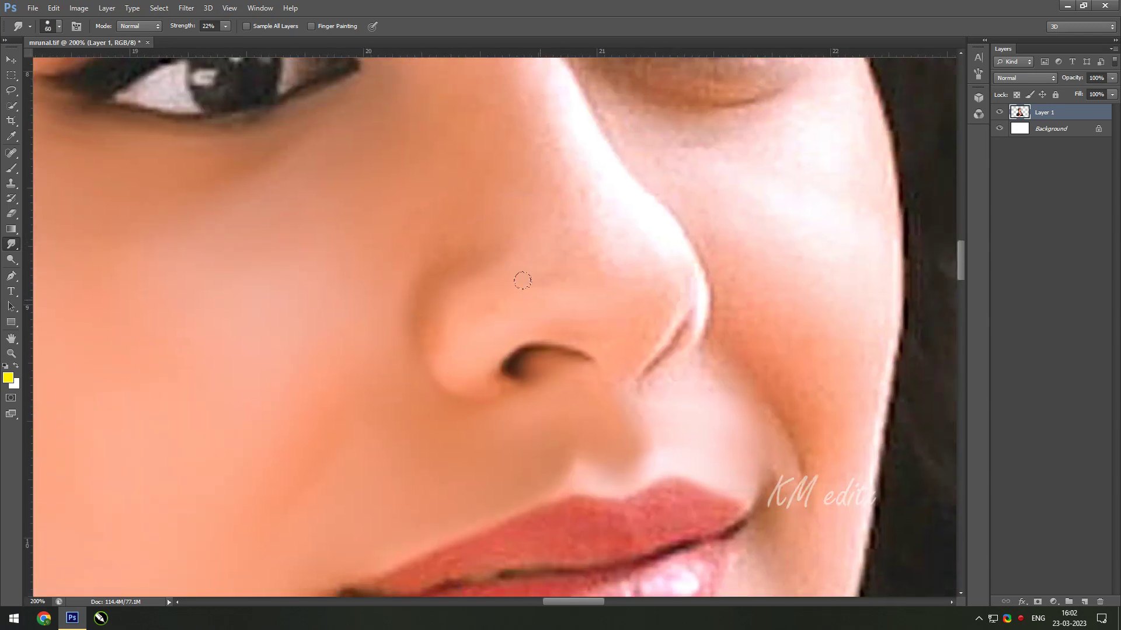
scroll(509, 160, up, 3)
scroll(471, 201, up, 2)
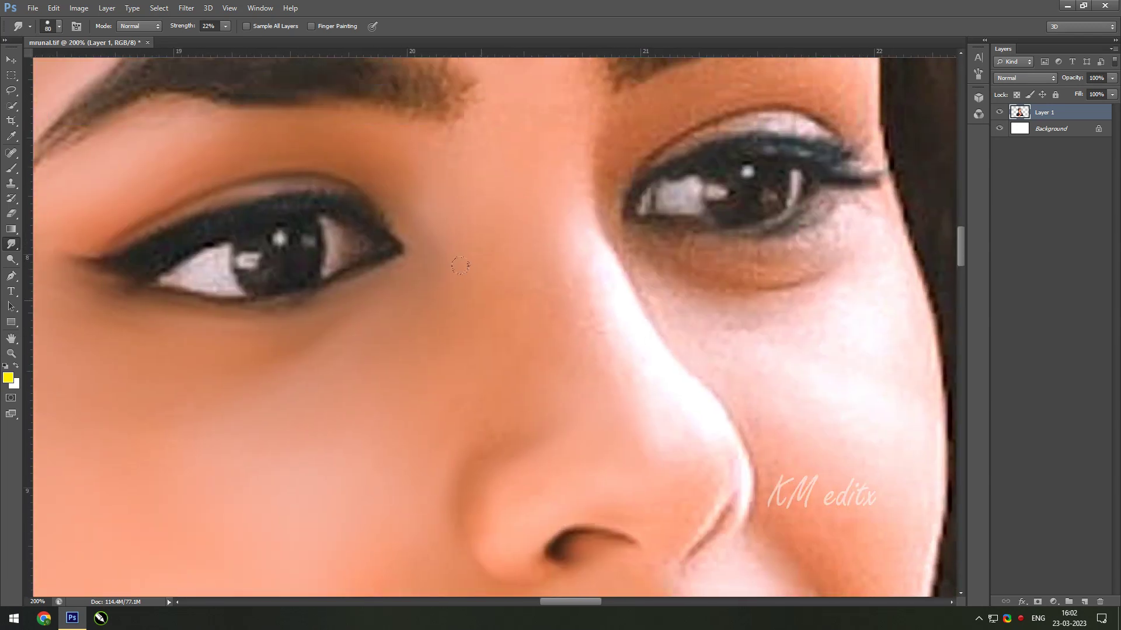
scroll(523, 304, down, 1)
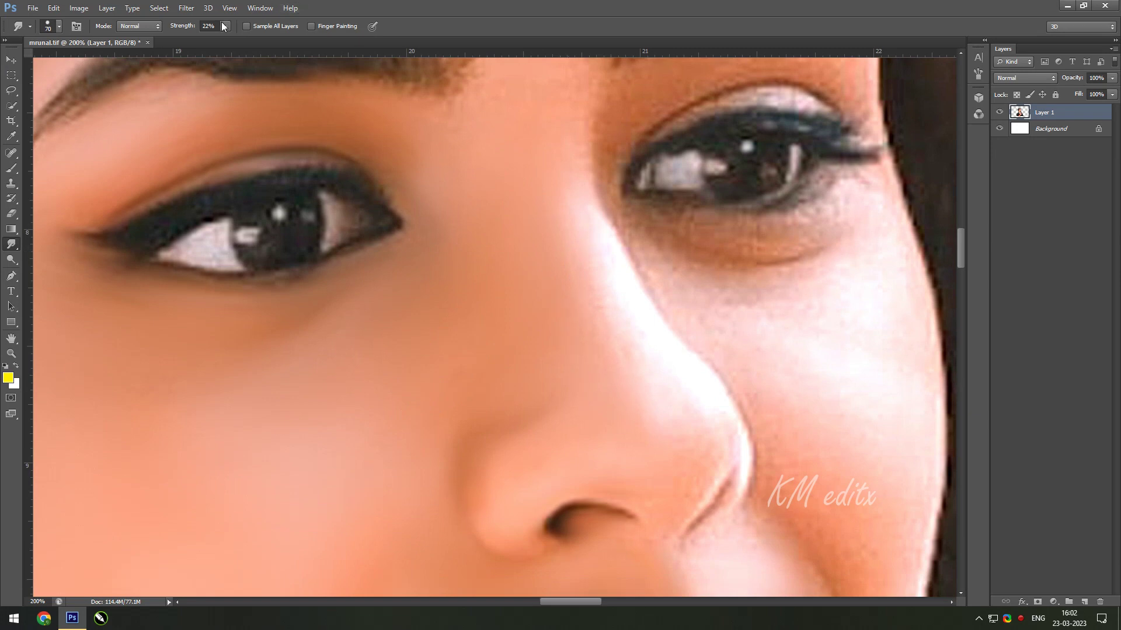
Step: Drop Smudge strength to 19% with a 60 px brush and frame the left eyebrow
drag(223, 26, 223, 39)
key(bracketleft)
key(bracketleft)
scroll(601, 340, up, 5)
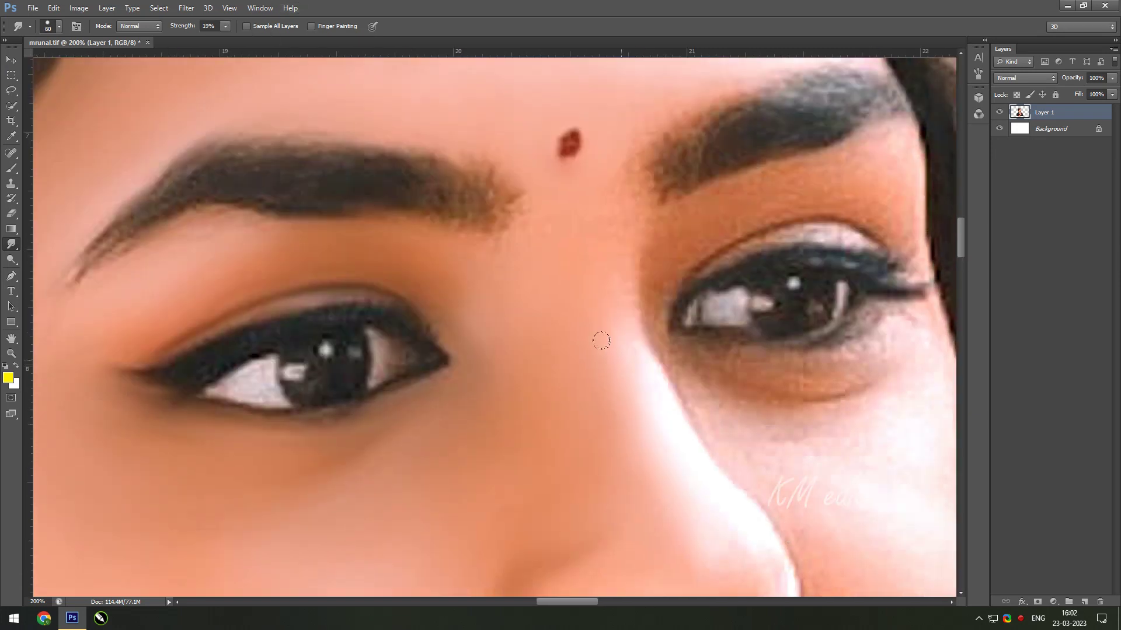
scroll(578, 233, down, 3)
scroll(578, 234, right, 3)
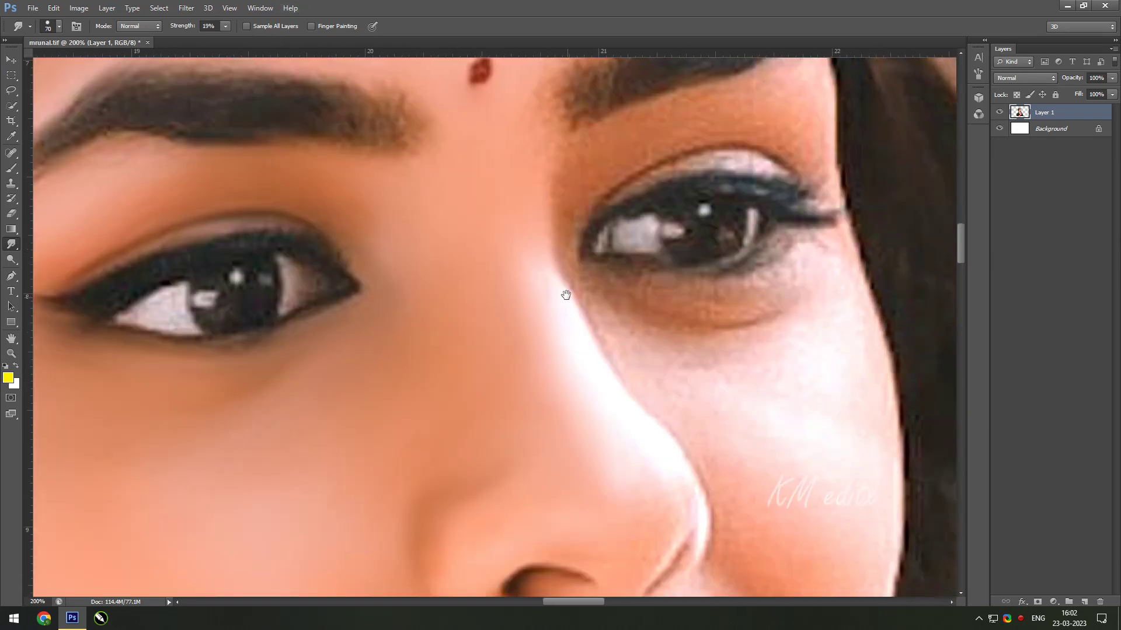
key(bracketright)
key(bracketright)
drag(845, 342, 590, 285)
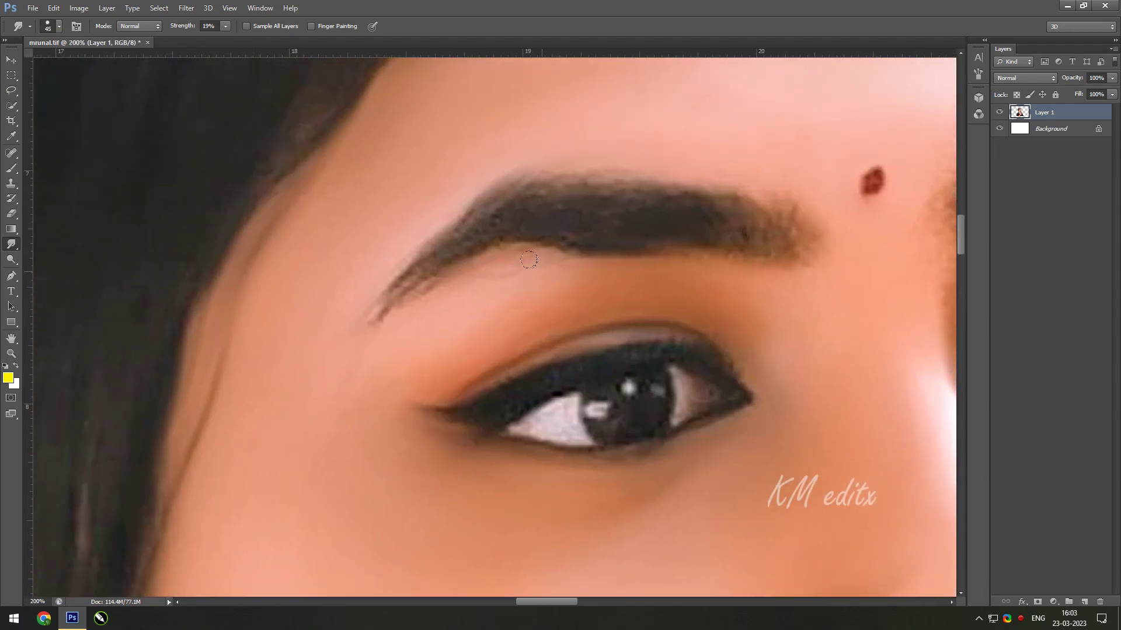
key(bracketright)
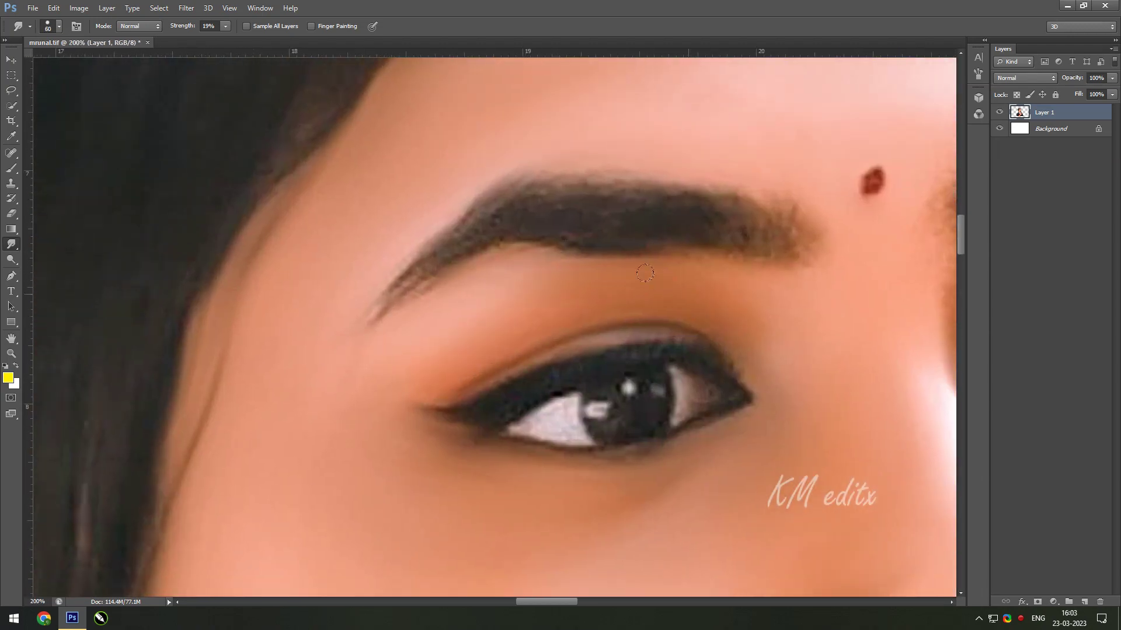
scroll(568, 293, down, 3)
scroll(607, 346, left, 5)
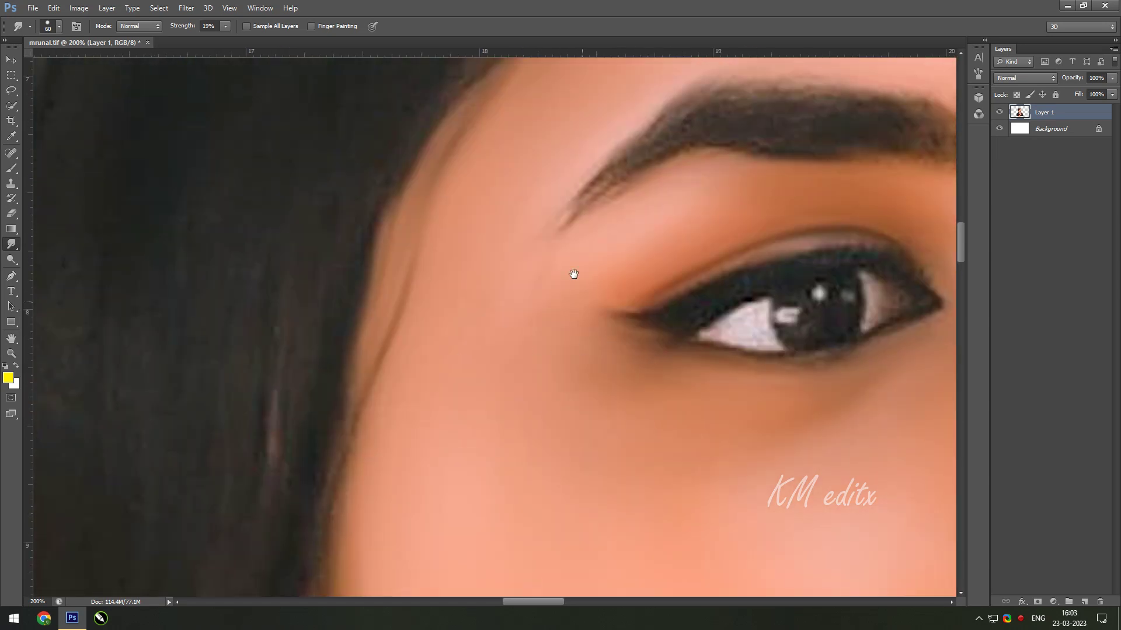
drag(573, 273, 512, 237)
scroll(529, 232, down, 3)
key(ctrl+minus)
key(ctrl+minus)
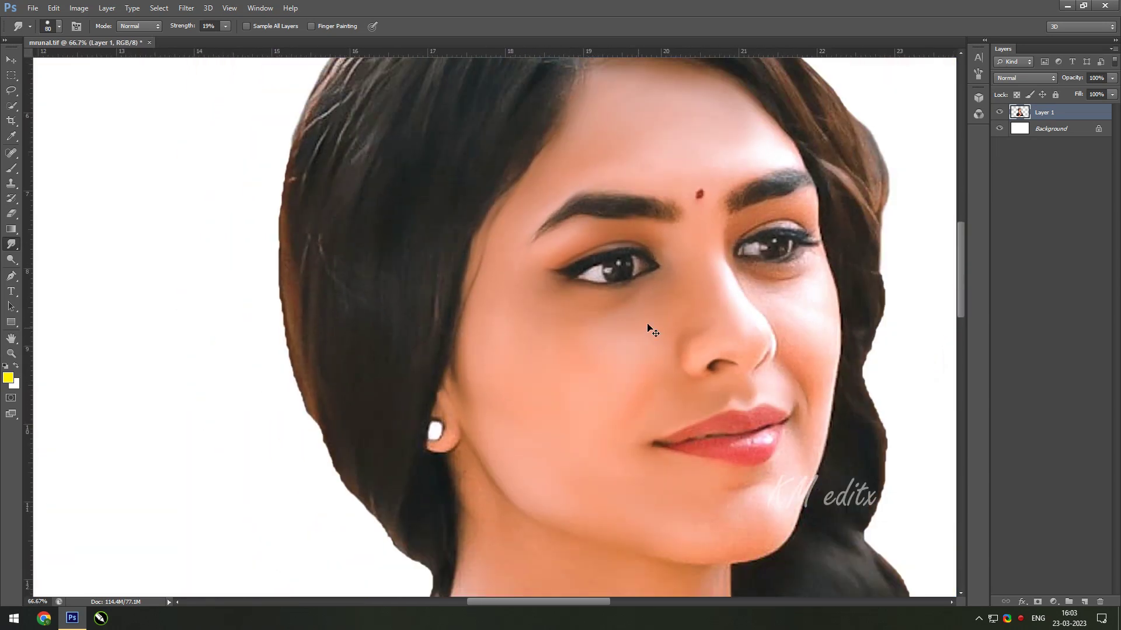
Step: At 200% zoom, soften the inner end of the right eyebrow with a 50 px brush
key(ctrl+plus)
key(ctrl+plus)
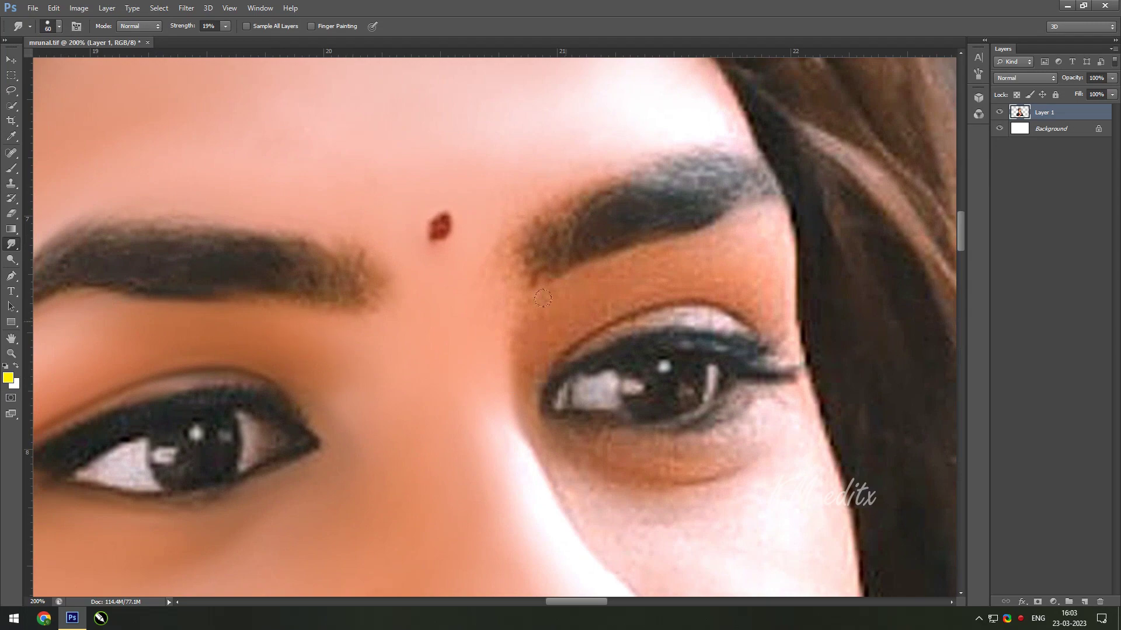
key(bracketleft)
drag(532, 204, 526, 257)
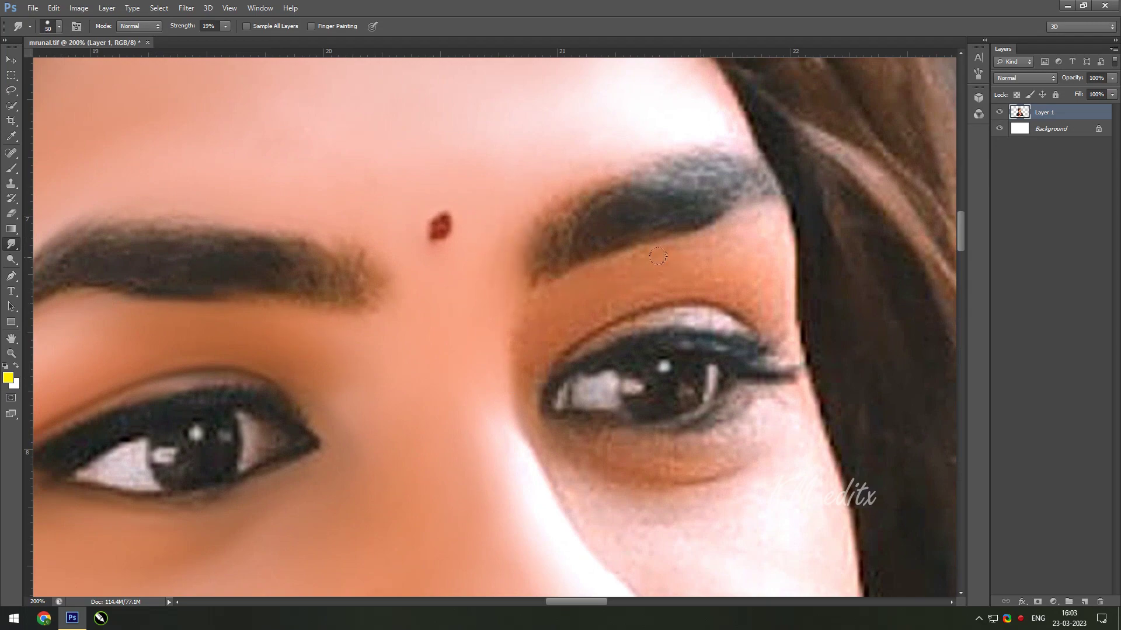
drag(533, 298, 291, 329)
key(bracketright)
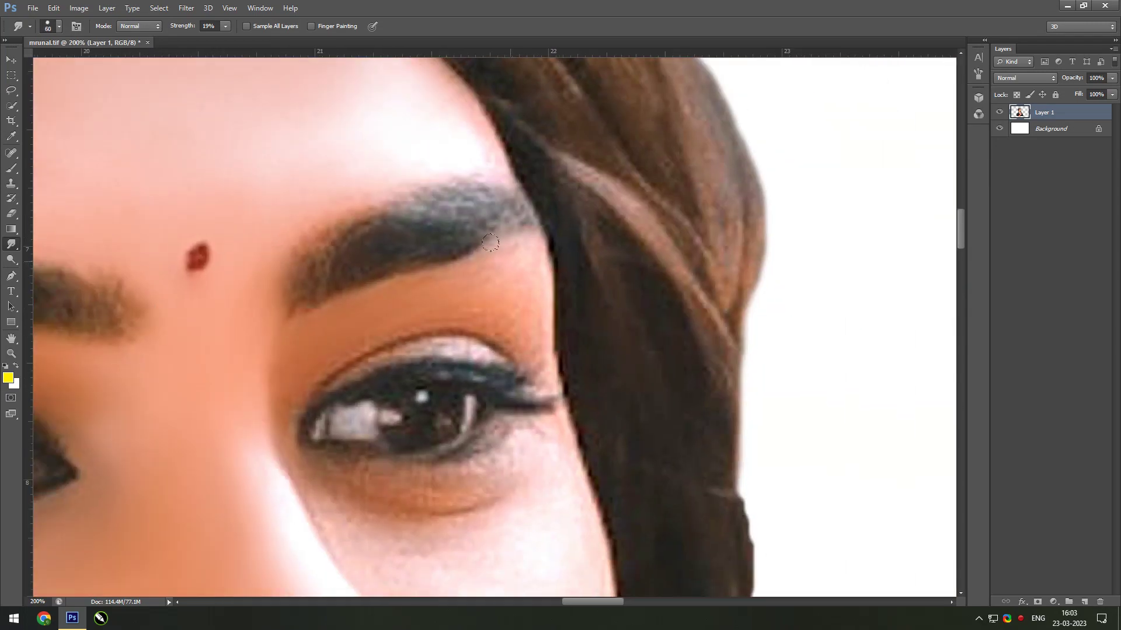
key(bracketleft)
drag(373, 472, 346, 412)
key(bracketright)
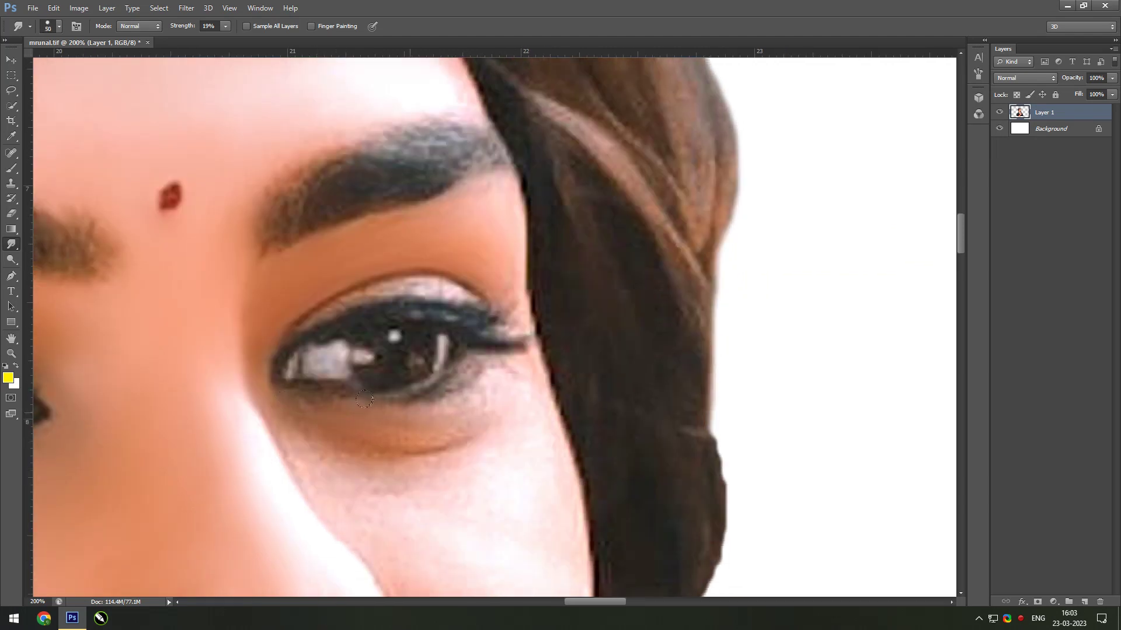
mouse_move(413, 444)
mouse_down()
mouse_move(415, 408)
mouse_move(383, 380)
mouse_up()
key(bracketright)
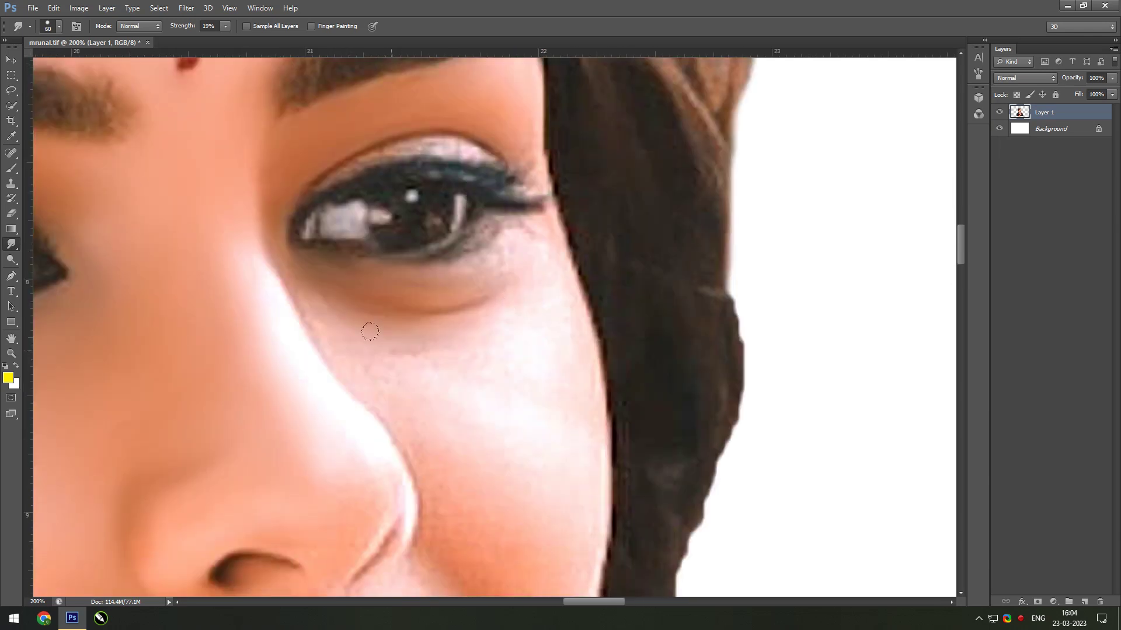
key(bracketright)
key(bracketright)
key(bracketright)
Step: Move the close-up view down to the cheek with a 40–50 px smudge brush
scroll(467, 333, down, 2)
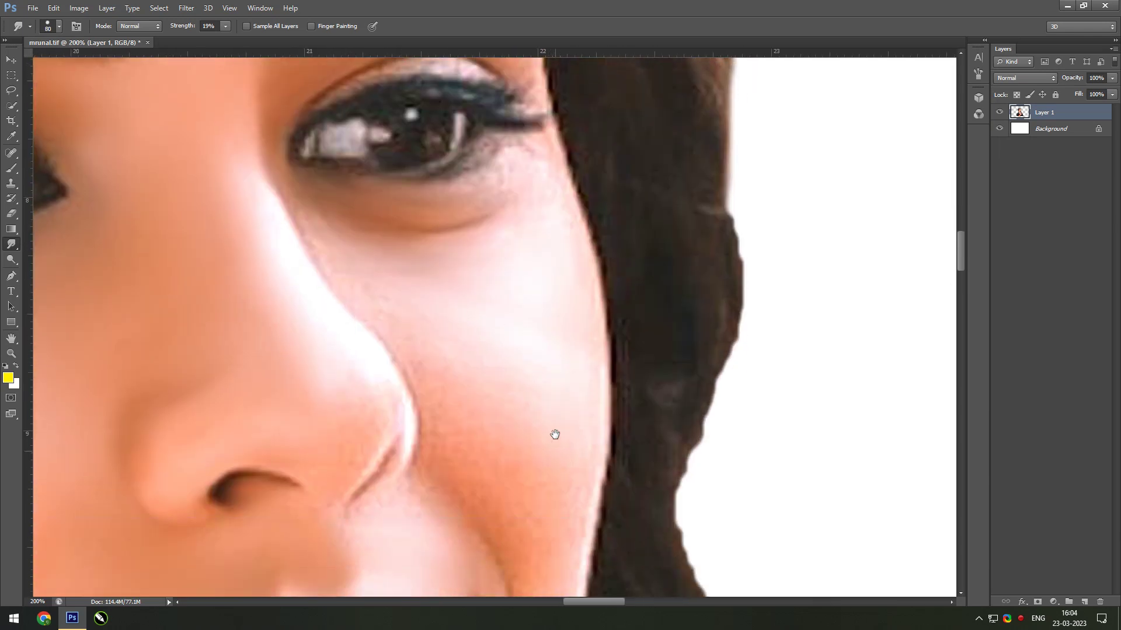
scroll(526, 379, down, 1)
scroll(508, 269, down, 2)
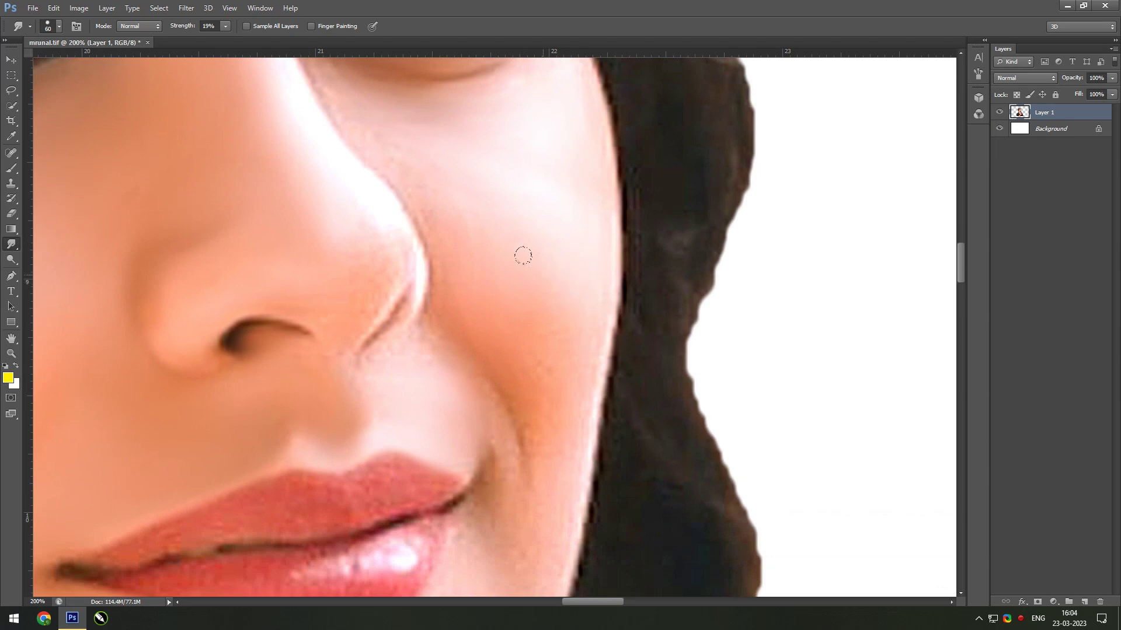
scroll(531, 263, down, 2)
scroll(560, 321, down, 1)
key(bracketleft)
key(bracketleft)
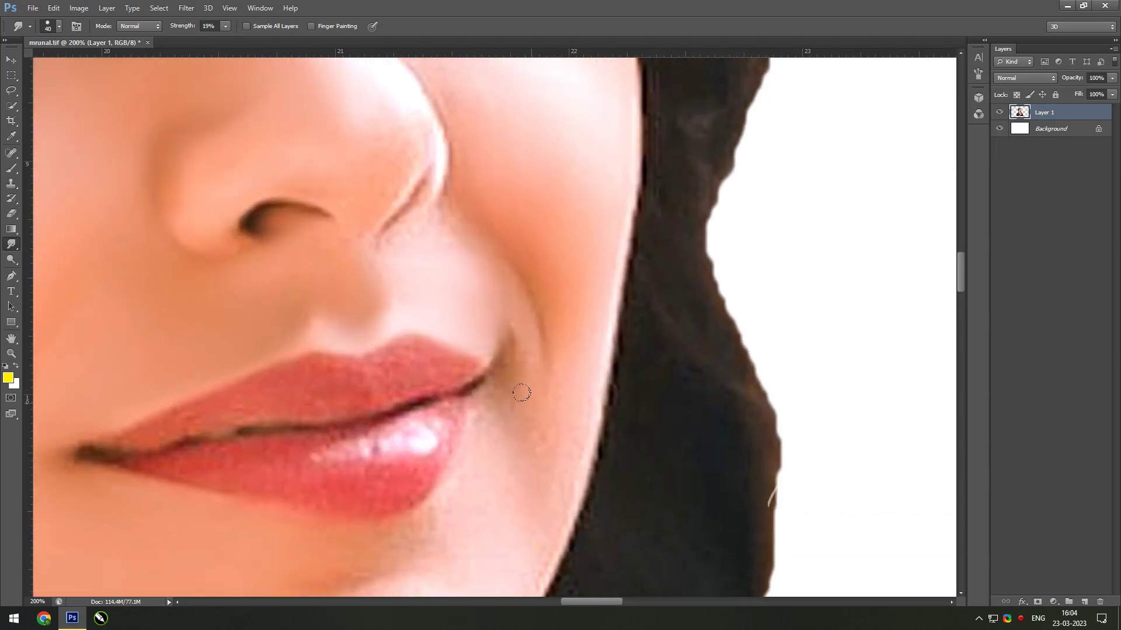
scroll(521, 393, down, 1)
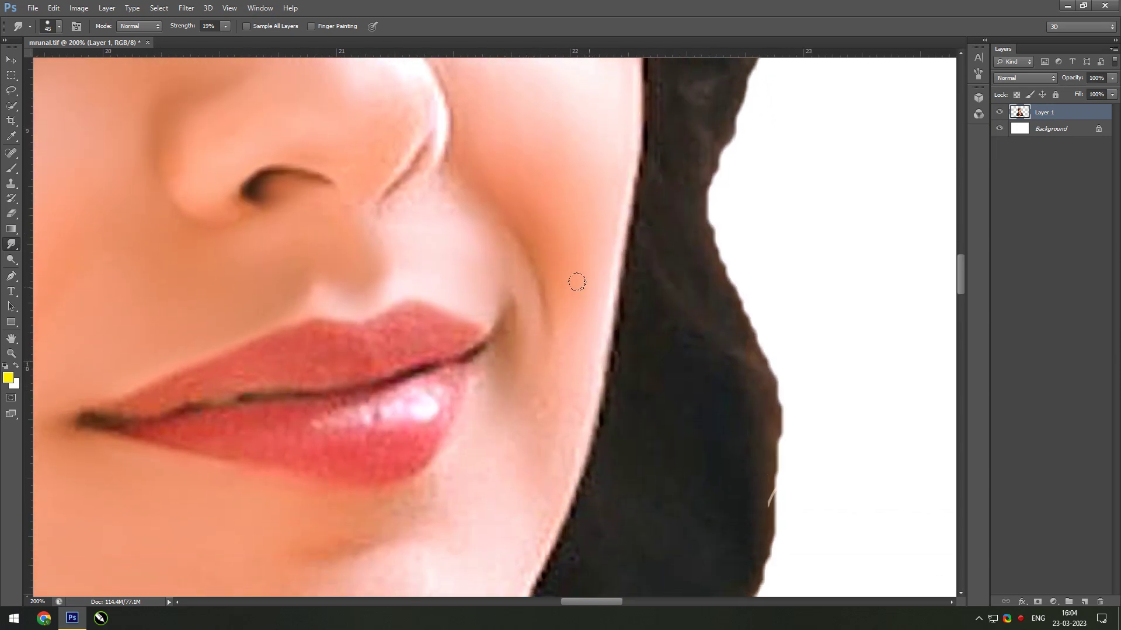
scroll(577, 282, down, 2)
scroll(571, 261, down, 1)
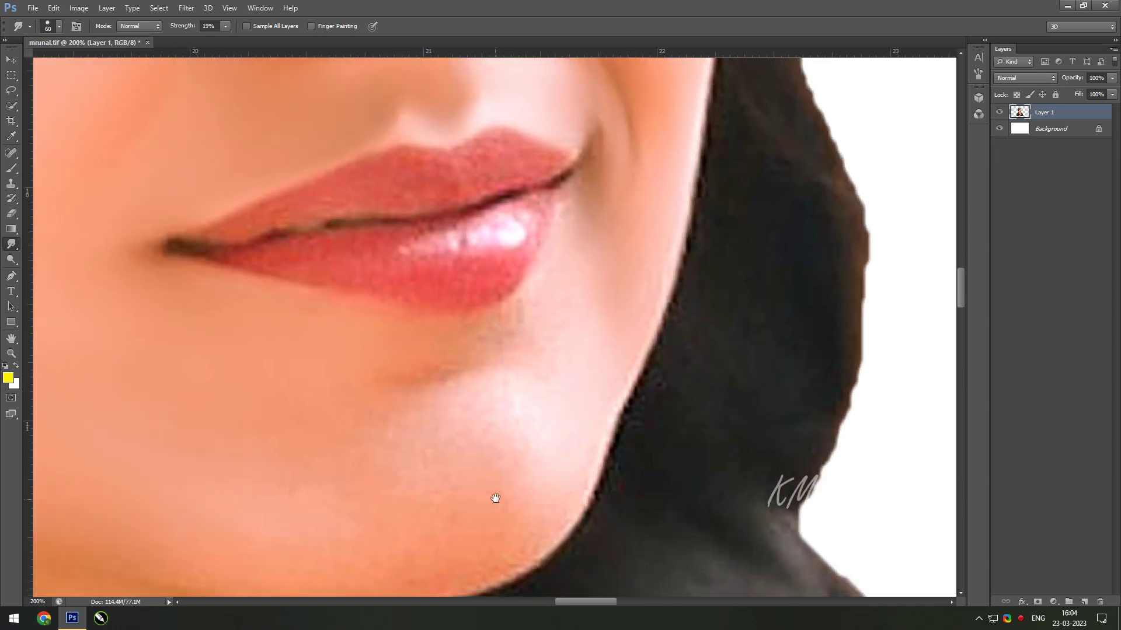
scroll(495, 498, down, 2)
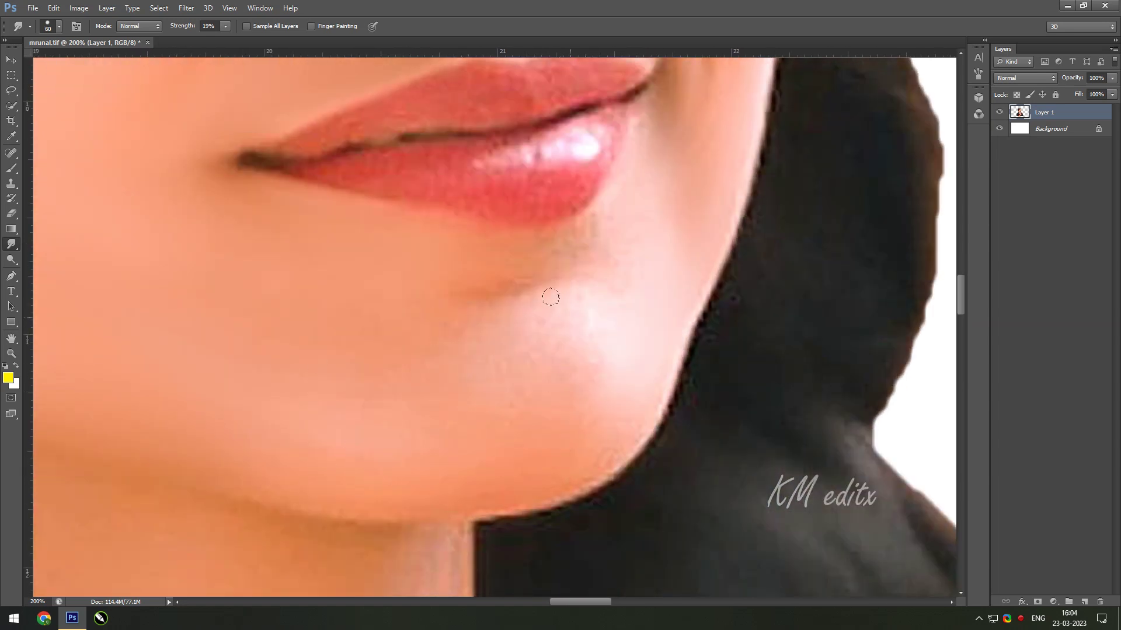
key(bracketleft)
Step: Smudge the nostril edge using a brush of about 40 px
scroll(525, 374, up, 2)
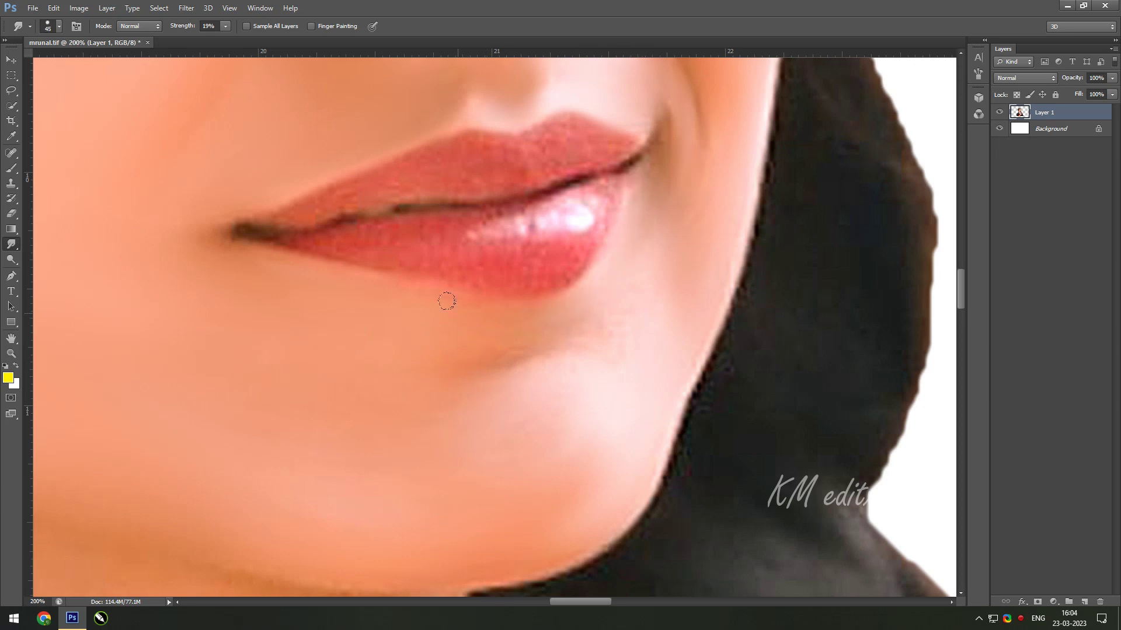
key(bracketleft)
scroll(463, 313, up, 3)
scroll(463, 312, right, 4)
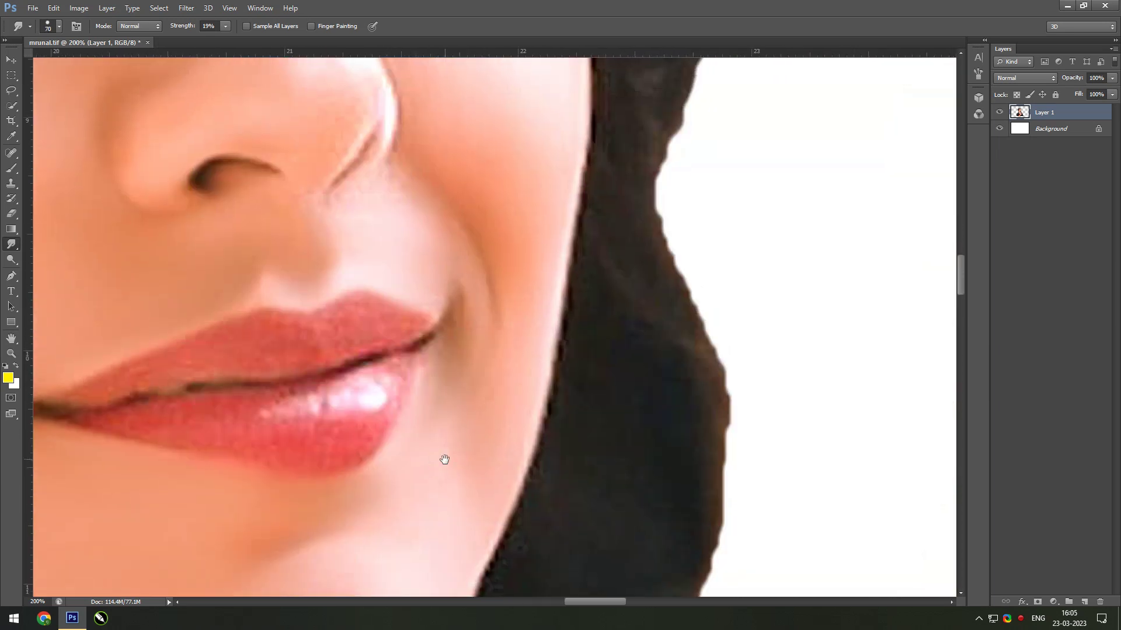
key(bracketright)
scroll(416, 306, up, 2)
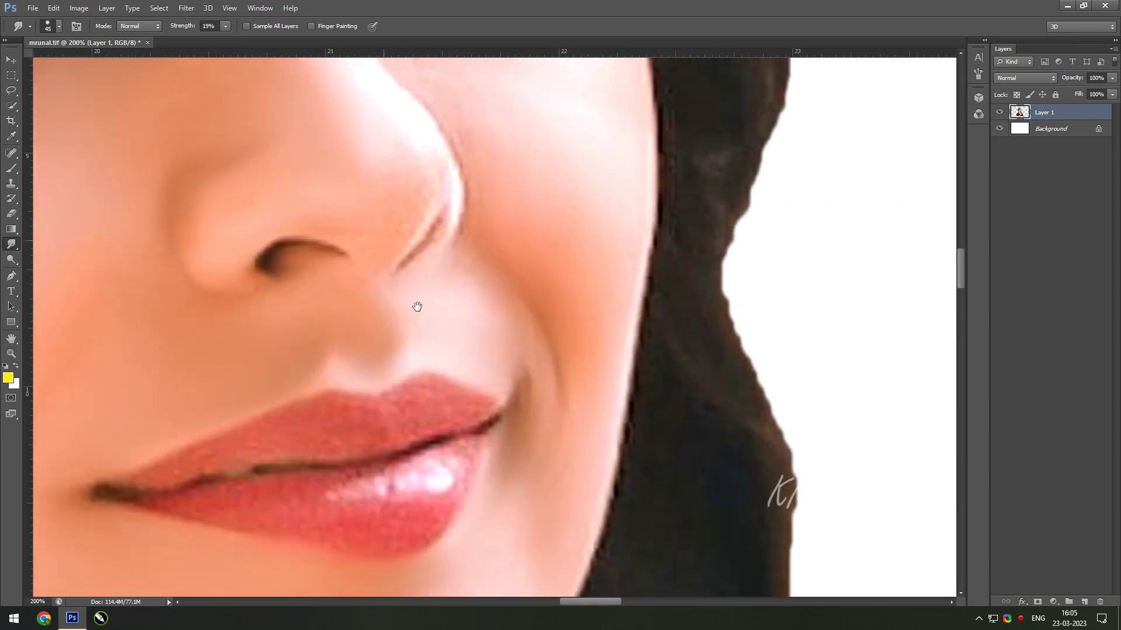
scroll(412, 245, left, 1)
key(bracketleft)
key(bracketleft)
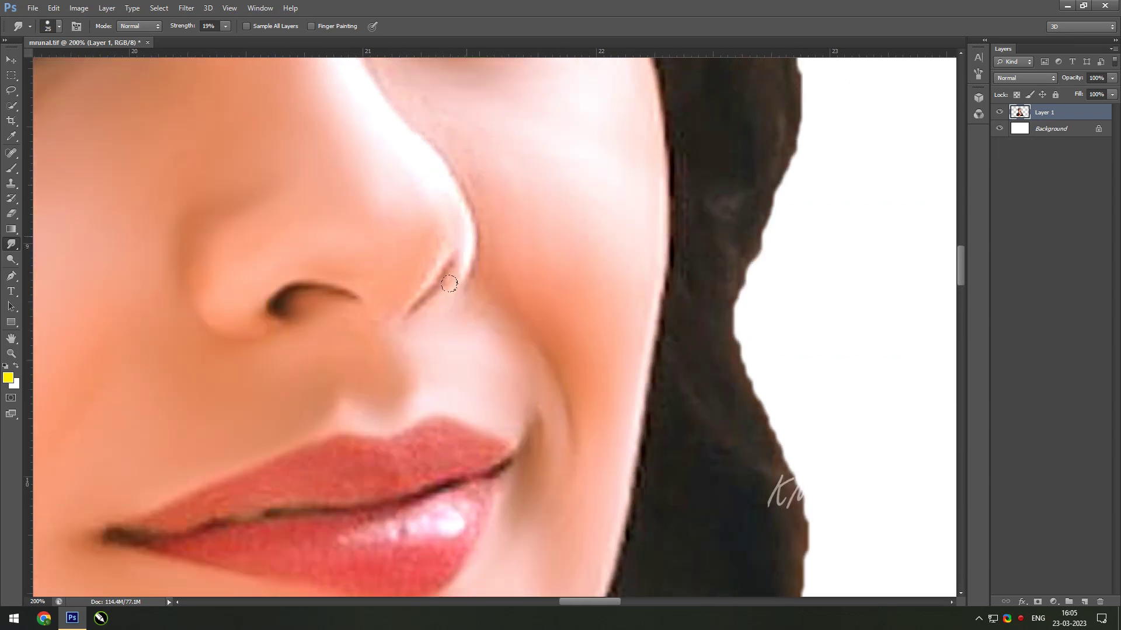
scroll(442, 240, up, 1)
scroll(442, 240, right, 1)
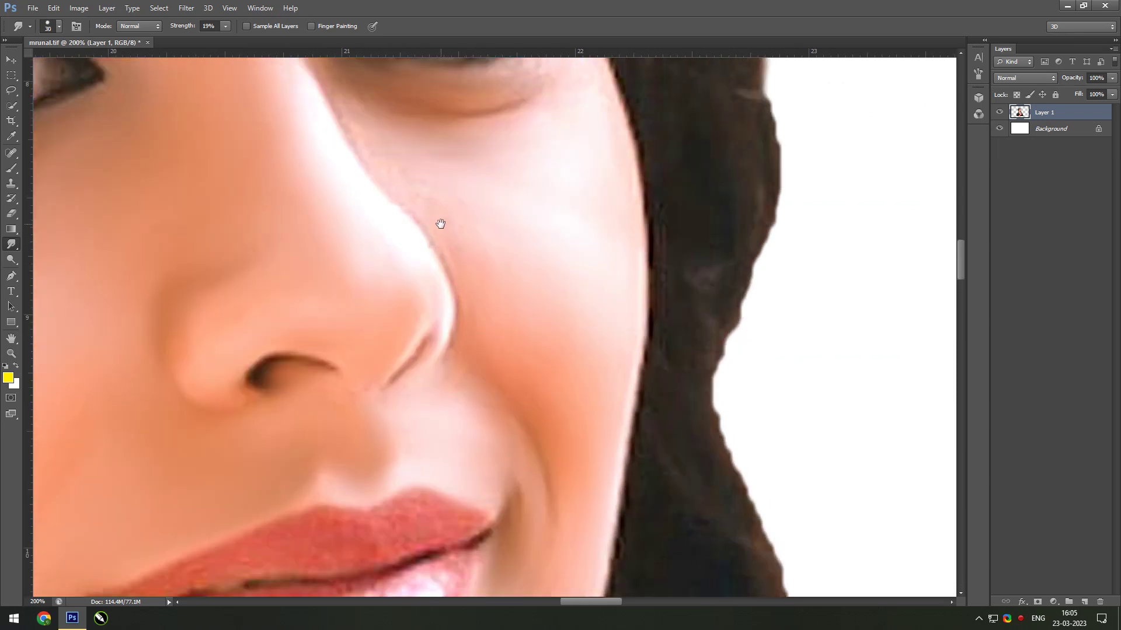
scroll(440, 223, up, 2)
scroll(441, 223, left, 2)
key(bracketright)
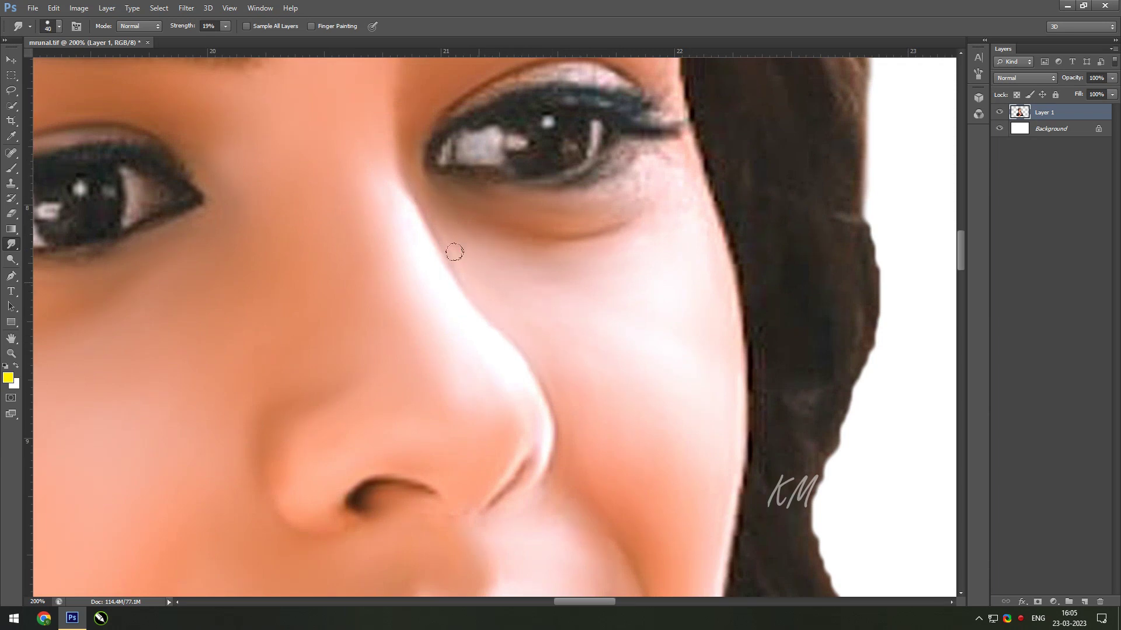
Step: Smooth the white of the right eye and smudge the eyeliner along the upper eyelid
drag(454, 252, 522, 305)
drag(467, 227, 496, 320)
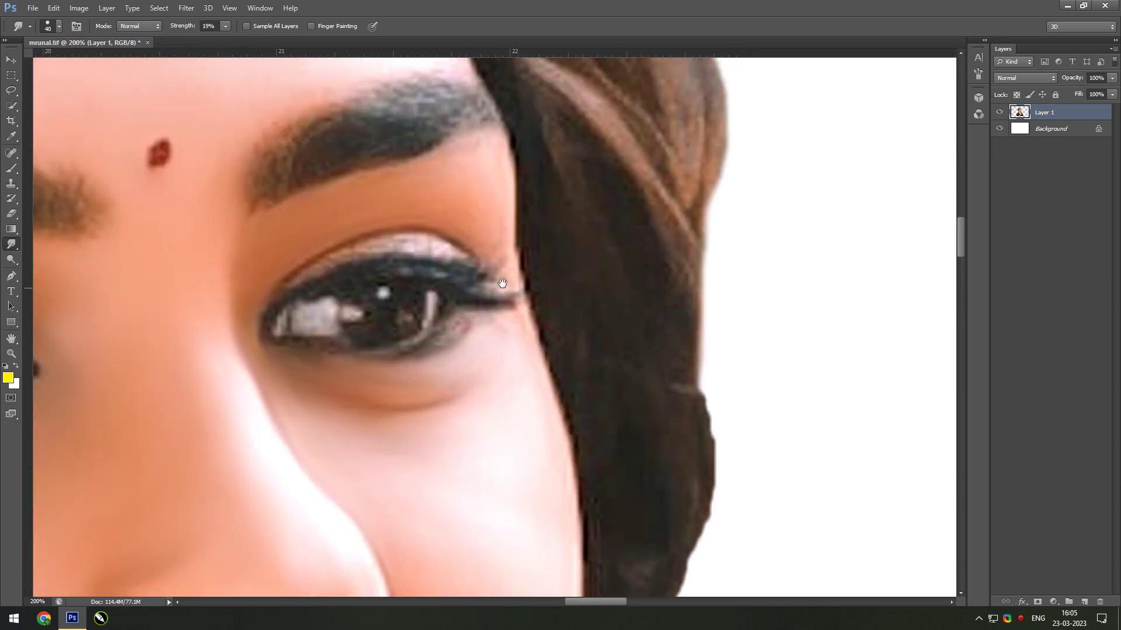
key(bracketleft)
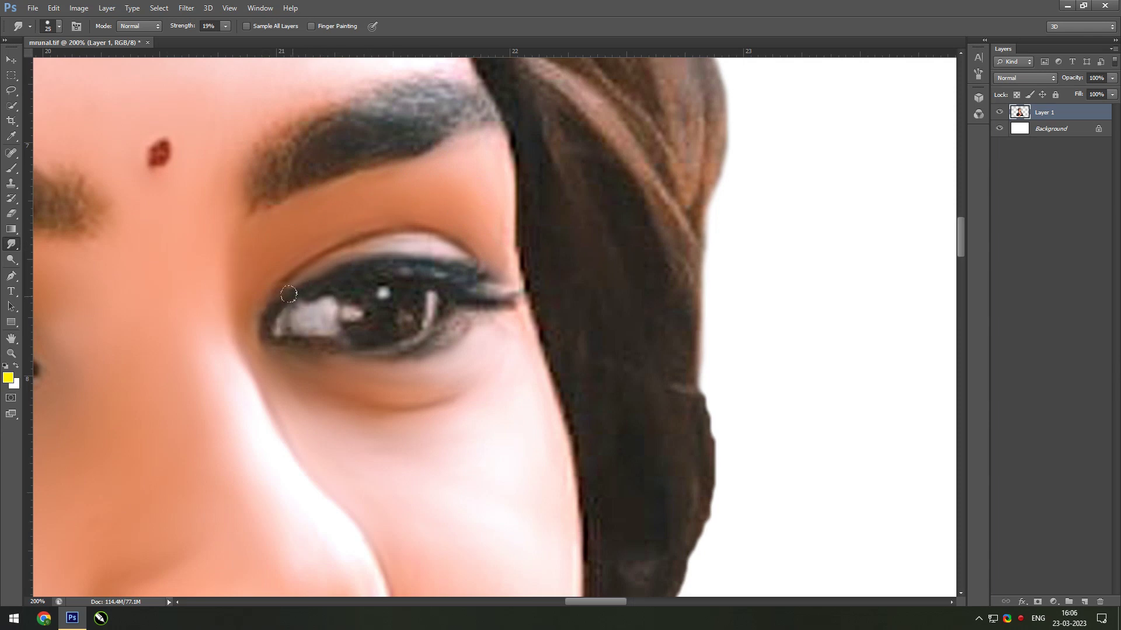
key(bracketright)
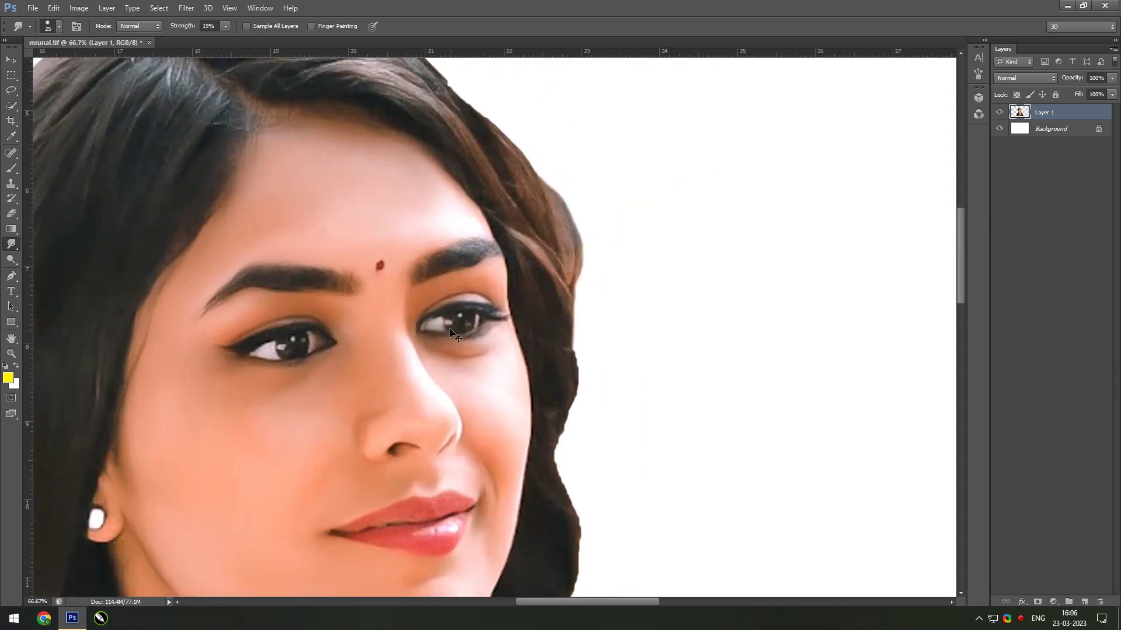
drag(427, 338, 403, 313)
key(bracketleft)
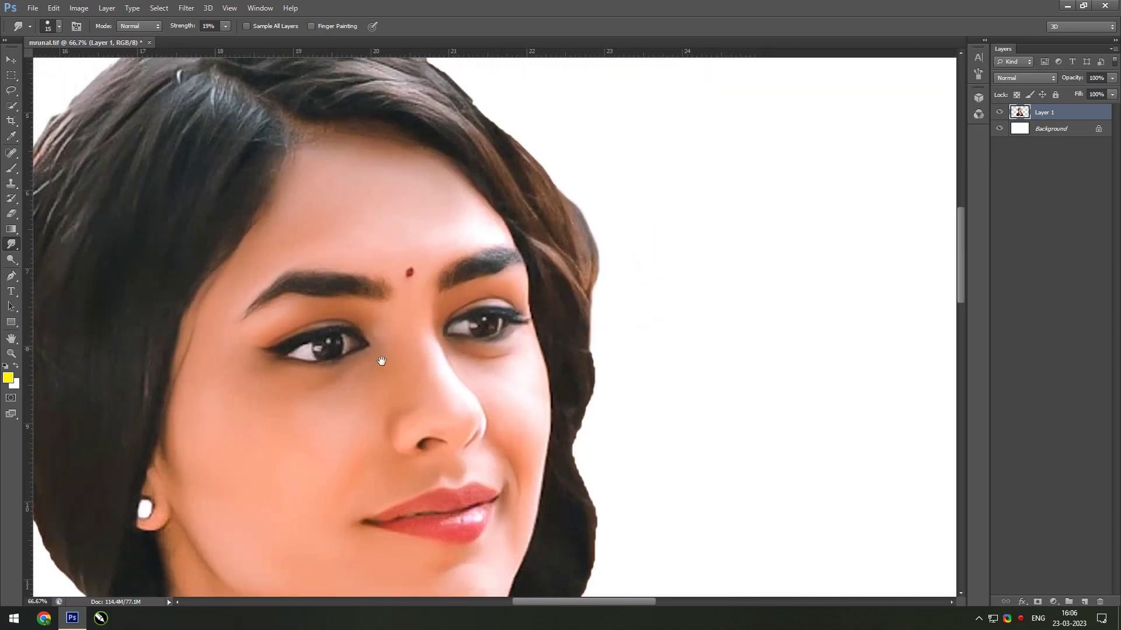
mouse_move(505, 315)
mouse_down()
mouse_move(393, 350)
mouse_move(426, 333)
mouse_up()
key(bracketright)
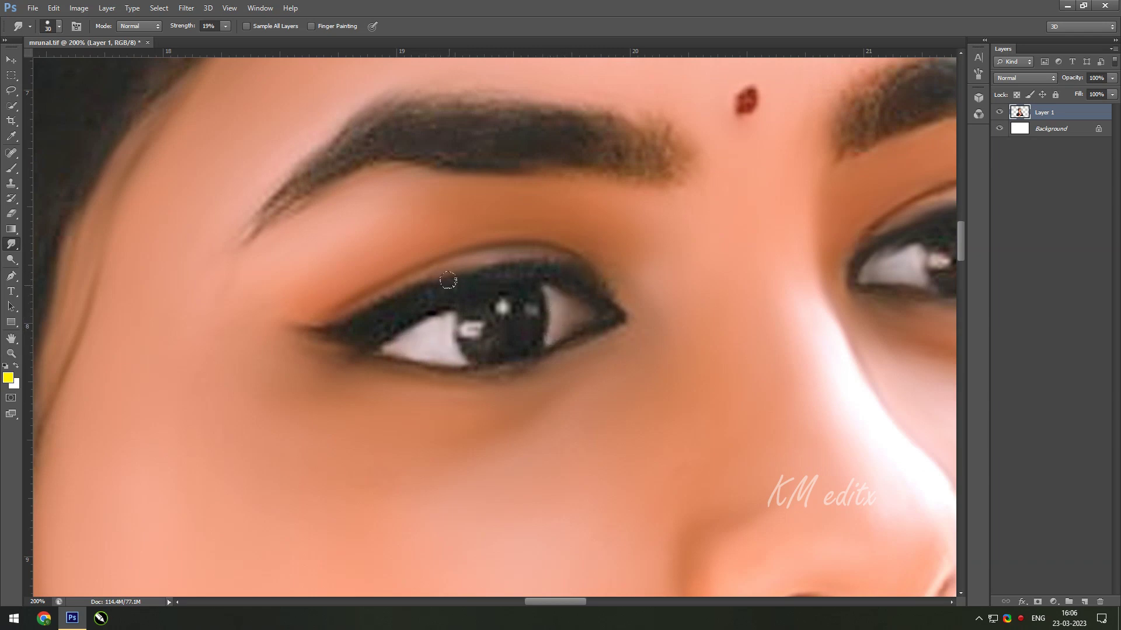
drag(503, 275, 536, 253)
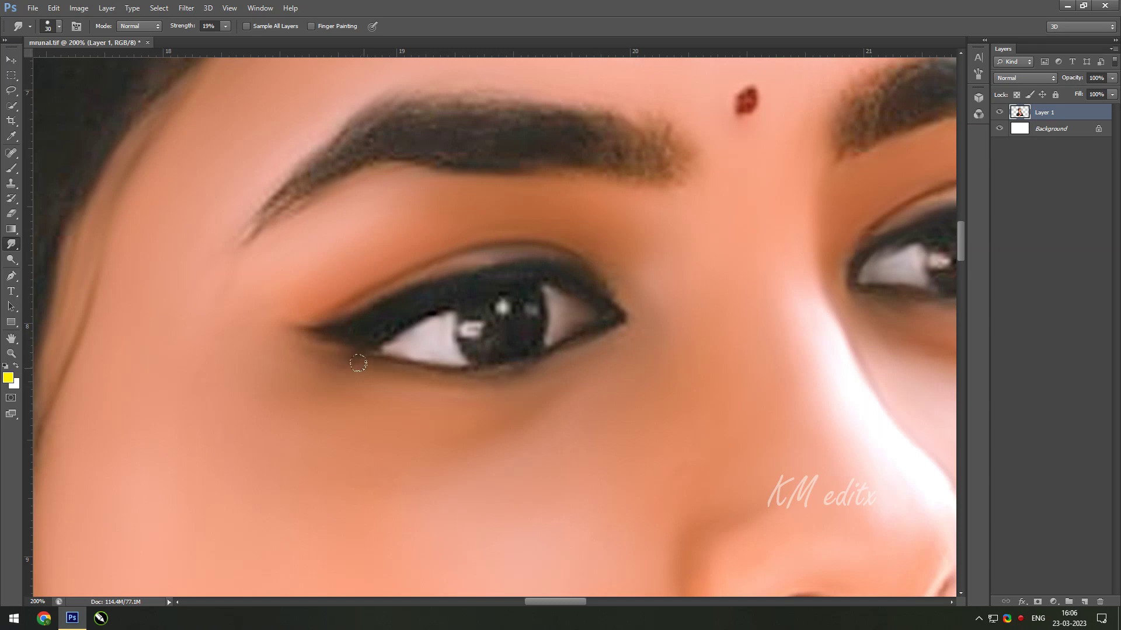
key(ctrl+minus)
key(ctrl+minus)
key(ctrl+minus)
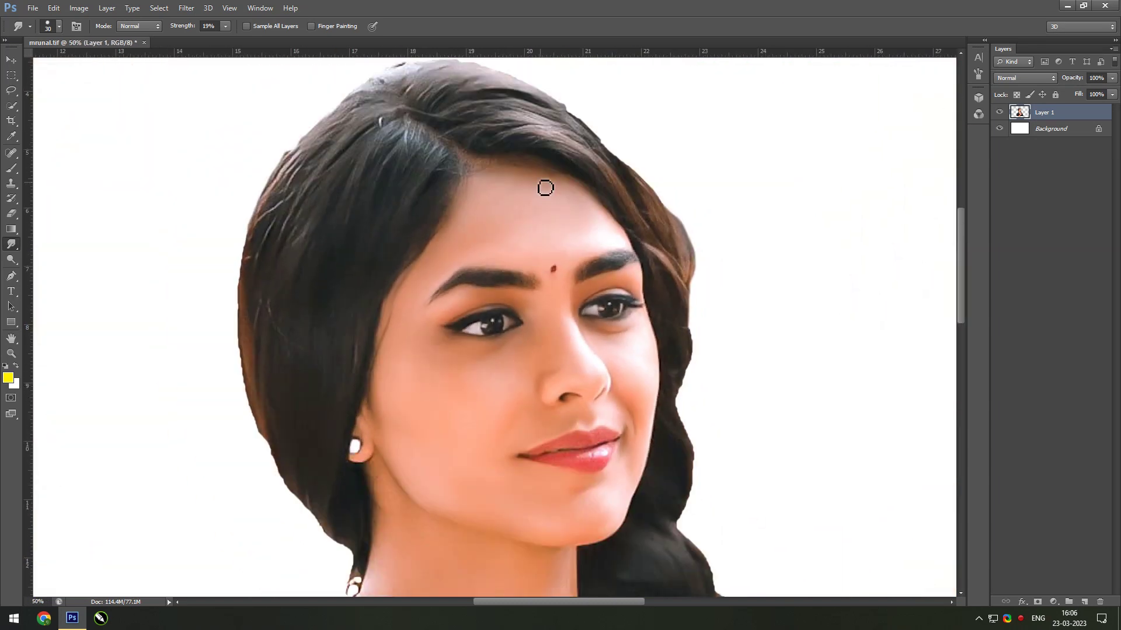
Step: Smudge the lower earring into the surrounding skin with a smaller brush
key(ctrl+plus)
key(ctrl+plus)
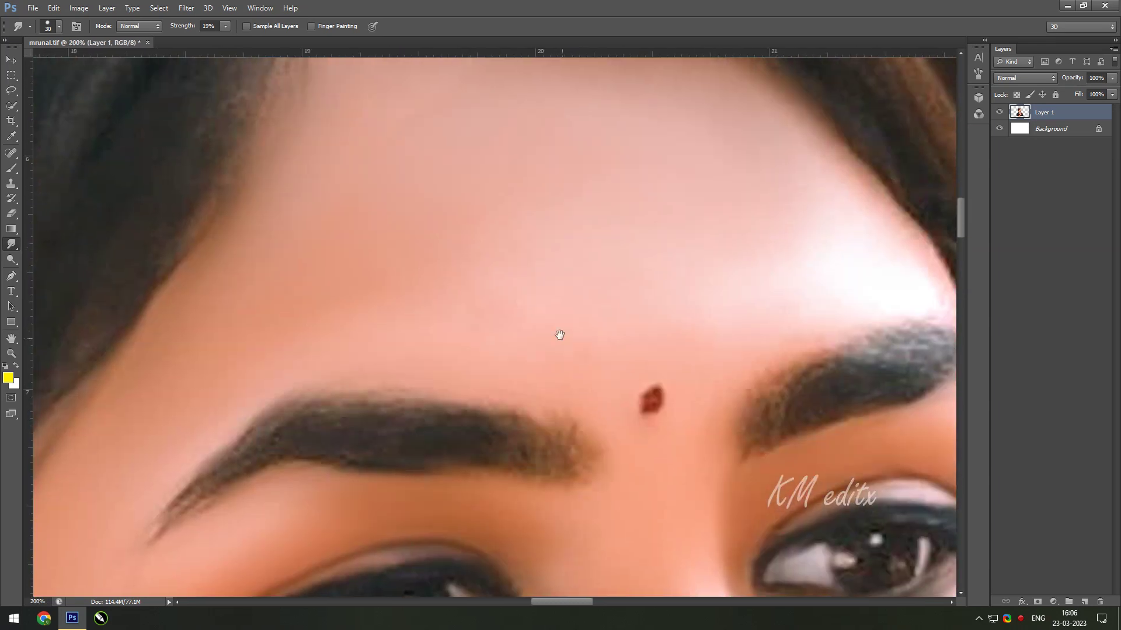
key(ctrl+minus)
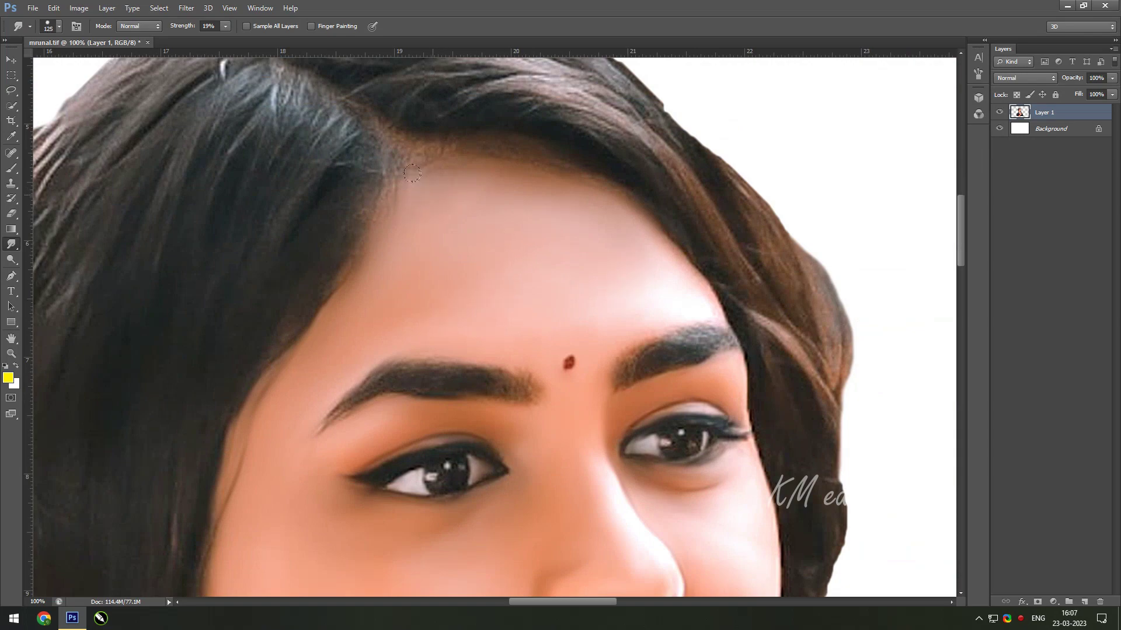
key(ctrl+minus)
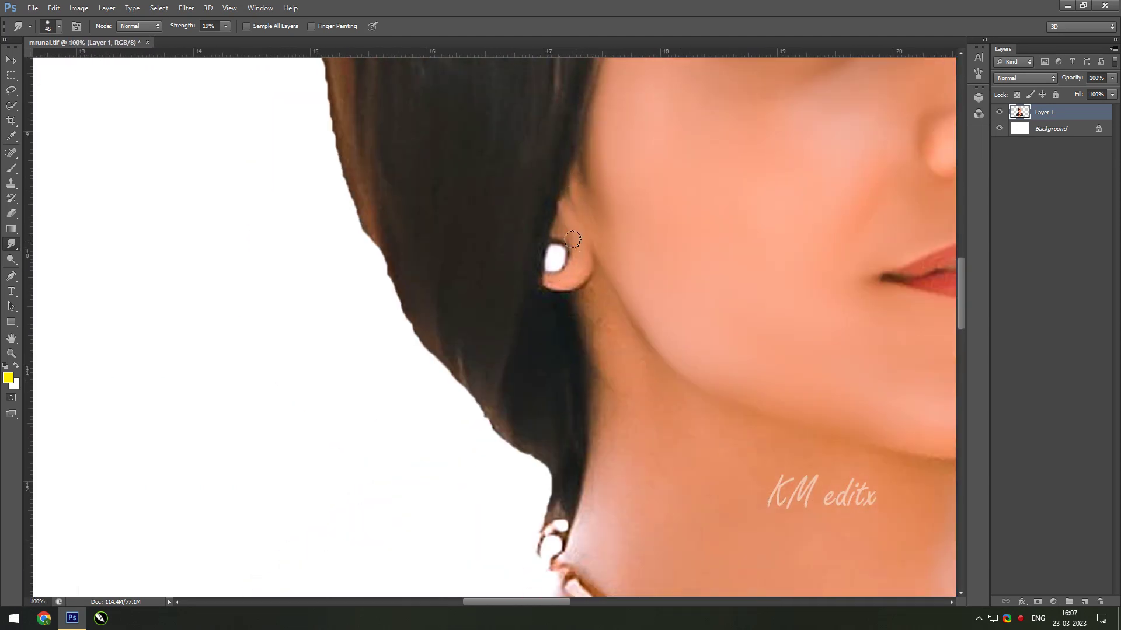
key(bracketleft)
key(bracketleft)
drag(556, 269, 550, 280)
mouse_move(590, 197)
mouse_down()
mouse_move(573, 279)
mouse_move(521, 148)
mouse_up()
Step: With a larger brush, smudge the neck and the top edge of the necklace beads
key(bracketright)
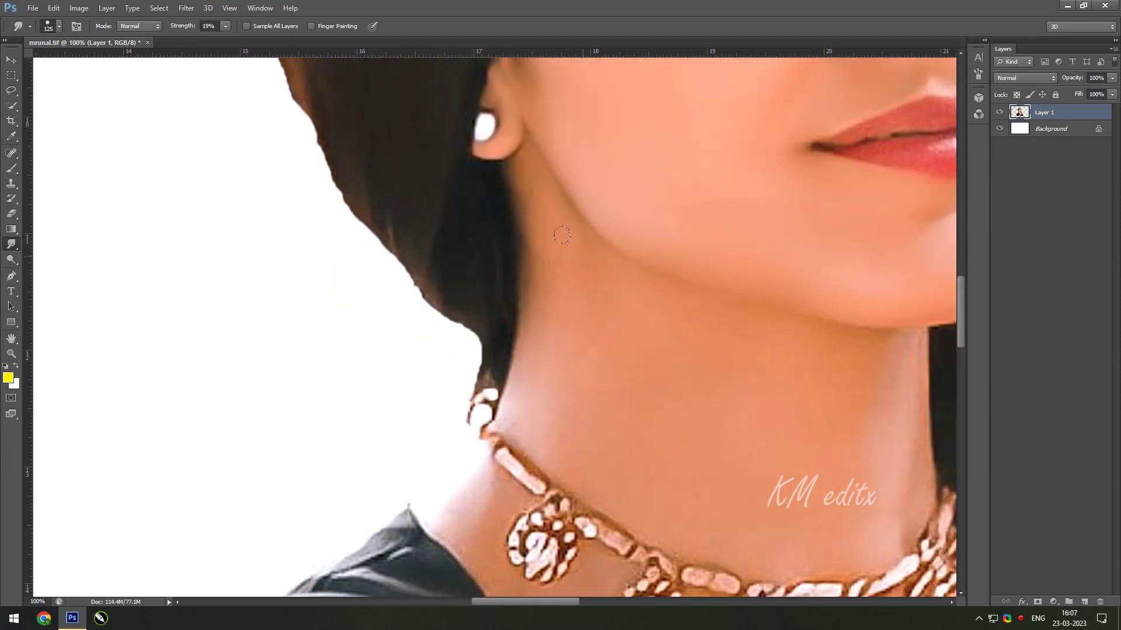
key(bracketright)
drag(569, 245, 421, 190)
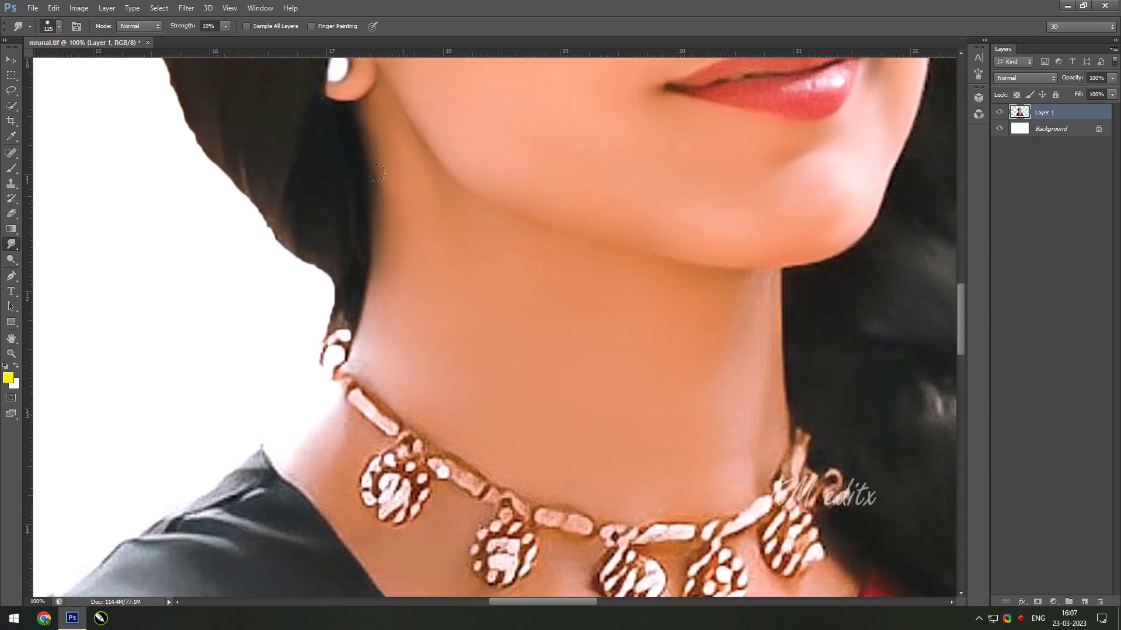
key(bracketright)
key(bracketright)
key(bracketright)
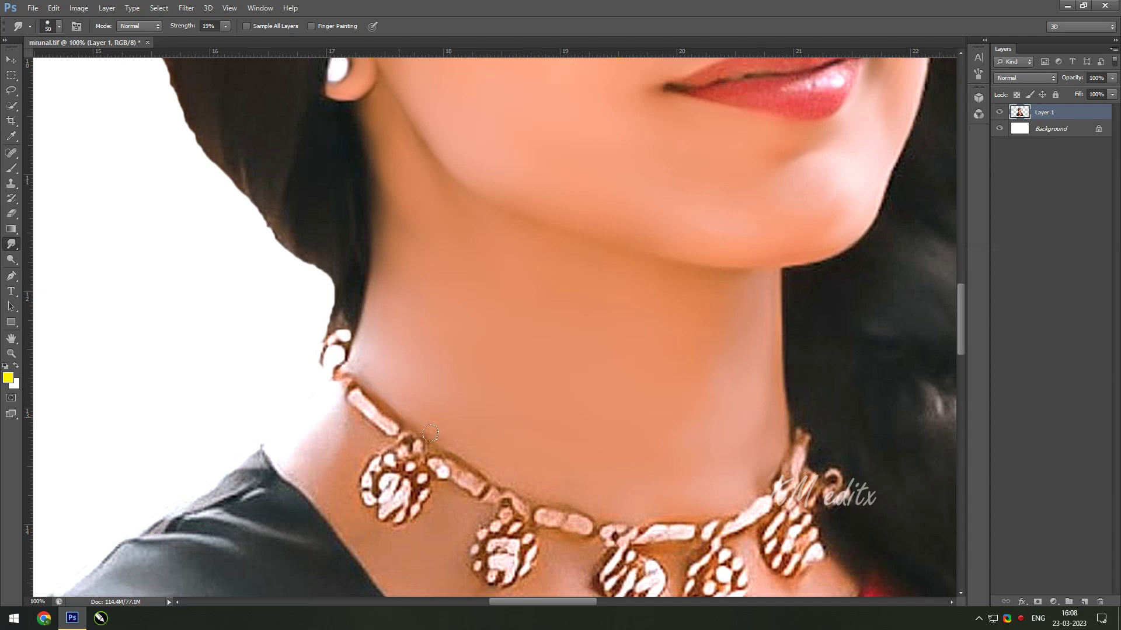
drag(483, 462, 556, 496)
key(bracketleft)
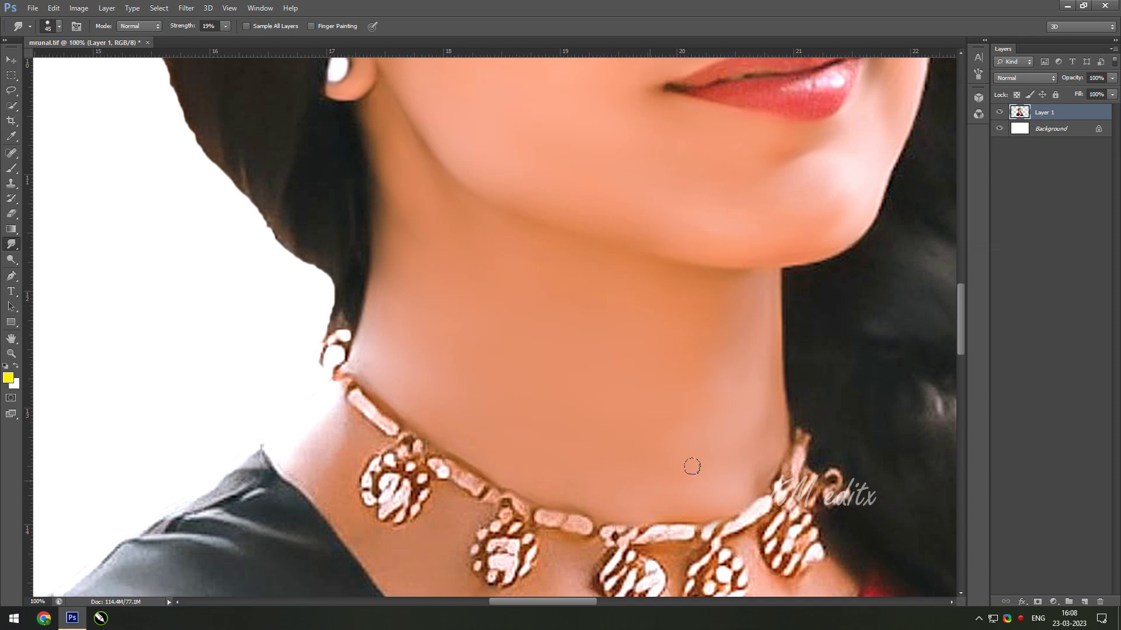
drag(449, 428, 668, 475)
drag(526, 417, 646, 445)
drag(669, 508, 669, 421)
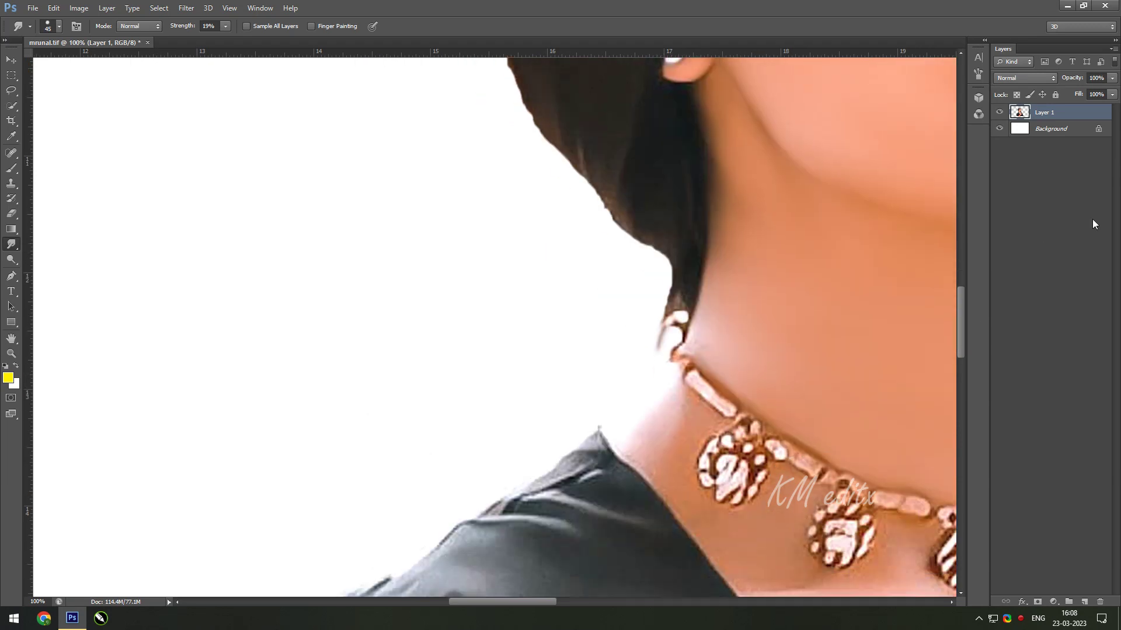
Step: Fill the Background layer with light grey
click(1050, 128)
click(14, 384)
click(1083, 157)
key(ctrl+BackSpace)
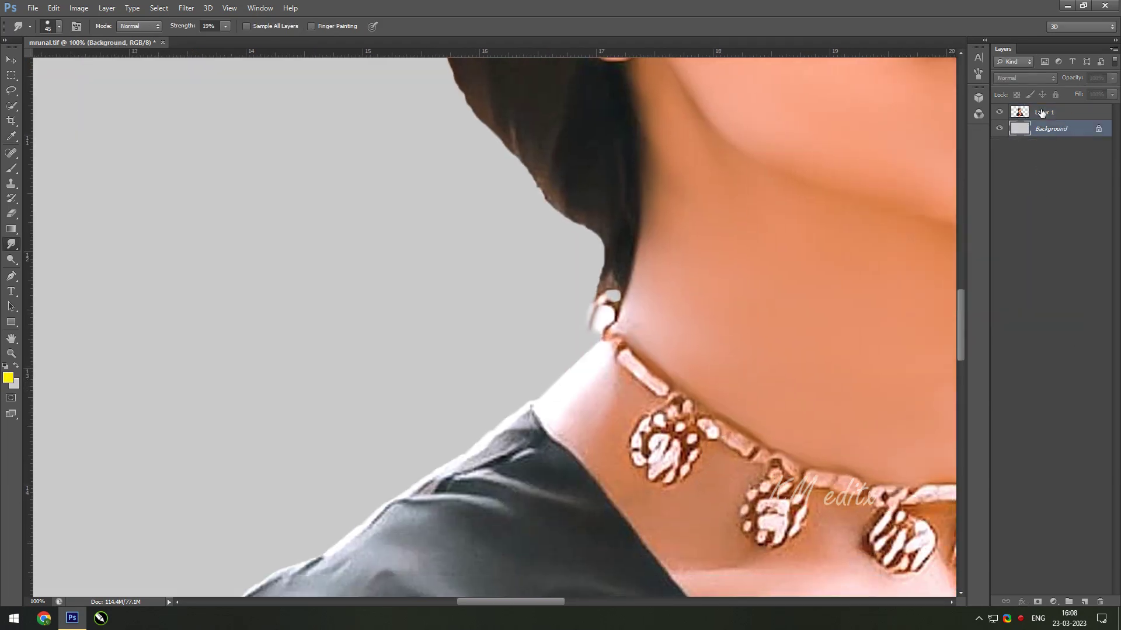
Step: On Layer 1, smudge the neck edge and the left pendant's lower and left edges
click(1041, 113)
key(bracketright)
key(bracketright)
mouse_move(594, 372)
mouse_down()
mouse_move(615, 402)
mouse_move(575, 456)
mouse_up()
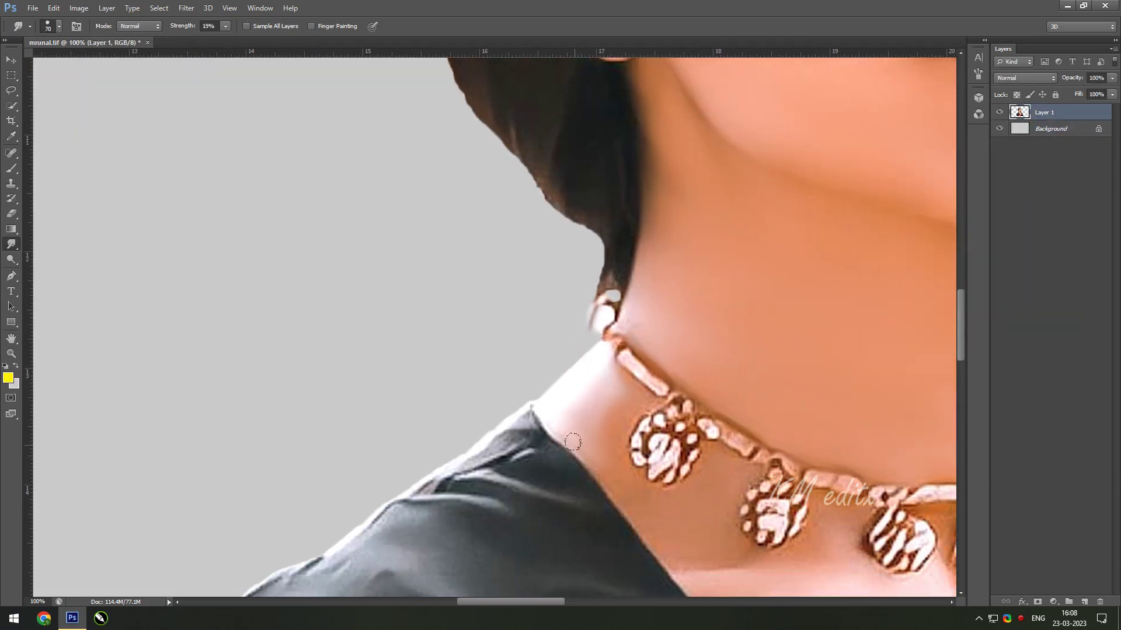
key(bracketright)
drag(624, 407, 580, 337)
key(bracketleft)
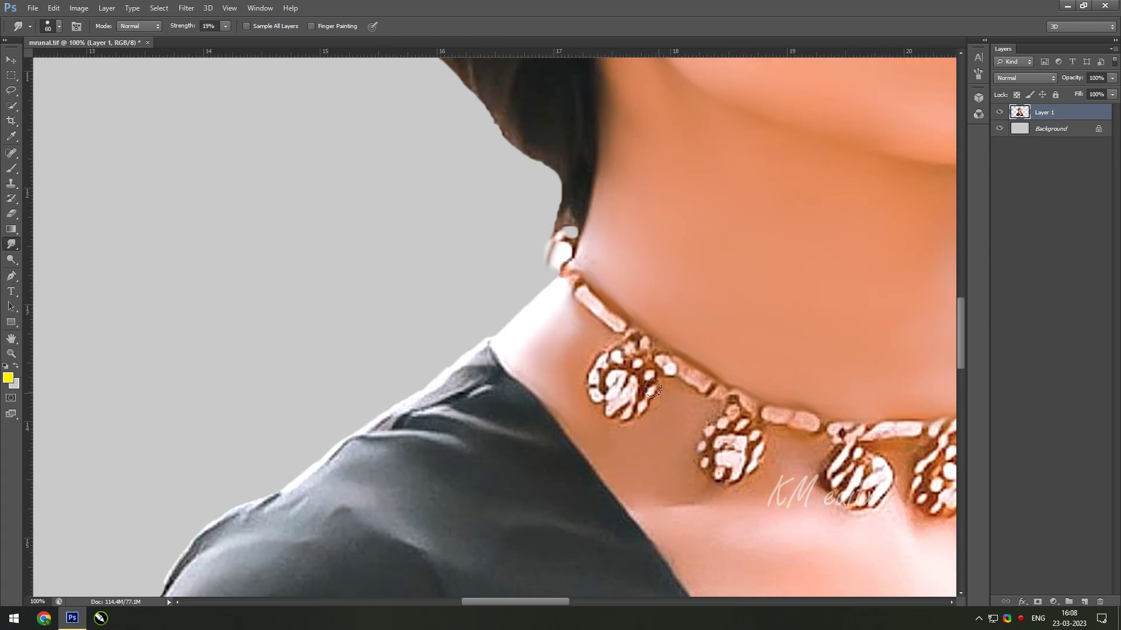
drag(580, 391, 684, 392)
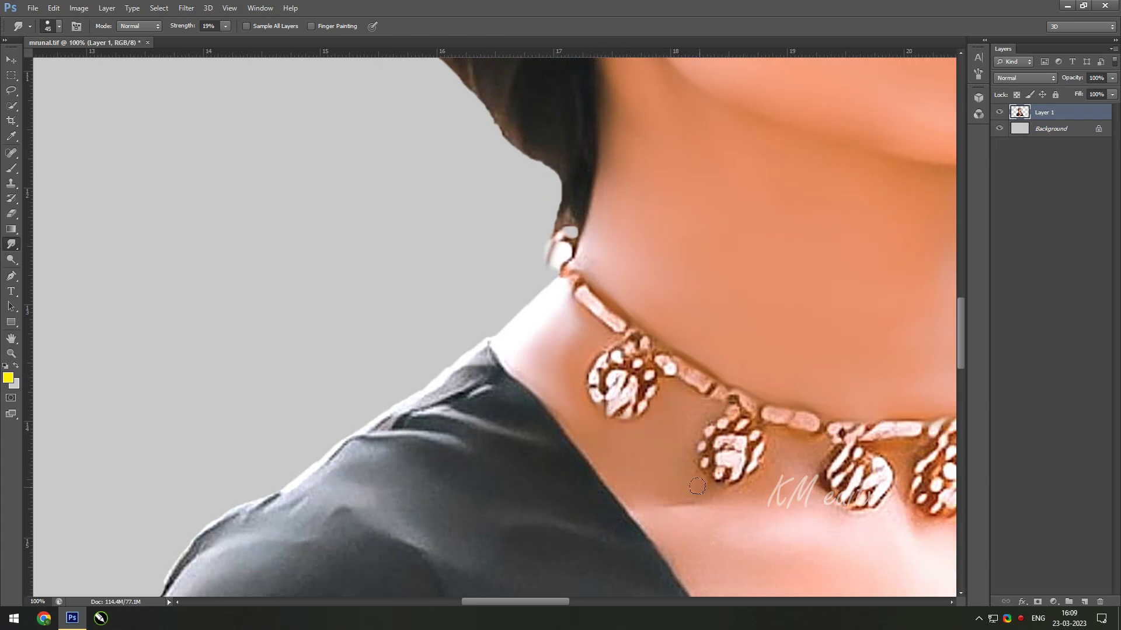
drag(697, 486, 572, 423)
mouse_move(639, 447)
mouse_down()
mouse_move(715, 405)
mouse_move(742, 454)
mouse_up()
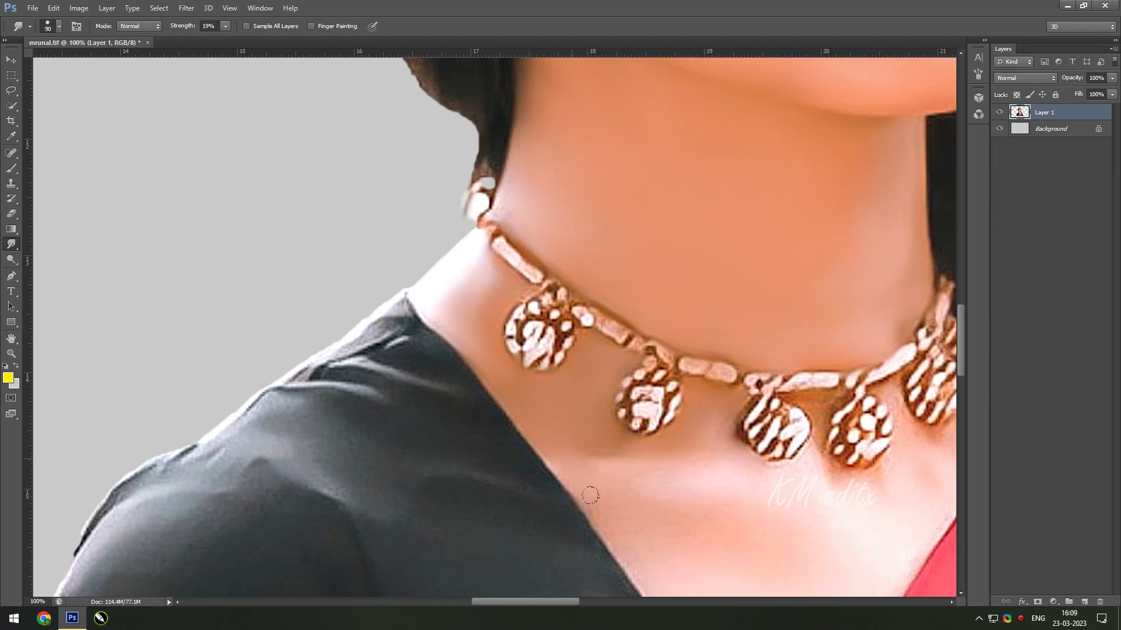
Step: Blend the chest skin beside and along the top of the red sash
mouse_move(796, 519)
mouse_down()
mouse_move(758, 470)
mouse_move(712, 443)
mouse_up()
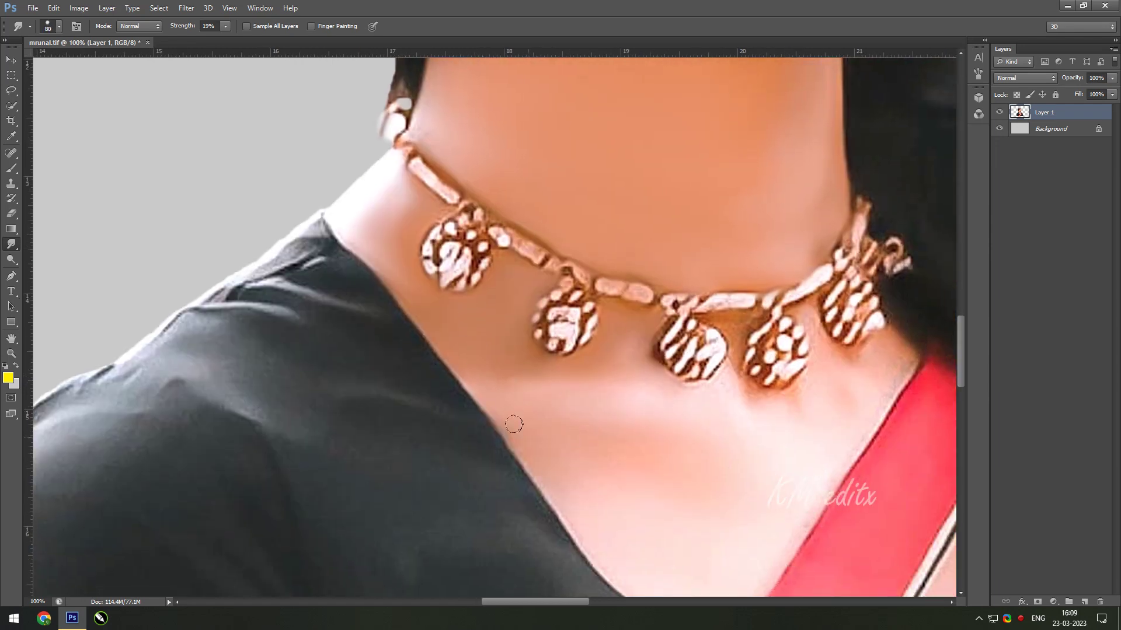
key(bracketright)
key(bracketright)
key(bracketright)
drag(578, 421, 521, 300)
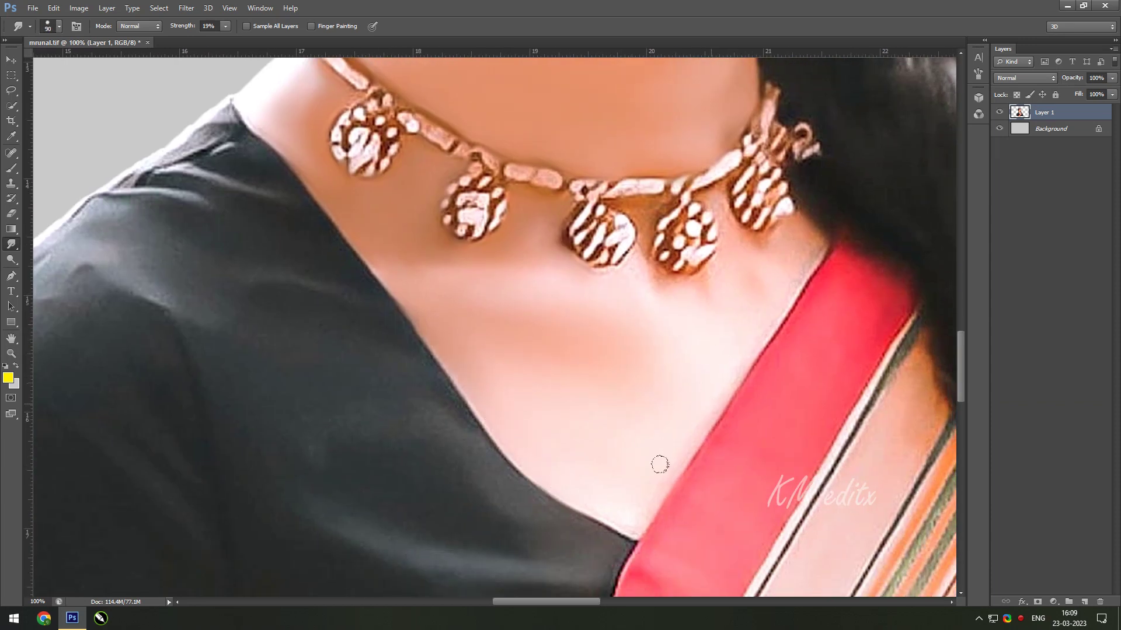
drag(657, 463, 645, 526)
drag(805, 241, 739, 332)
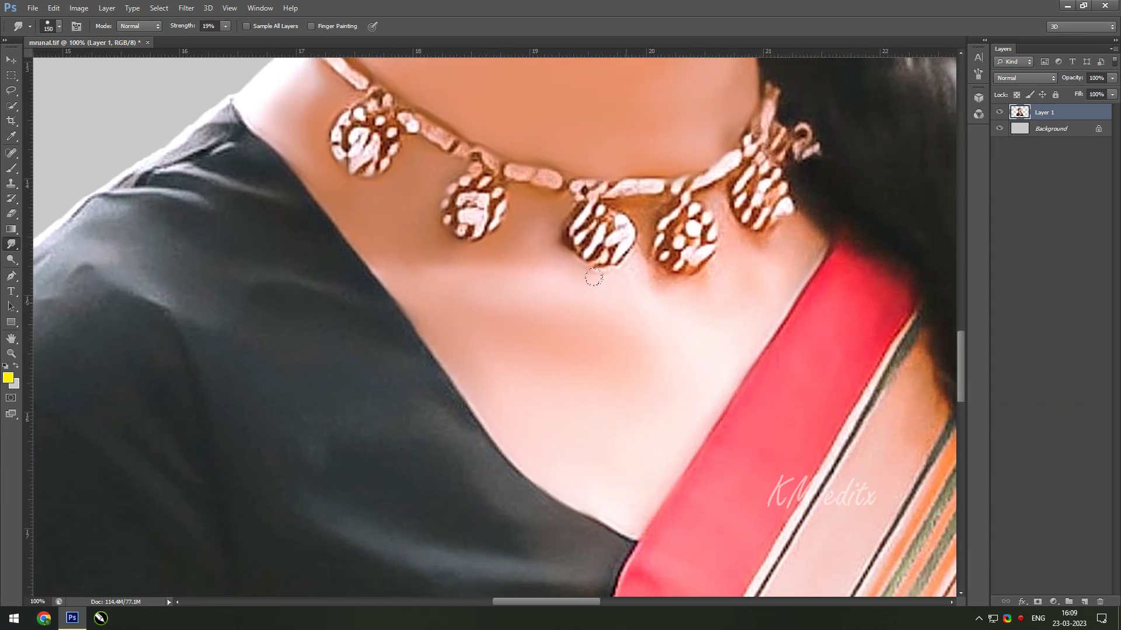
Step: Zoom in on the necklace pendants and smudge around them with a 40 px brush
key(ctrl+plus)
key(bracketleft)
key(bracketleft)
key(bracketleft)
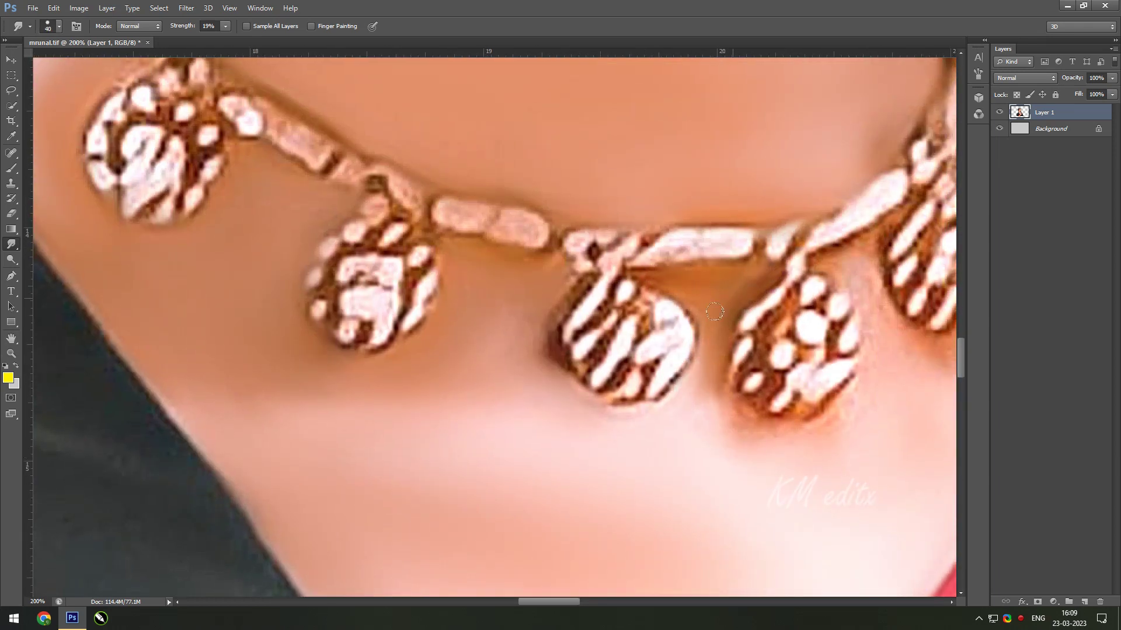
scroll(714, 313, right, 5)
scroll(715, 312, up, 2)
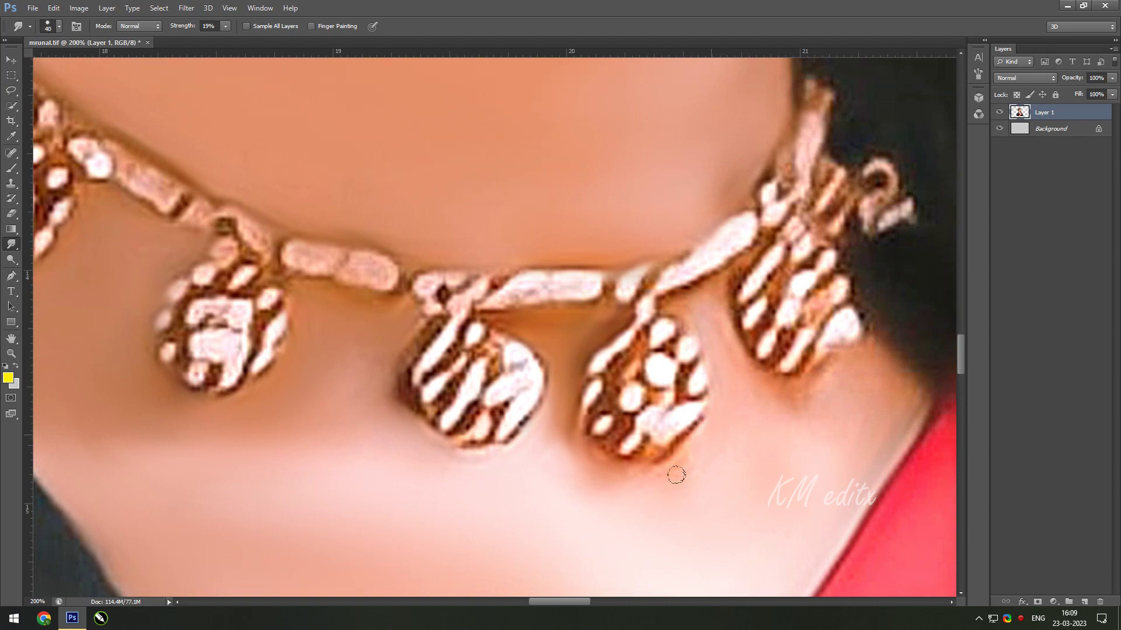
scroll(709, 344, right, 5)
scroll(708, 344, up, 2)
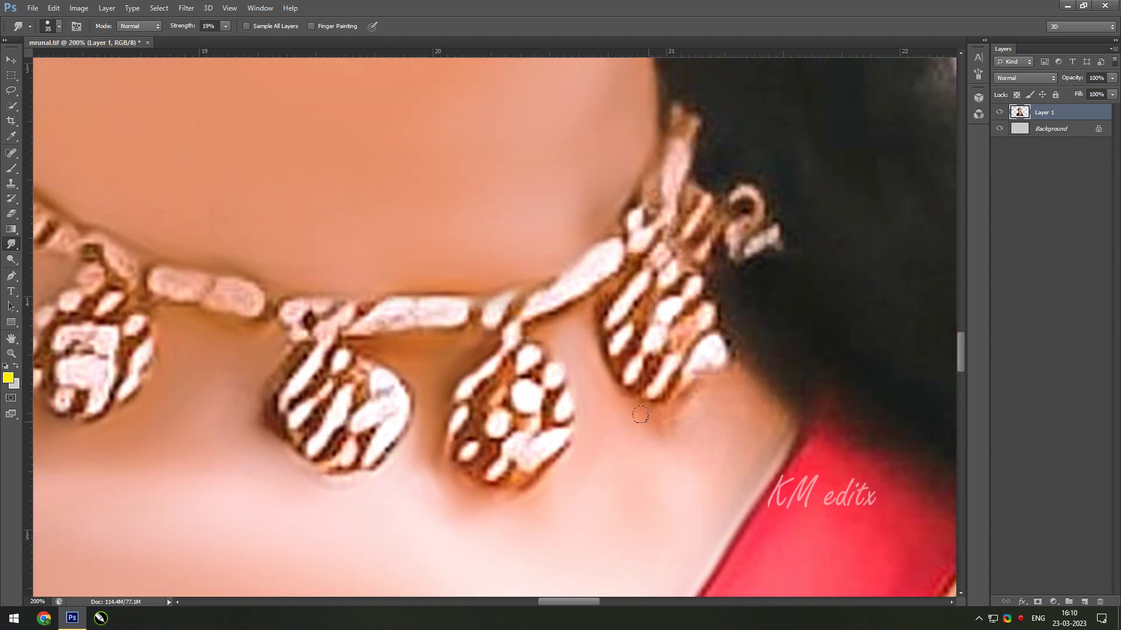
key(bracketright)
scroll(750, 379, down, 3)
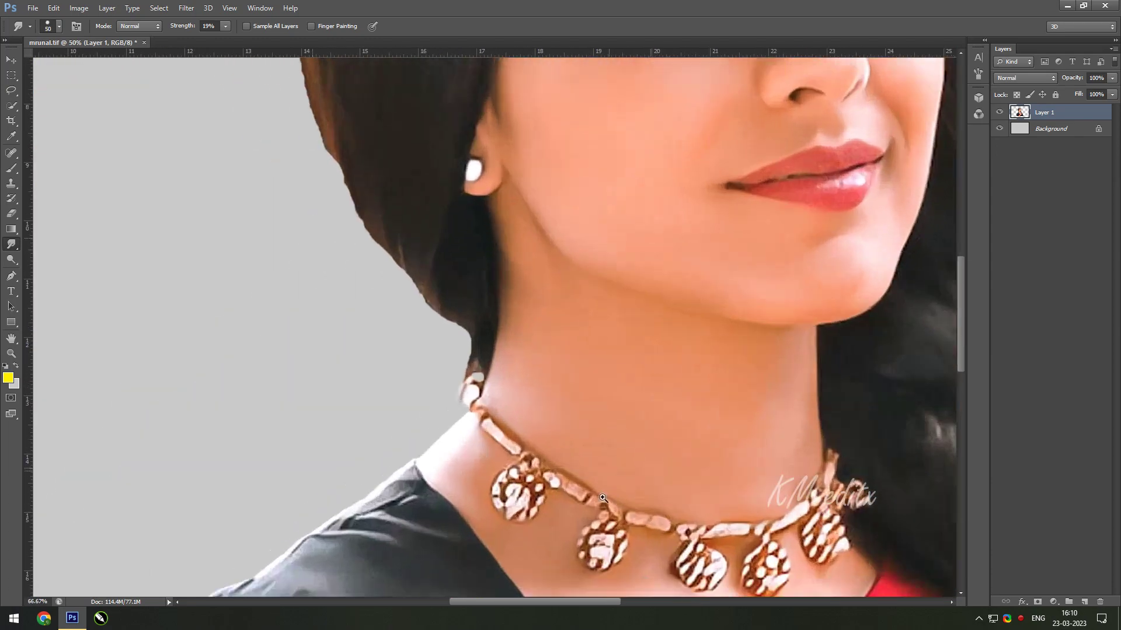
scroll(523, 312, up, 1)
key(bracketleft)
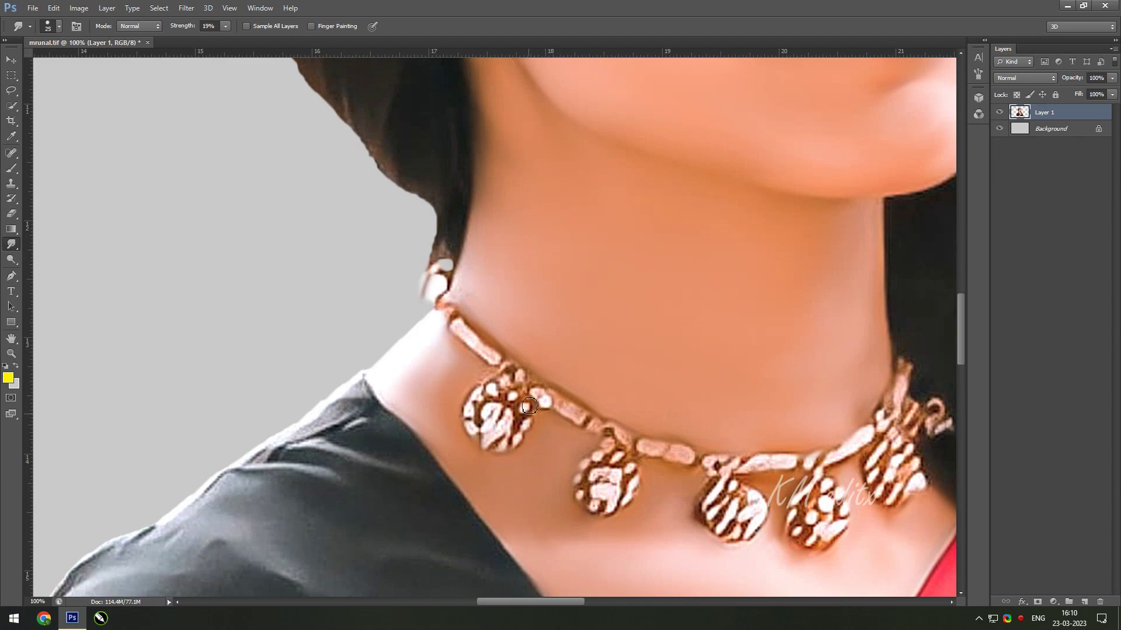
scroll(670, 426, down, 1)
scroll(670, 425, down, 3)
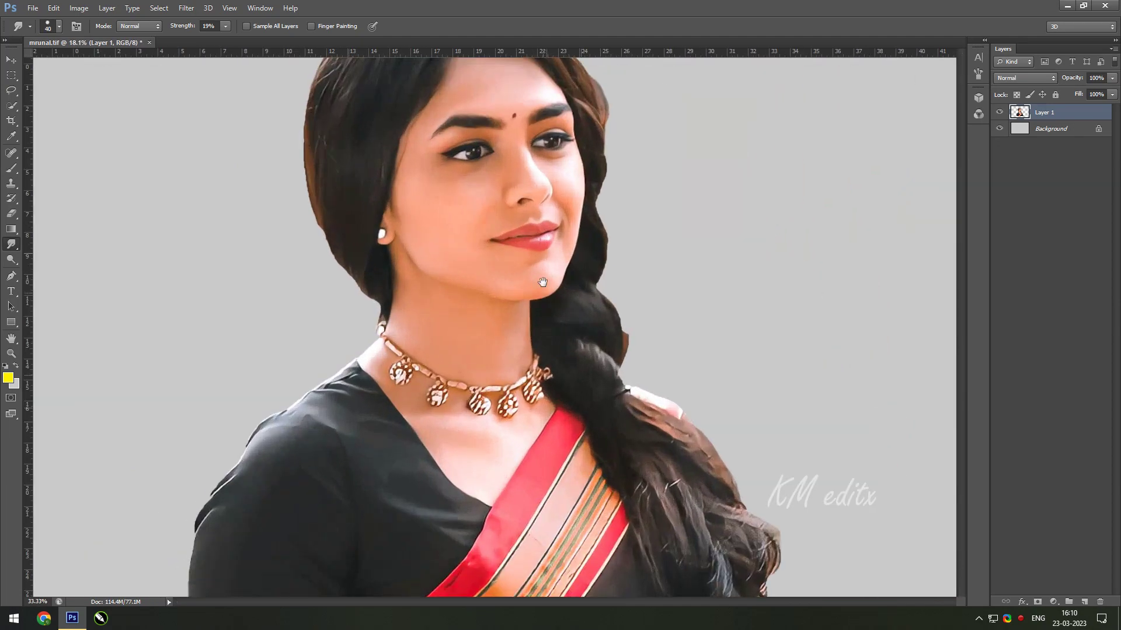
scroll(566, 401, up, 3)
Step: Switch to a new brush preset and smudge the eyebrows and hairline with it
scroll(565, 401, up, 1)
right_click(700, 215)
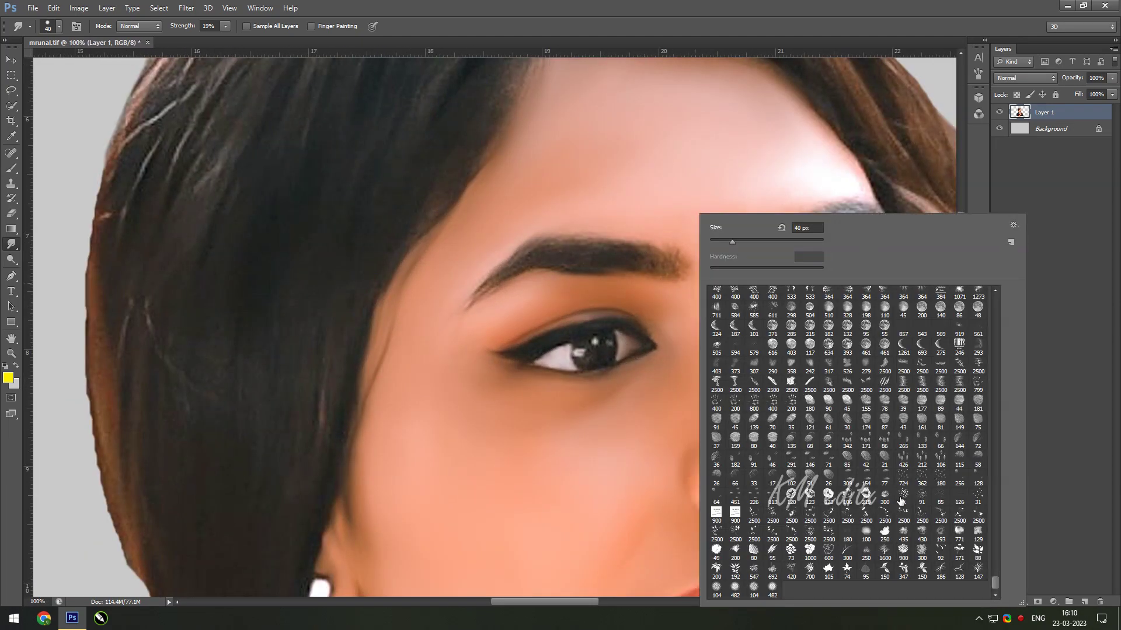
double_click(901, 496)
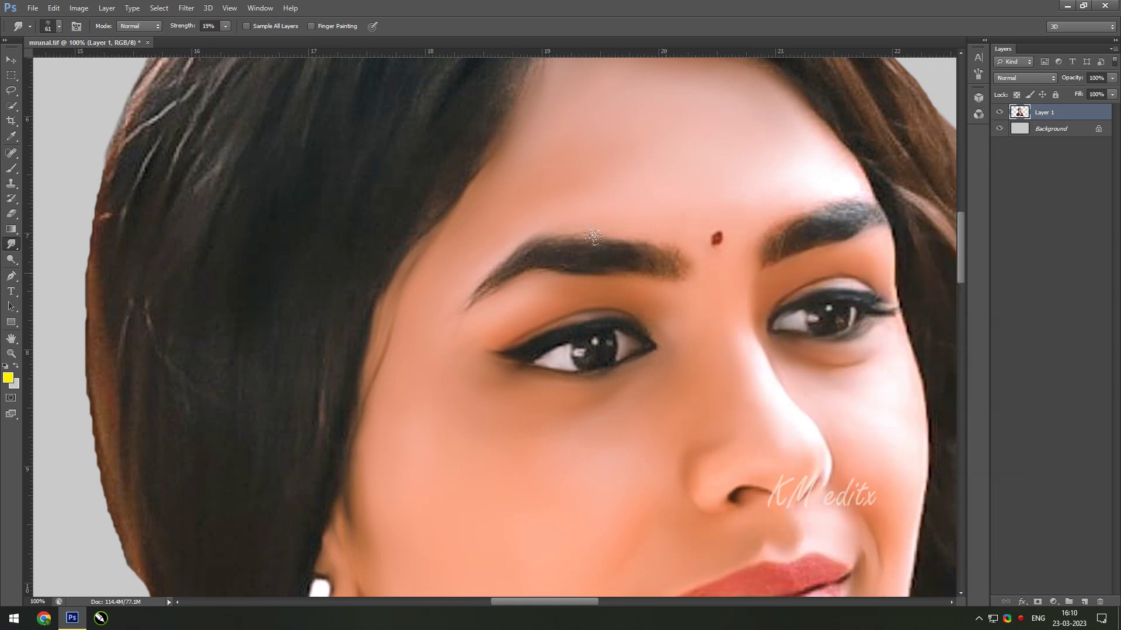
drag(570, 255, 207, 284)
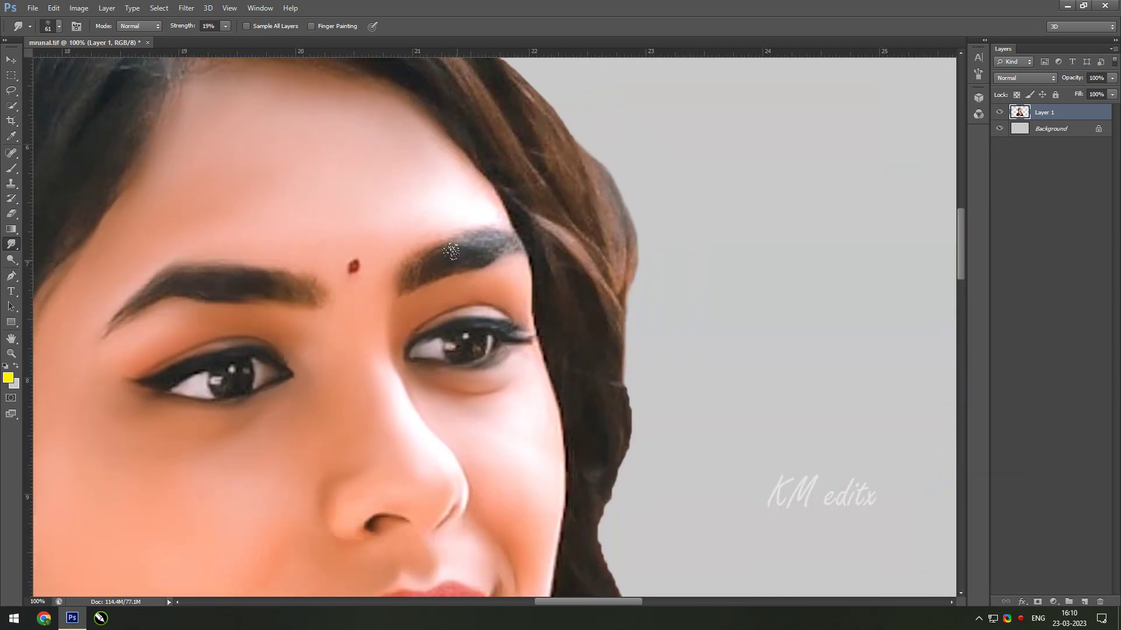
drag(127, 78, 468, 274)
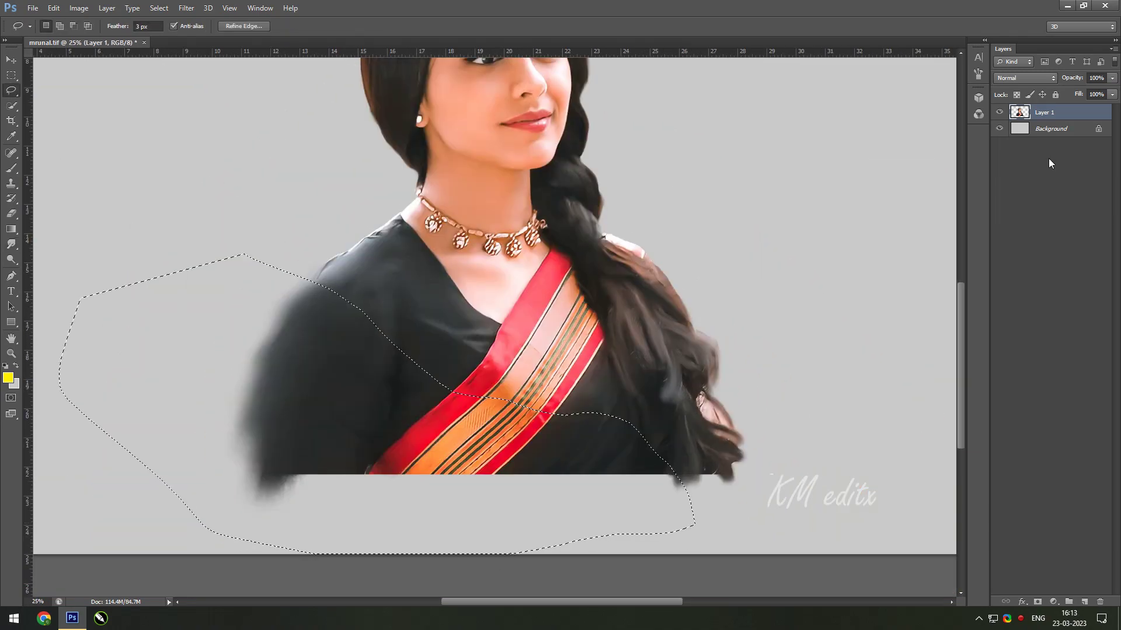
Step: Delete the lassoed area, then smudge the left sleeve edge, saree bottom and red sash border
key(Delete)
key(ctrl+d)
key(r)
mouse_move(356, 286)
mouse_down()
mouse_move(309, 321)
mouse_move(321, 273)
mouse_move(362, 350)
mouse_move(408, 403)
mouse_move(461, 420)
mouse_move(491, 390)
mouse_move(625, 461)
mouse_move(730, 481)
mouse_up()
drag(642, 479, 531, 461)
scroll(651, 179, up, 1)
key(bracketleft)
key(bracketleft)
key(bracketleft)
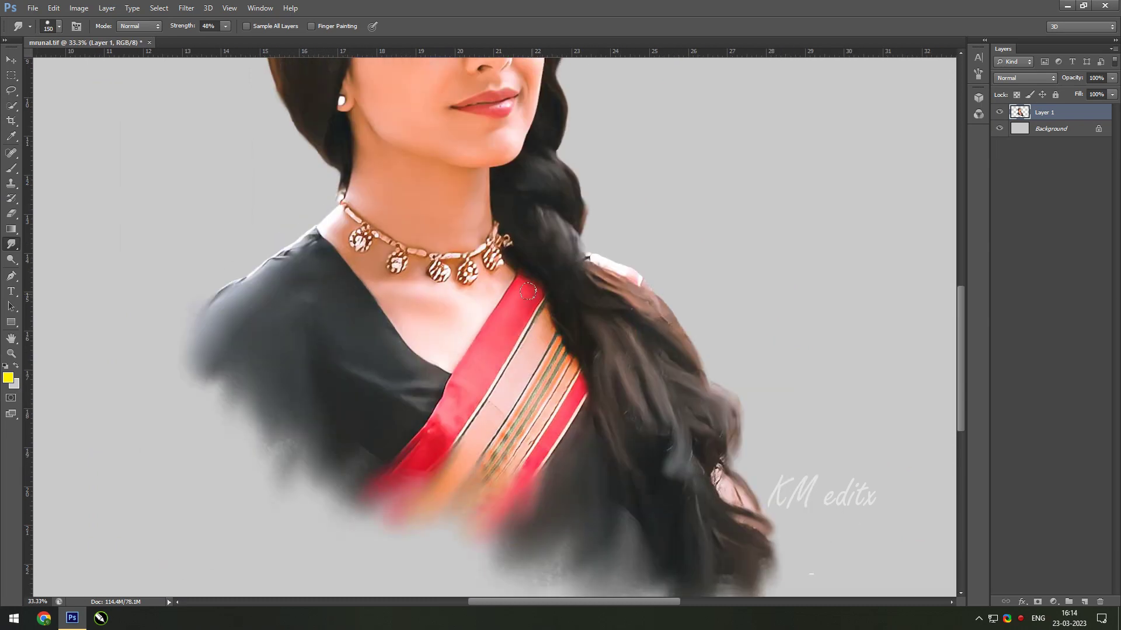
drag(527, 291, 412, 461)
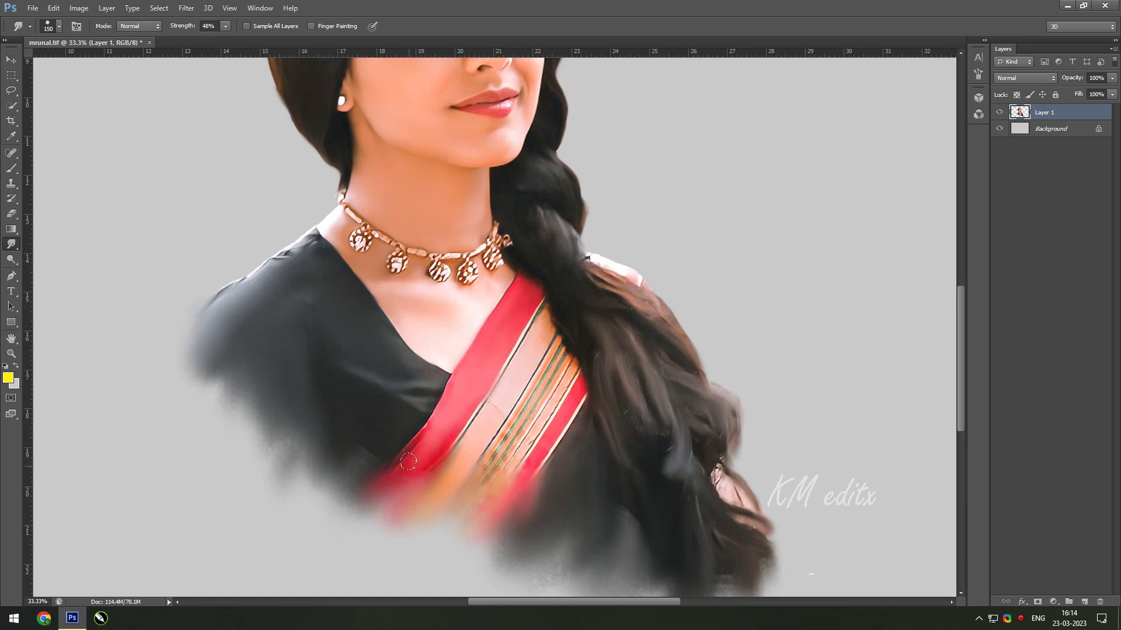
Step: With a progressively larger brush, smooth the black blouse, the shoulder's light streak and the shoulder-edge saree border
key(bracketright)
key(bracketright)
drag(414, 374, 350, 426)
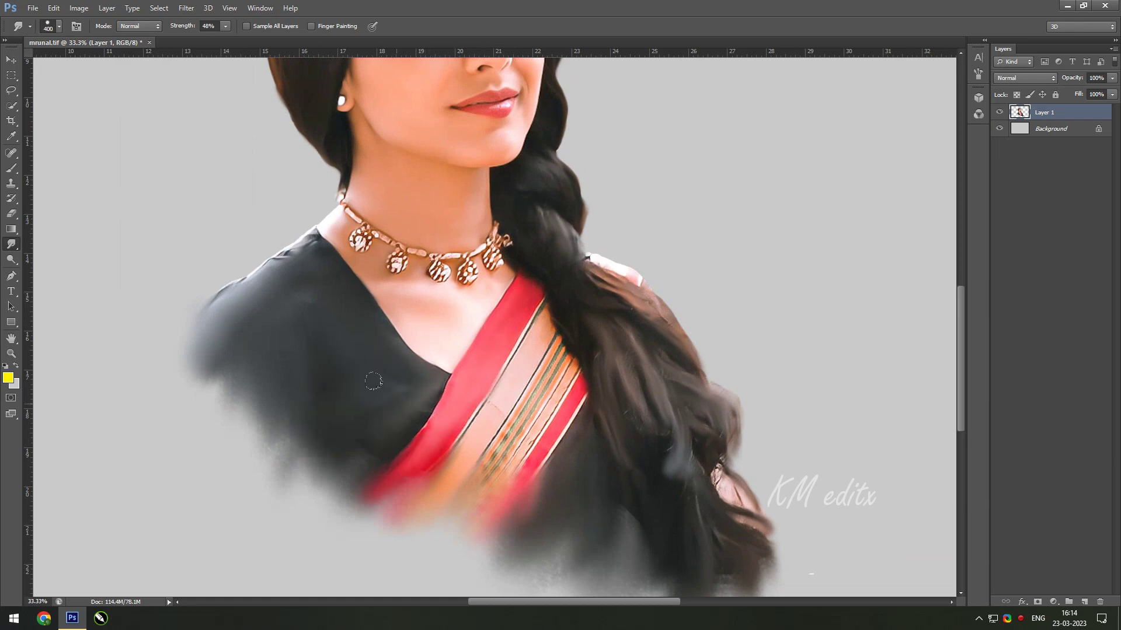
key(bracketright)
key(bracketright)
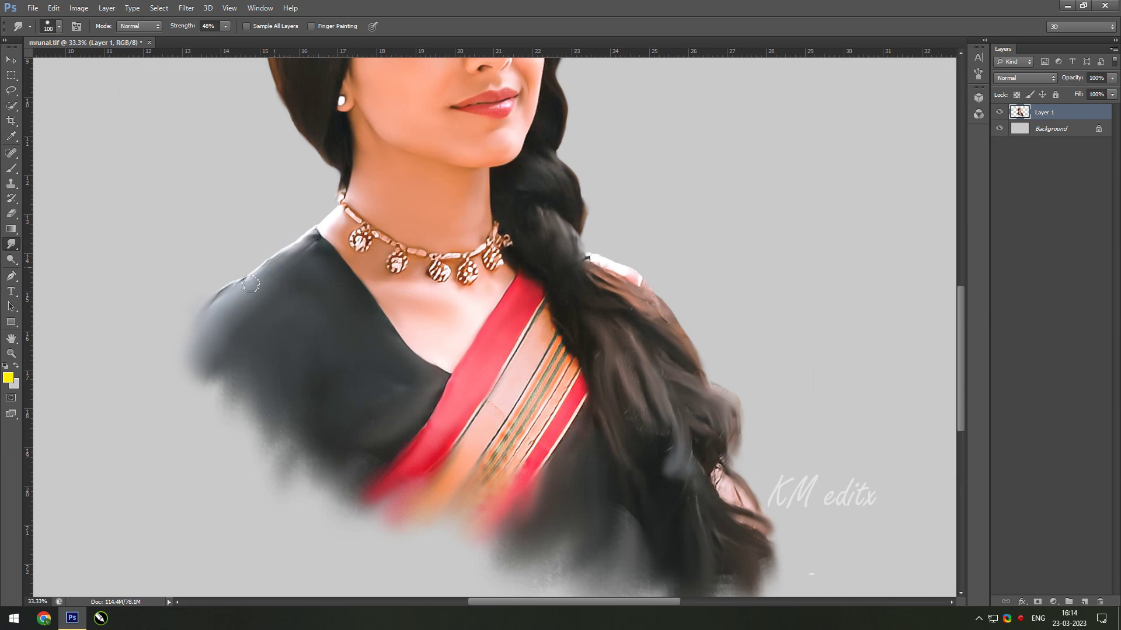
drag(313, 243, 227, 292)
mouse_move(318, 245)
mouse_down()
mouse_move(216, 305)
mouse_move(228, 292)
mouse_up()
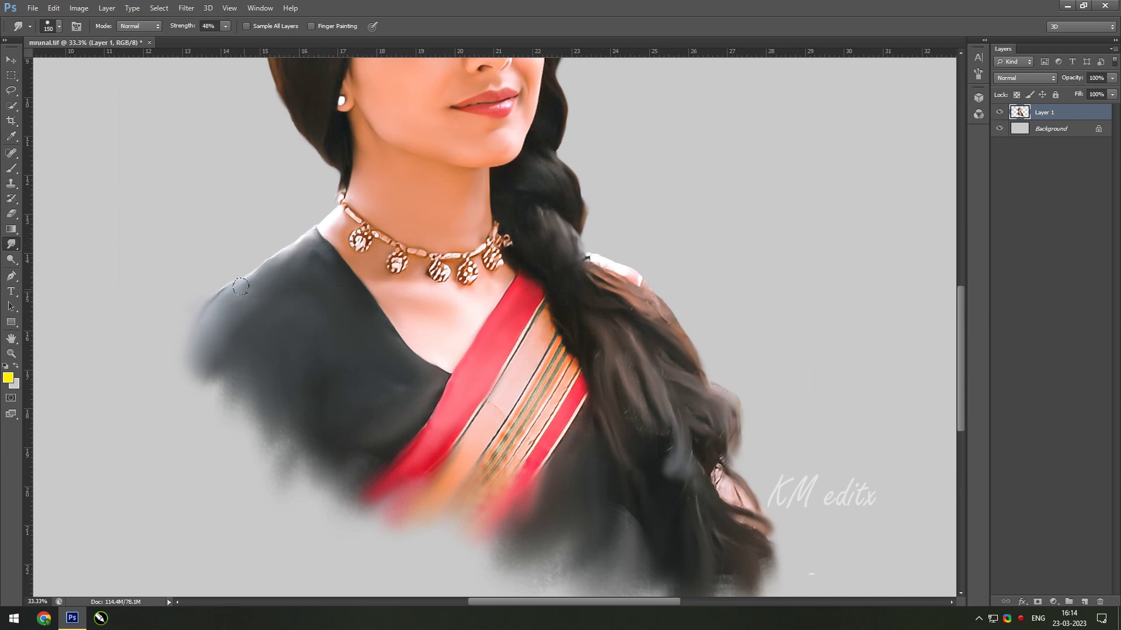
key(bracketright)
key(bracketright)
key(bracketright)
mouse_move(517, 356)
mouse_down()
mouse_move(525, 313)
mouse_move(508, 385)
mouse_move(549, 438)
mouse_move(338, 450)
mouse_move(217, 386)
mouse_move(310, 502)
mouse_move(350, 526)
mouse_up()
key(bracketright)
key(bracketright)
key(bracketright)
key(bracketright)
Step: Smear the lower blouse and saree edge sideways, then zoom in to frame the face
scroll(350, 525, down, 2)
mouse_move(397, 461)
mouse_down()
mouse_move(560, 491)
mouse_move(723, 471)
mouse_up()
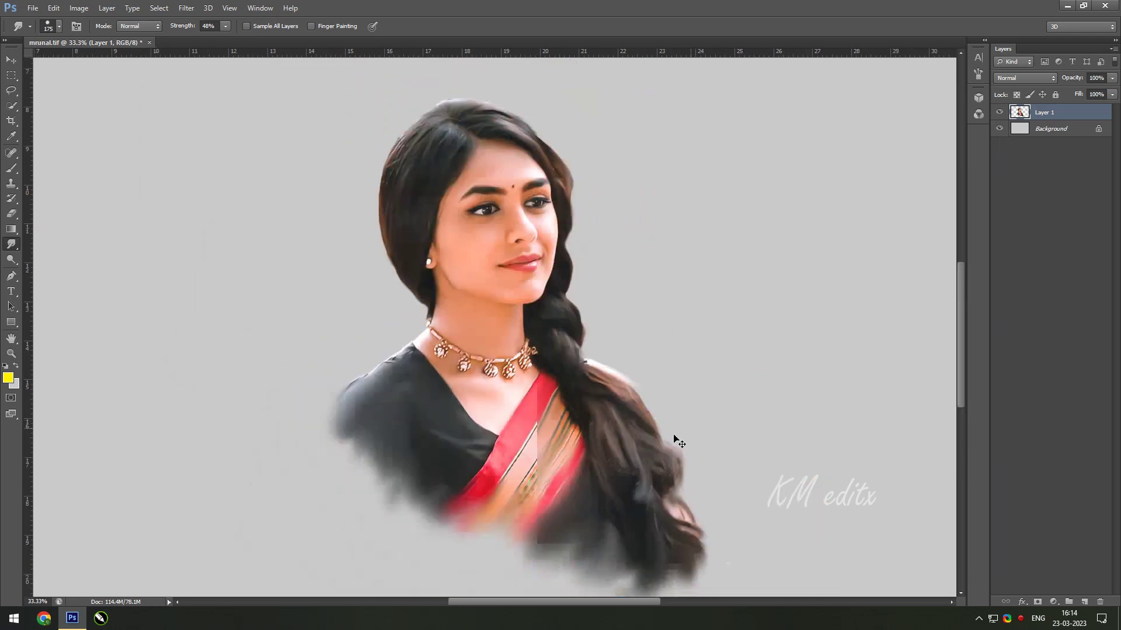
scroll(674, 438, down, 3)
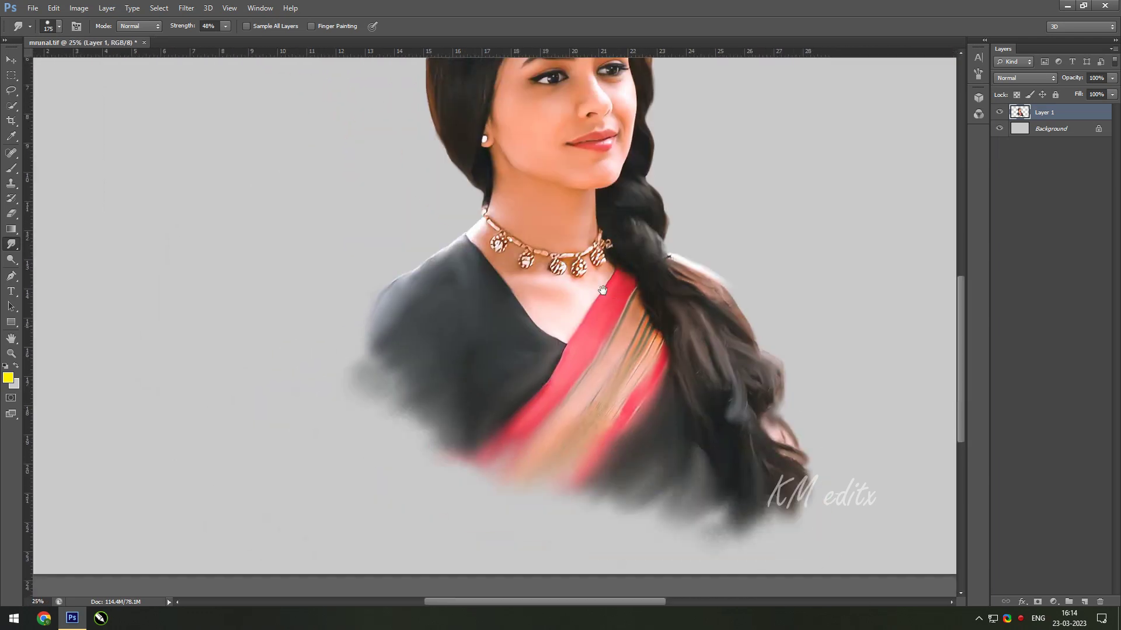
key(ctrl+plus)
drag(424, 275, 465, 241)
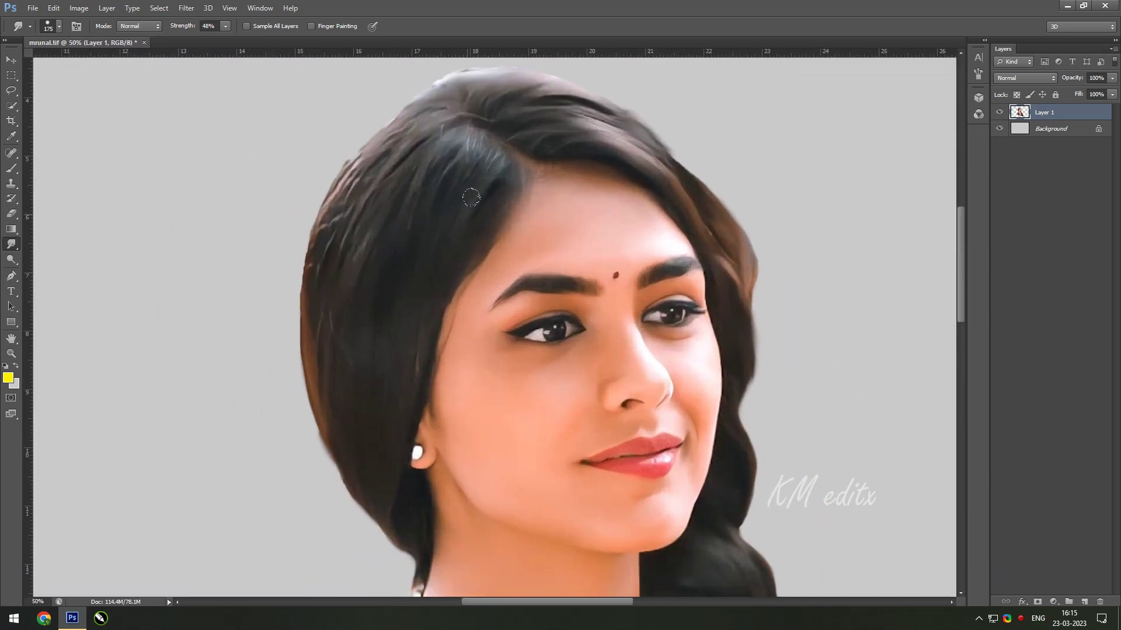
Step: Add a new layer below the portrait layer and name it B1
click(1086, 603)
double_click(1045, 112)
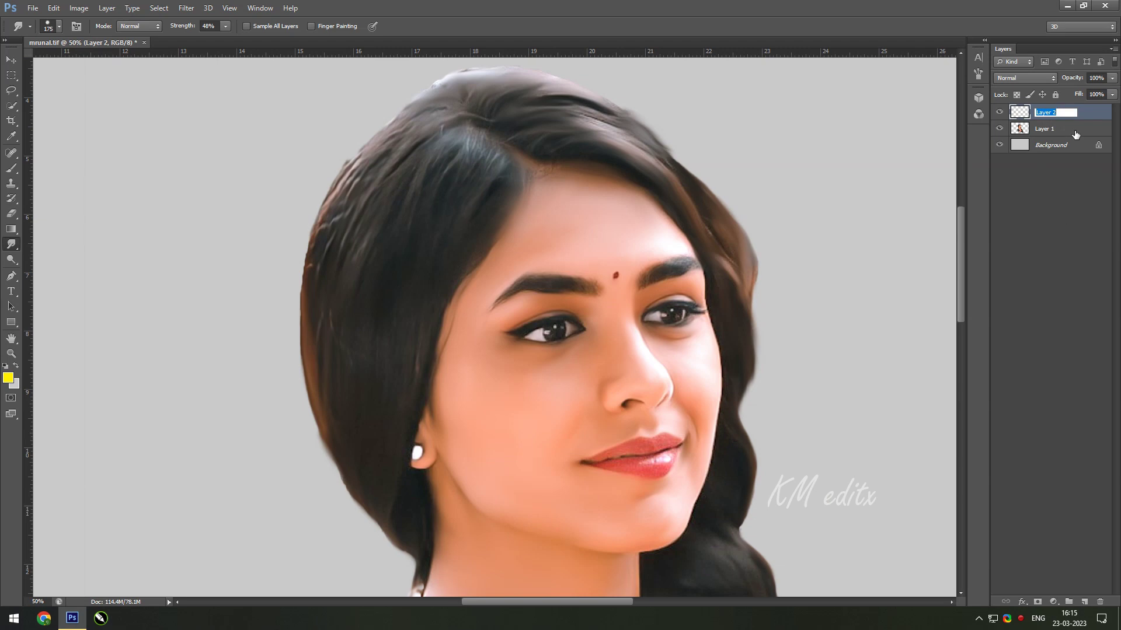
drag(1075, 129, 1075, 108)
double_click(1045, 129)
text(B=-1)
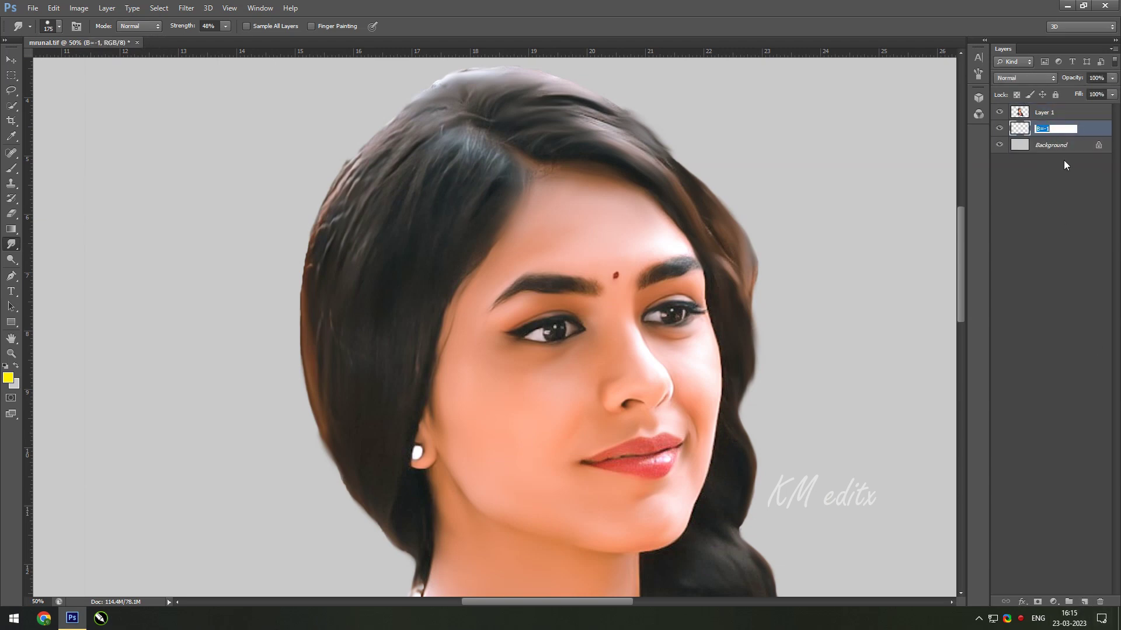
key(Return)
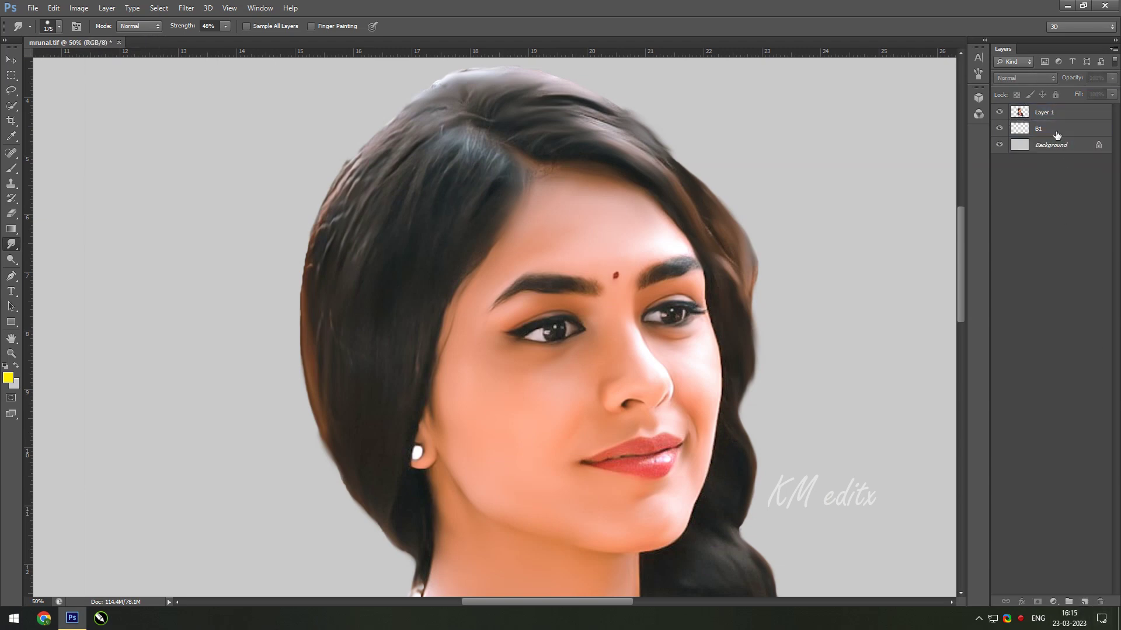
Step: Nudge the portrait slightly left, select B1, and sample a brown foreground colour from the image
key(ctrl+0)
key(v)
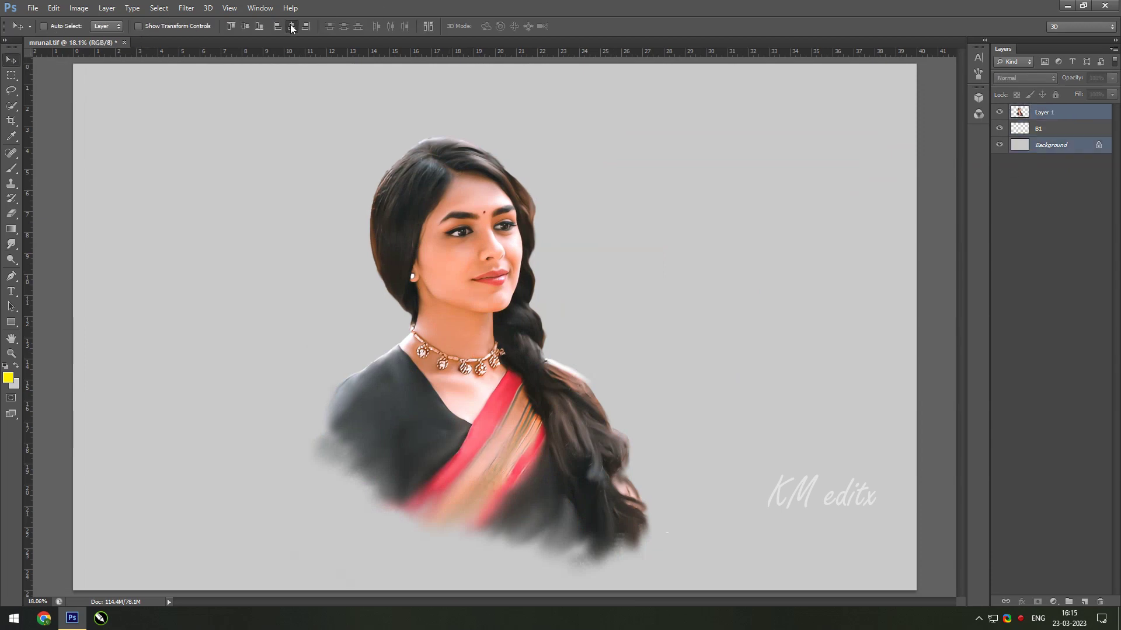
drag(779, 307, 772, 307)
click(1045, 128)
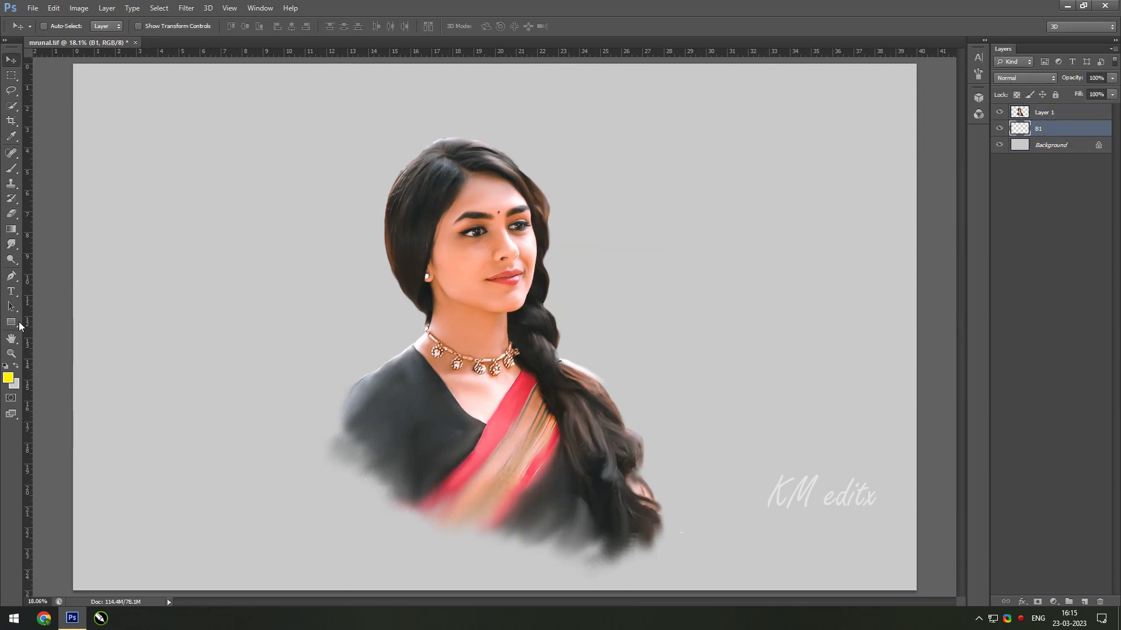
click(7, 378)
drag(525, 408, 546, 400)
click(1029, 162)
Step: Paint brown smoke around the portrait using the 129 px smoke brush at 73% opacity
key(b)
right_click(491, 213)
scroll(642, 438, down, 3)
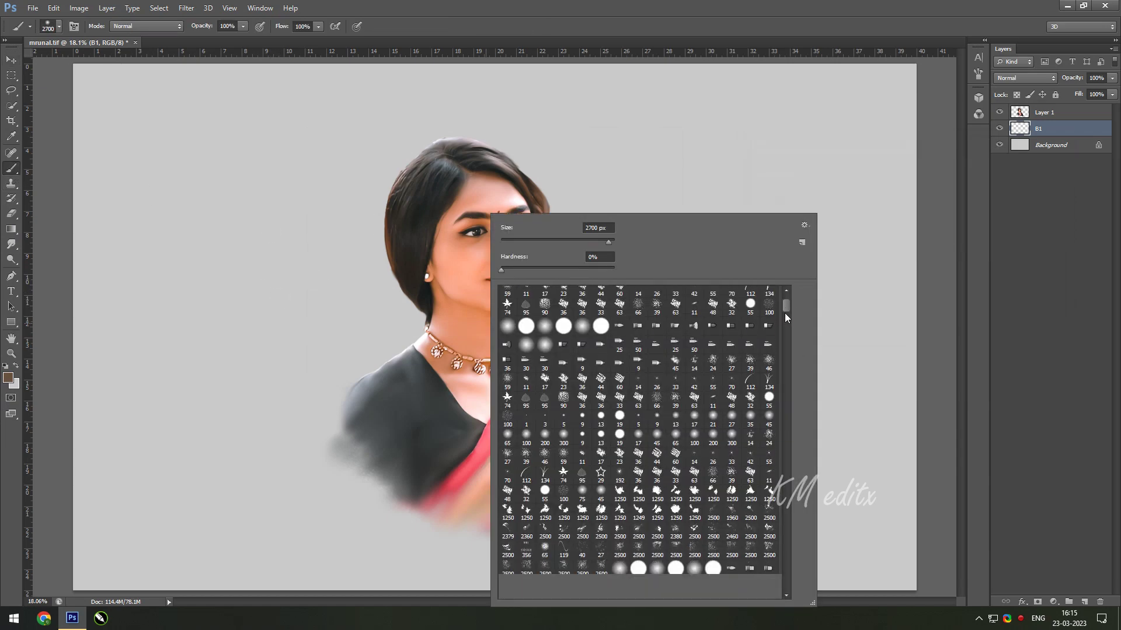
scroll(642, 438, down, 5)
click(769, 532)
key(Return)
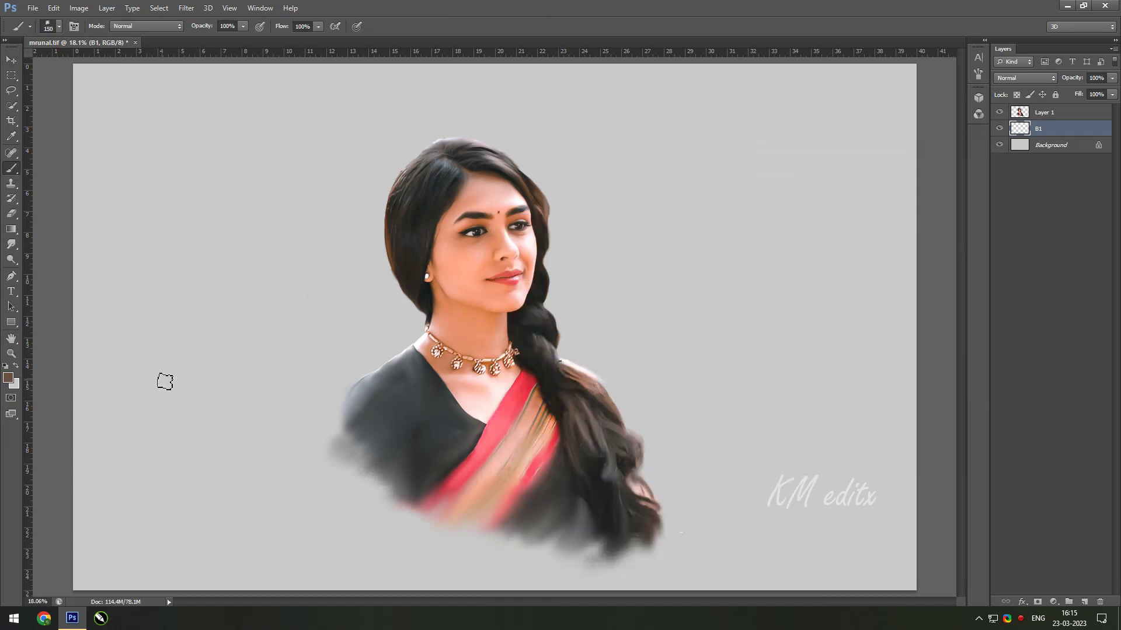
drag(243, 27, 230, 44)
key(bracketright)
mouse_move(146, 466)
mouse_down()
mouse_move(350, 321)
mouse_move(846, 380)
mouse_up()
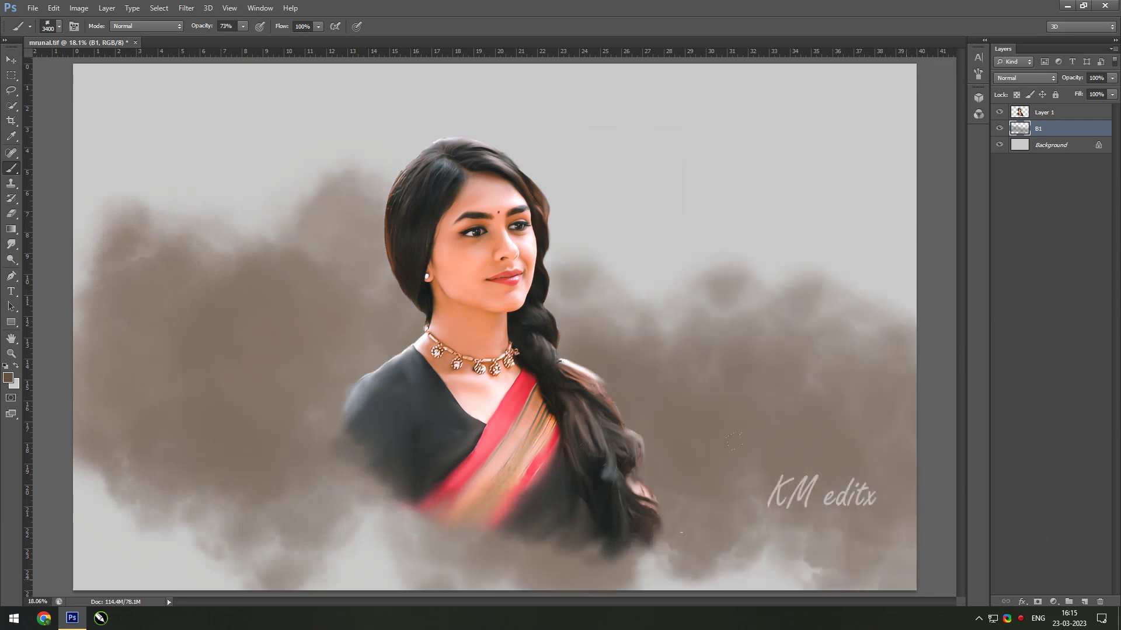
drag(234, 525, 642, 554)
drag(262, 379, 759, 175)
drag(583, 263, 817, 146)
Step: Set the foreground colour to light orange fca279
drag(117, 584, 262, 467)
click(8, 378)
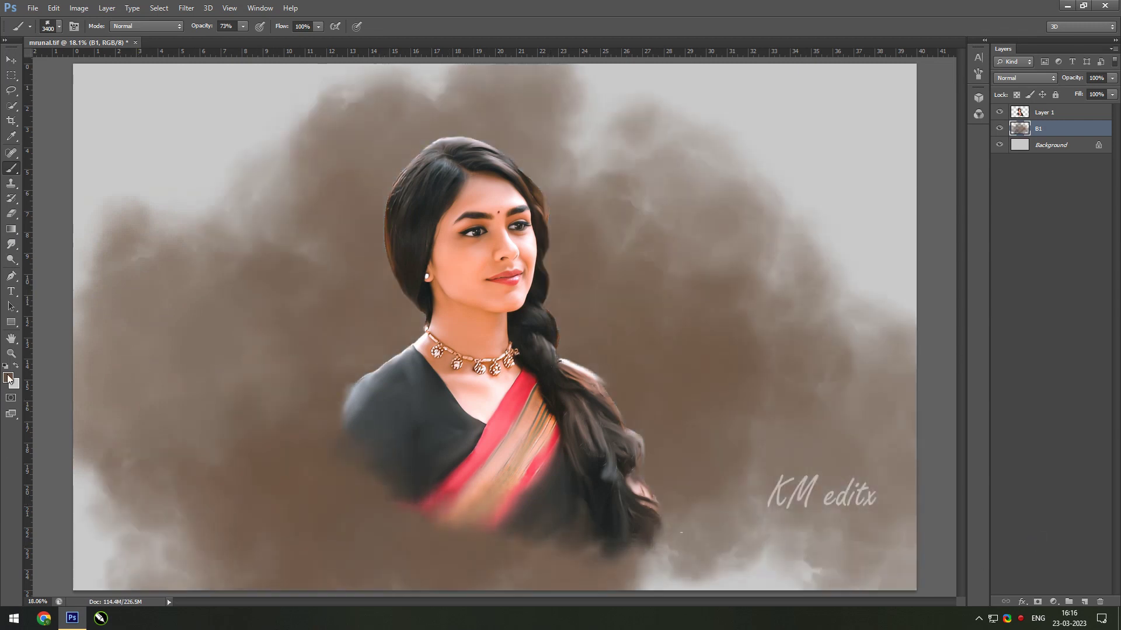
click(555, 419)
click(1030, 162)
key(b)
click(1084, 601)
Step: Name the new layer B2 and paint orange smoke around the portrait, undoing the upper-corner strokes
double_click(1038, 128)
text(B2)
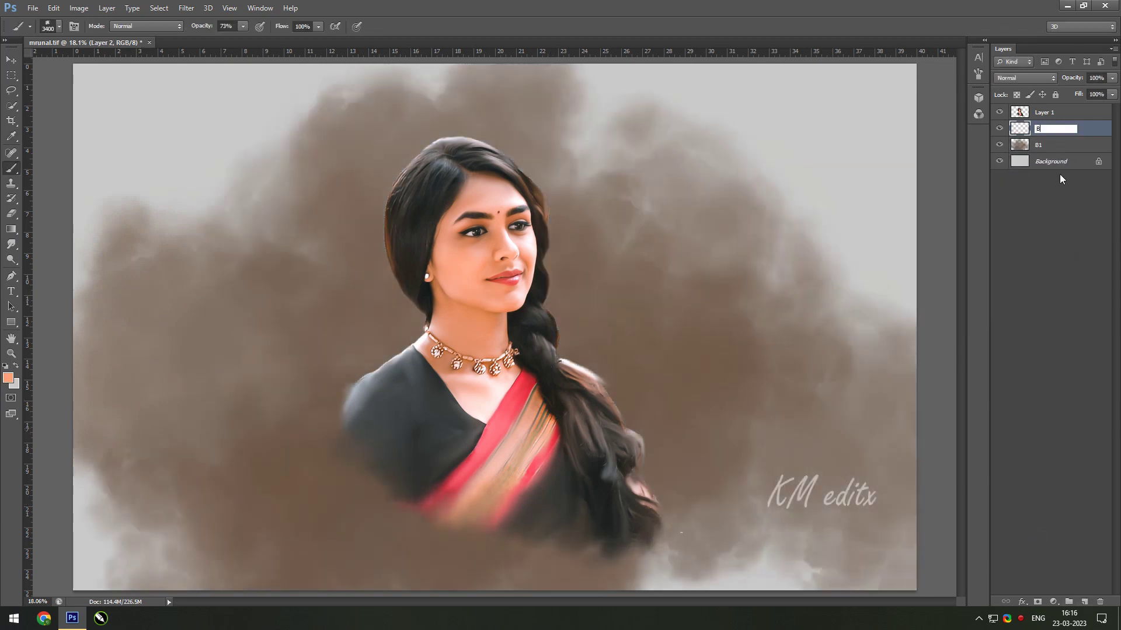
drag(263, 175, 525, 526)
drag(408, 525, 701, 292)
drag(438, 379, 204, 555)
drag(234, 263, 105, 87)
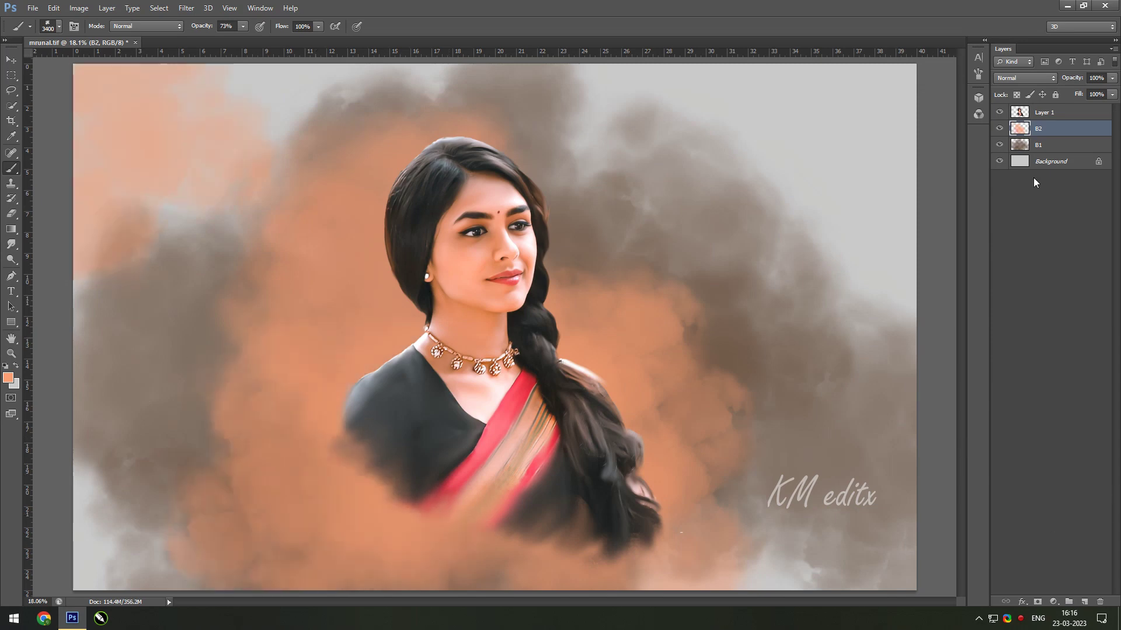
drag(672, 263, 875, 88)
key(ctrl+z)
Step: Fill the Background layer with a dark grey sampled from the image
click(1050, 161)
key(i)
click(8, 377)
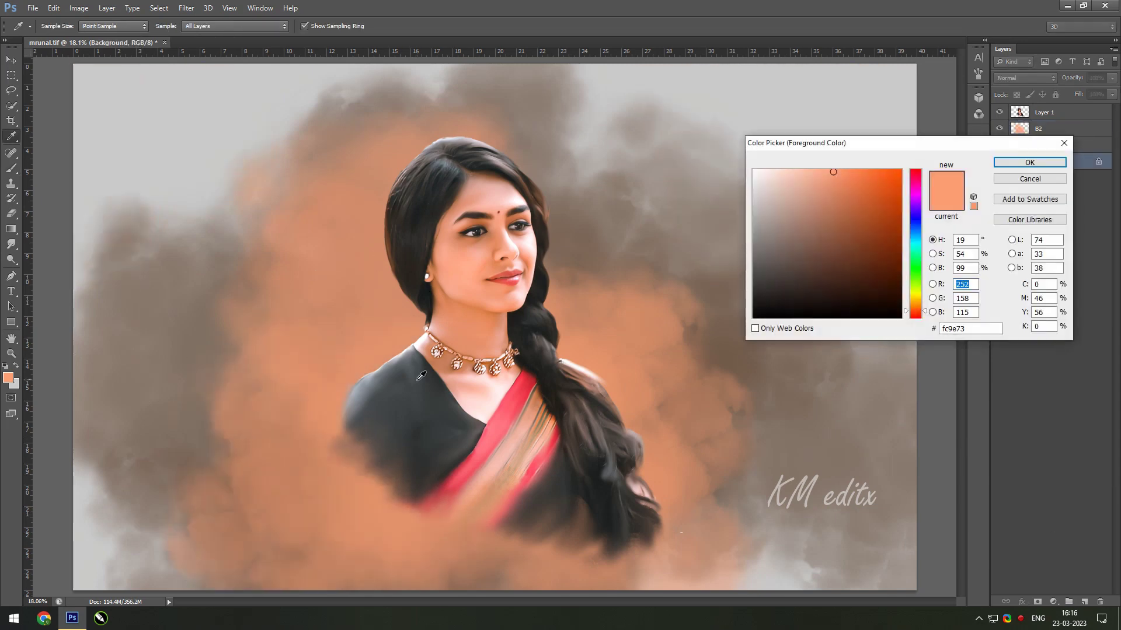
click(644, 312)
key(Return)
key(b)
key(x)
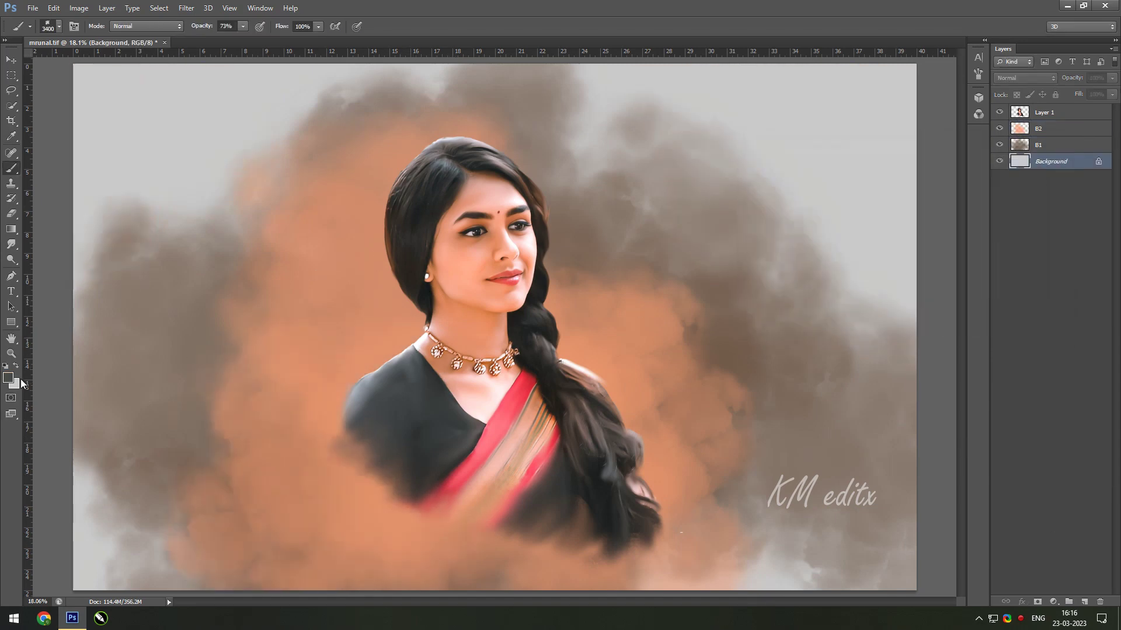
key(ctrl+BackSpace)
Step: Stamp lighter grey smoke patches across the Background, especially at the upper right
drag(560, 175, 770, 186)
click(189, 327)
click(751, 471)
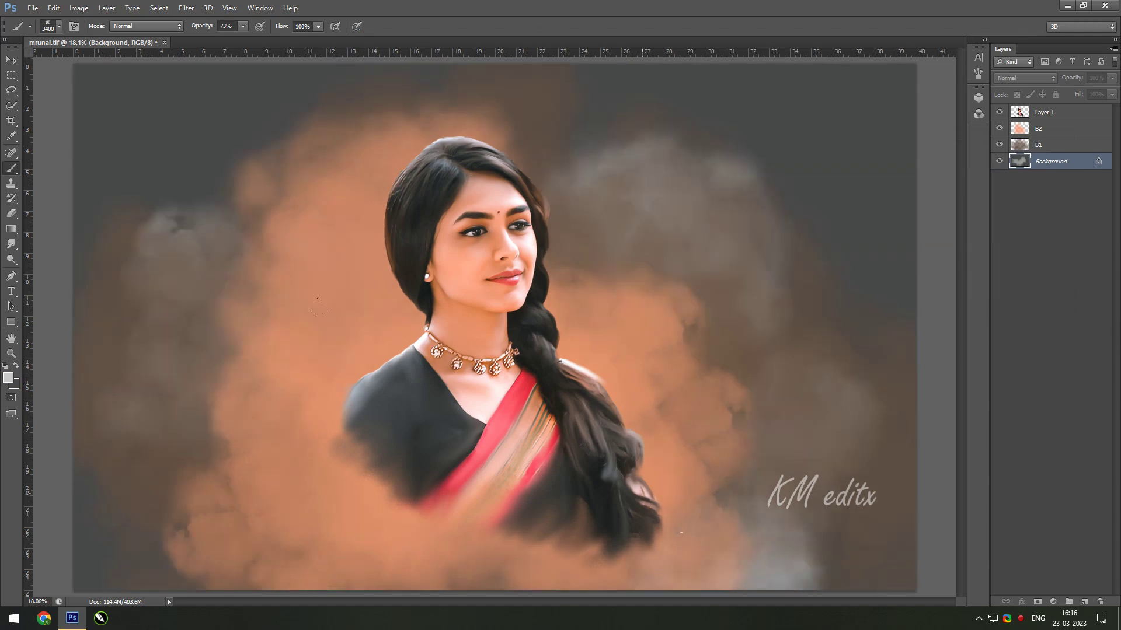
click(150, 461)
click(737, 244)
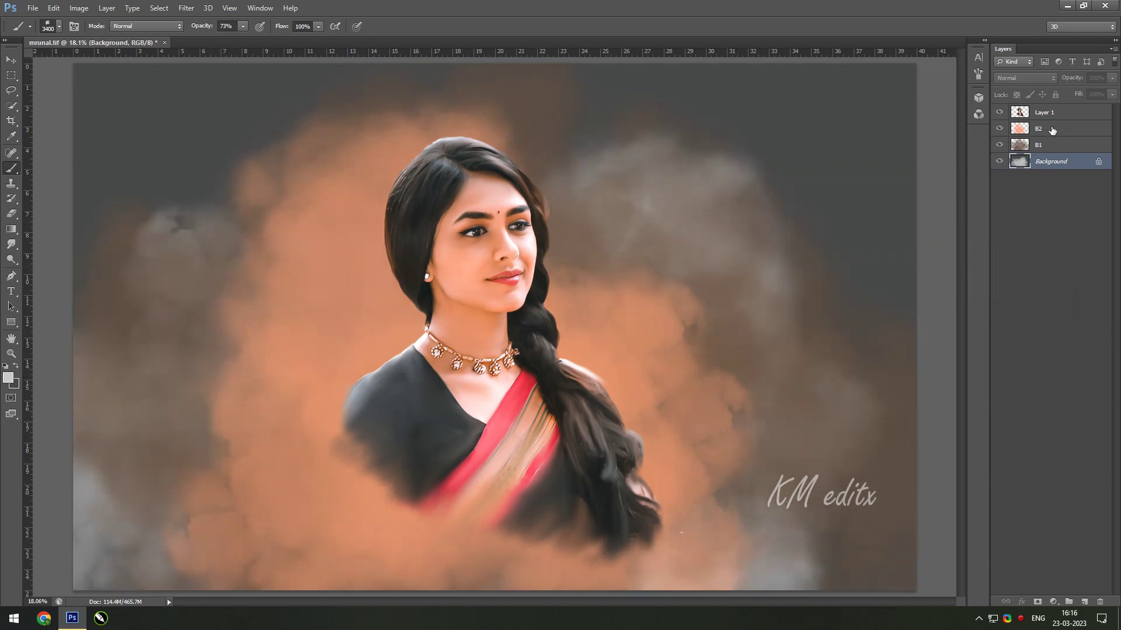
click(1052, 129)
key(ctrl+shift+alt+n)
Step: Name the new layer B3 and stamp light grey smoke beside the face
double_click(1048, 128)
text(B3[[[[[)
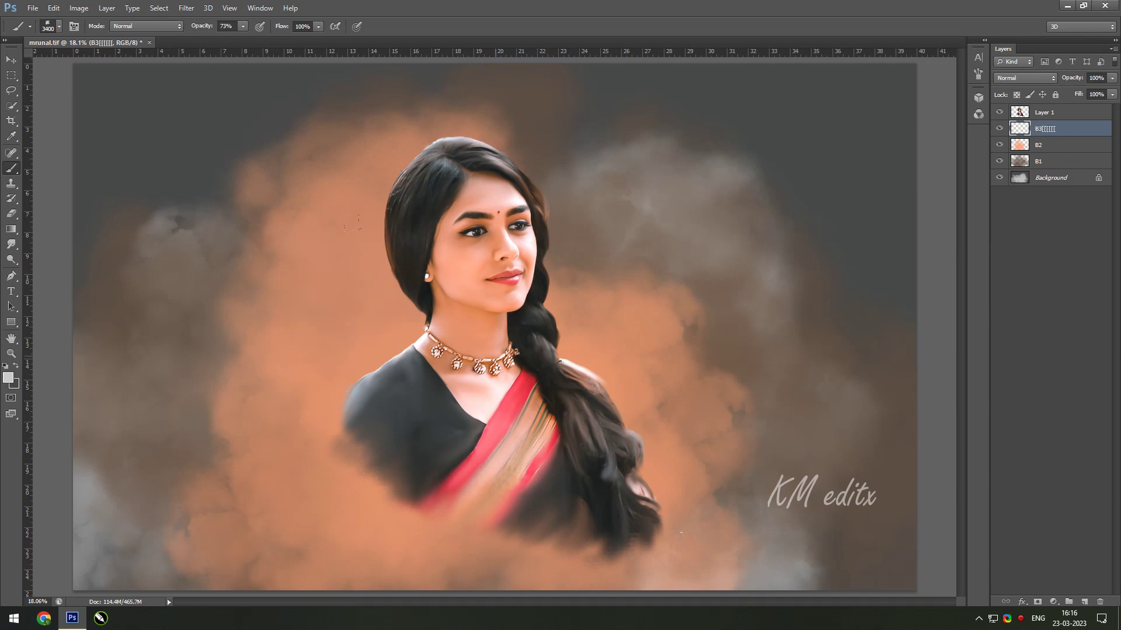
key(Return)
click(306, 297)
click(333, 426)
click(519, 484)
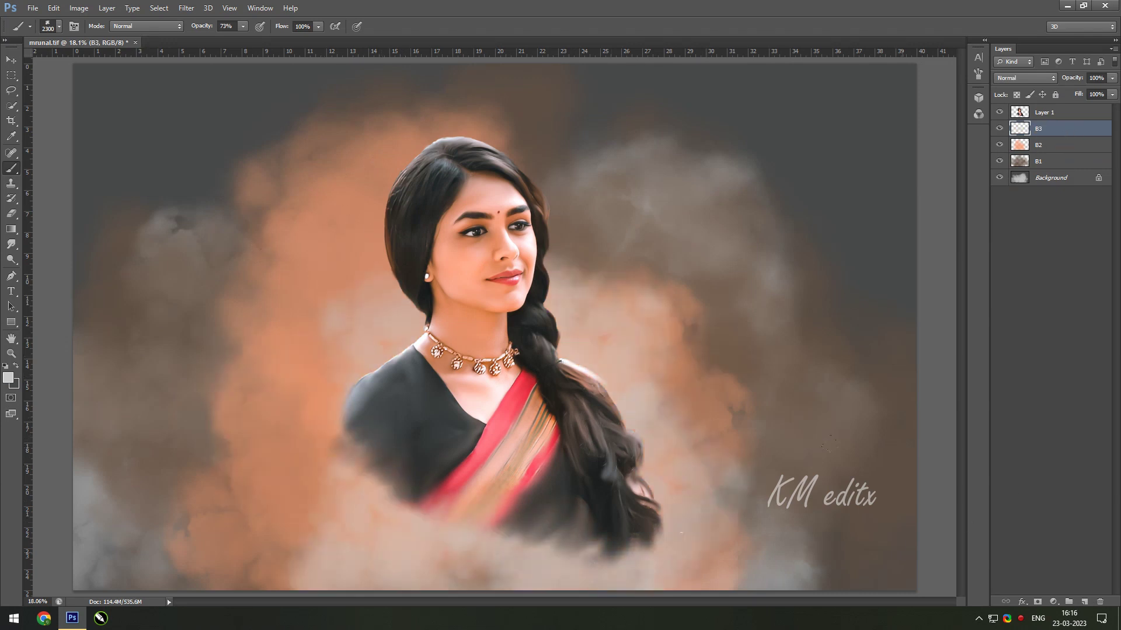
key(ctrl+z)
click(356, 245)
click(590, 263)
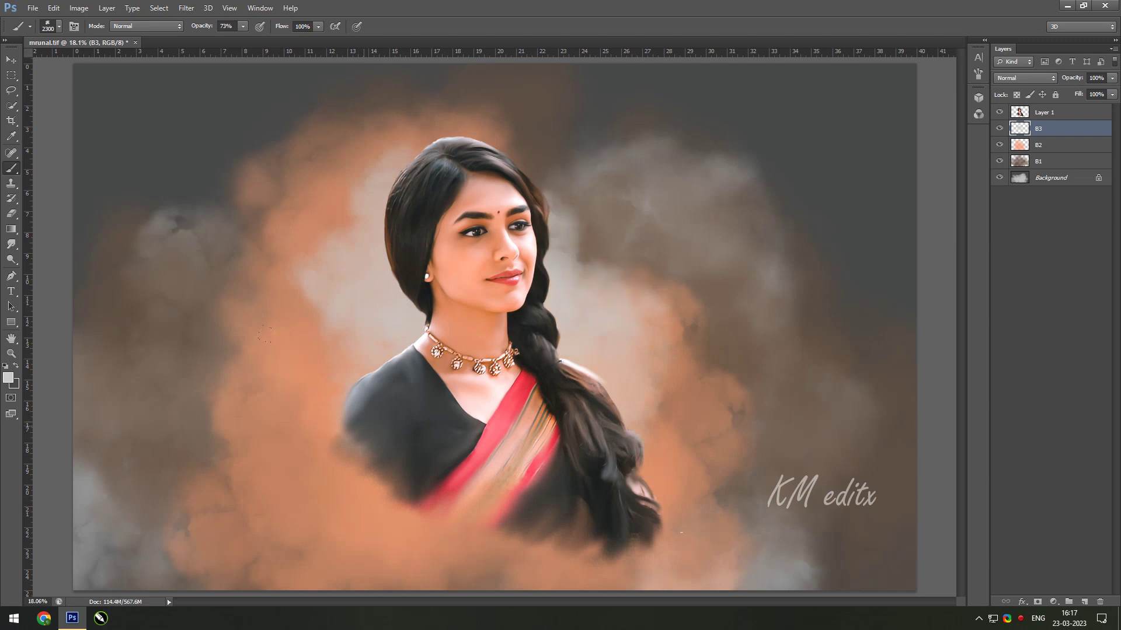
Step: Choose a dark brown painting colour and add a new layer named B4
click(8, 378)
click(913, 292)
click(1030, 162)
click(1084, 601)
double_click(1045, 129)
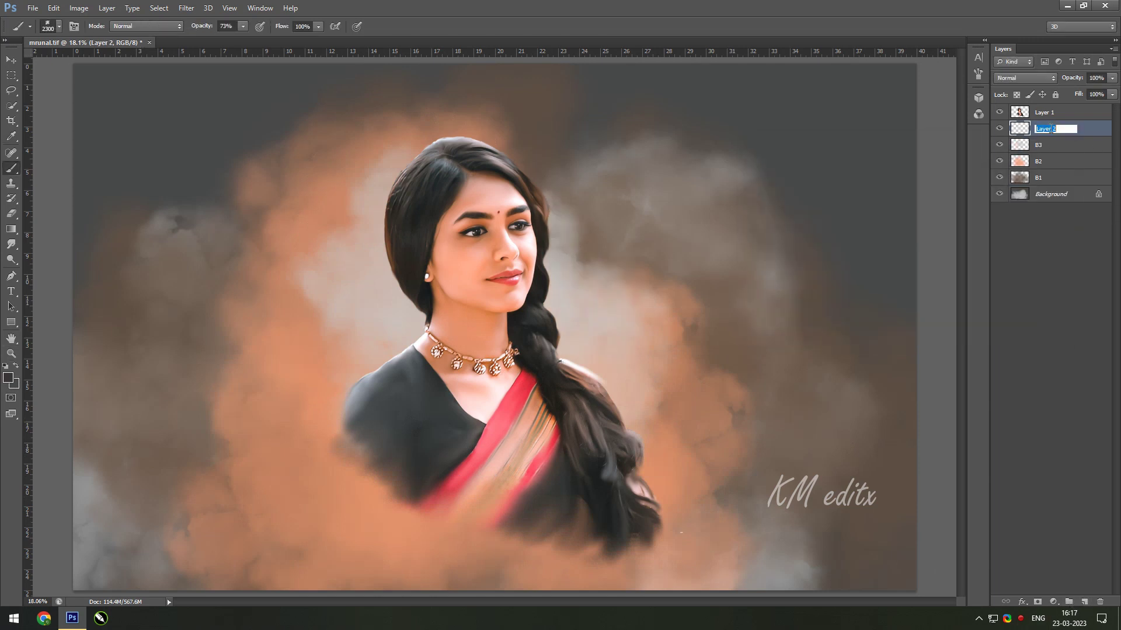
key(Return)
Step: Stamp dark brown smoke at the bottom of the image on B4
click(350, 461)
click(554, 543)
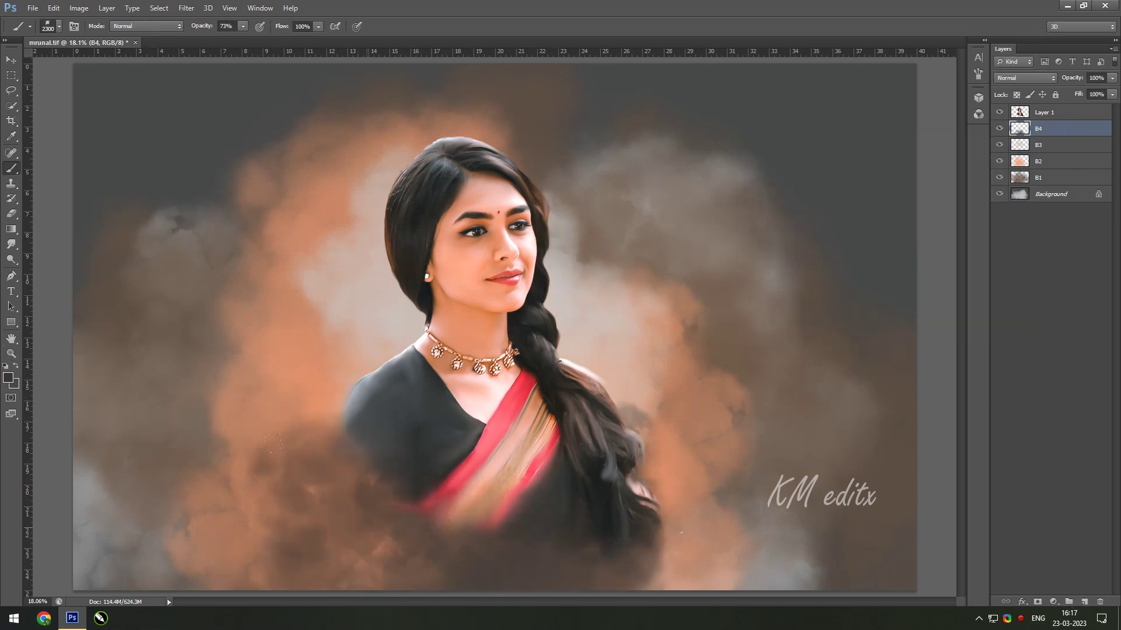
key(ctrl+alt+z)
key(ctrl+alt+z)
key(ctrl+shift+z)
key(ctrl+shift+z)
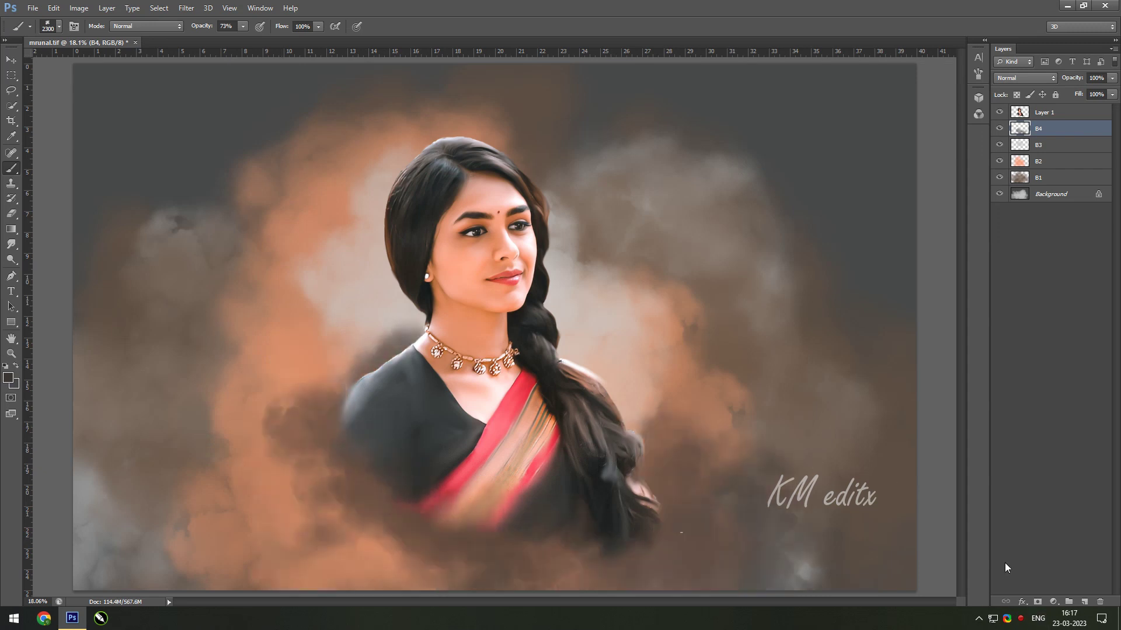
key(ctrl+alt+z)
key(ctrl+alt+z)
key(ctrl+shift+z)
key(ctrl+shift+z)
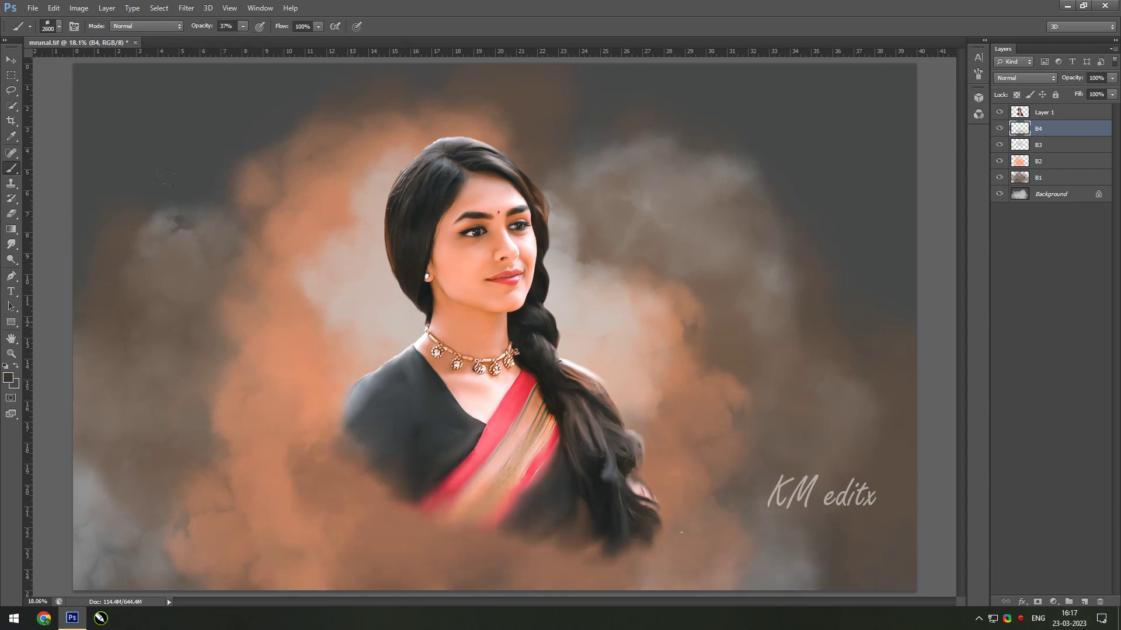
key(v)
Step: Scale the portrait on Layer 1 up to about 110% and make the canvas surround light grey
ctrl+click(522, 399)
key(ctrl+t)
drag(681, 574, 697, 591)
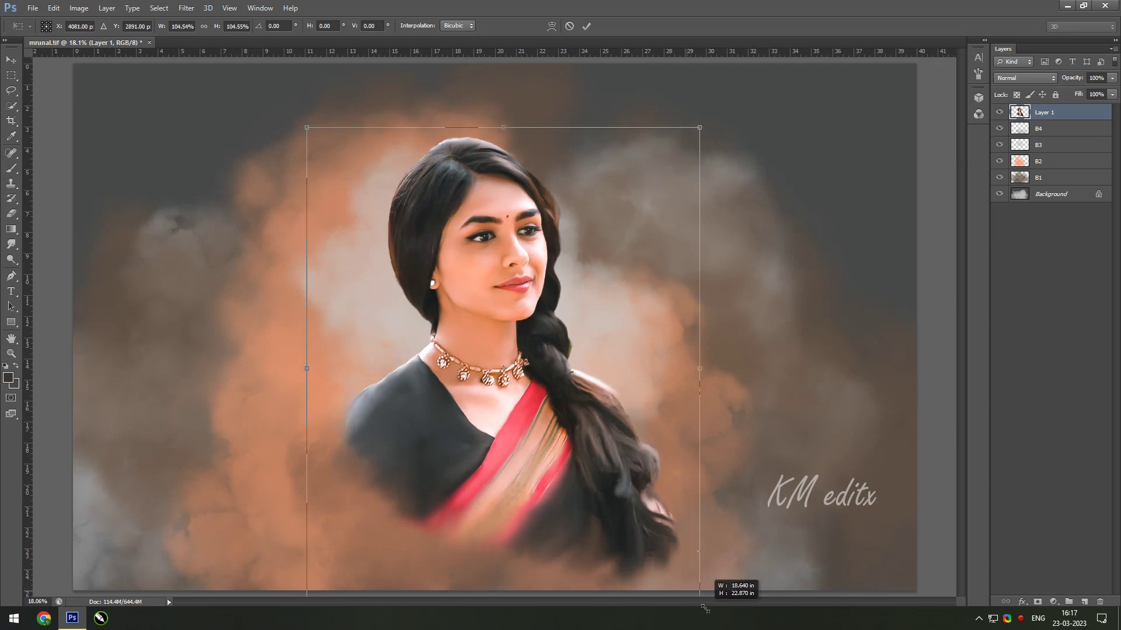
drag(305, 125, 285, 101)
key(Return)
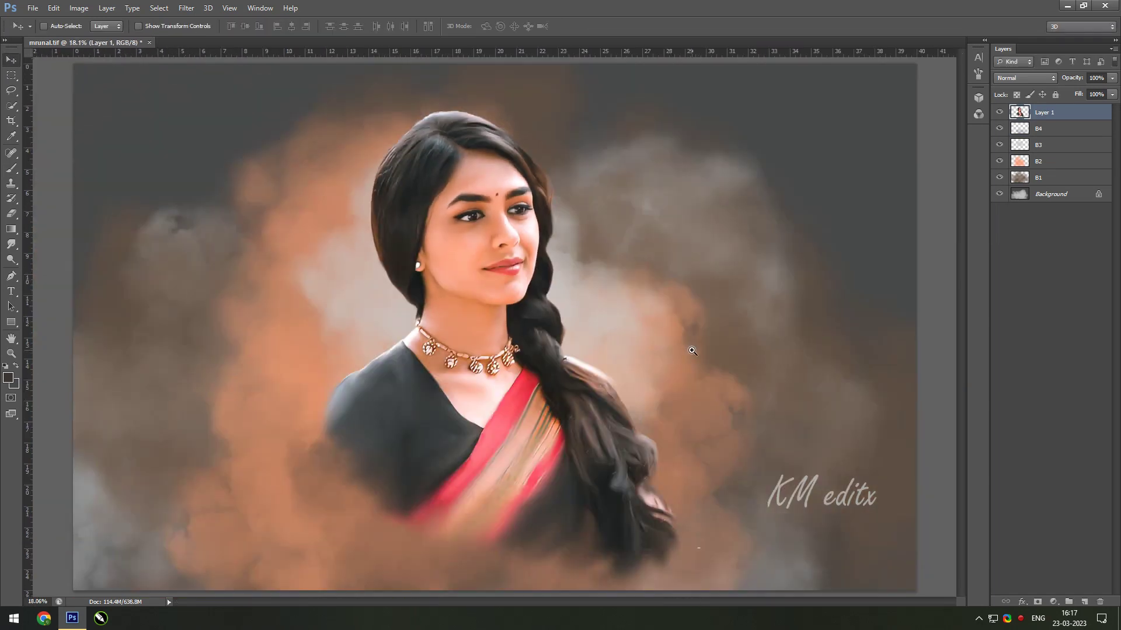
right_click(934, 275)
click(969, 333)
Step: Restore the default canvas surround colour and add a new layer named Hair
right_click(945, 304)
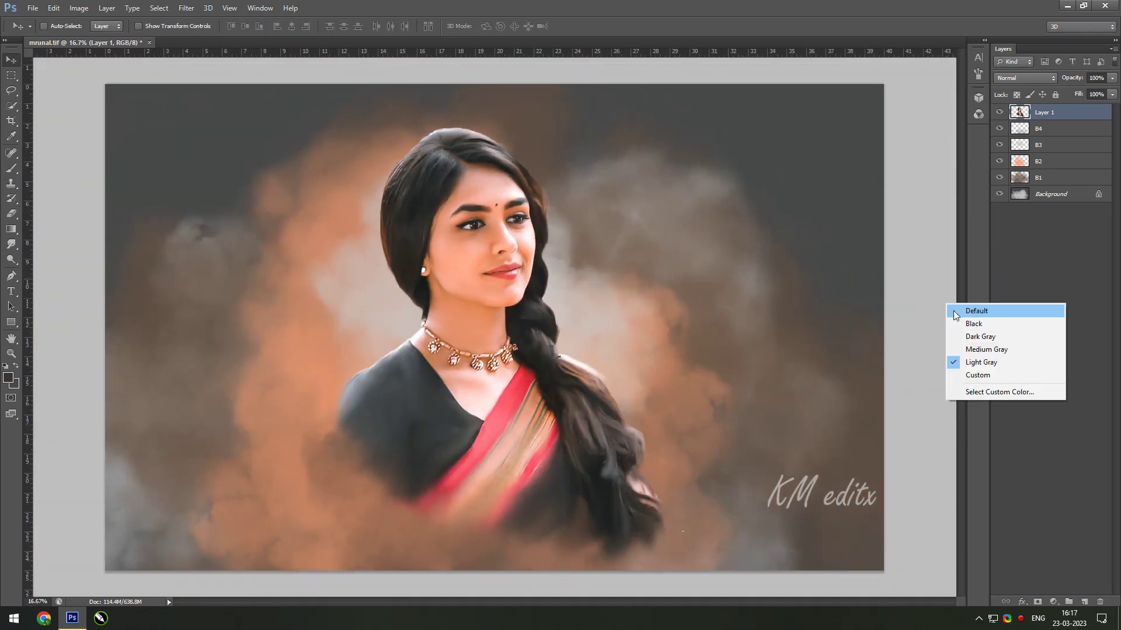
click(957, 310)
key(ctrl+plus)
key(ctrl+plus)
key(ctrl+plus)
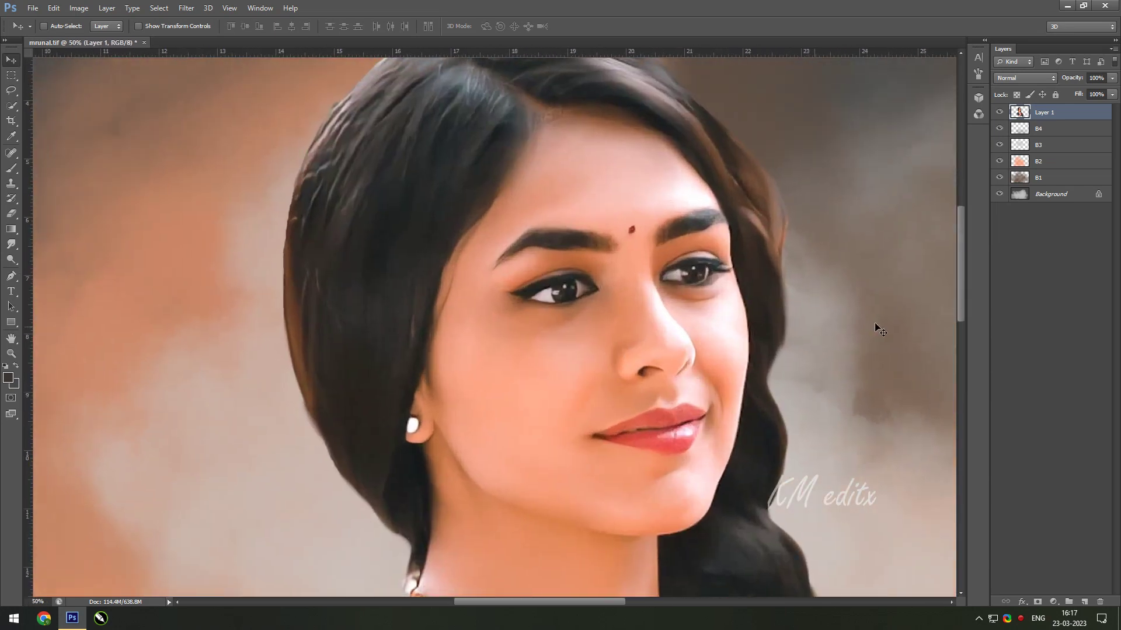
click(1084, 601)
double_click(1044, 112)
text(Hair)
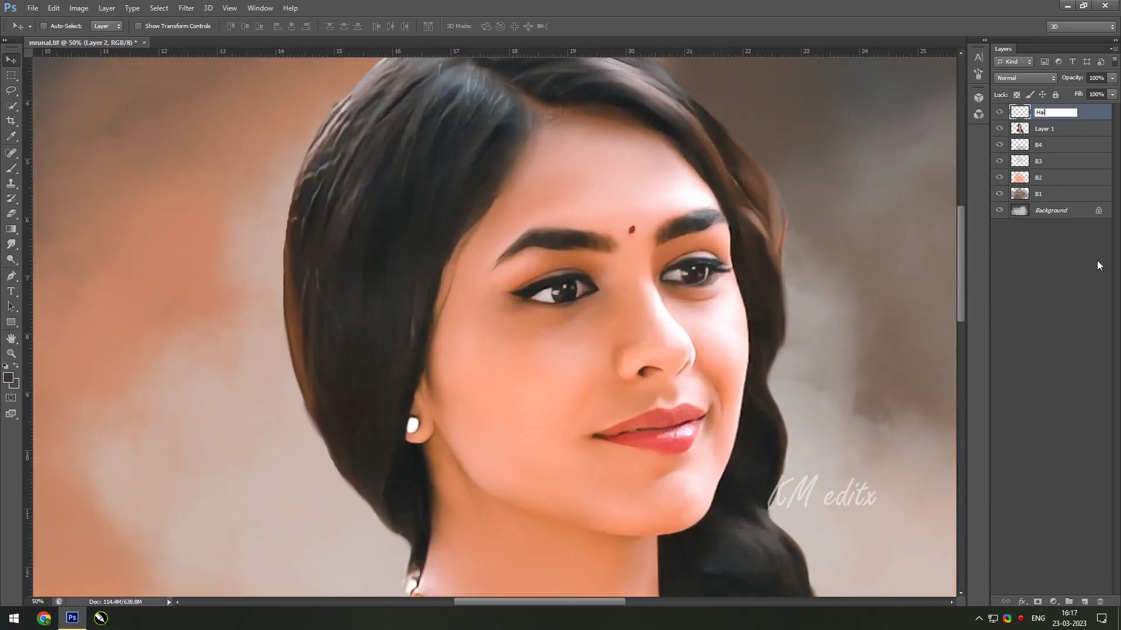
key(Return)
Step: Set the Smudge tool to 27% strength, sizing the brush between 30 and 60, to soften the eye corner
key(ctrl+plus)
key(ctrl+plus)
key(ctrl+plus)
key(alt+bracketleft)
key(r)
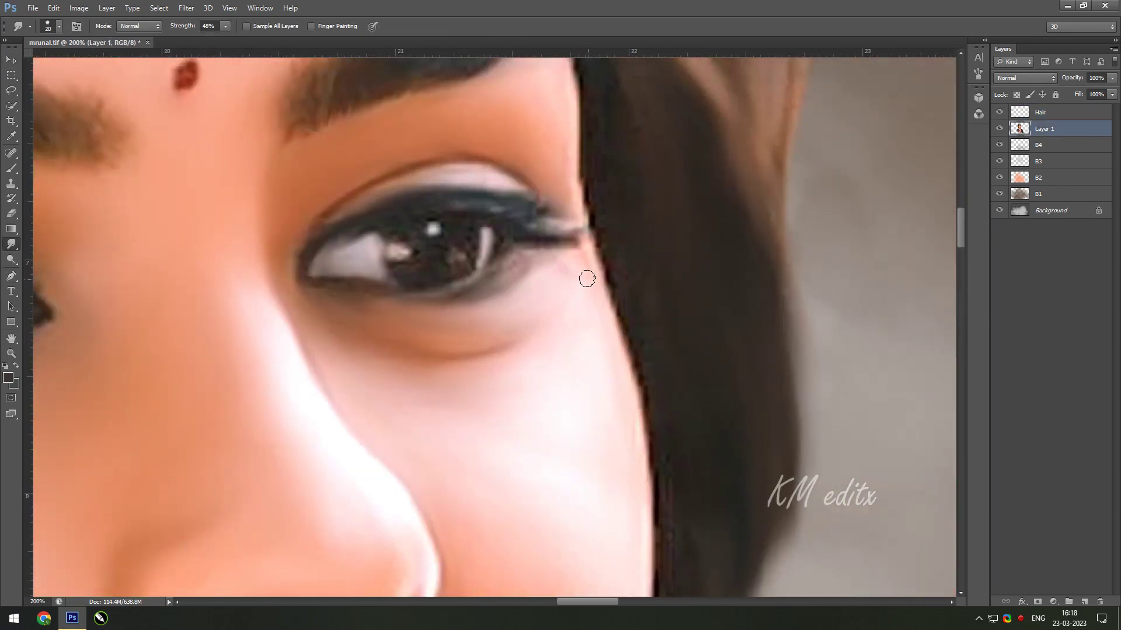
key(bracketright)
drag(215, 38, 213, 38)
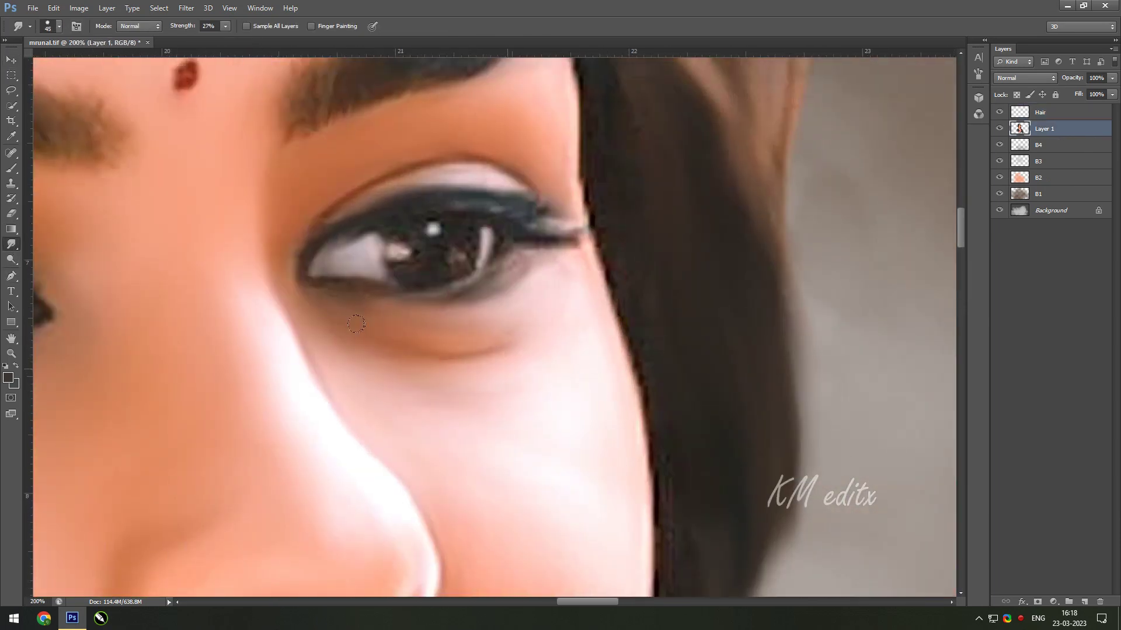
key(bracketright)
key(bracketright)
key(bracketright)
key(bracketleft)
key(bracketleft)
key(bracketleft)
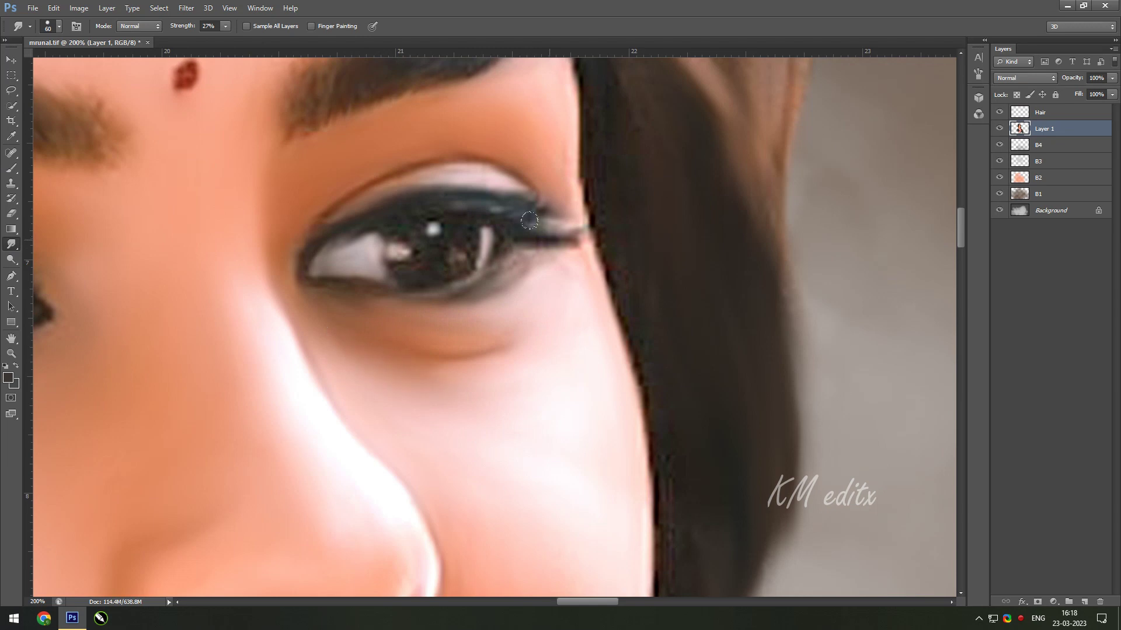
key(bracketright)
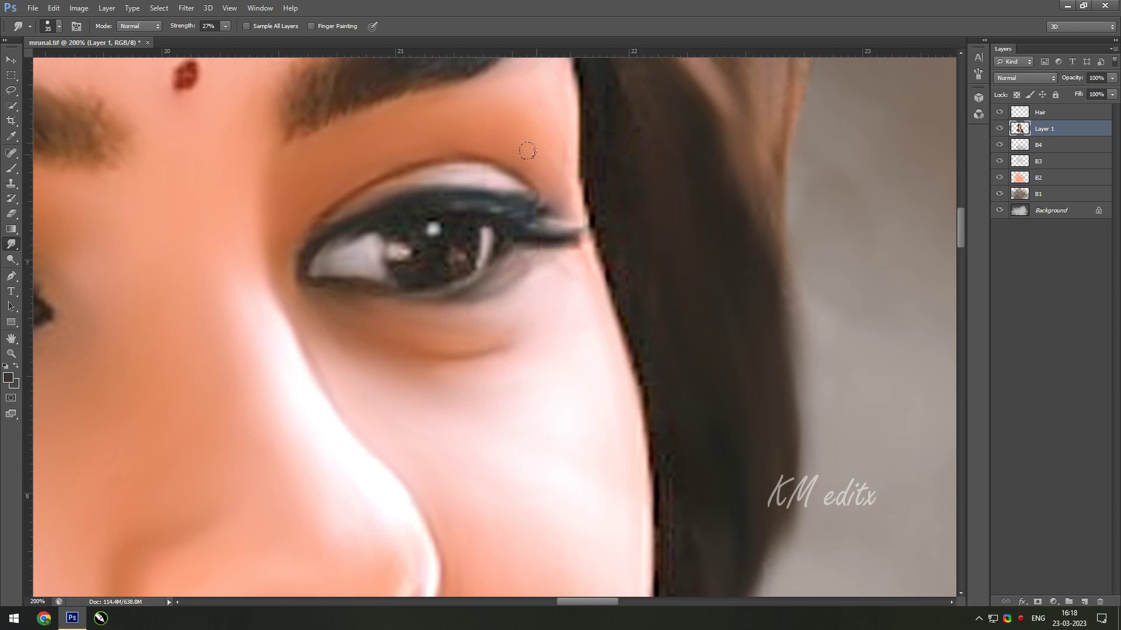
scroll(561, 133, up, 3)
key(bracketleft)
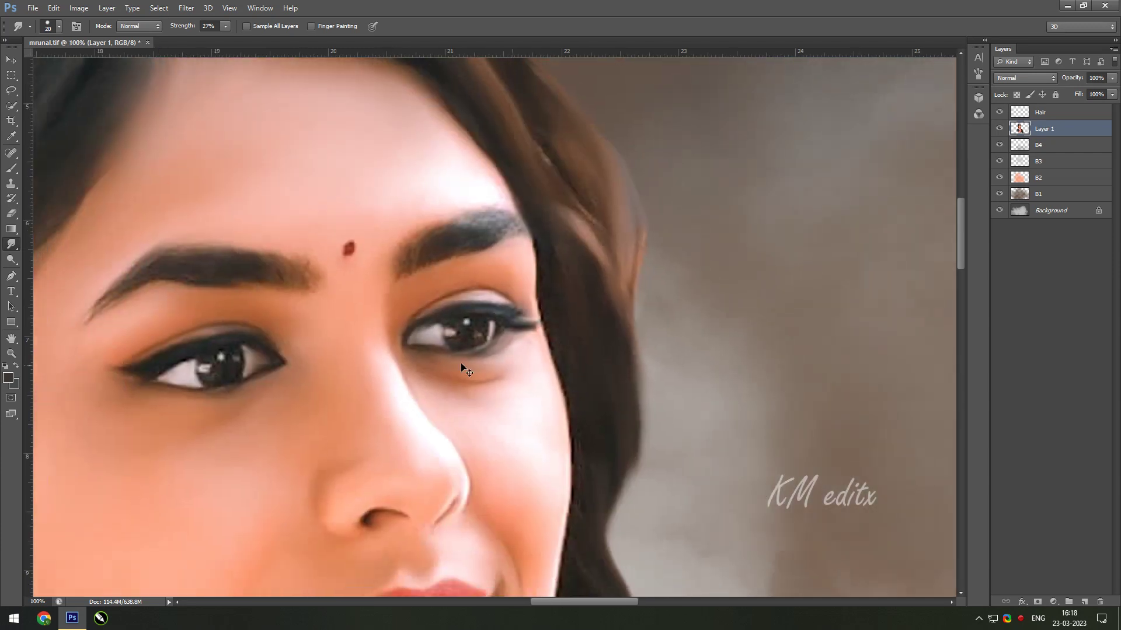
key(ctrl+minus)
key(ctrl+minus)
key(alt+bracketright)
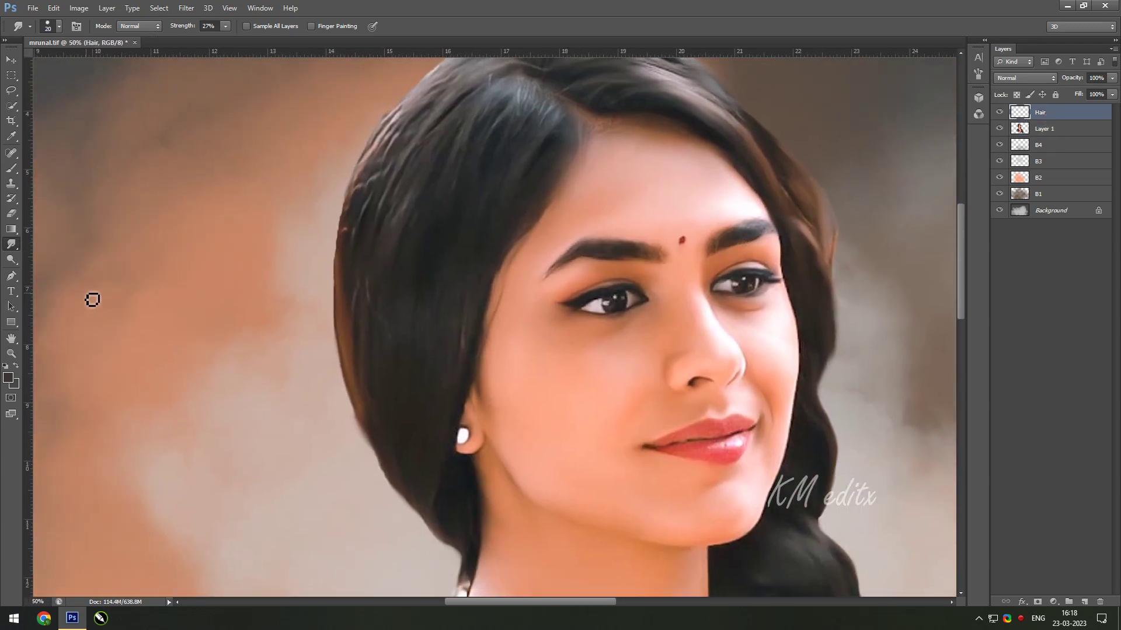
Step: Set up a 1 px brush with the sampled dark hair brown as foreground colour
key(b)
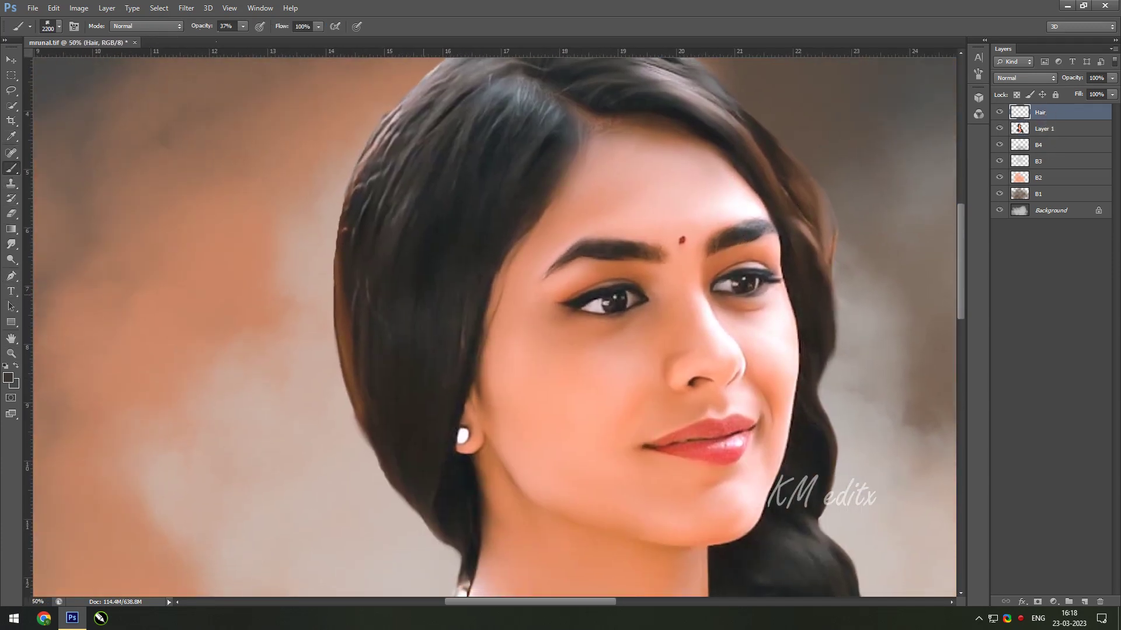
right_click(428, 299)
drag(728, 585, 724, 295)
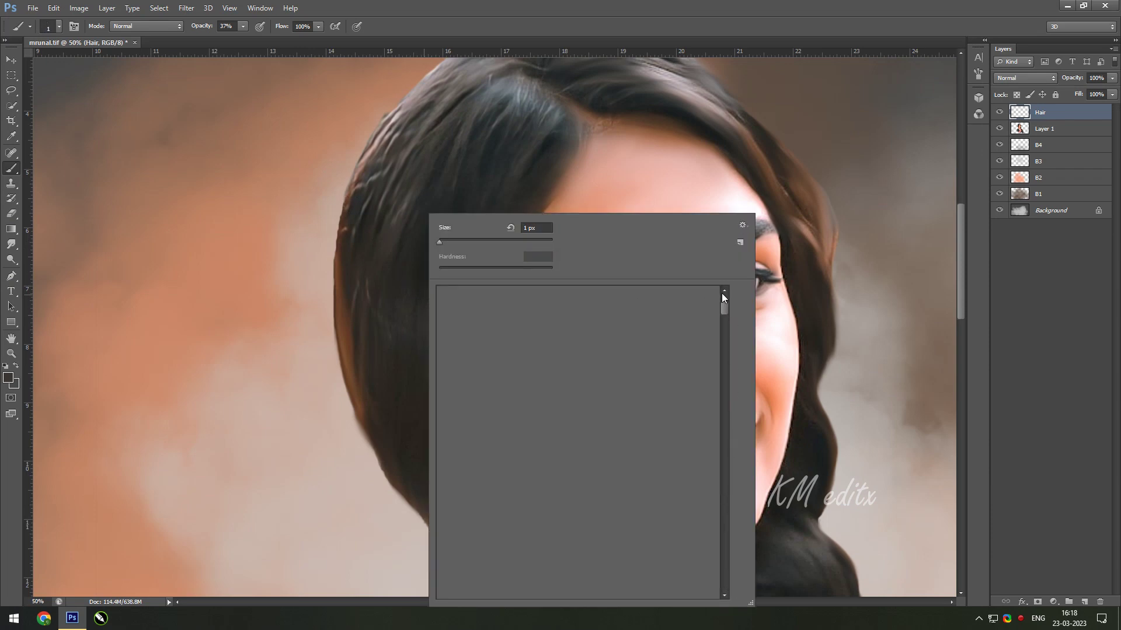
click(445, 292)
key(Return)
click(8, 377)
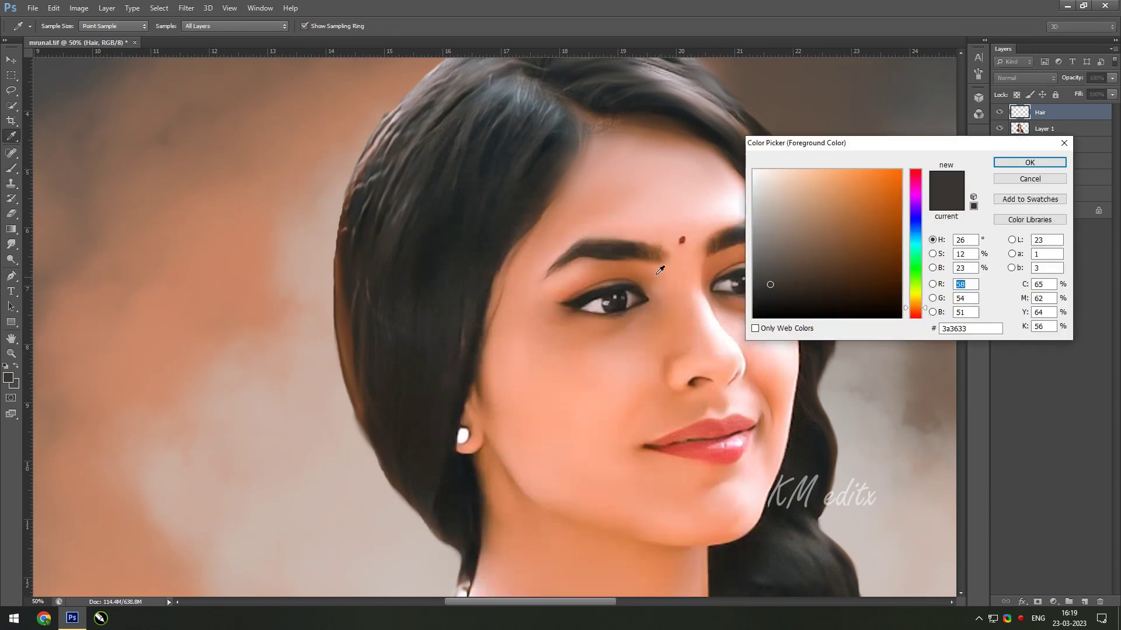
click(369, 328)
click(1022, 162)
Step: Paint fine single-pixel strands along the head outline and flowing braid ends on the Hair layer
scroll(305, 490, down, 3)
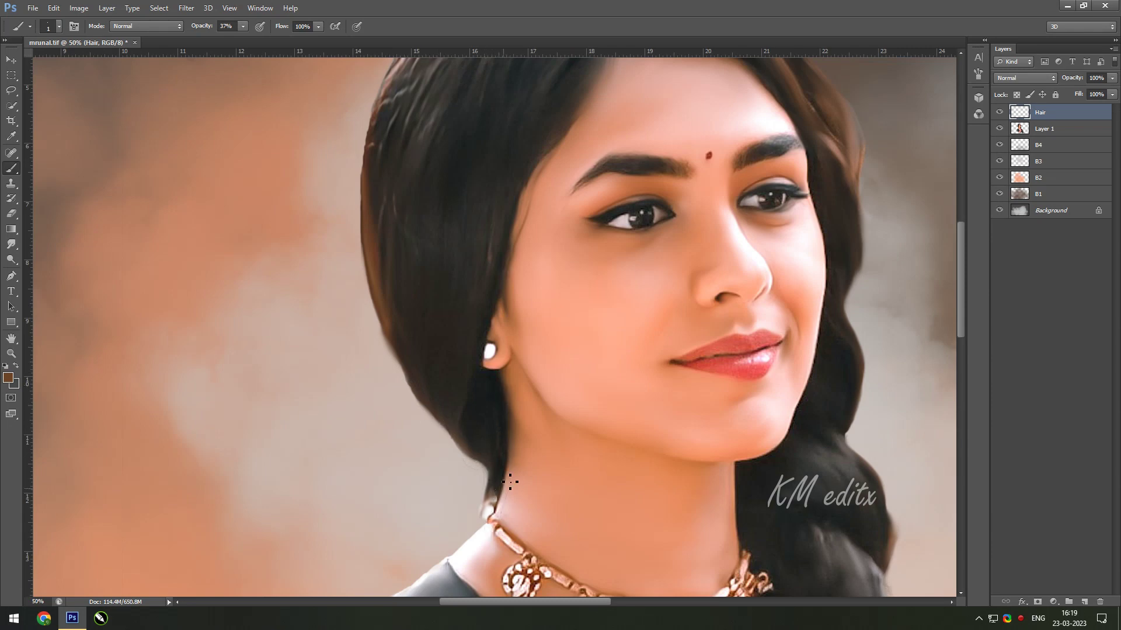
scroll(499, 513, up, 2)
scroll(508, 509, left, 1)
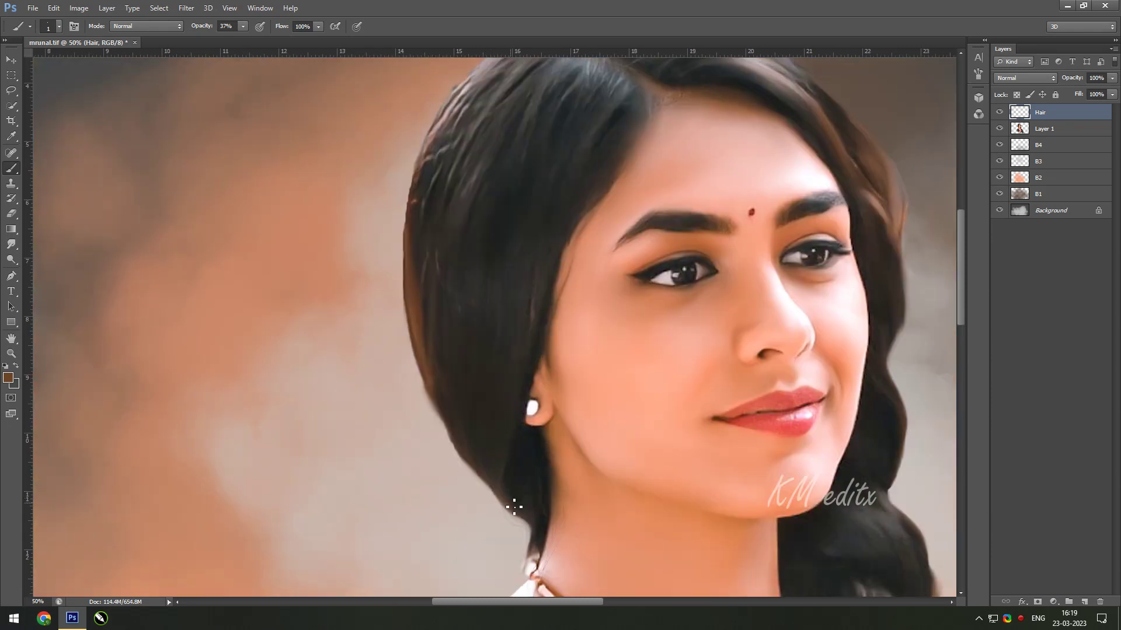
key(ctrl+plus)
scroll(315, 98, left, 1)
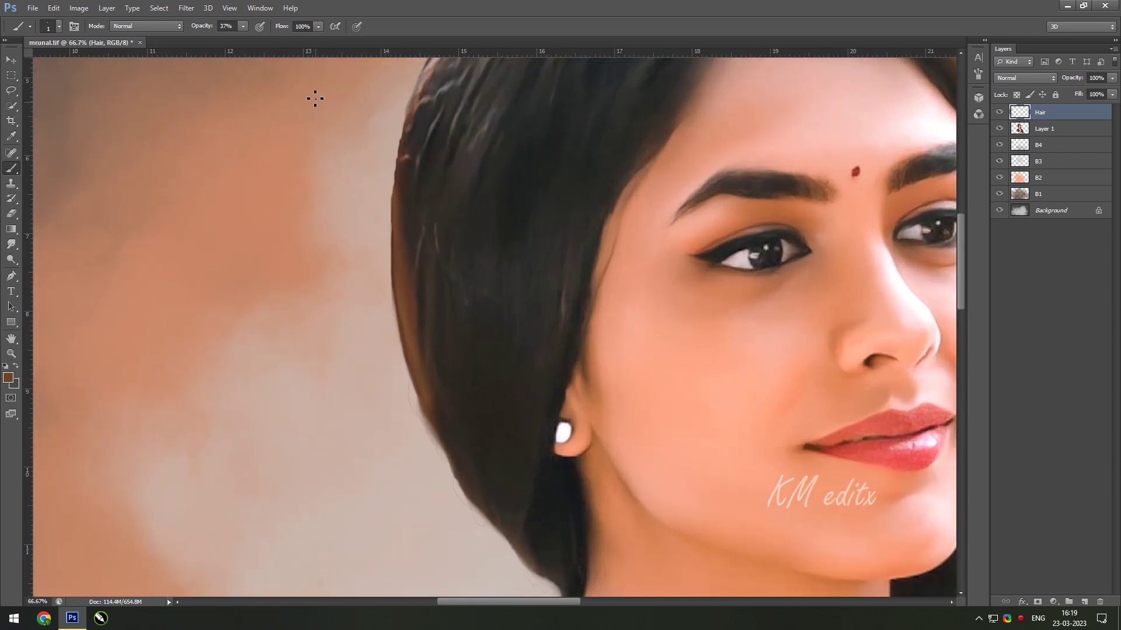
drag(390, 227, 395, 272)
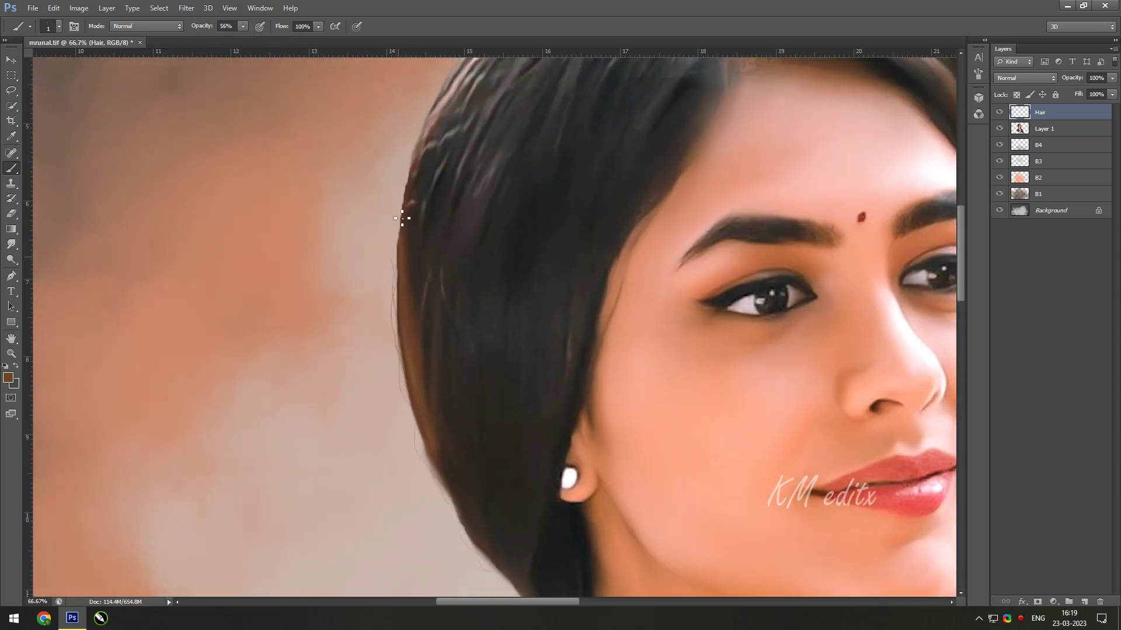
scroll(402, 219, up, 2)
scroll(433, 193, up, 4)
scroll(446, 230, right, 1)
scroll(412, 281, up, 2)
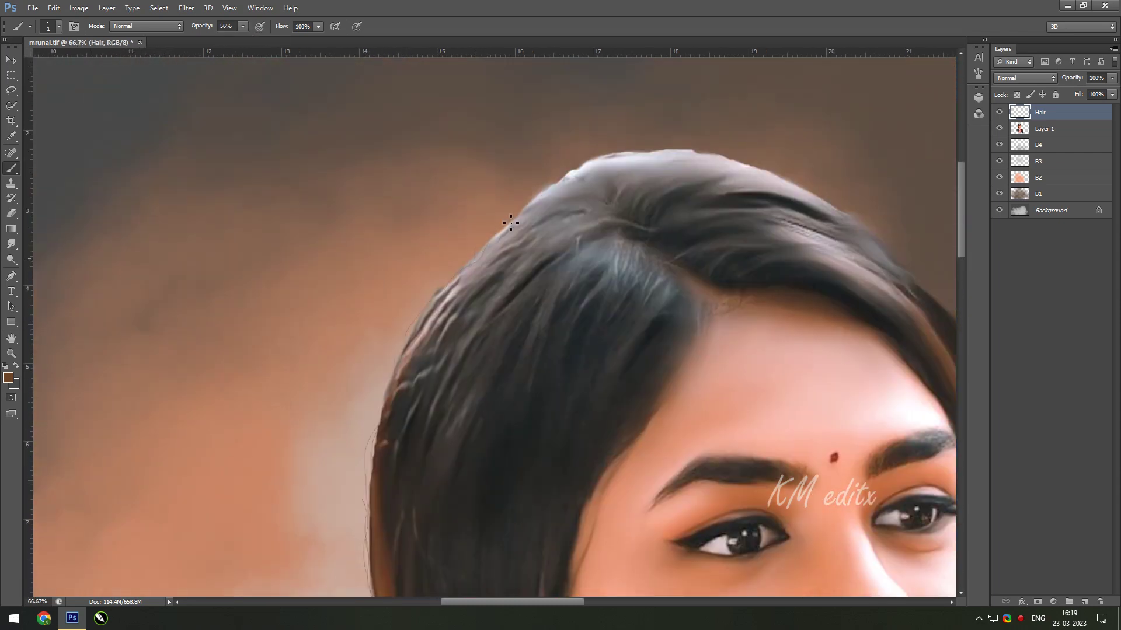
scroll(618, 337, down, 2)
scroll(671, 263, down, 4)
scroll(707, 217, left, 2)
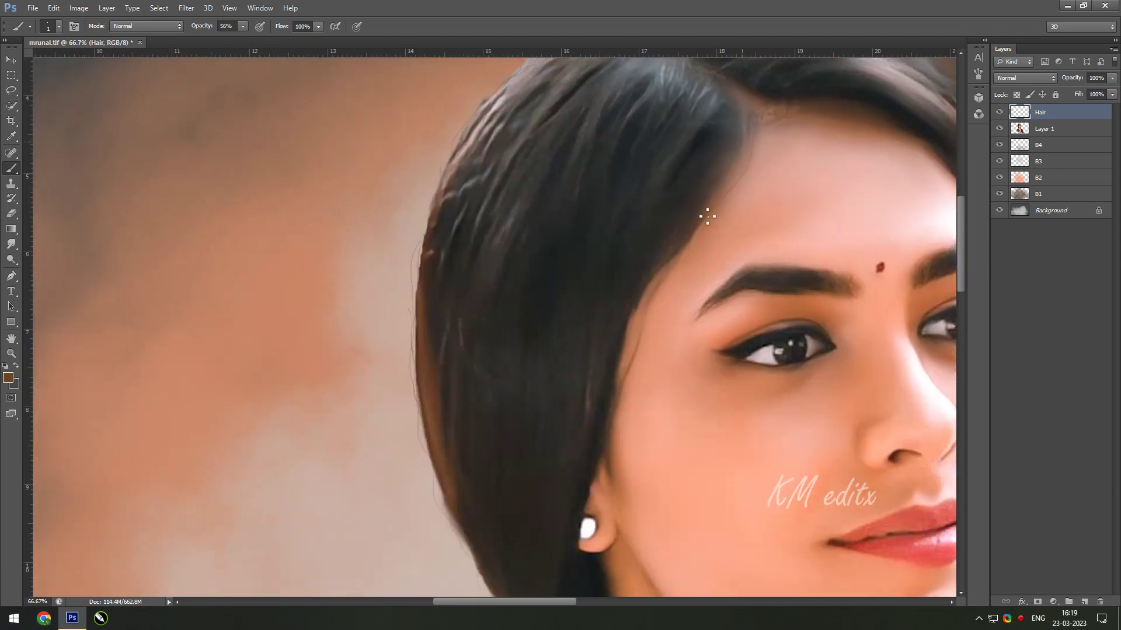
scroll(618, 368, up, 4)
scroll(580, 339, right, 4)
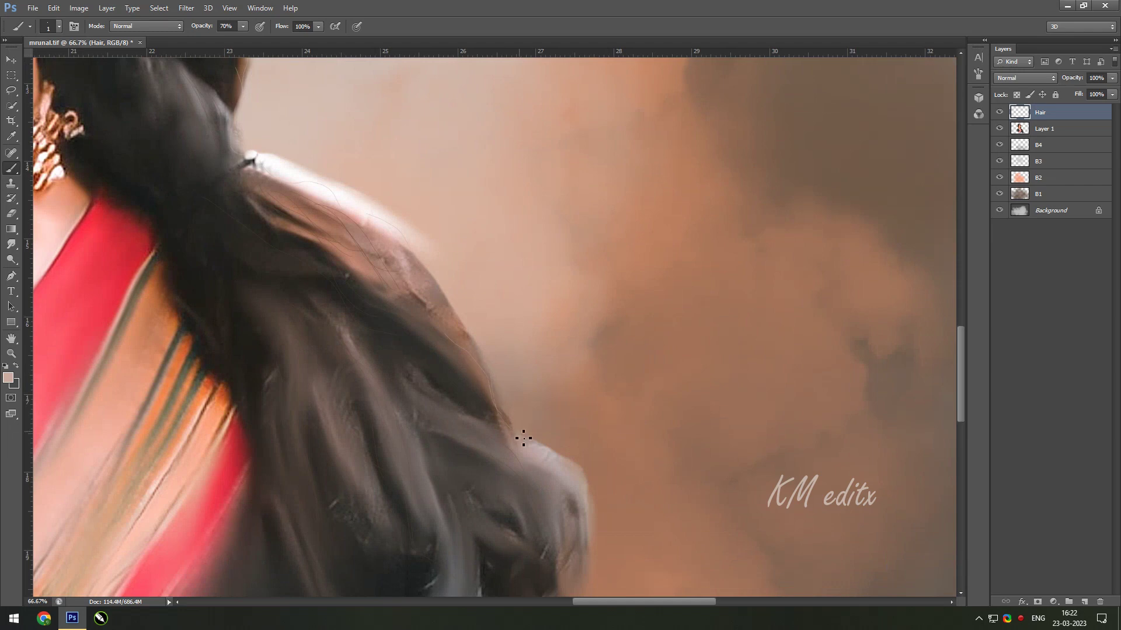
scroll(524, 438, down, 5)
scroll(501, 409, right, 3)
scroll(435, 431, down, 5)
scroll(406, 253, right, 1)
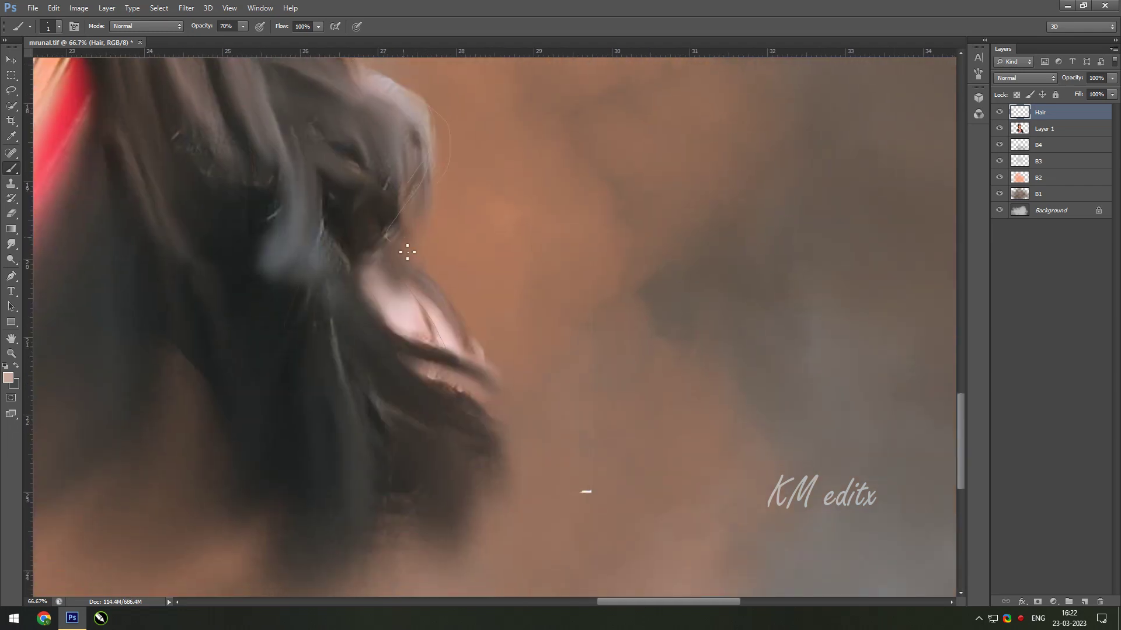
scroll(480, 346, down, 3)
scroll(464, 275, right, 1)
Step: Draw a tall rectangular selection beside the woman, load her outline on Layer 1, then deselect
key(ctrl+0)
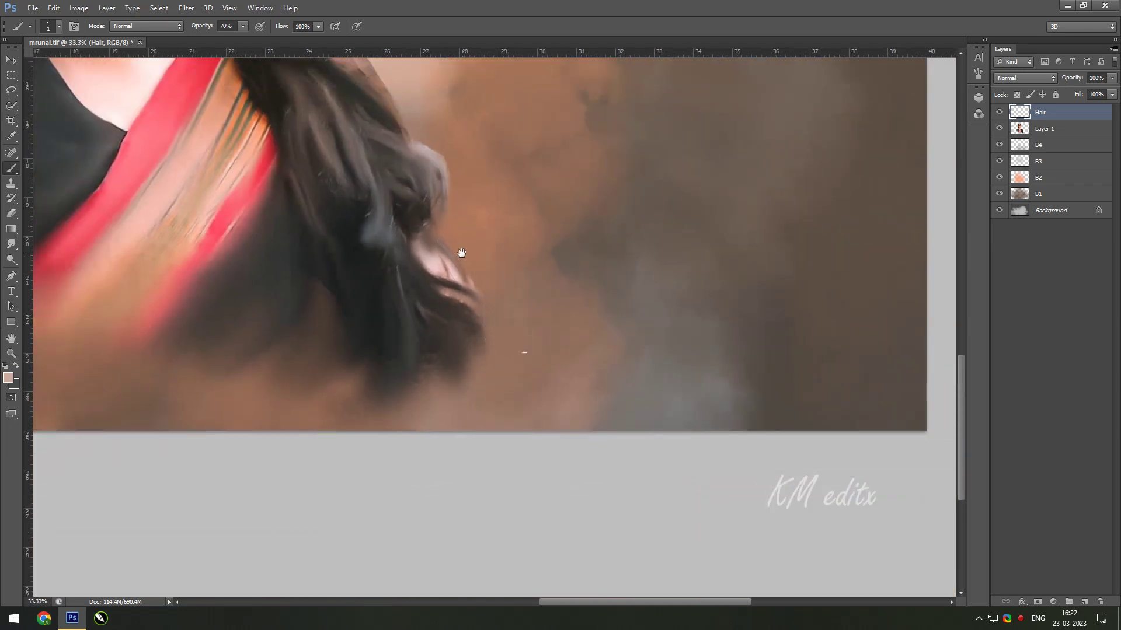
key(m)
mouse_move(799, 76)
mouse_down()
mouse_move(760, 514)
mouse_move(679, 590)
mouse_up()
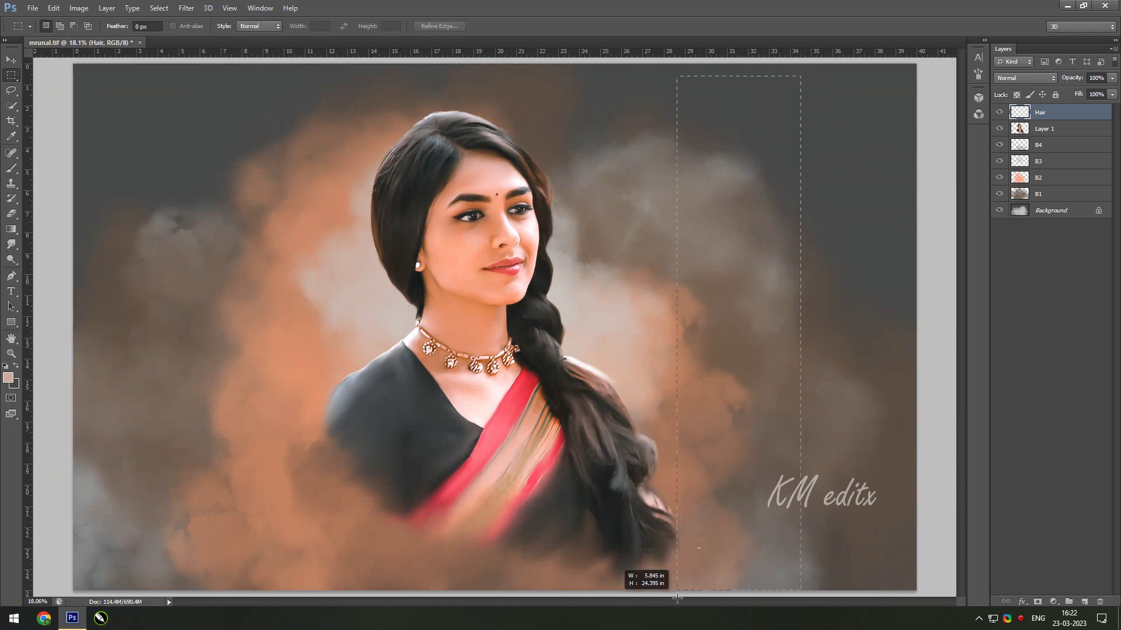
key(alt+bracketleft)
drag(193, 67, 849, 93)
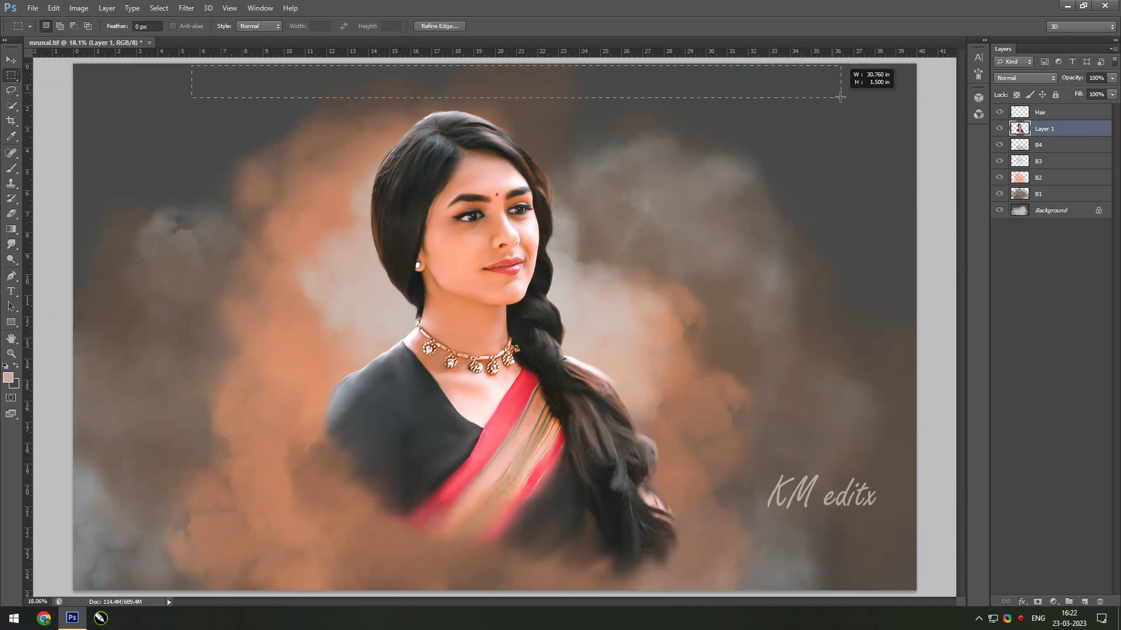
ctrl+click(1020, 129)
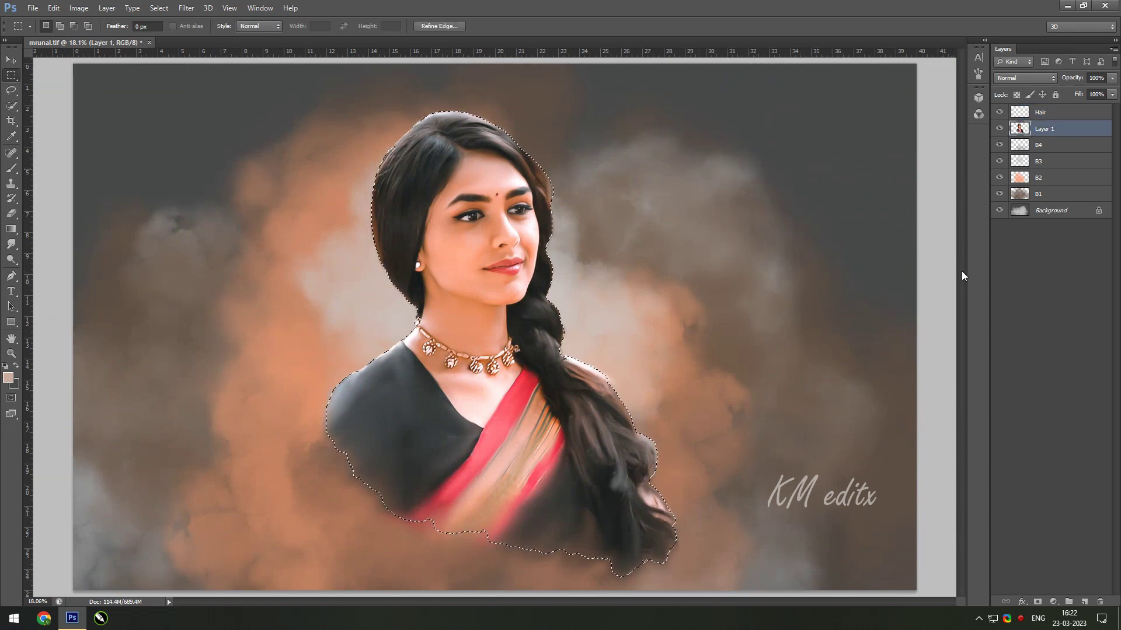
key(ctrl+d)
Step: Merge Layer 1 and the Hair layer into a single layer
key(alt+bracketright)
right_click(1053, 129)
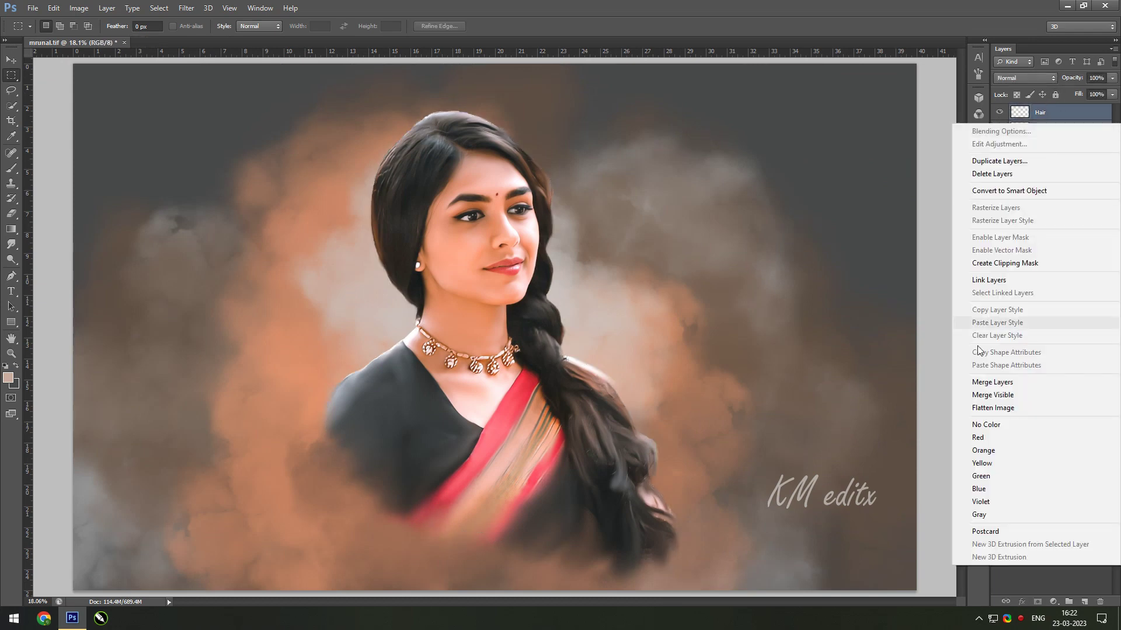
click(1003, 380)
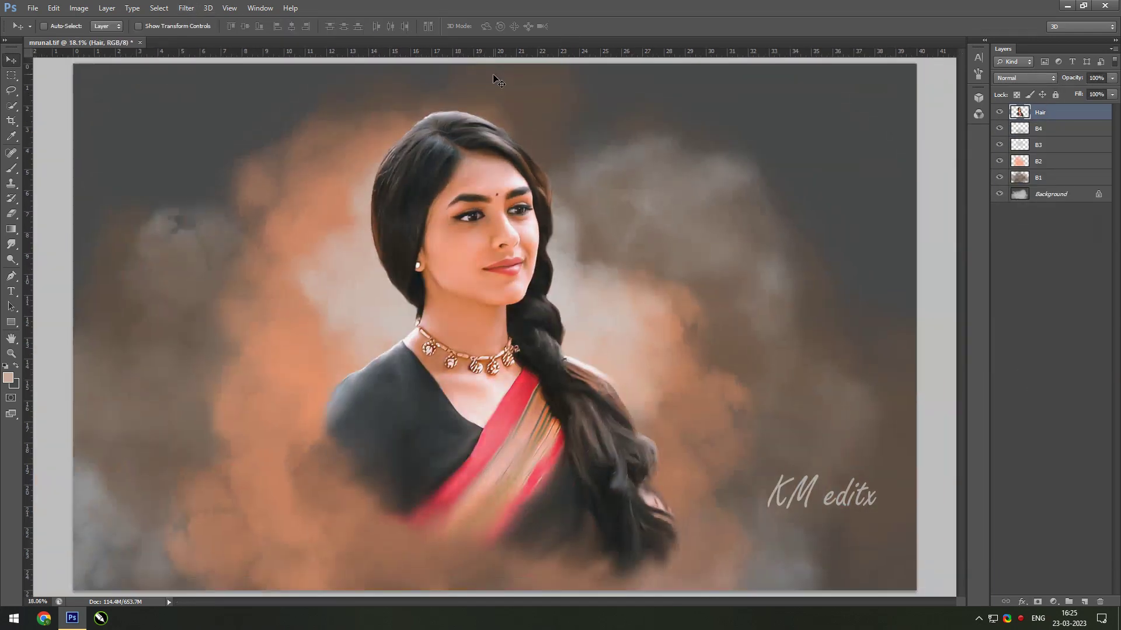
Step: Brighten the merged layer with Levels, white input at 235, and zoom in on the face
key(ctrl+l)
drag(1025, 282, 1013, 281)
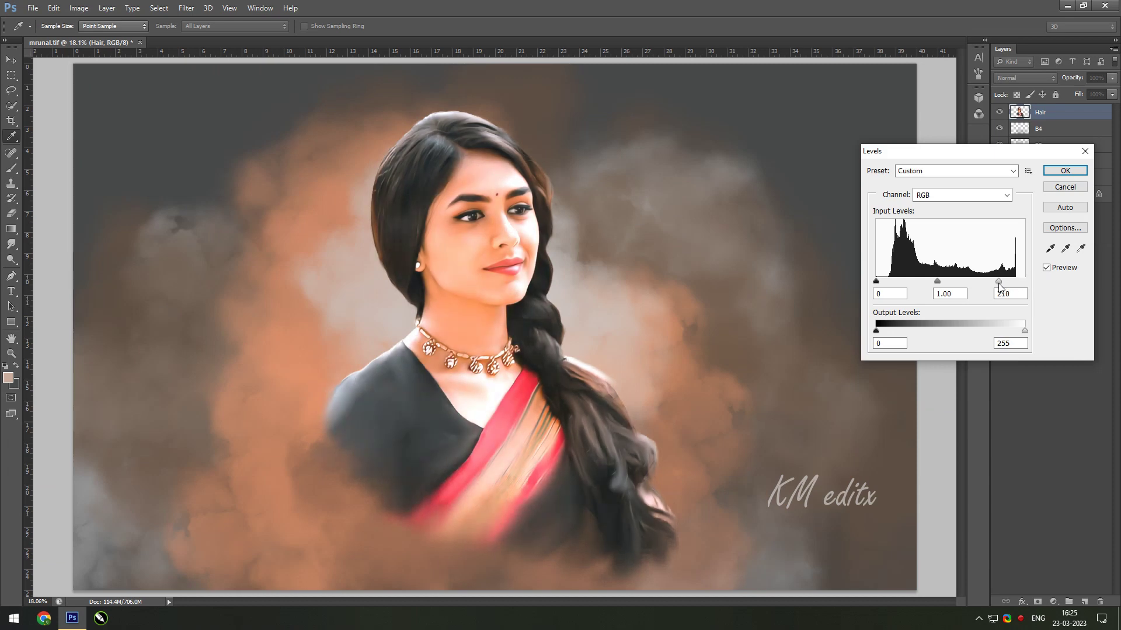
click(1065, 171)
key(ctrl+plus)
key(ctrl+plus)
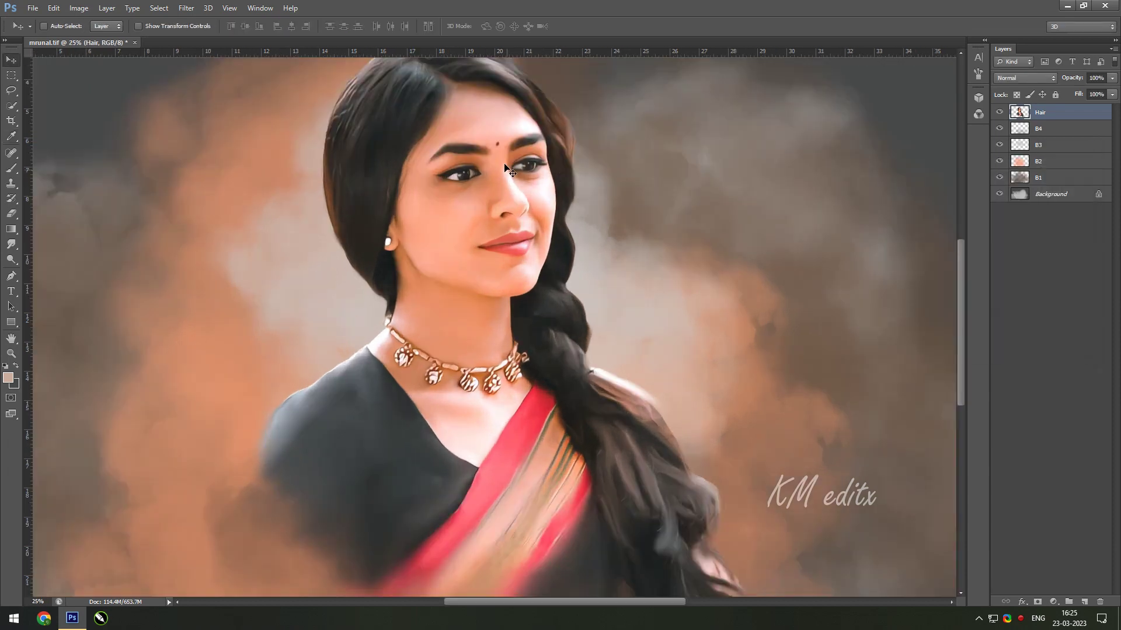
key(ctrl+plus)
key(ctrl+plus)
key(ctrl+plus)
Step: Add a new layer above Hair named Eye
click(1083, 602)
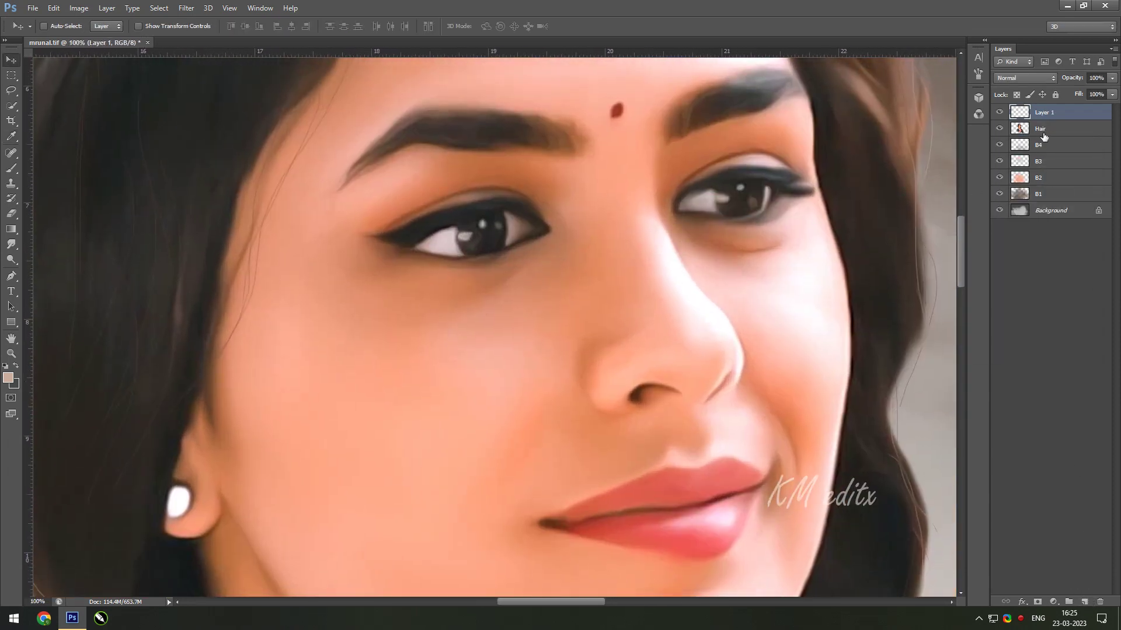
double_click(1045, 112)
text(Eye)
key(Return)
Step: Set the brush to 30 px and zoom in close on the left eye
key(b)
right_click(508, 214)
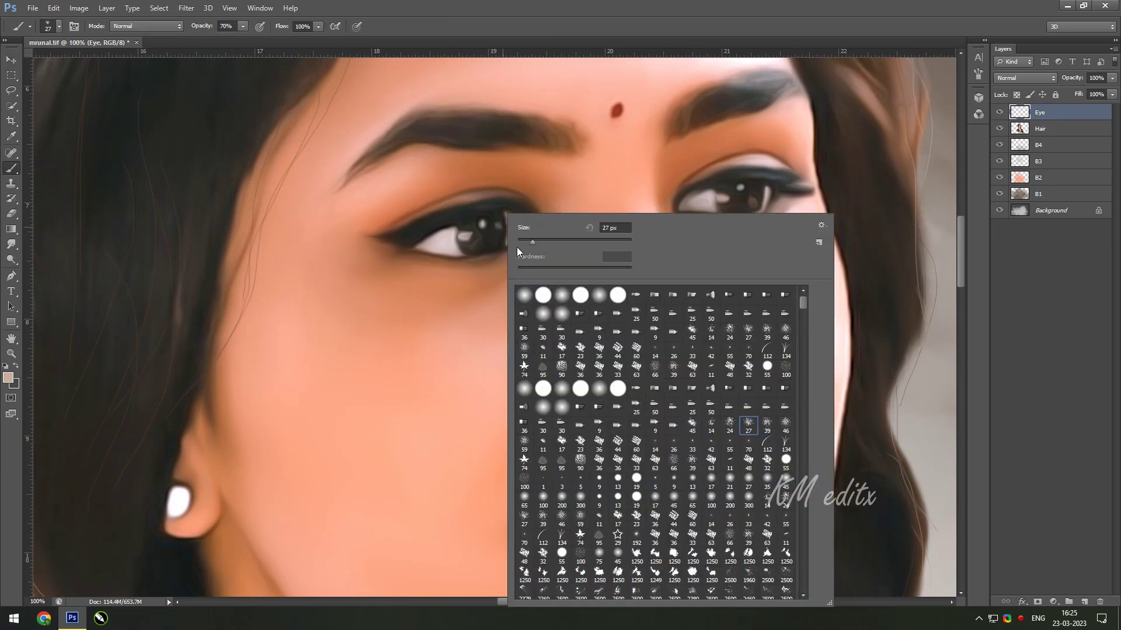
drag(518, 241, 522, 241)
key(Return)
key(ctrl+plus)
drag(513, 309, 506, 415)
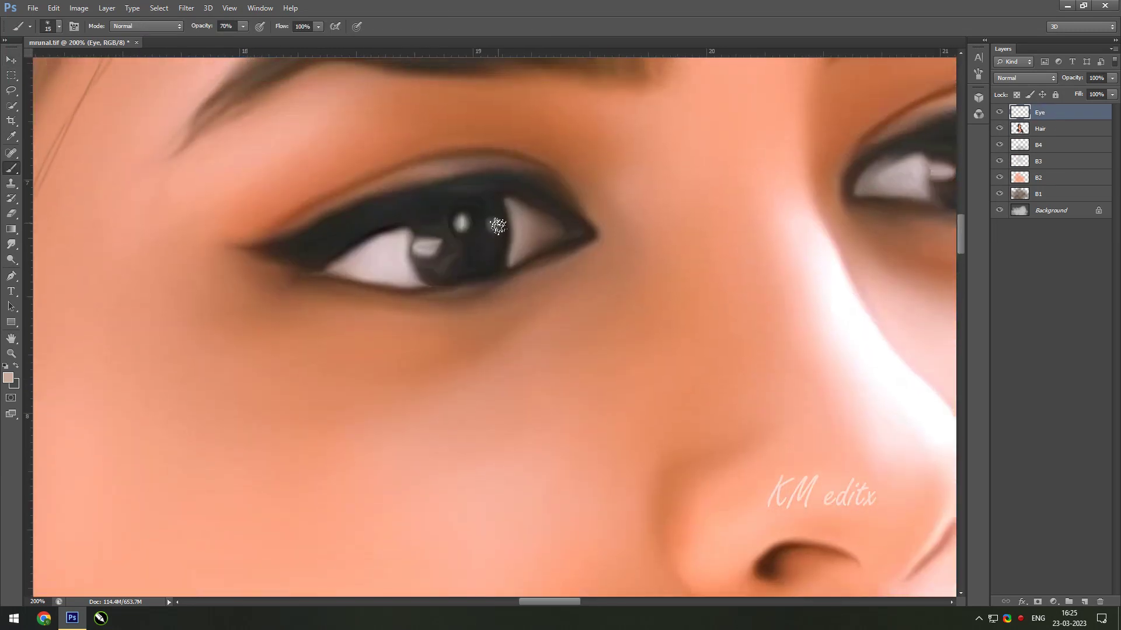
key(bracketright)
Step: Test a light Soft Light fill in the iris, undo it, and pick #904b28 as foreground
mouse_move(502, 224)
mouse_down()
mouse_move(464, 263)
mouse_move(510, 234)
mouse_move(453, 258)
mouse_move(474, 265)
mouse_up()
key(ctrl+z)
key(ctrl+alt+z)
key(0)
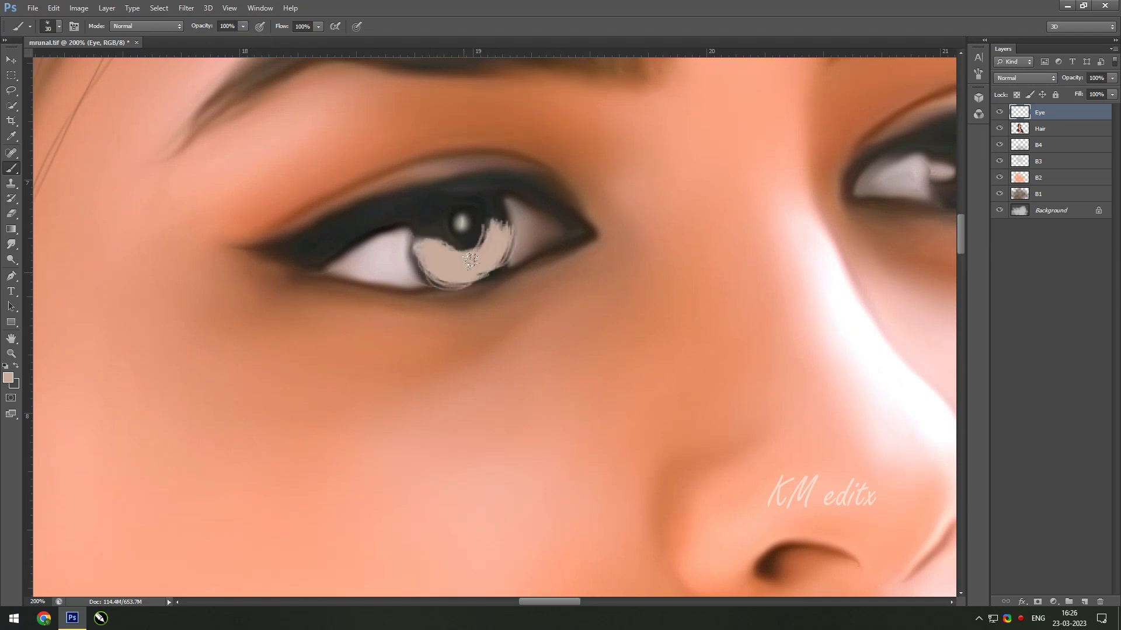
click(1025, 78)
click(1015, 224)
click(1035, 79)
click(1001, 240)
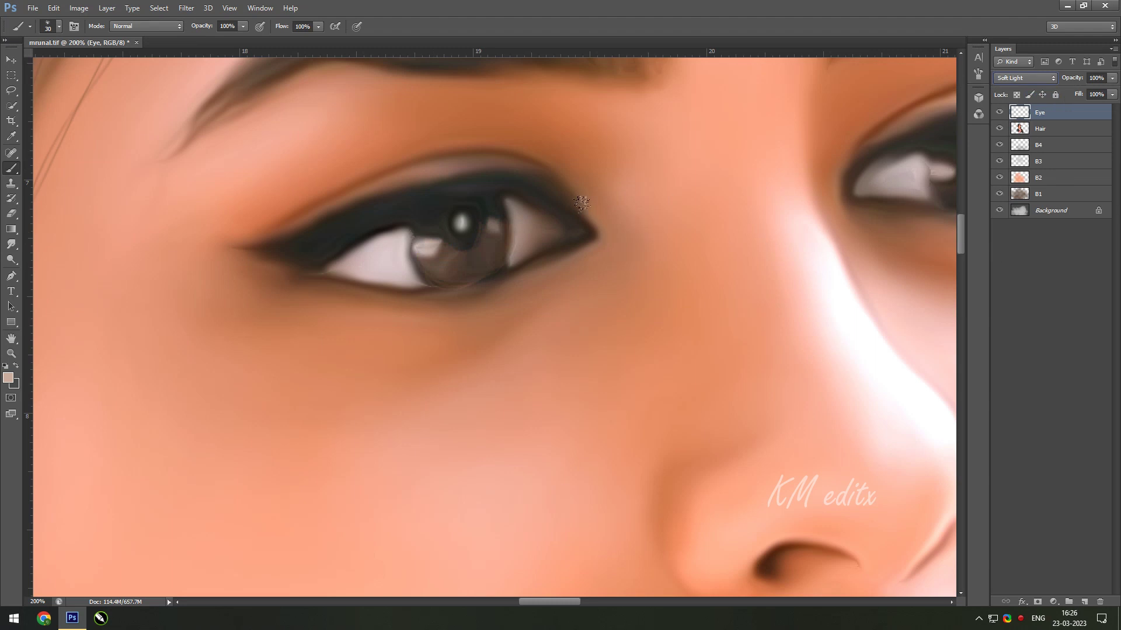
key(ctrl+z)
click(8, 378)
drag(840, 253, 860, 233)
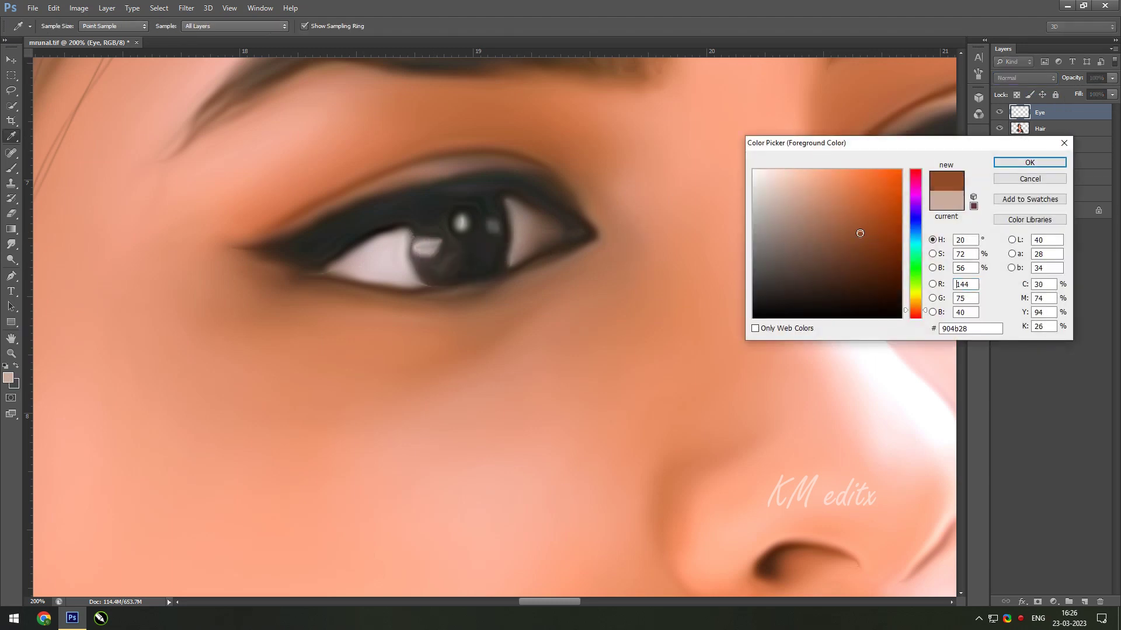
Step: Paint both irises brown with the new #904b28 colour on the Eye layer
click(1029, 162)
key(b)
drag(443, 257, 491, 268)
mouse_move(666, 265)
mouse_down()
mouse_move(727, 286)
mouse_move(741, 257)
mouse_move(683, 267)
mouse_up()
drag(166, 326, 489, 316)
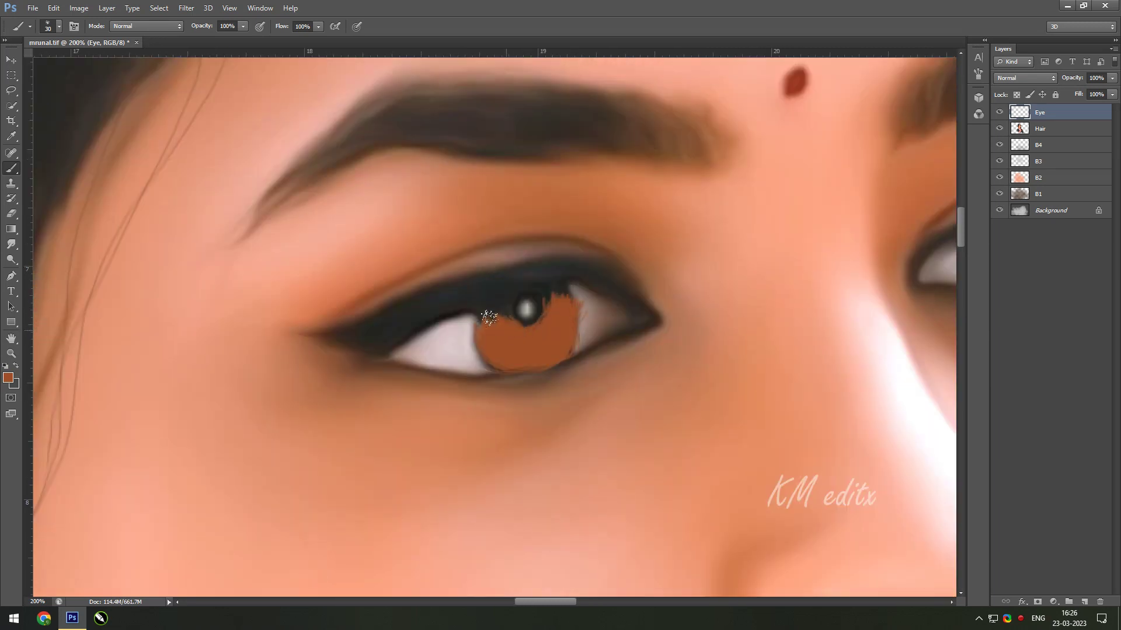
Step: Try Soft Light blending on the Eye layer
click(1024, 77)
click(1021, 299)
click(1024, 77)
click(1024, 251)
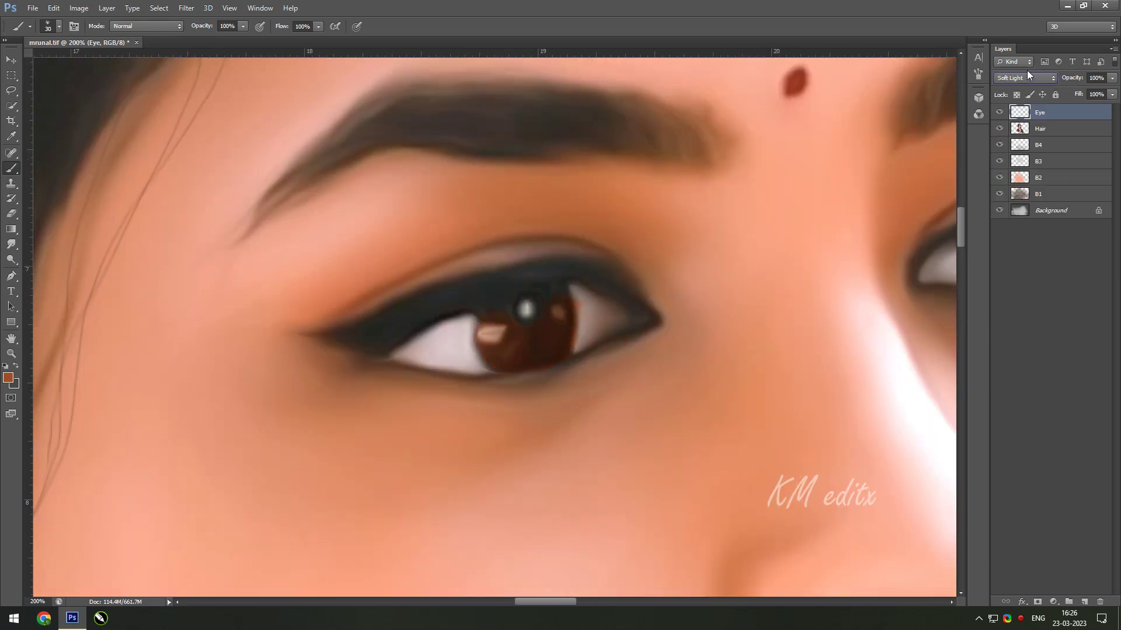
scroll(1022, 82, down, 6)
scroll(1023, 82, up, 8)
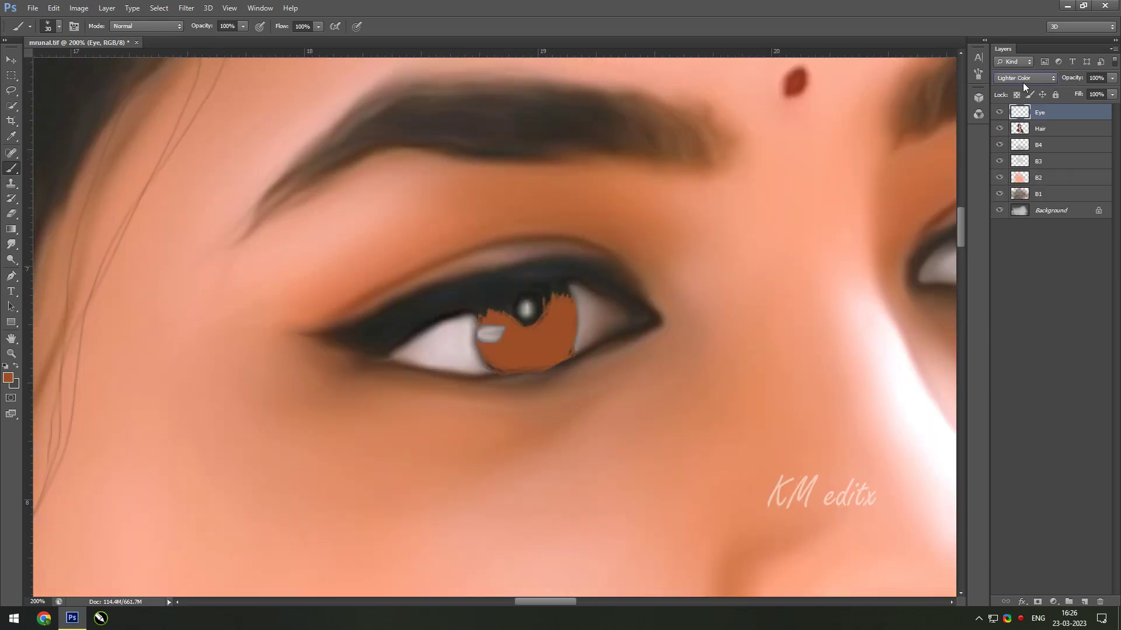
scroll(1022, 82, up, 4)
scroll(1023, 83, up, 4)
scroll(1022, 83, up, 3)
Step: Smudge dark pupil tones softly into both brown irises
click(11, 244)
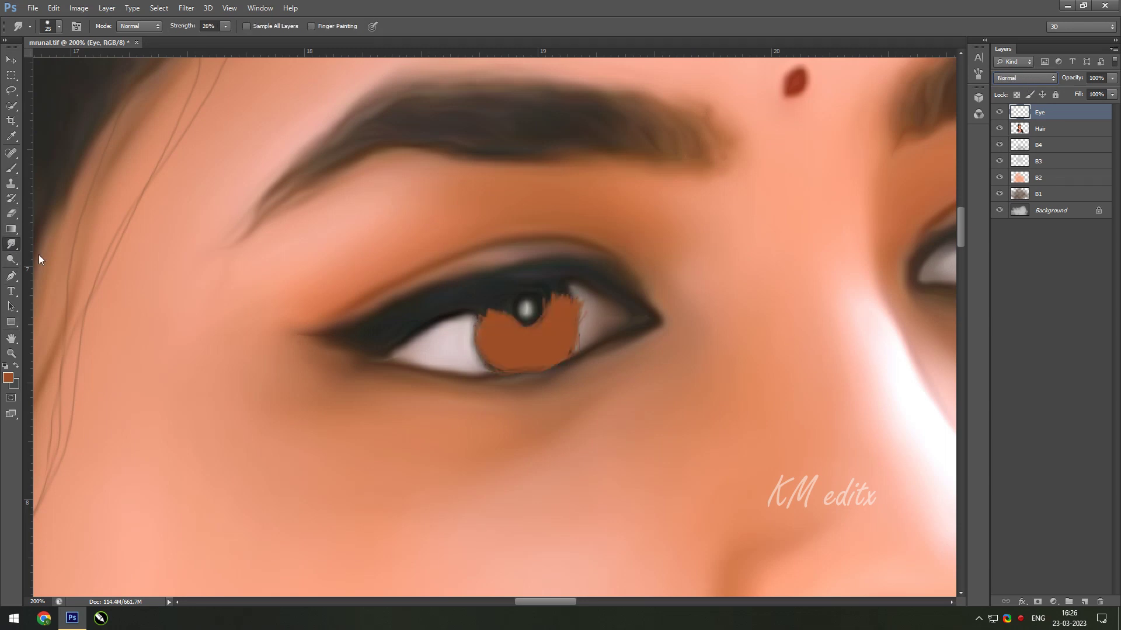
drag(509, 317, 475, 308)
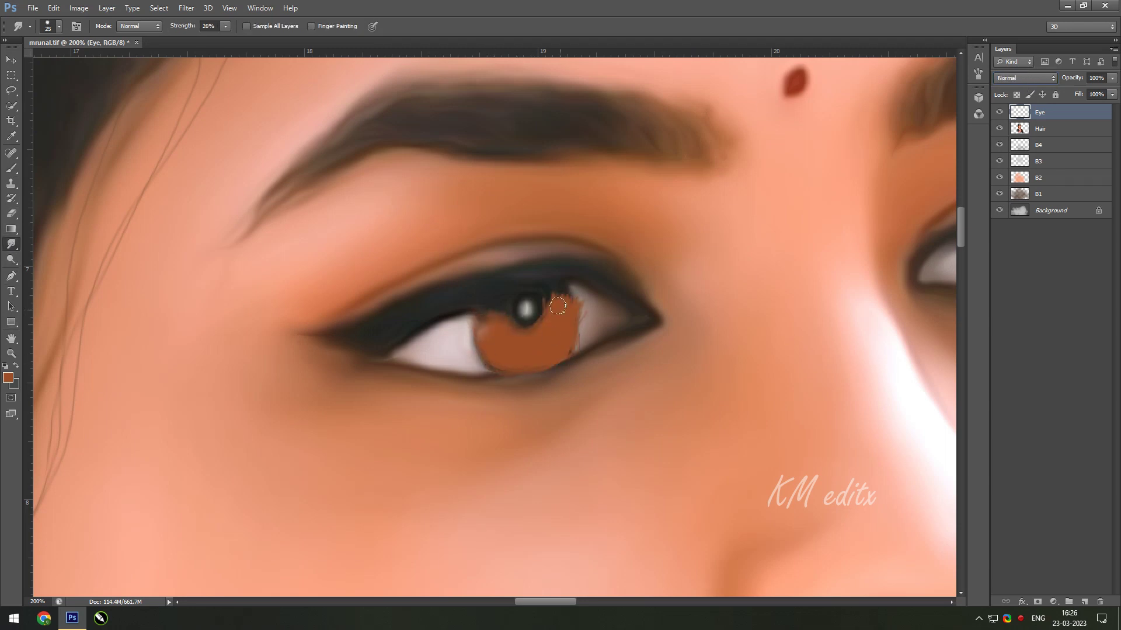
mouse_move(557, 305)
mouse_down()
mouse_move(528, 330)
mouse_move(524, 305)
mouse_up()
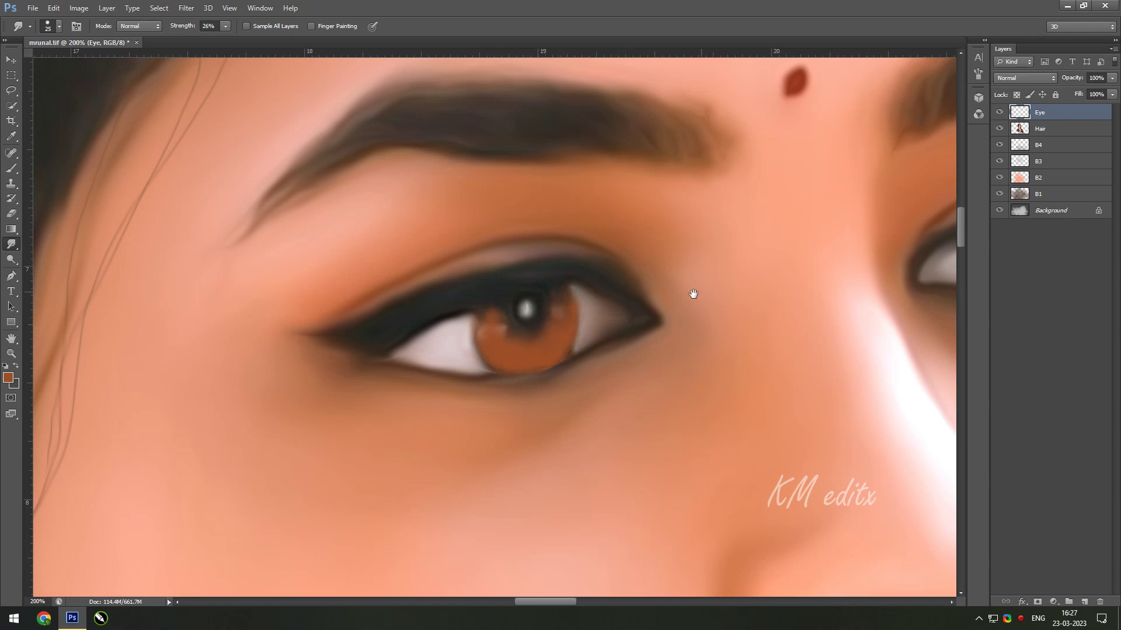
drag(693, 293, 273, 358)
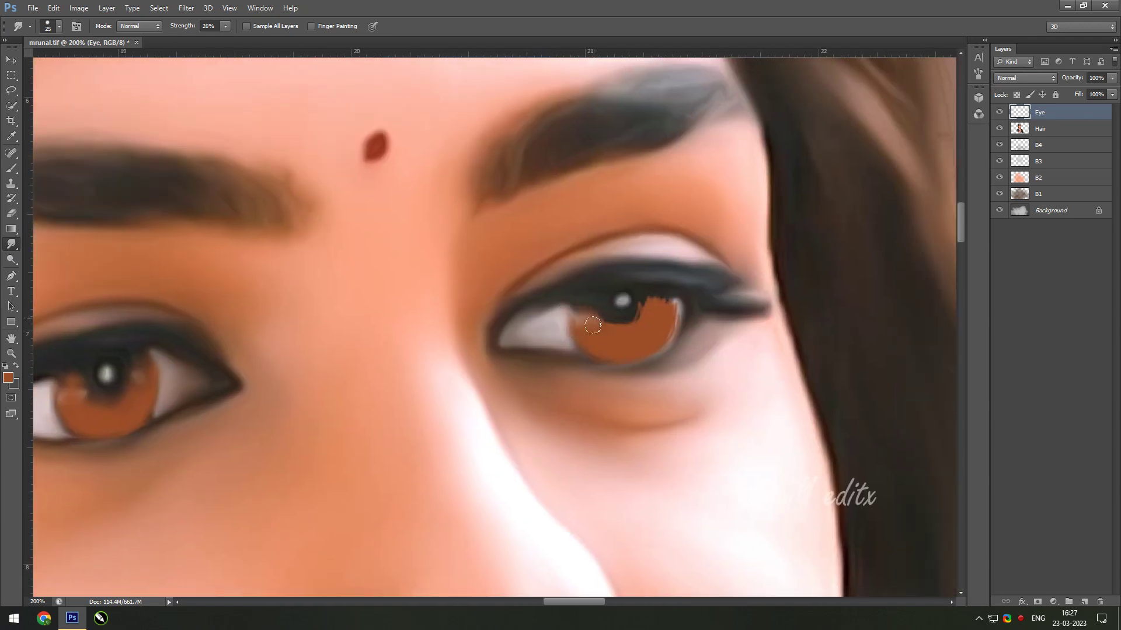
drag(649, 287, 601, 307)
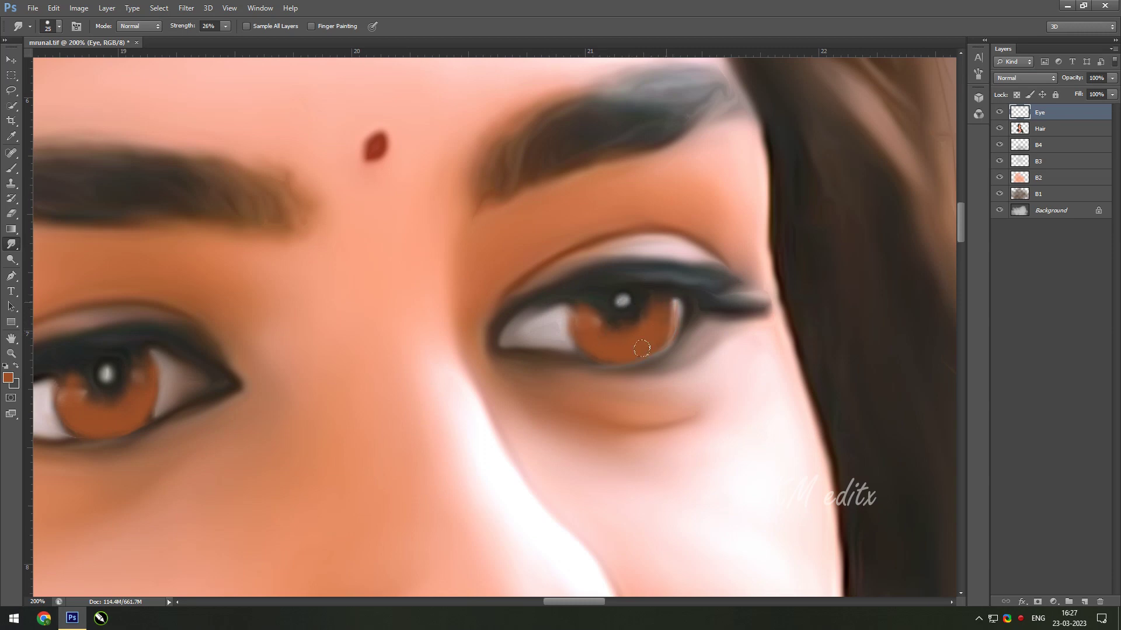
drag(179, 386, 355, 288)
Step: Set a near-white brush at size 15 and about 46% opacity, then view the whole face
key(b)
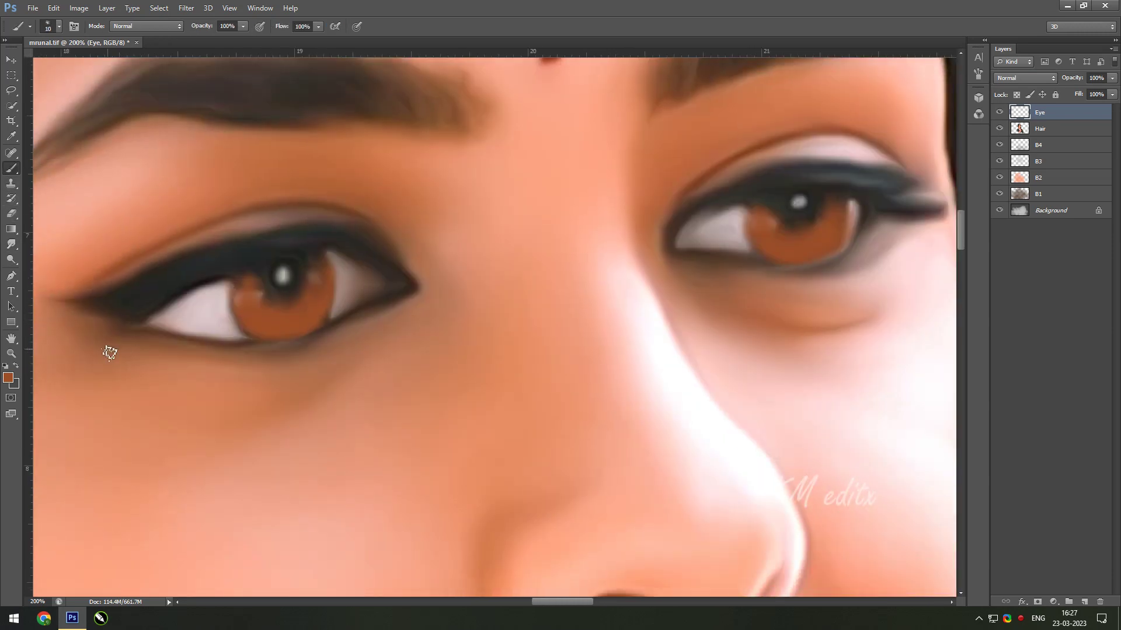
click(8, 378)
click(752, 219)
key(Return)
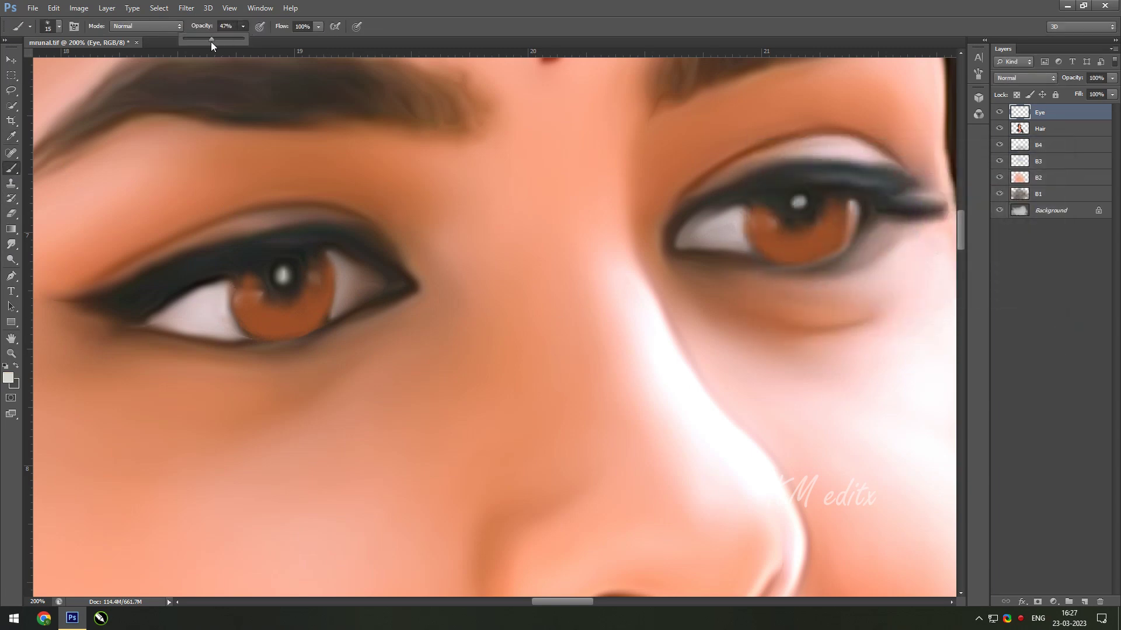
drag(308, 302, 327, 315)
key(ctrl+0)
scroll(637, 313, up, 2)
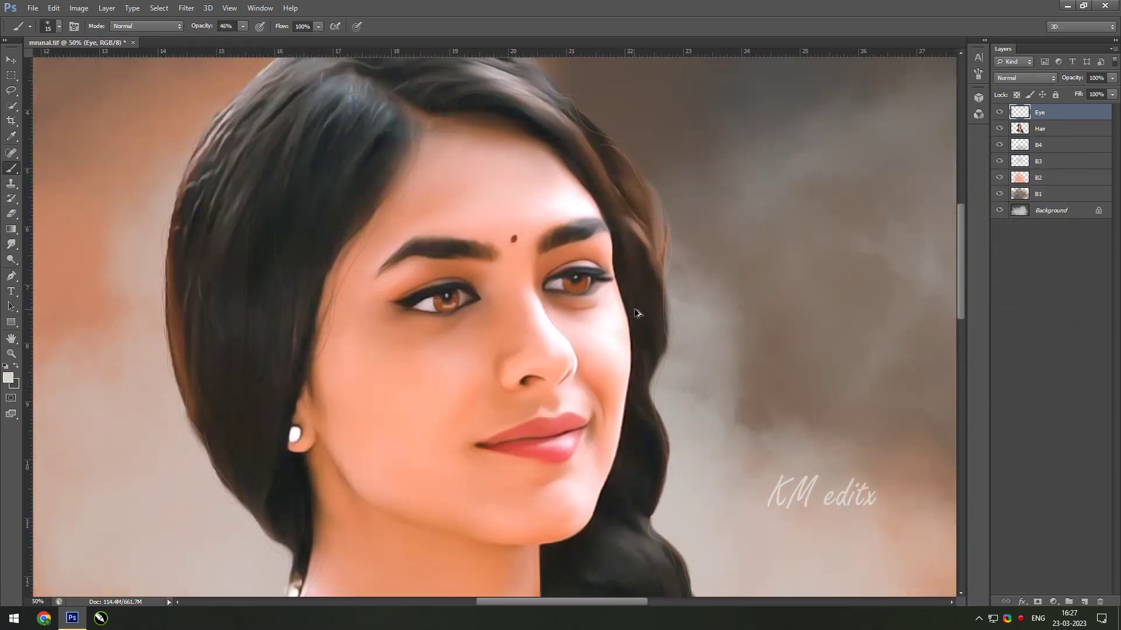
Step: Cycle the Eye layer through Color Burn, Screen and Color Dodge blend modes
key(v)
click(1025, 78)
click(1014, 123)
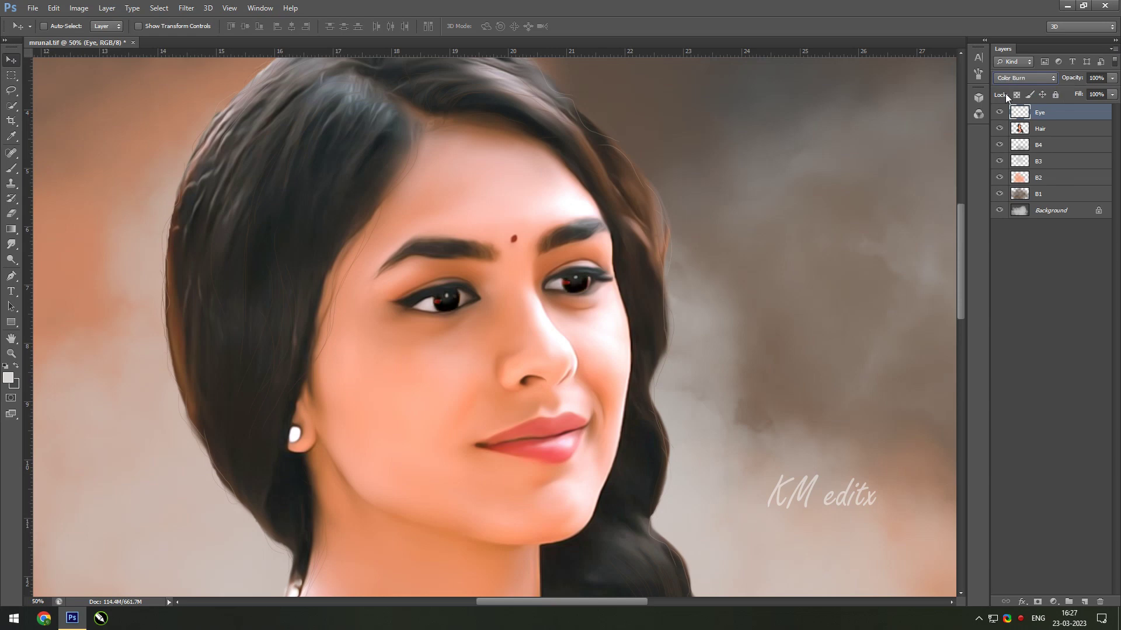
key(Down)
key(Down)
key(Down)
key(Down)
key(6)
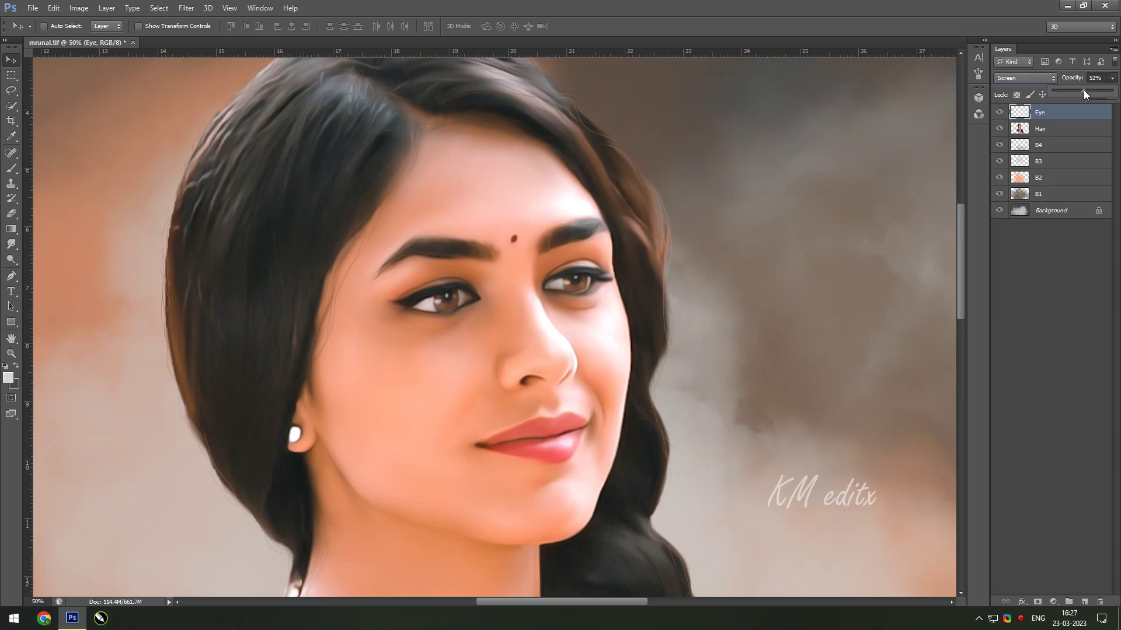
key(Down)
key(0)
scroll(713, 296, down, 1)
scroll(522, 314, up, 2)
scroll(521, 314, up, 1)
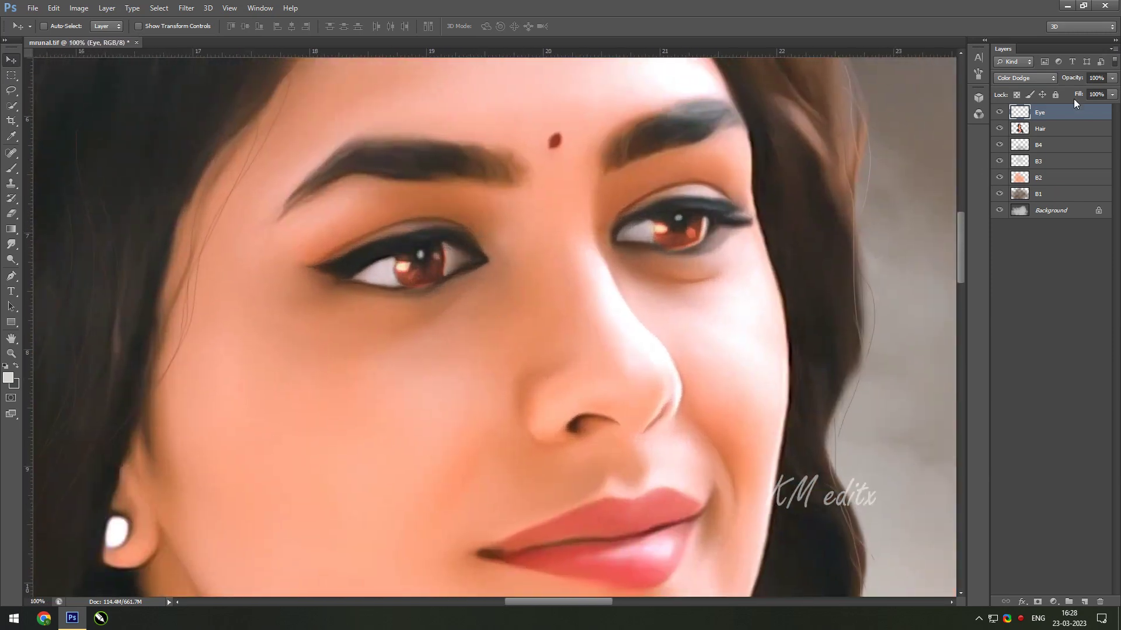
Step: Settle the Eye layer on Lighten blending at 58% opacity
key(e)
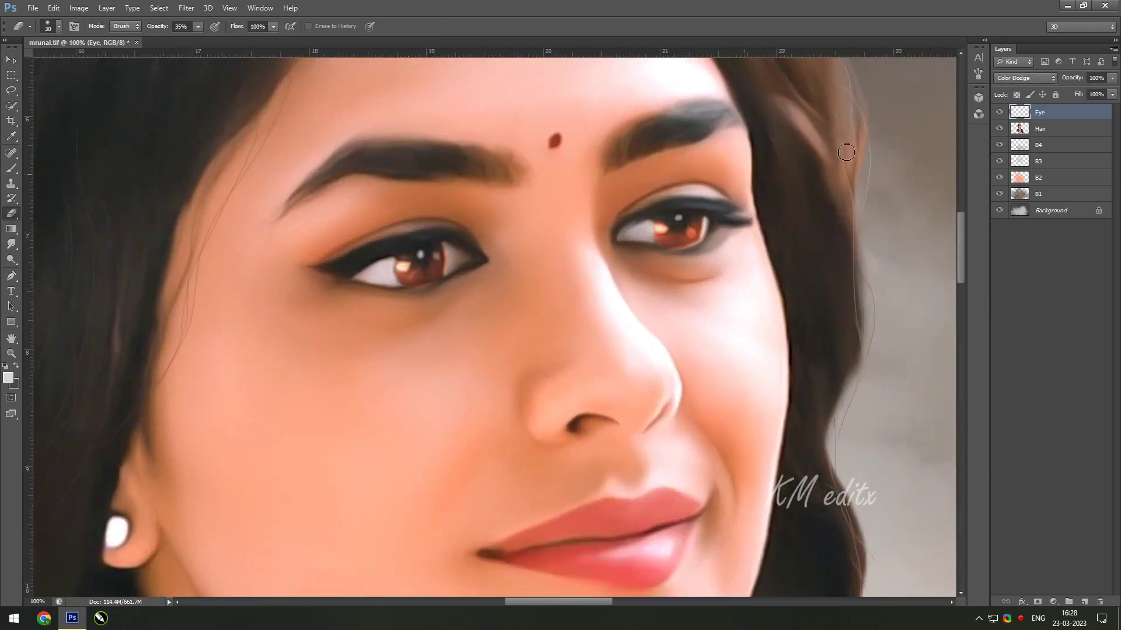
click(1024, 77)
click(1020, 227)
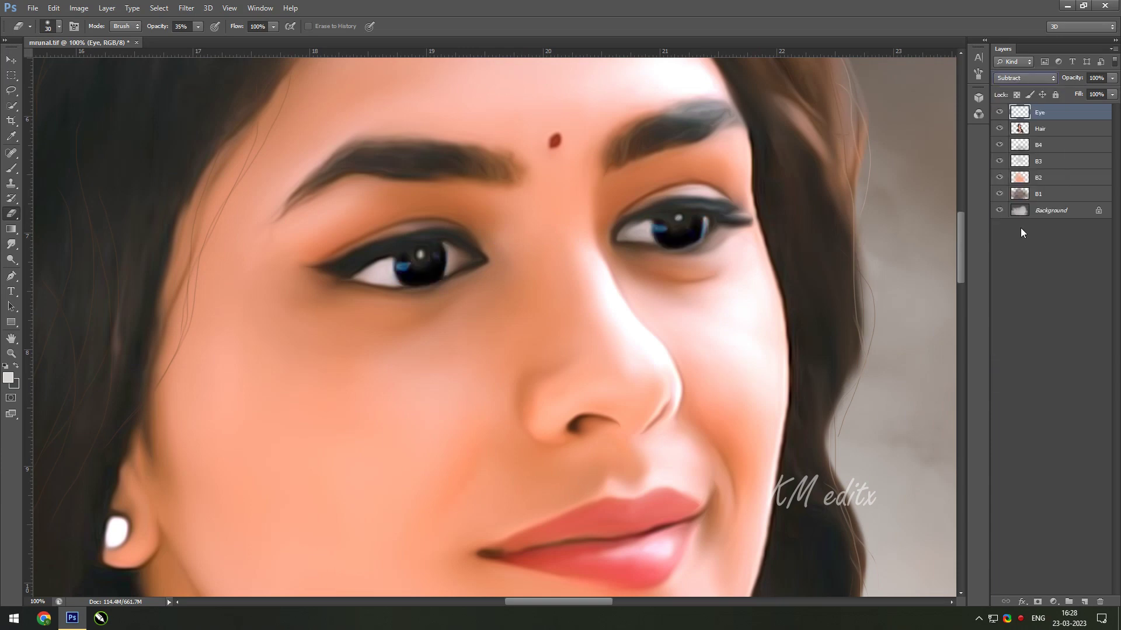
key(Up)
key(Up)
key(Up)
key(Up)
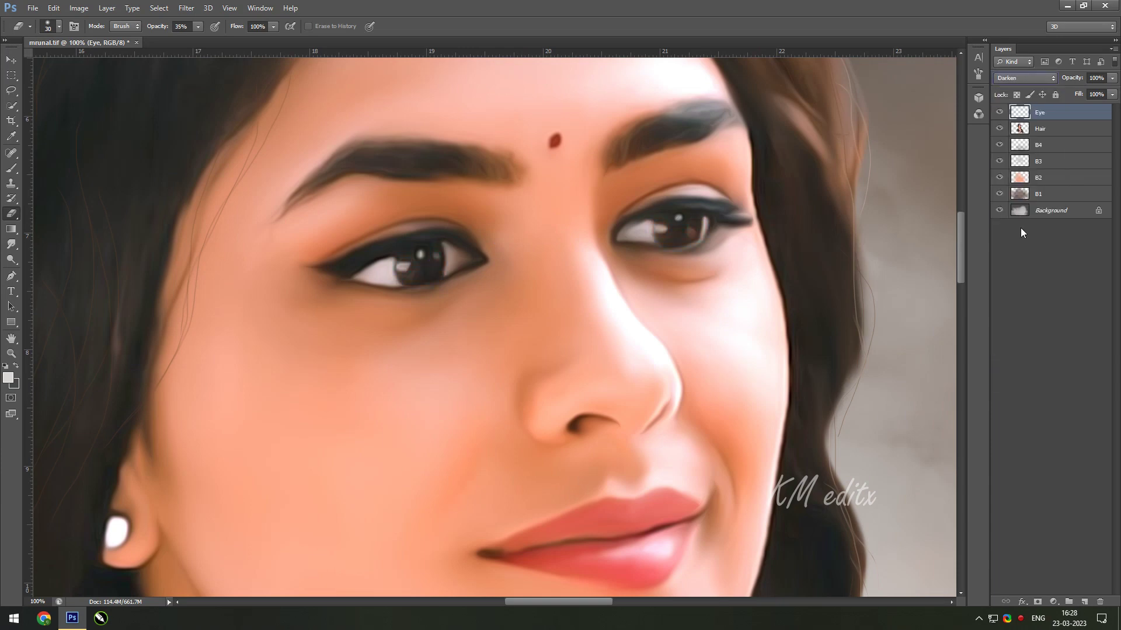
key(Down)
key(Down)
key(Down)
drag(1111, 78, 1093, 93)
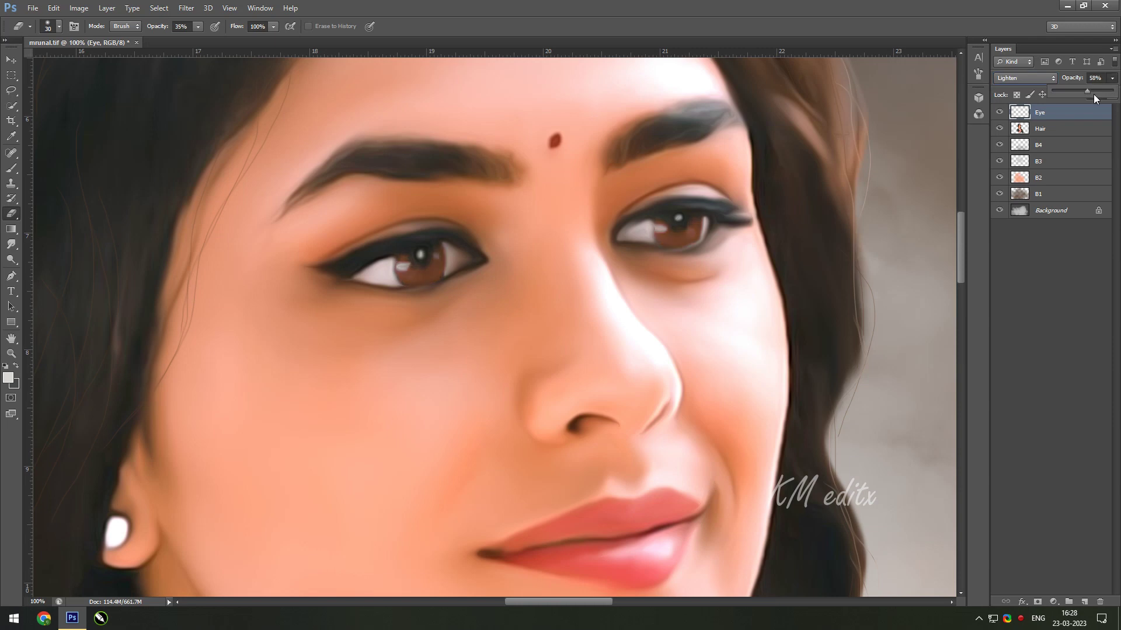
key(ctrl+minus)
key(ctrl+minus)
key(ctrl+minus)
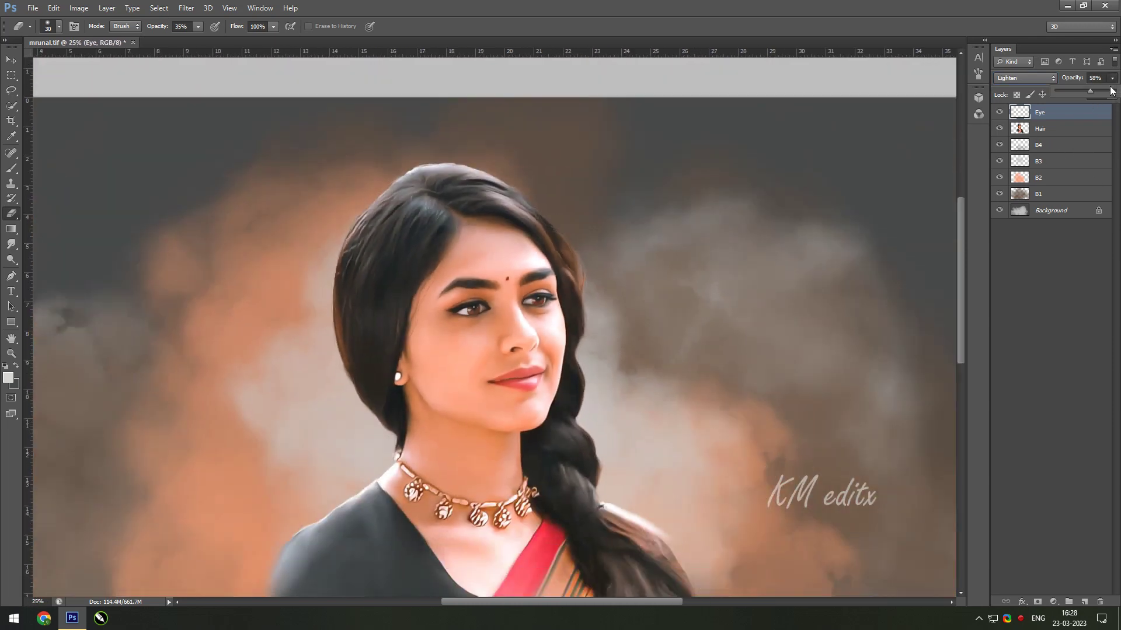
Step: Add a new layer above the hair layer, naming the layers Har and Mru
key(ctrl+minus)
click(1055, 131)
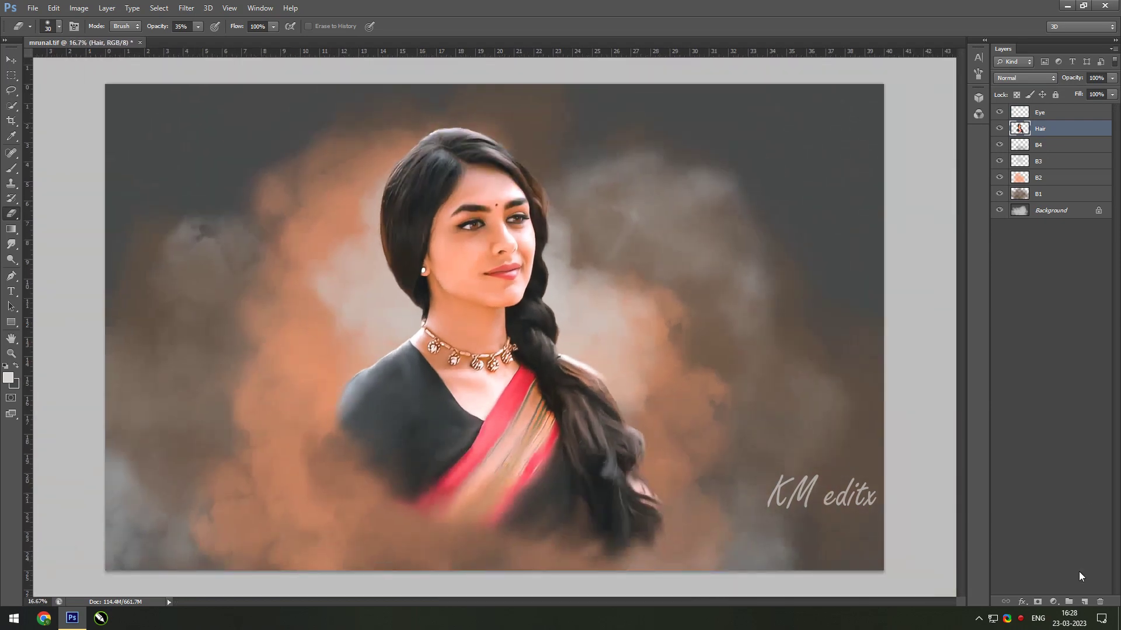
click(1084, 602)
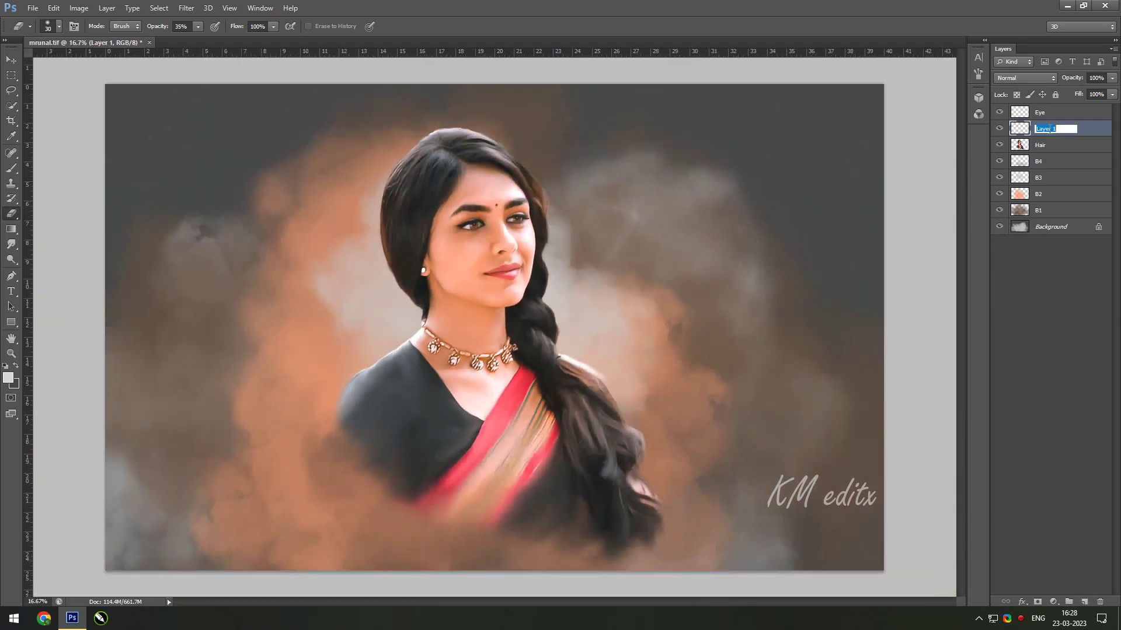
double_click(1042, 145)
double_click(1054, 127)
text(Har)
key(Return)
Step: Test a grey halo around the head with Color blending, then undo it
key(b)
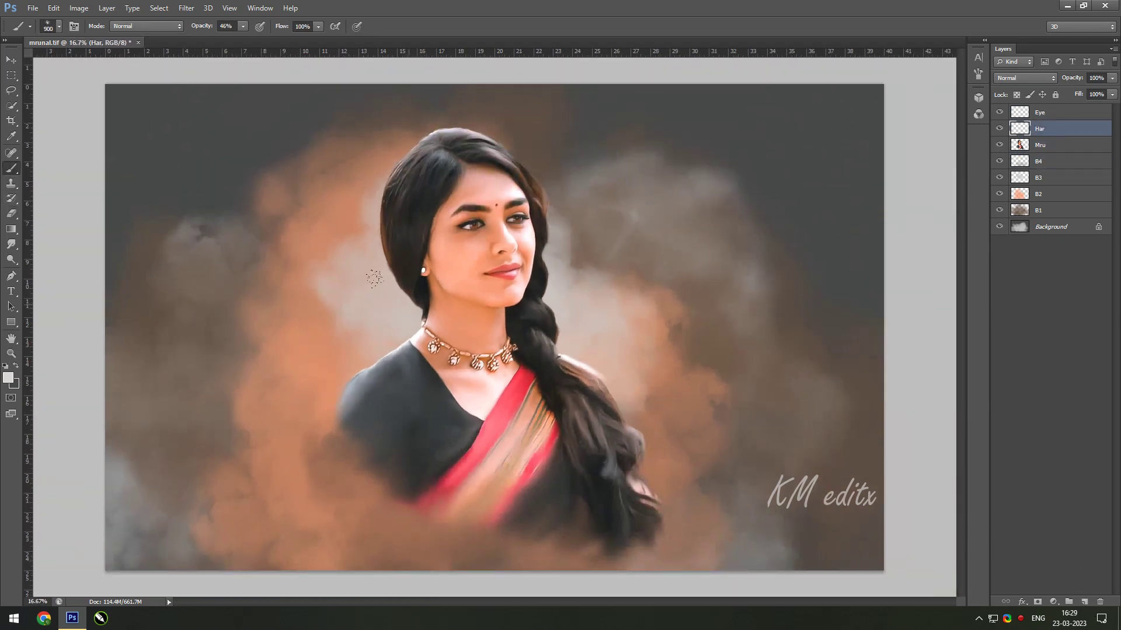
drag(406, 305, 555, 337)
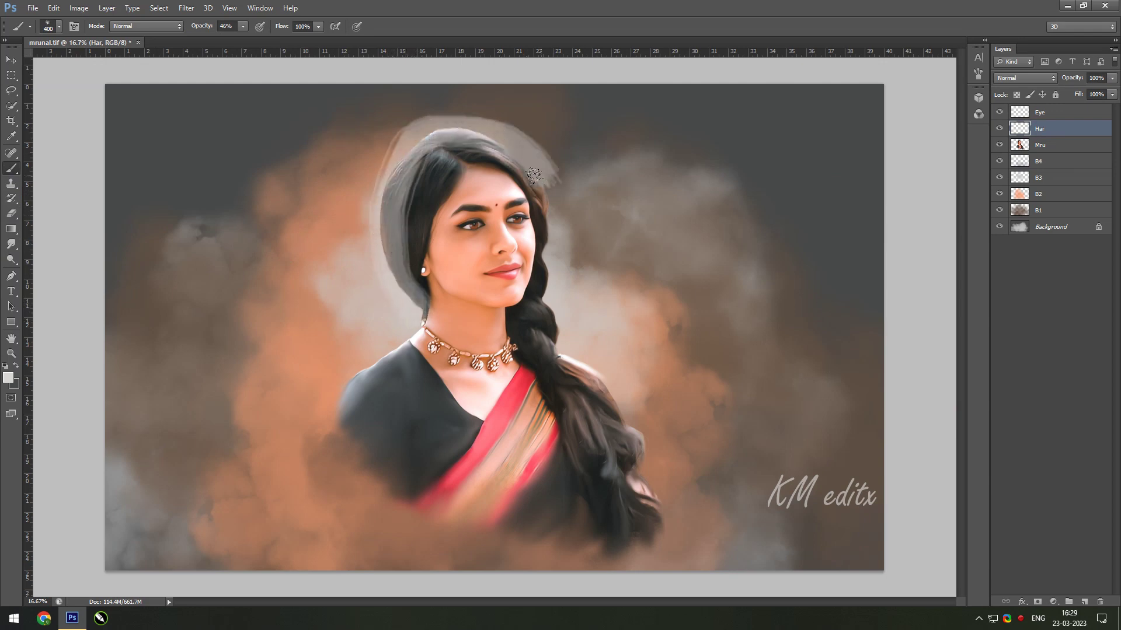
click(1024, 78)
click(1015, 368)
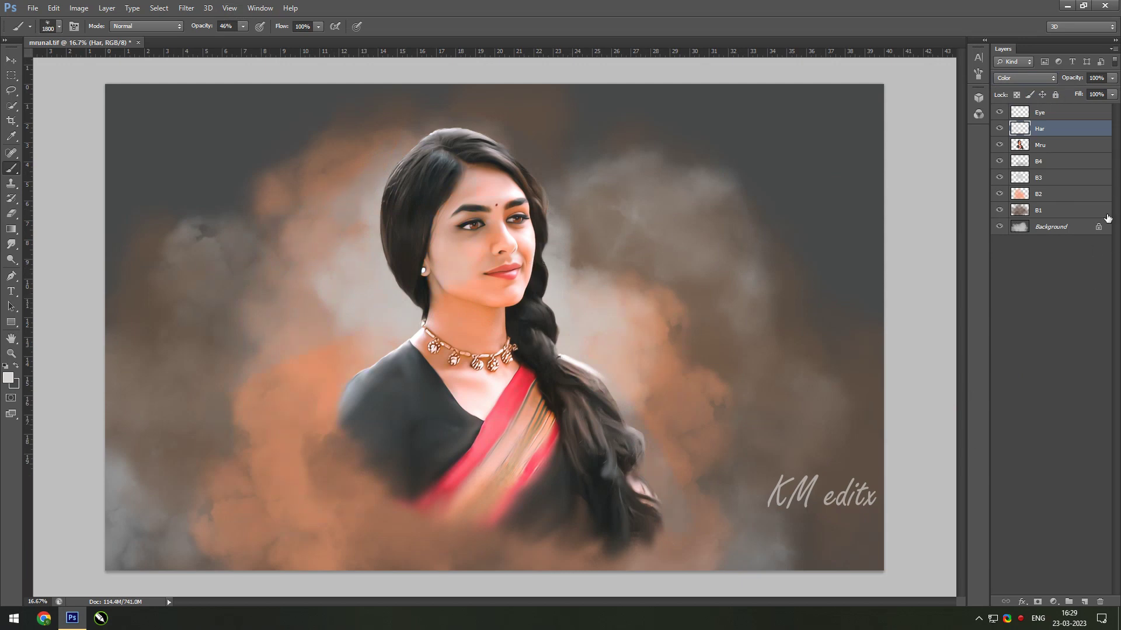
click(11, 59)
scroll(479, 181, up, 2)
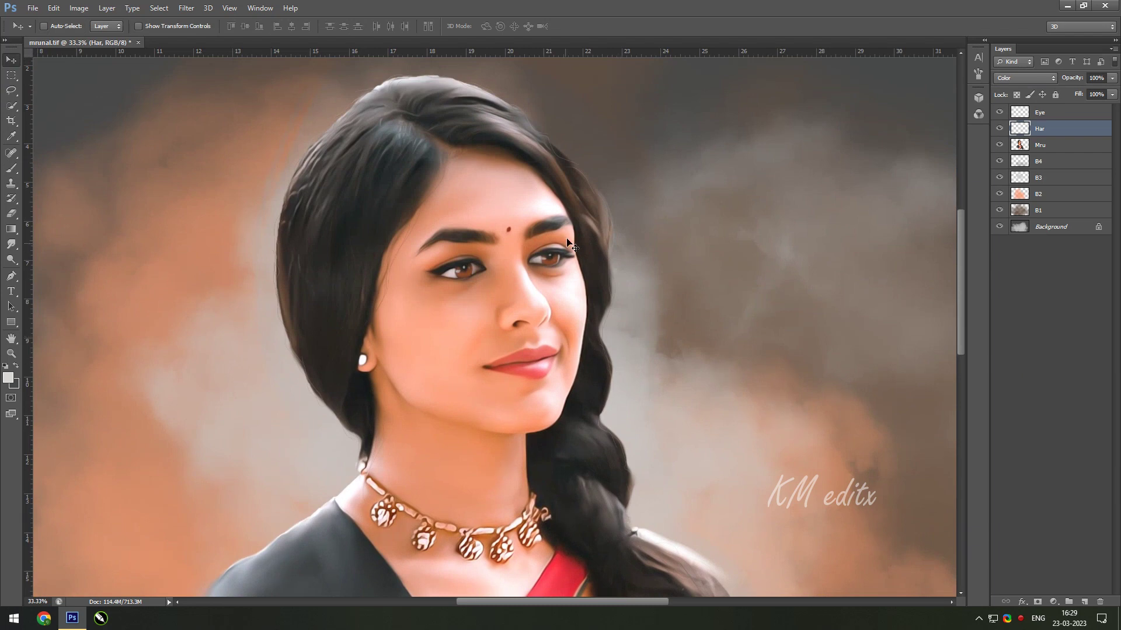
key(ctrl+alt+z)
key(ctrl+alt+z)
Step: Paint a broad white halo beside the hair and braid ends at 100% opacity
key(b)
right_click(528, 216)
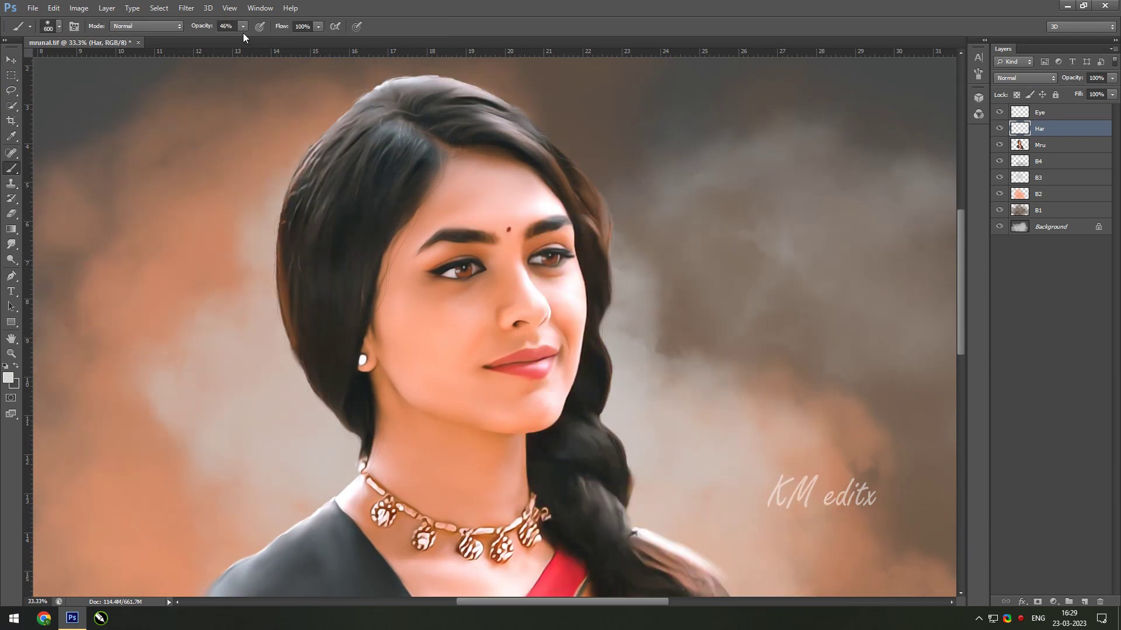
key(0)
drag(315, 466, 274, 146)
mouse_move(245, 379)
mouse_down()
mouse_move(327, 88)
mouse_move(600, 375)
mouse_up()
Step: Try Luminosity and Soft Light on the Har layer, settling on Color blend mode
scroll(601, 376, down, 3)
scroll(583, 526, down, 3)
scroll(429, 83, down, 5)
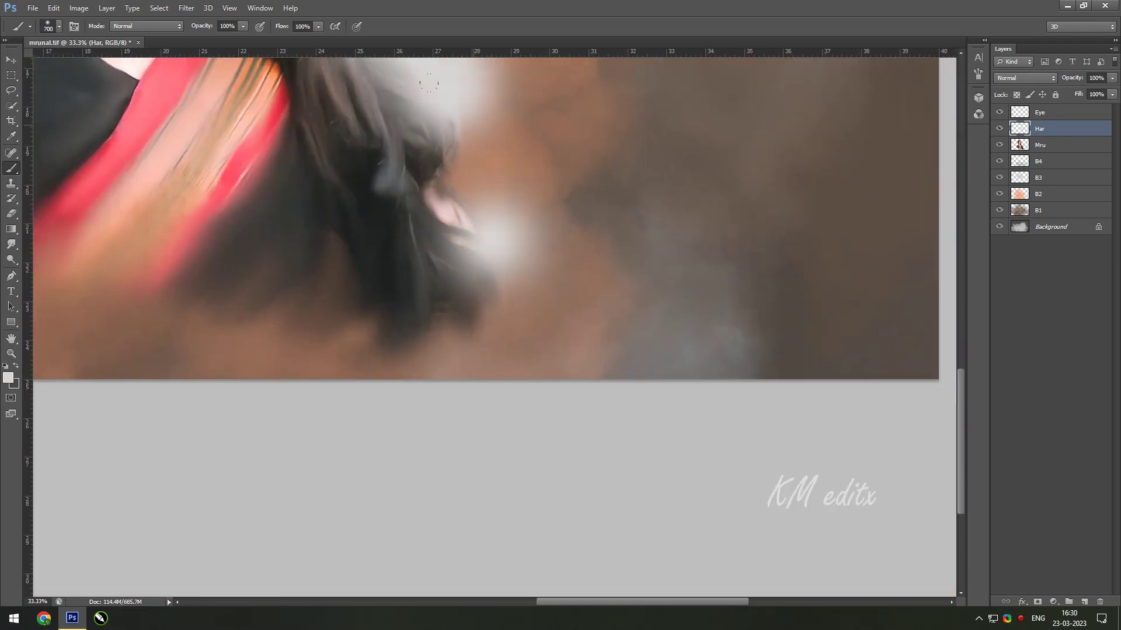
scroll(429, 233, up, 5)
scroll(429, 234, up, 5)
key(v)
click(1026, 78)
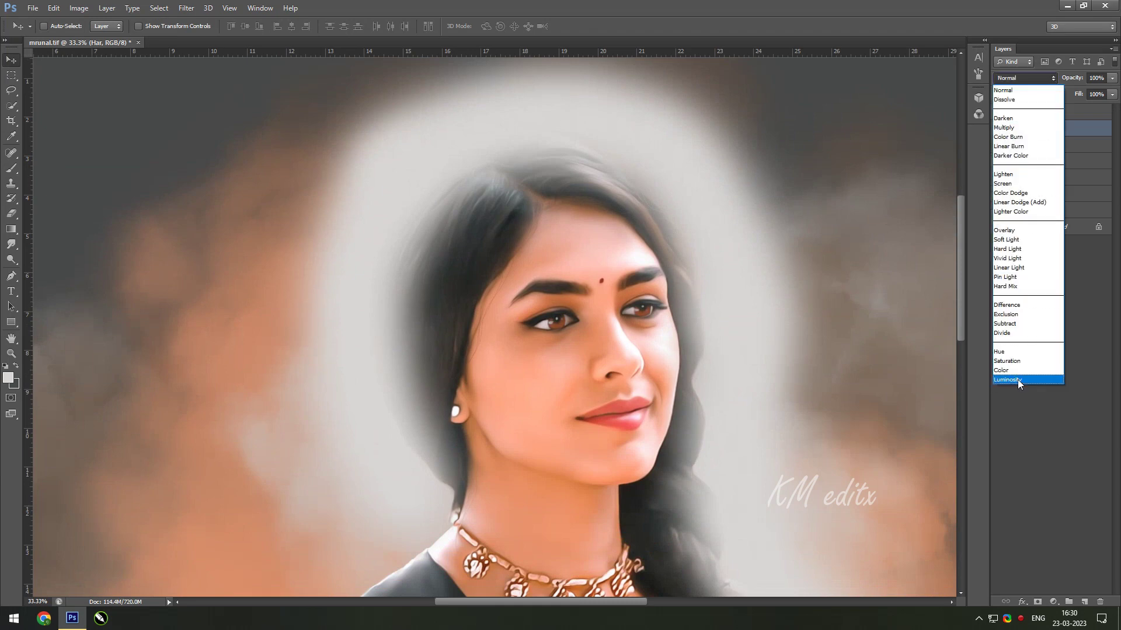
click(1017, 379)
click(1025, 77)
click(998, 240)
click(1025, 78)
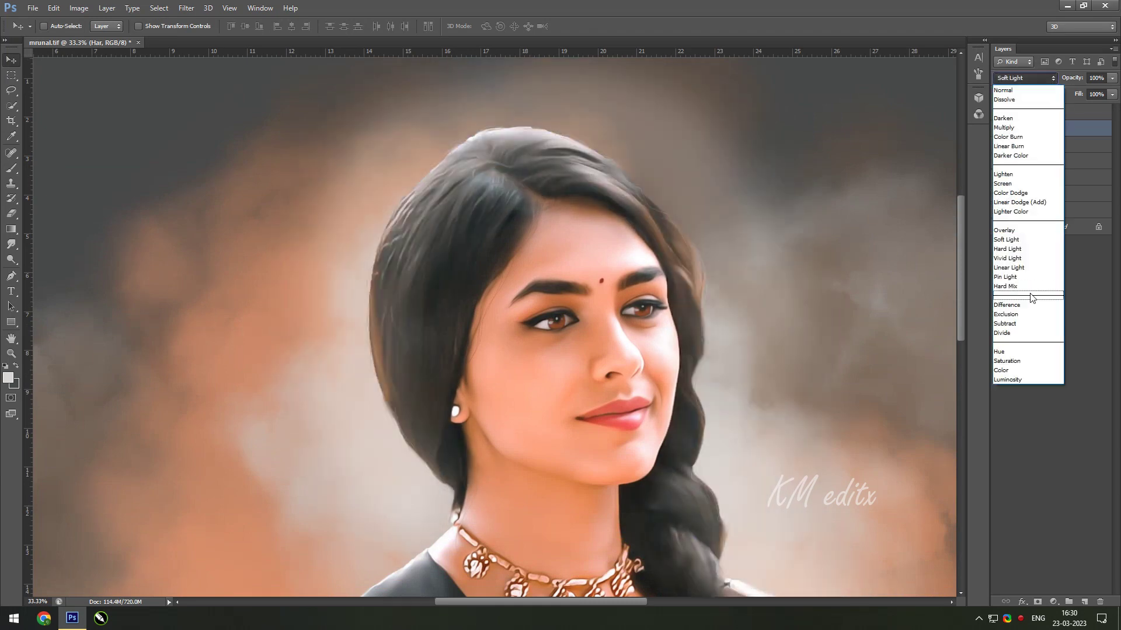
click(1000, 370)
Step: Rename the hair colour layer HC and tone it down with a Levels adjustment
scroll(787, 366, down, 3)
scroll(786, 366, up, 2)
scroll(787, 367, left, 1)
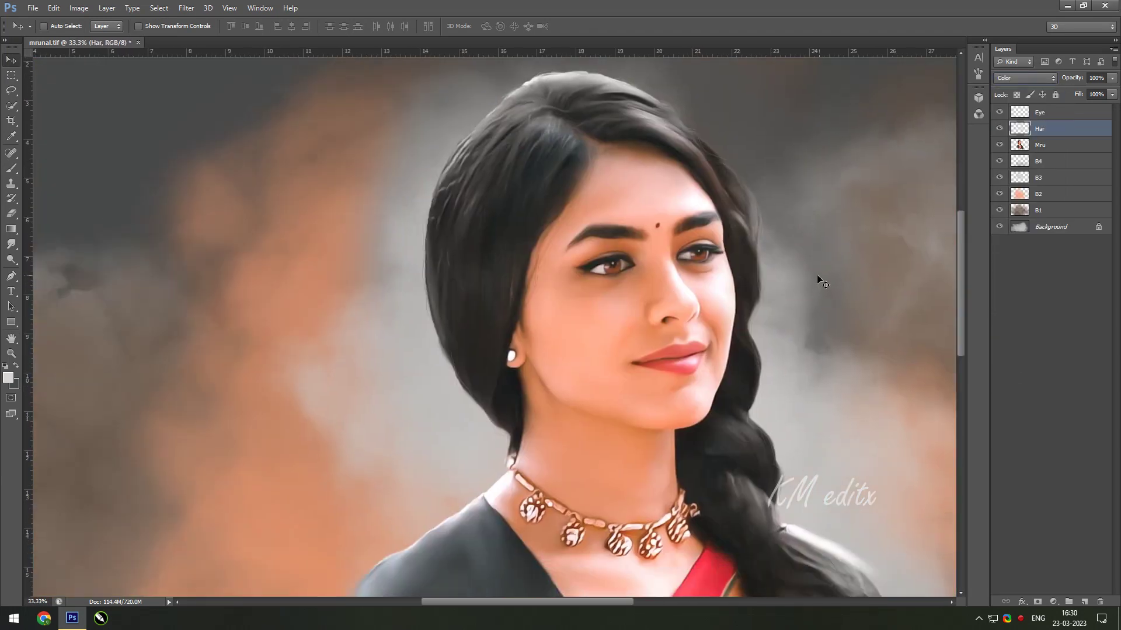
click(1030, 143)
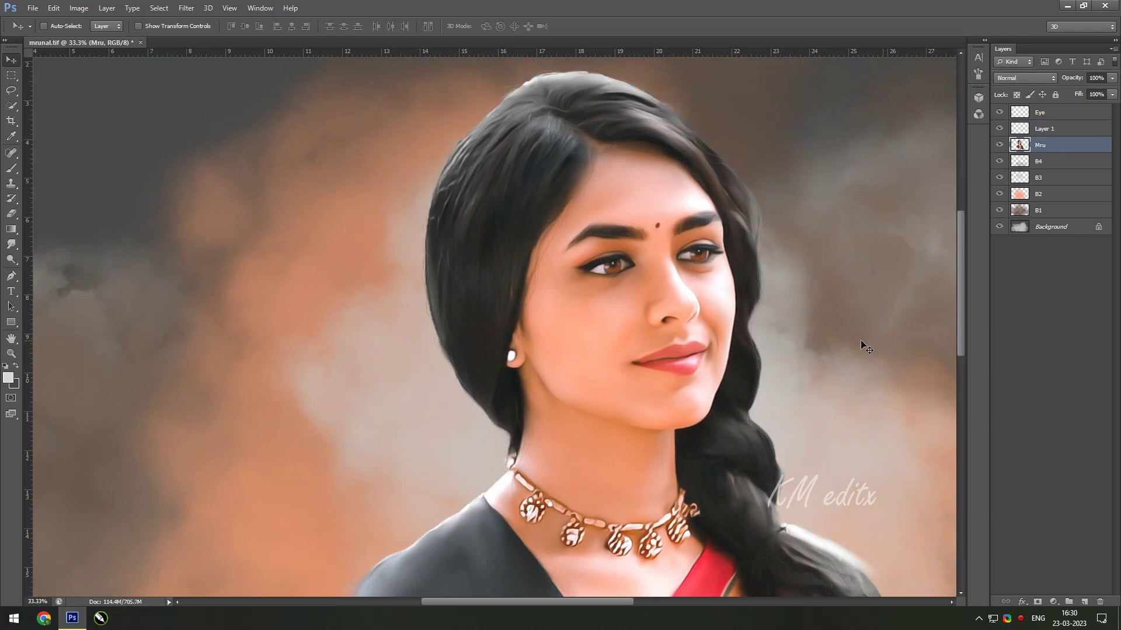
double_click(1045, 133)
text(HC)
key(Return)
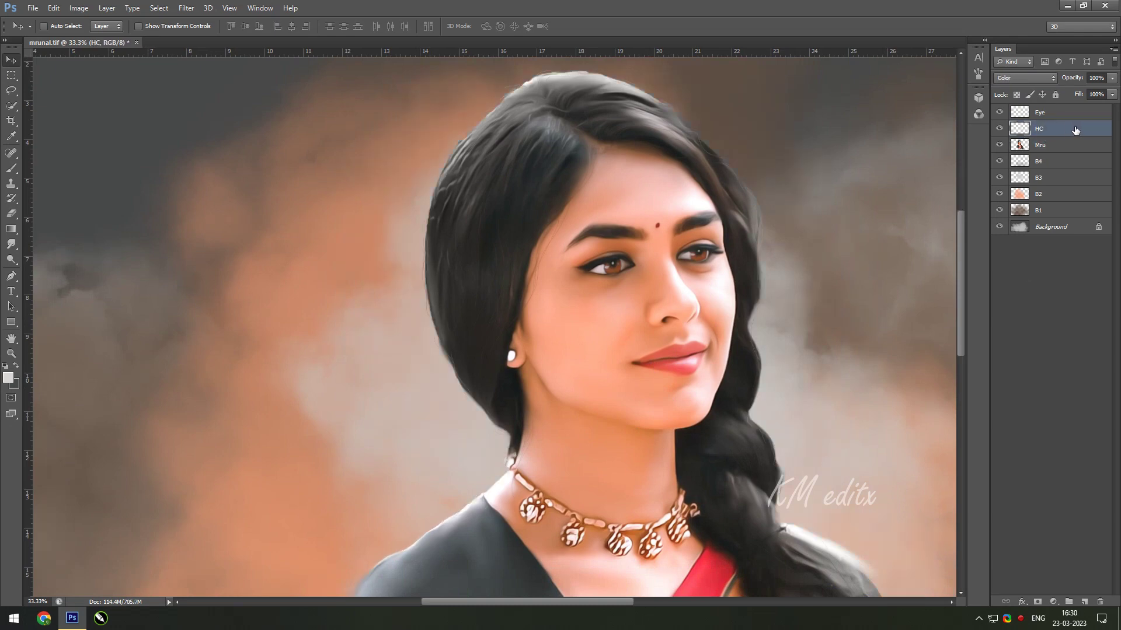
key(ctrl+l)
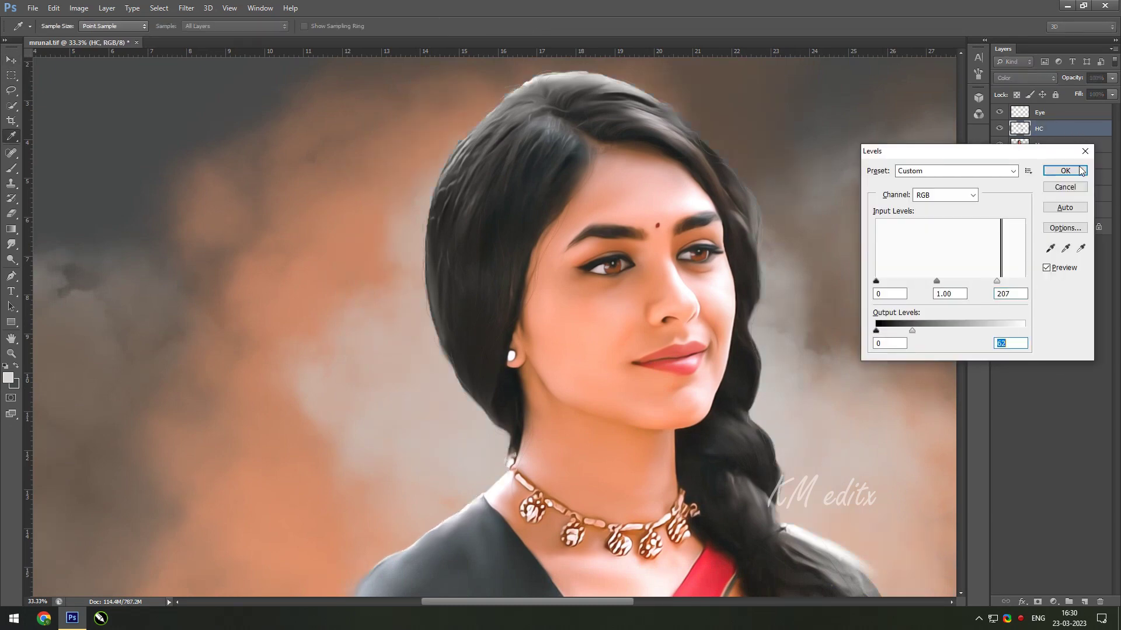
click(1064, 170)
key(ctrl+plus)
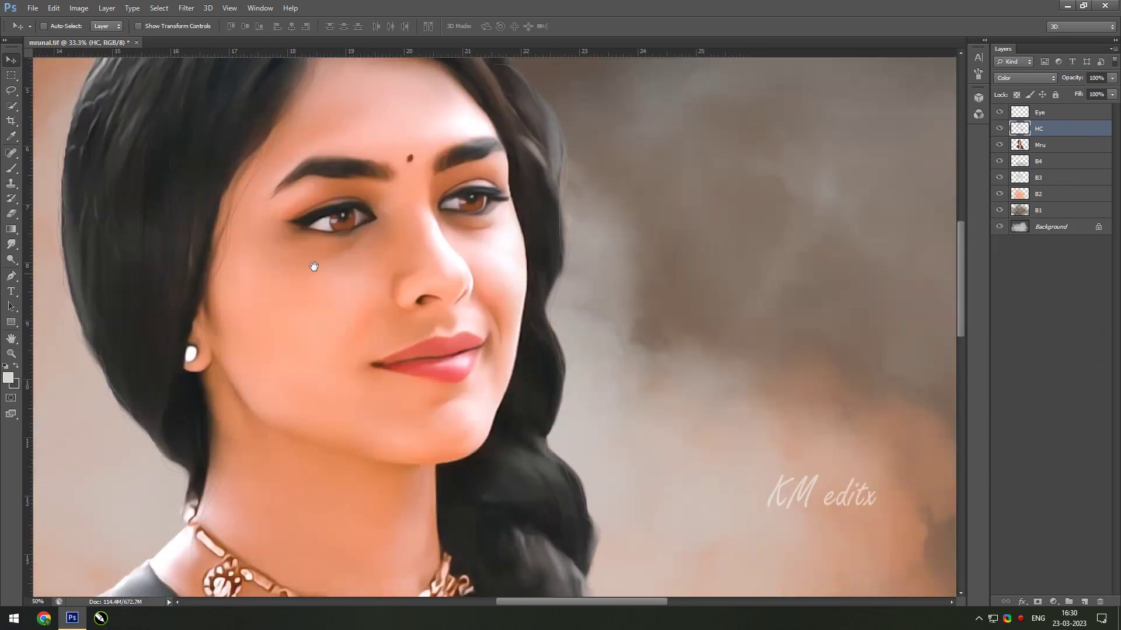
key(ctrl+plus)
Step: Create a new layer named Lips and set the foreground colour to red
ctrl+click(1084, 602)
double_click(1040, 144)
text(Li)
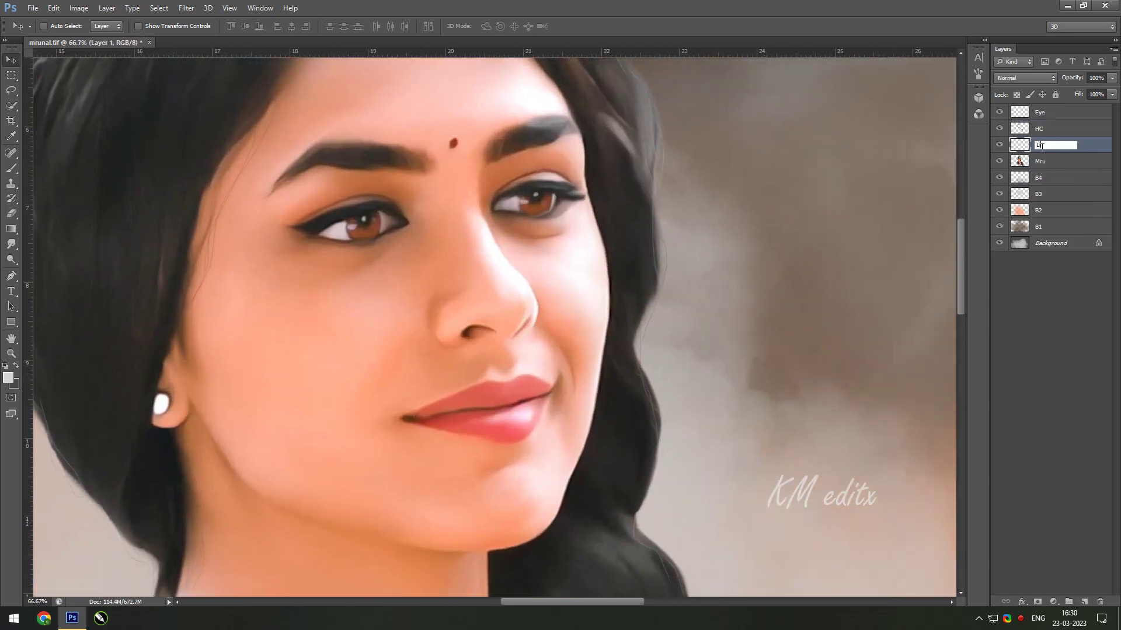
text(ps)
key(Return)
click(11, 136)
click(8, 377)
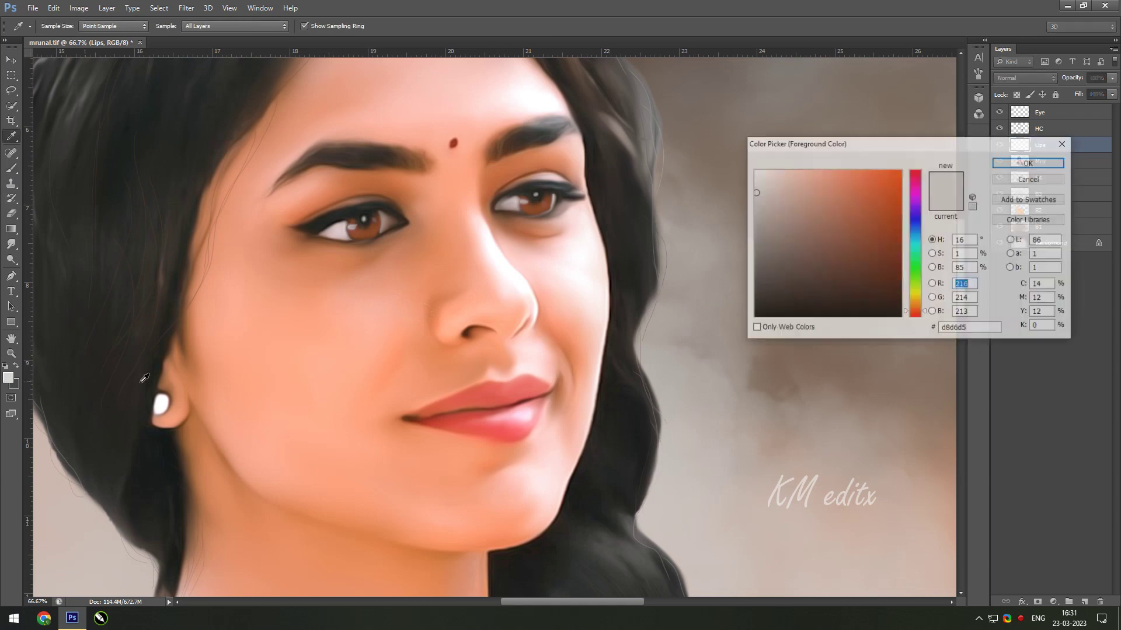
click(887, 211)
click(1027, 162)
Step: Brush red over the lips and their corners, then blend the layer in Soft Light
key(b)
mouse_move(428, 415)
mouse_down()
mouse_move(546, 386)
mouse_move(457, 419)
mouse_move(536, 403)
mouse_move(479, 435)
mouse_move(560, 405)
mouse_up()
key(bracketleft)
key(bracketright)
key(bracketright)
key(bracketleft)
key(bracketleft)
key(bracketleft)
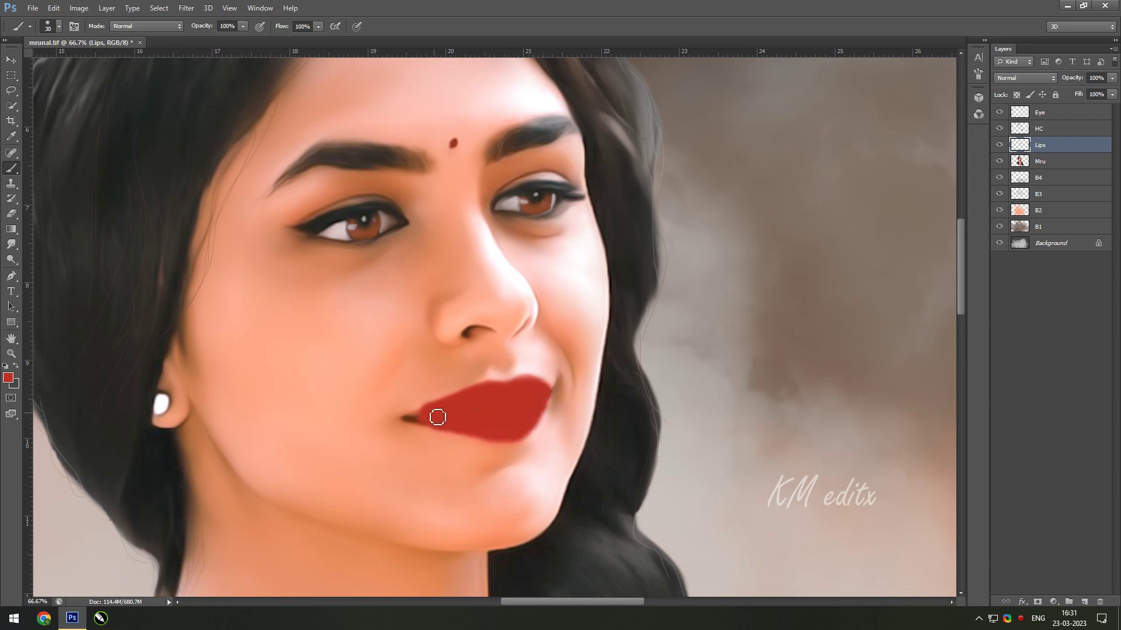
drag(435, 413, 428, 424)
click(1025, 78)
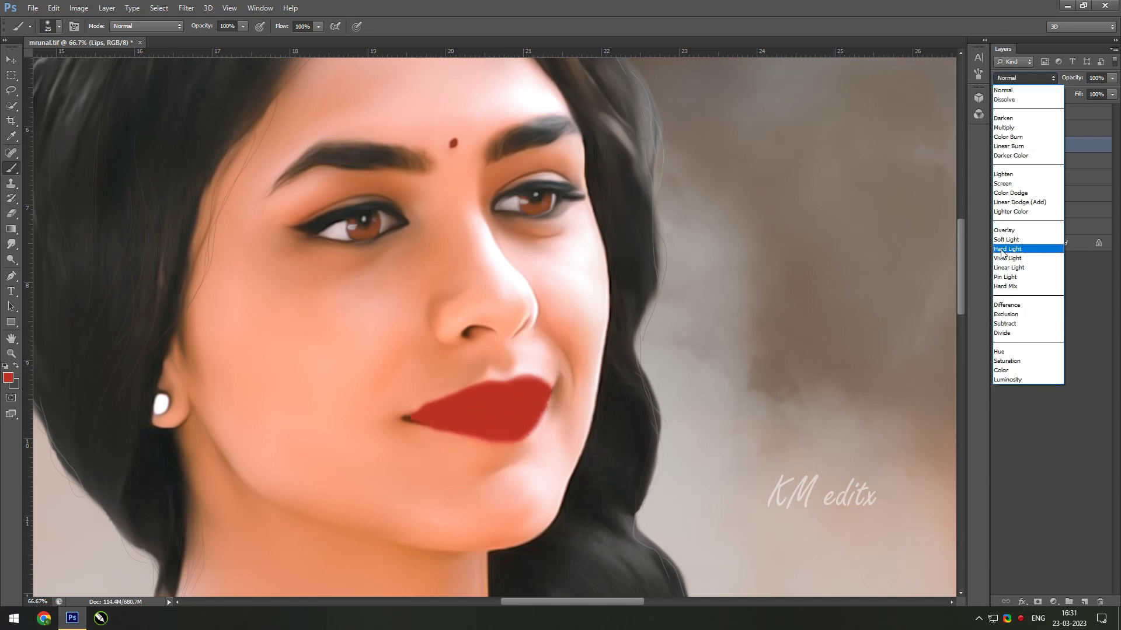
click(1018, 251)
key(e)
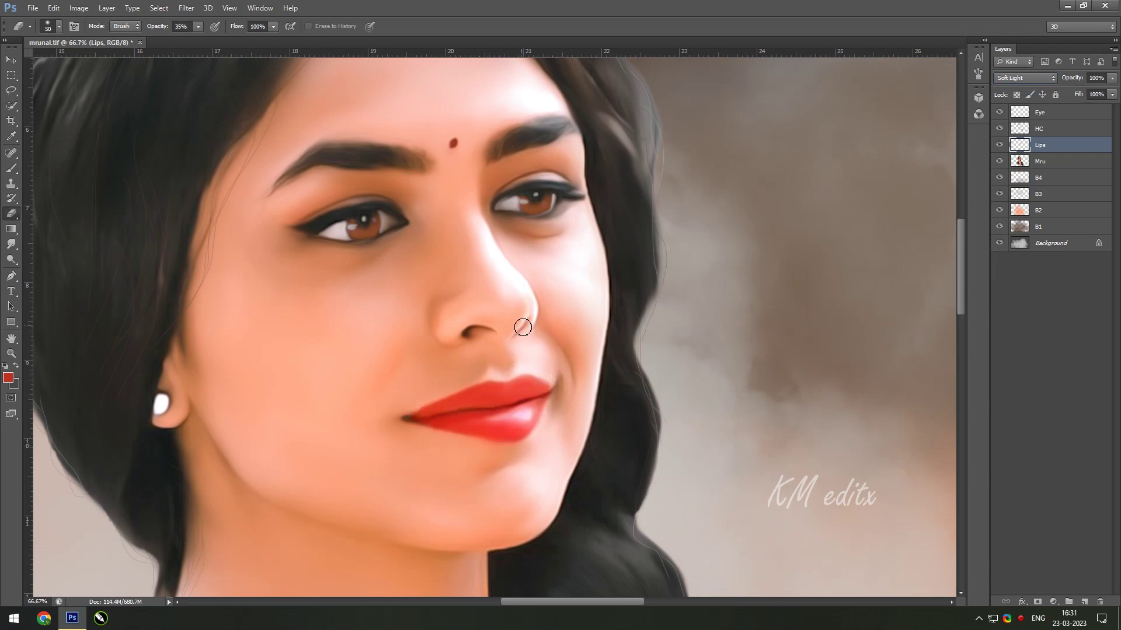
key(0)
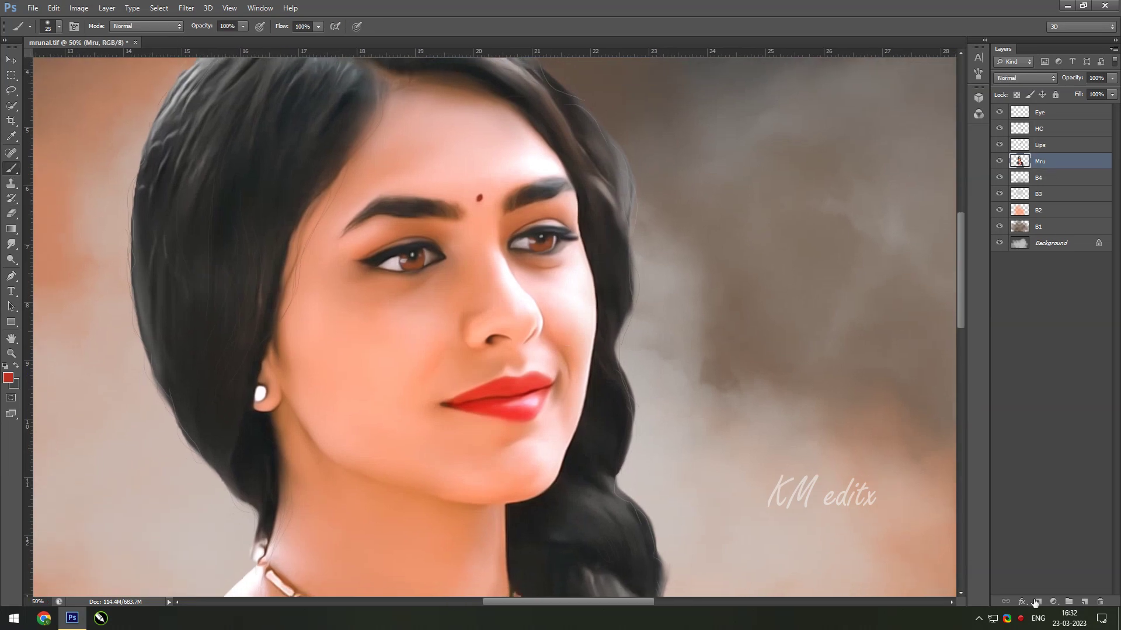
Step: Add a new layer named Fou and pick an orange-brown foreground colour
click(1084, 602)
double_click(1042, 161)
text(Fou)
key(Return)
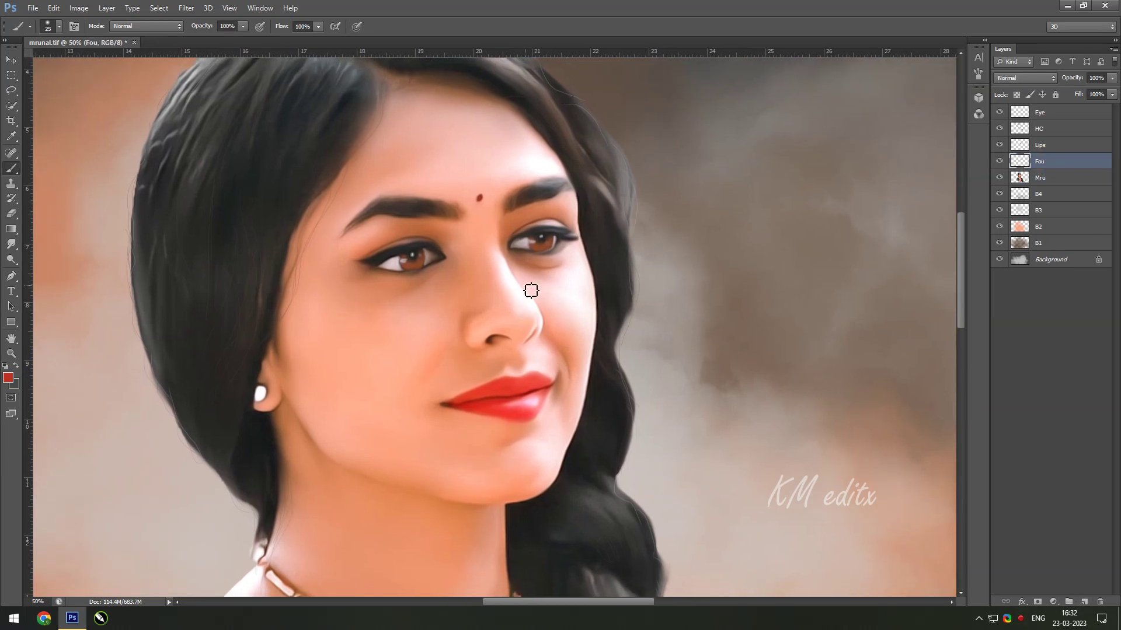
click(8, 378)
click(914, 303)
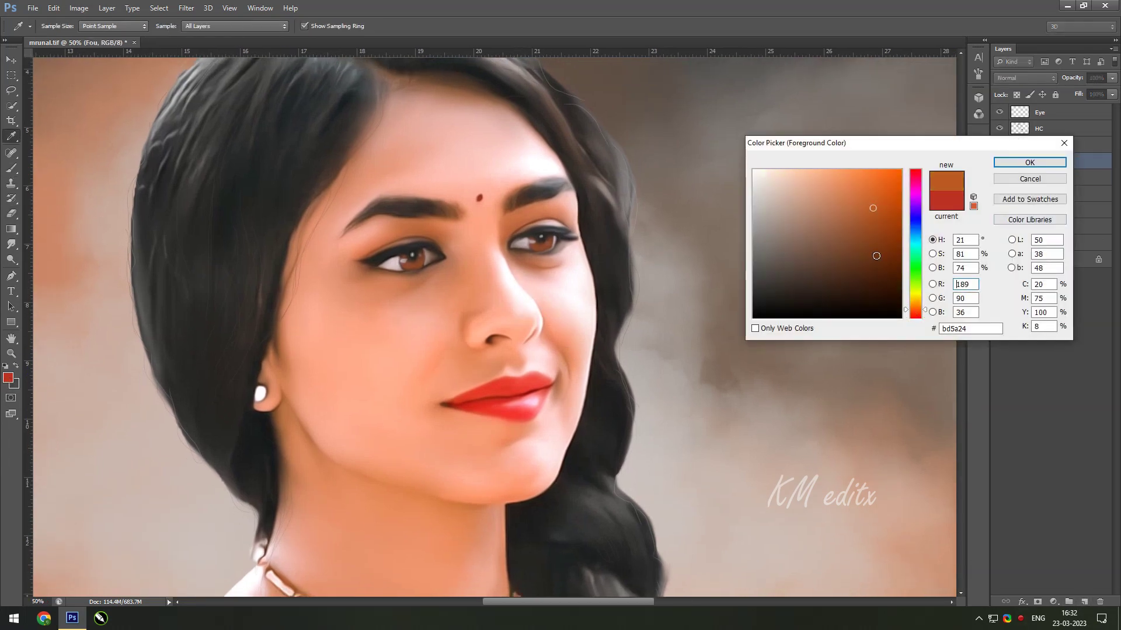
click(1021, 161)
Step: Paint brown contour strokes along the nose and lips, and set the layer opacity to 71%
drag(506, 255, 571, 387)
drag(453, 353, 435, 411)
key(ctrl+z)
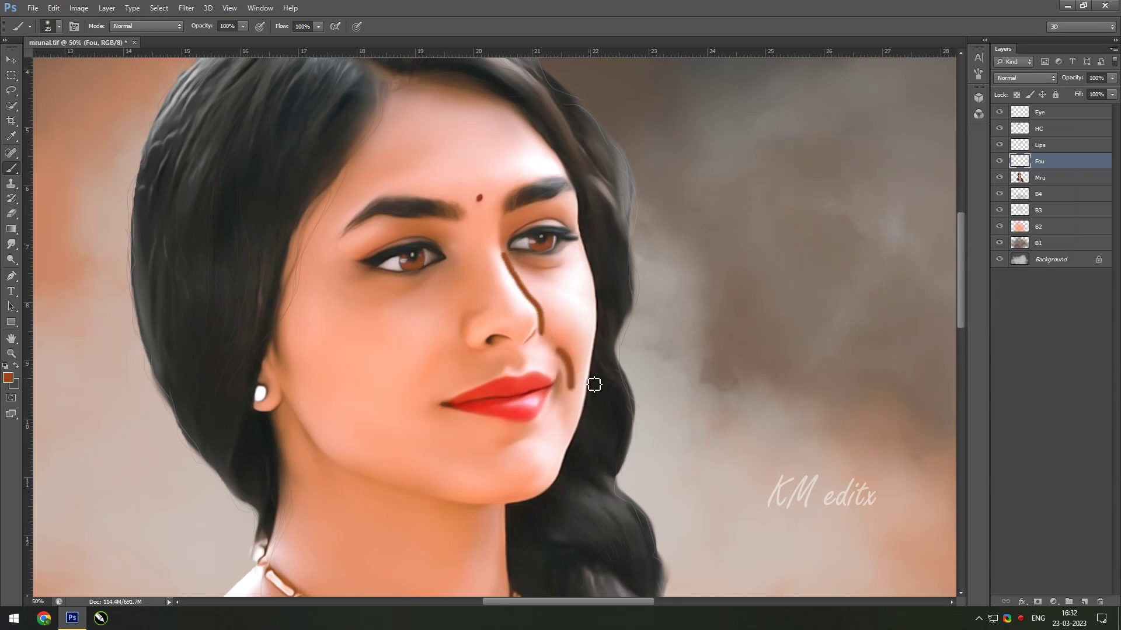
key(bracketleft)
key(bracketleft)
key(bracketleft)
click(1025, 78)
click(1005, 248)
key(ctrl+z)
click(1111, 78)
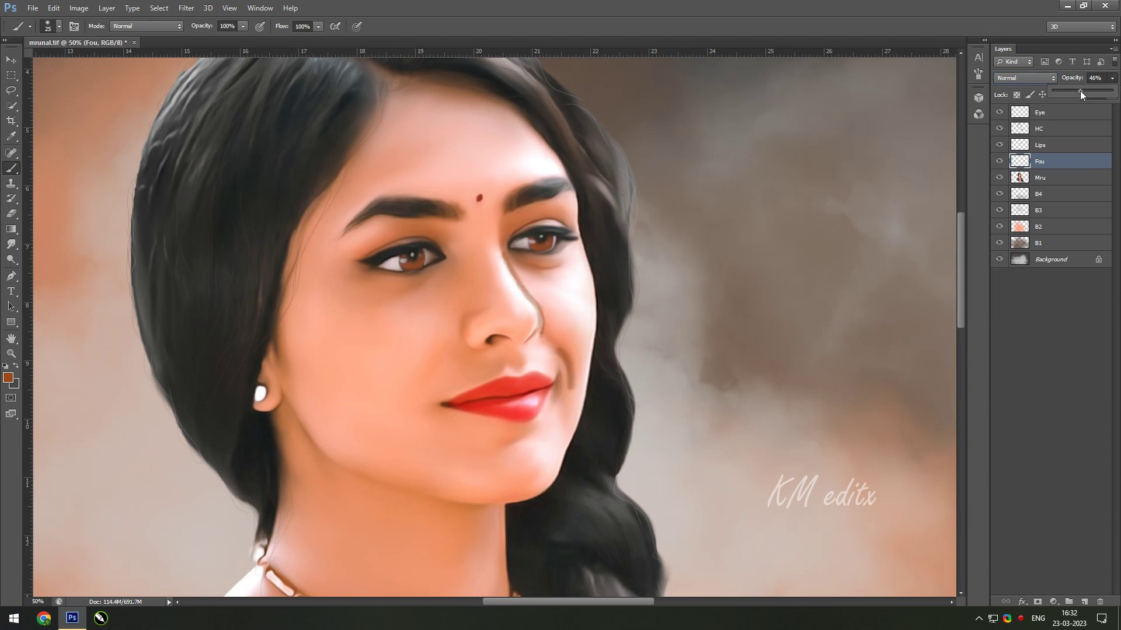
drag(1080, 91, 1096, 92)
Step: Smudge the nose-line tail at 52% strength, lighten its upper part, and raise layer opacity
click(11, 244)
key(ctrl+plus)
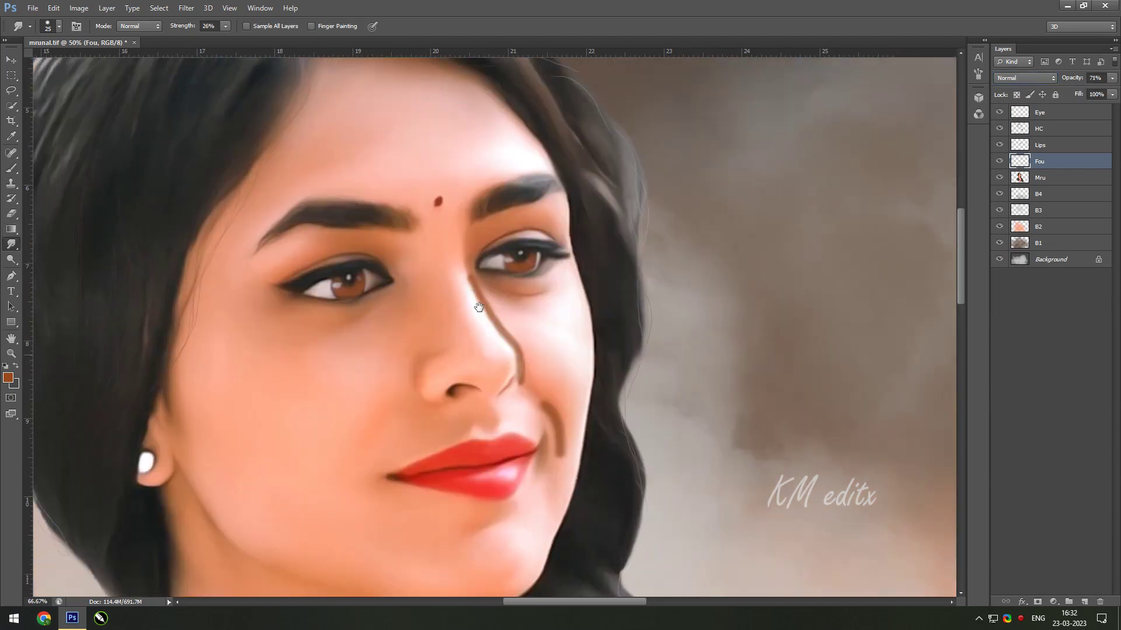
drag(239, 37, 241, 38)
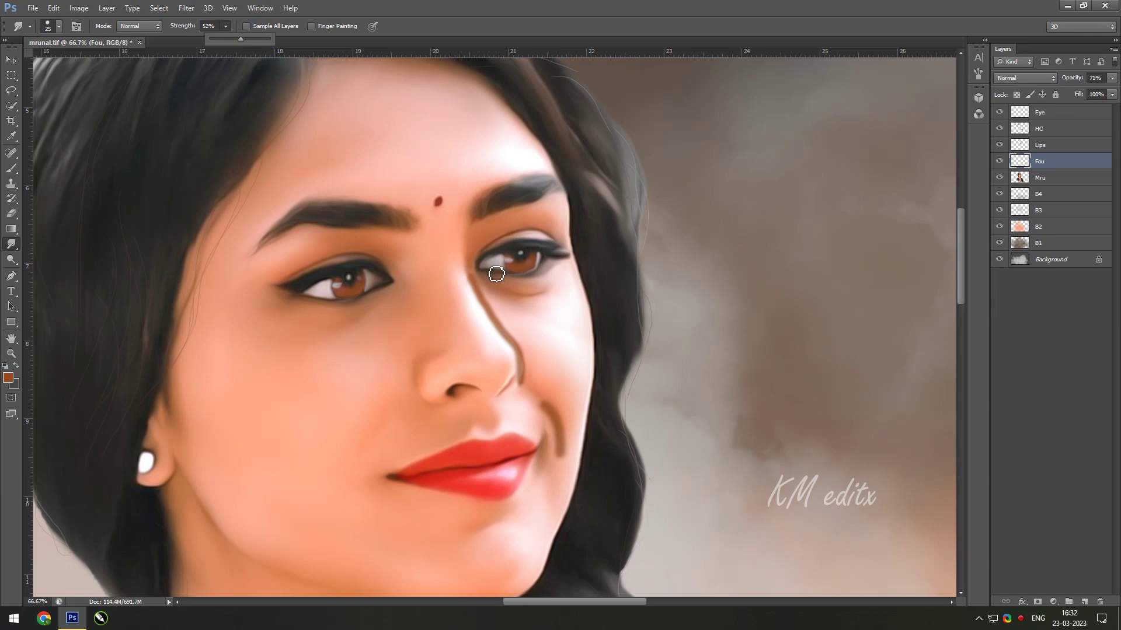
drag(486, 388, 470, 405)
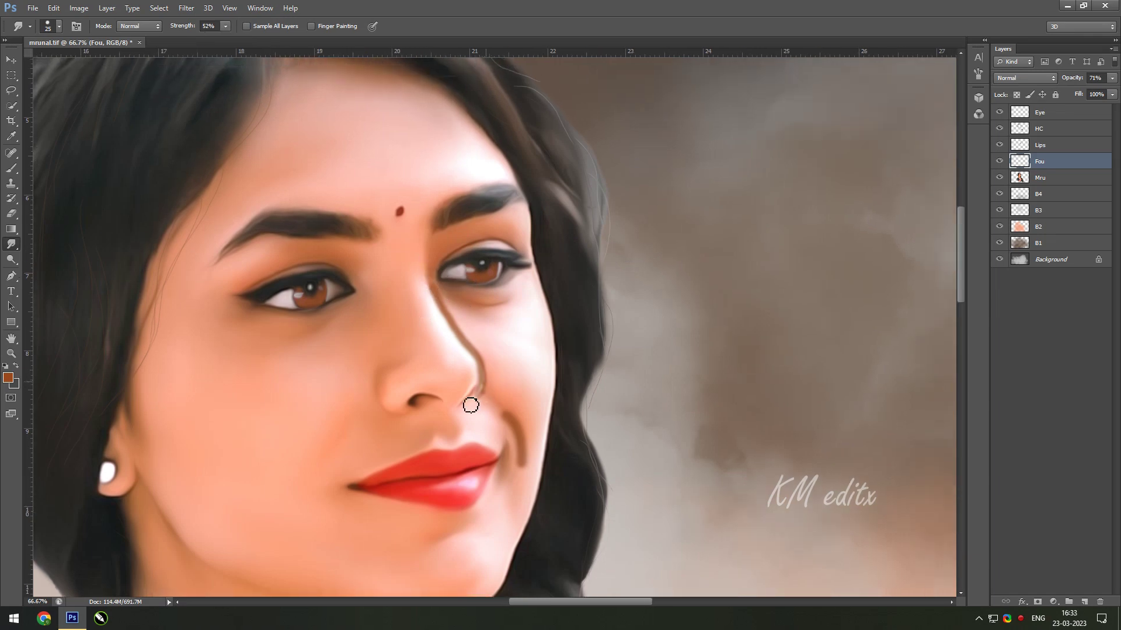
click(11, 213)
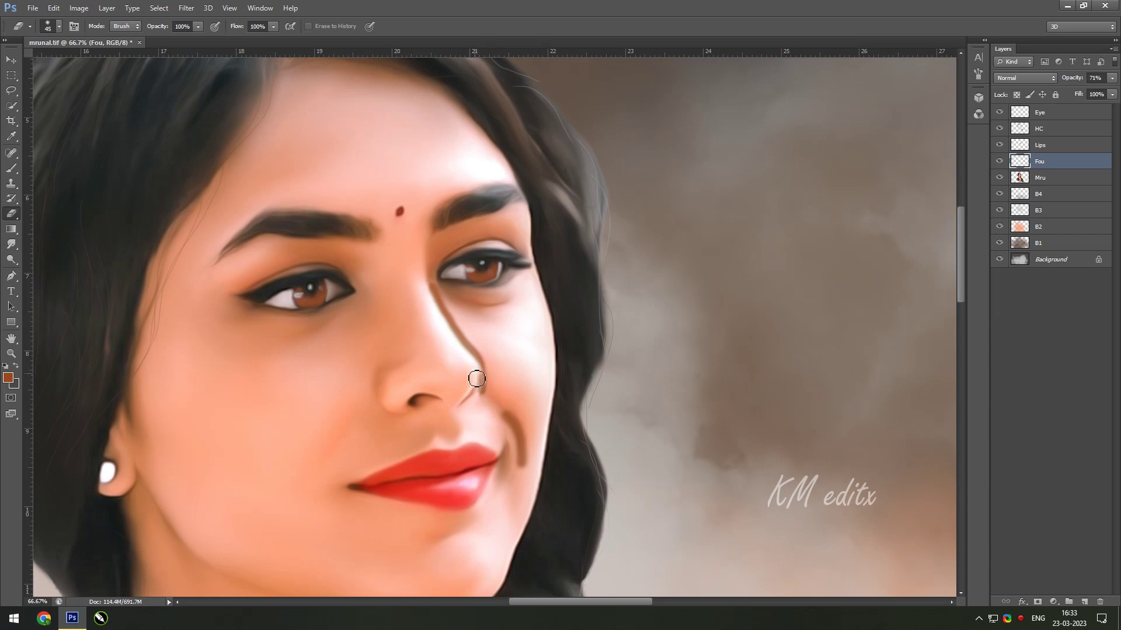
mouse_move(493, 366)
mouse_down()
mouse_move(437, 318)
mouse_move(463, 358)
mouse_move(421, 273)
mouse_up()
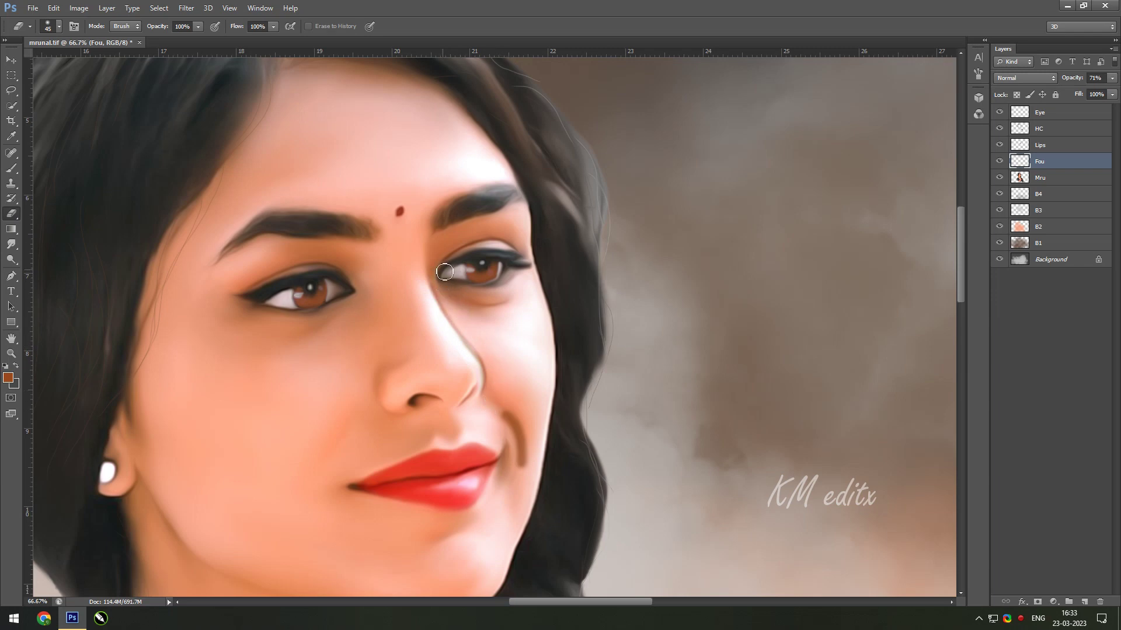
click(1112, 78)
drag(1098, 92, 1103, 93)
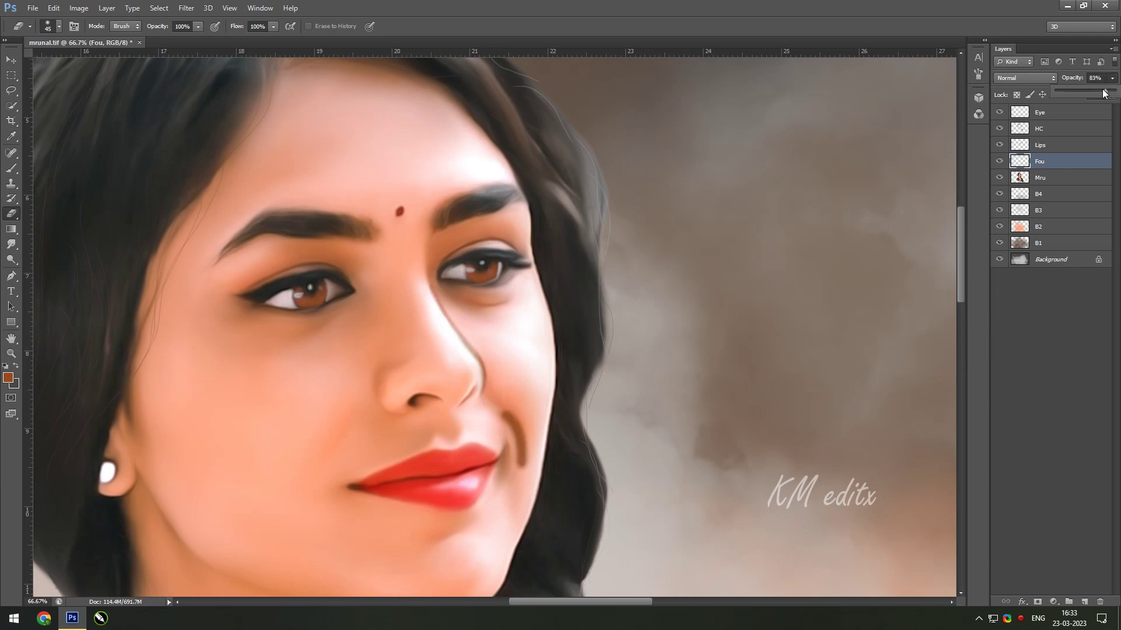
scroll(613, 300, down, 2)
scroll(532, 358, up, 2)
scroll(497, 360, up, 1)
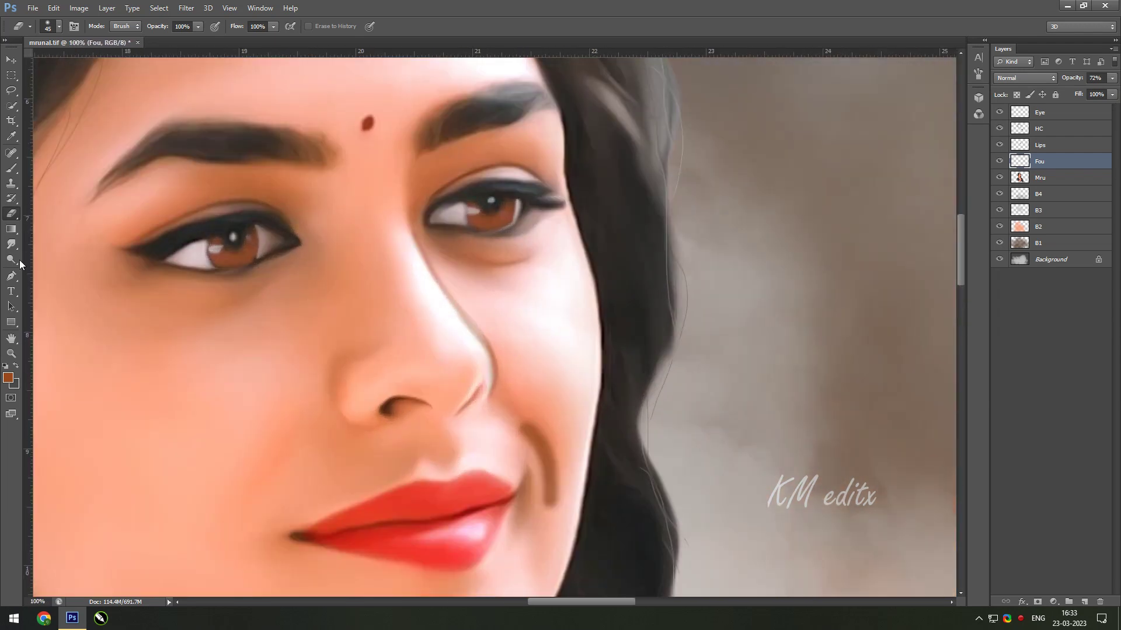
Step: Smooth and erase along the nose-edge contour and remove the brown smile line by the lips
key(r)
drag(498, 360, 491, 368)
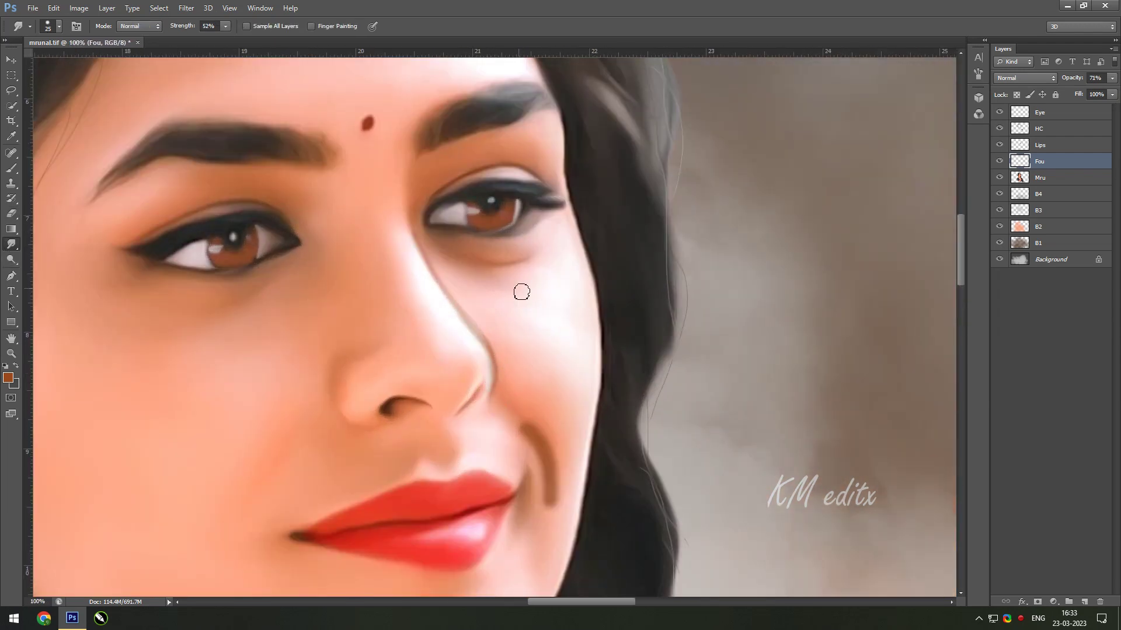
click(11, 213)
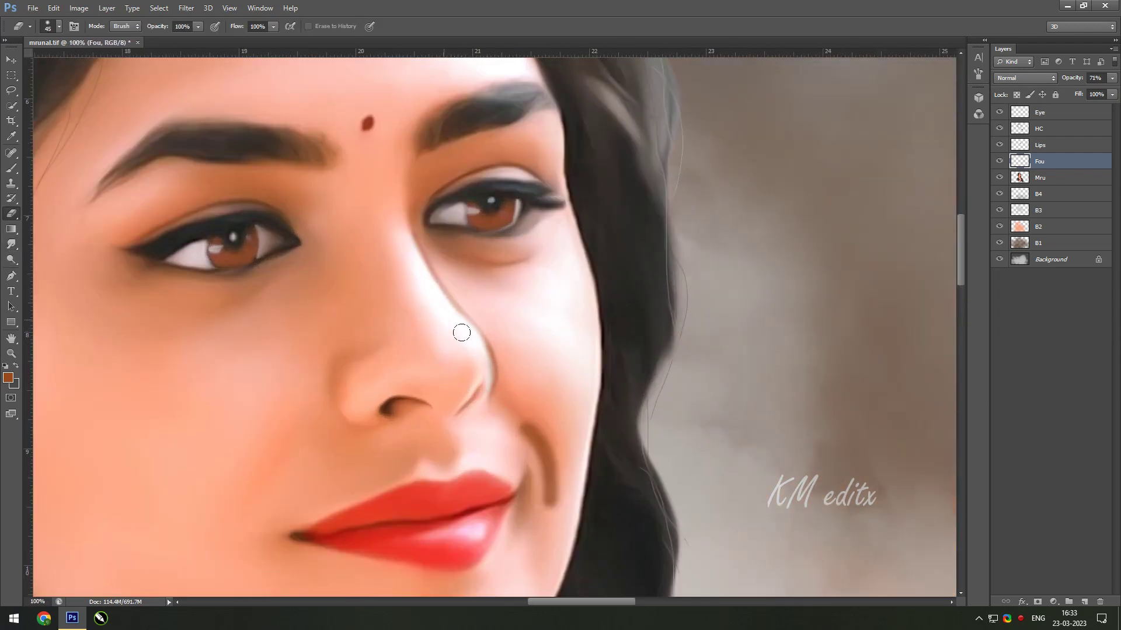
drag(412, 258, 447, 312)
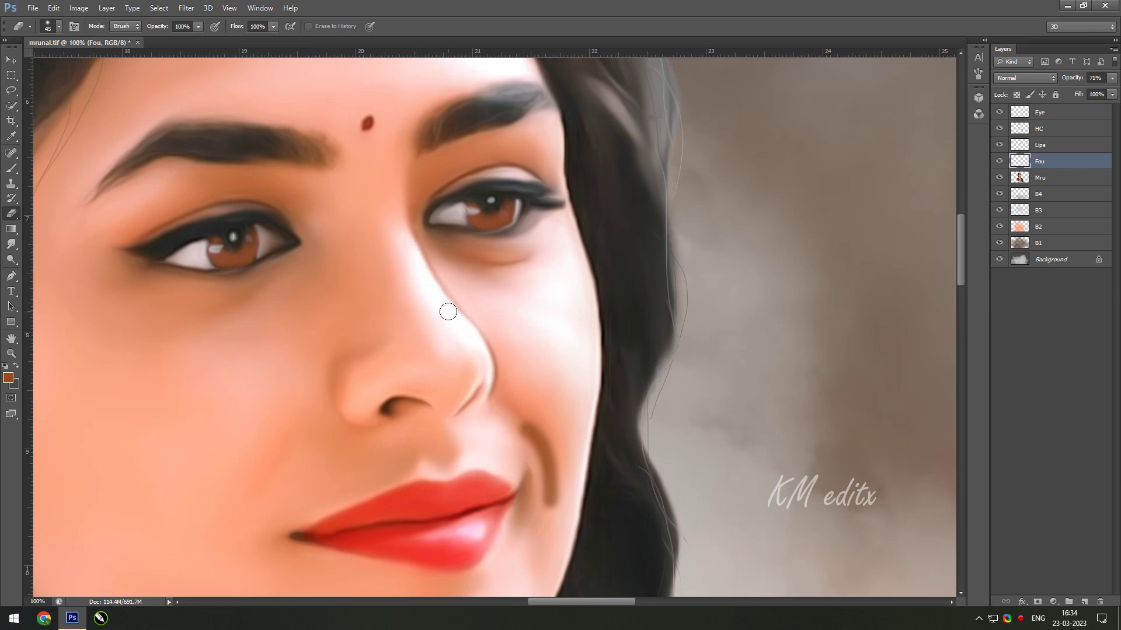
drag(613, 396, 441, 278)
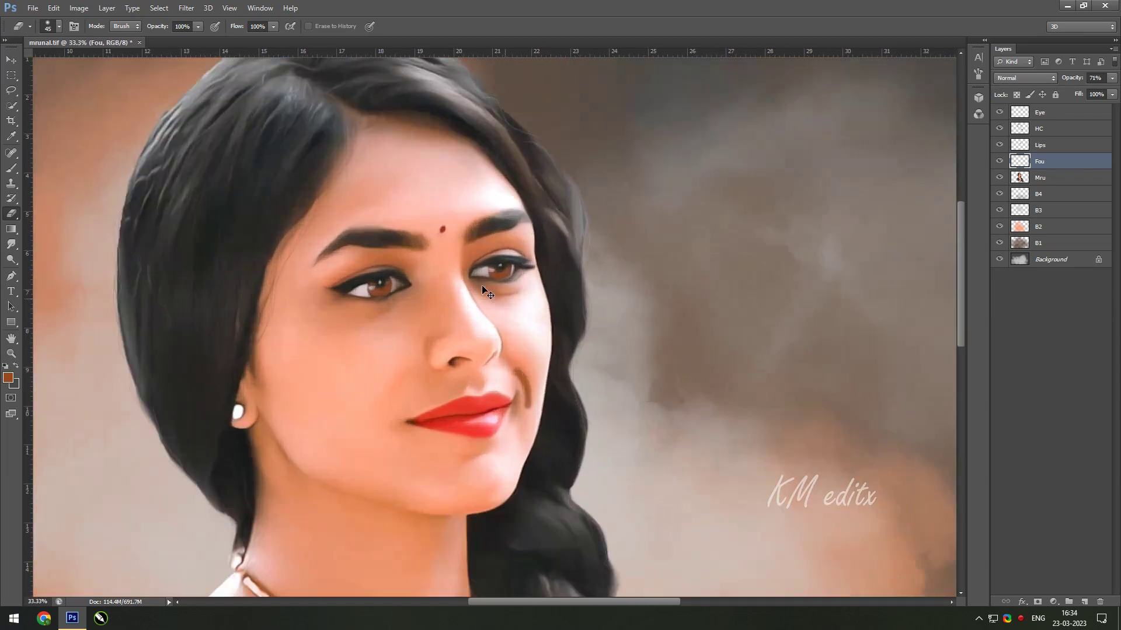
drag(461, 321, 537, 332)
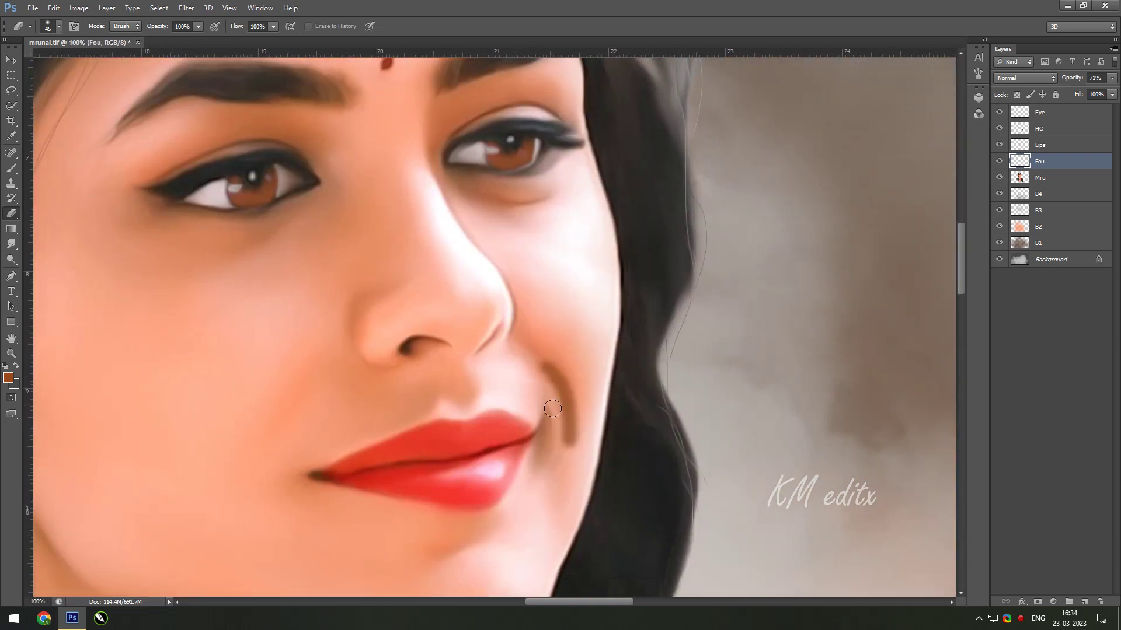
mouse_move(553, 409)
mouse_down()
mouse_move(580, 367)
mouse_move(562, 363)
mouse_move(575, 440)
mouse_move(554, 422)
mouse_up()
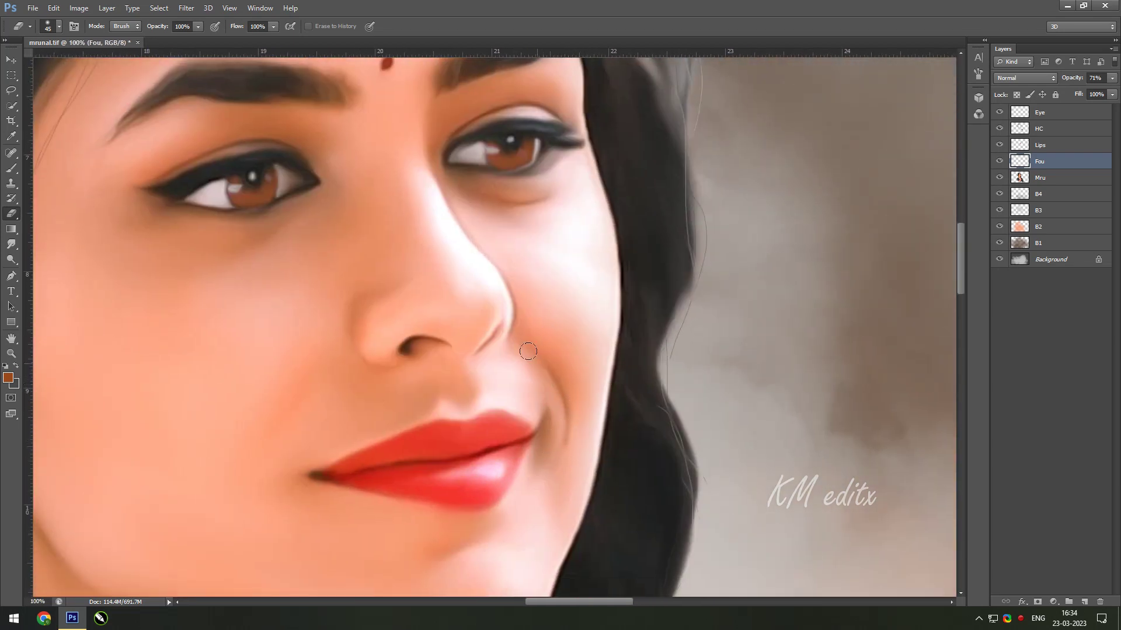
scroll(566, 462, down, 3)
scroll(475, 275, up, 3)
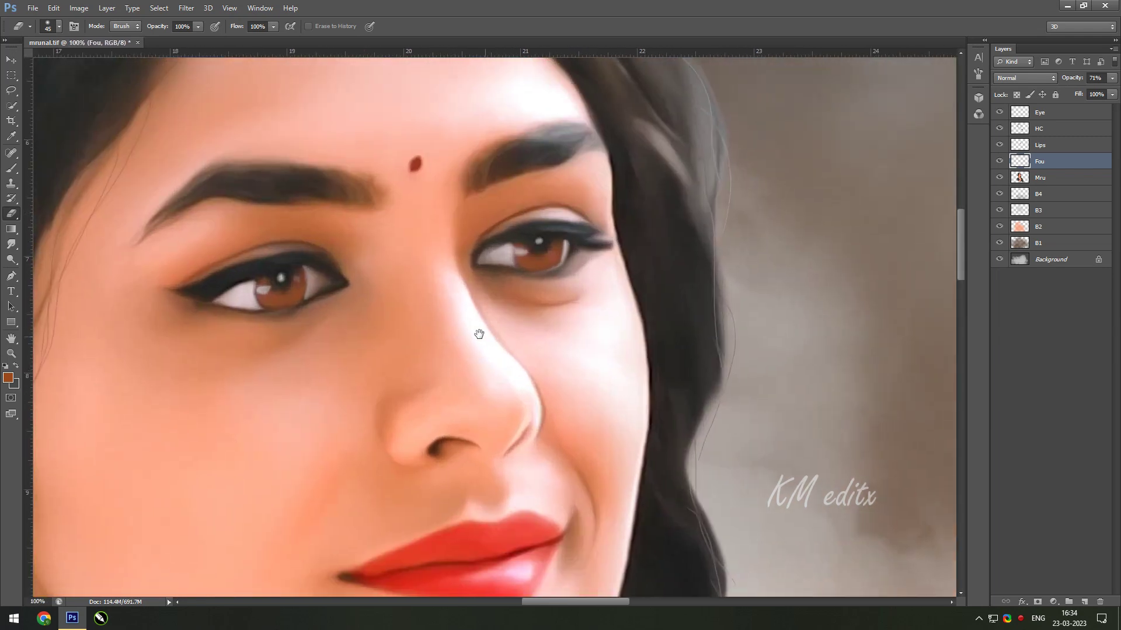
scroll(475, 330, down, 4)
drag(470, 327, 447, 344)
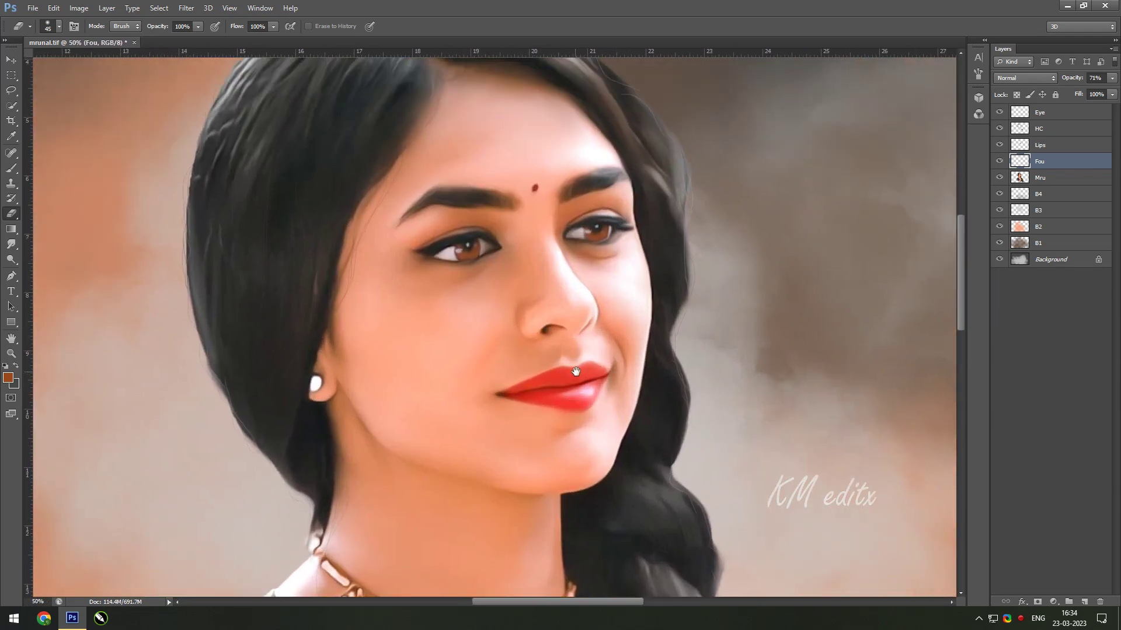
Step: Paint a brown smile line left of the lips, then thin and fade it
click(12, 168)
drag(496, 350, 482, 375)
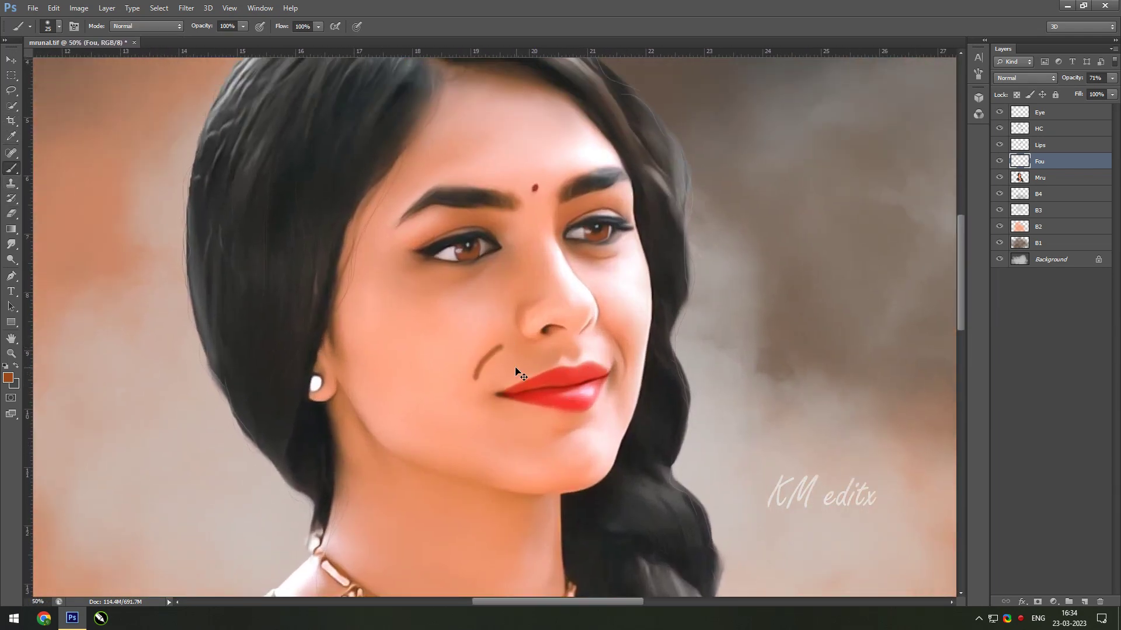
key(e)
scroll(500, 364, up, 2)
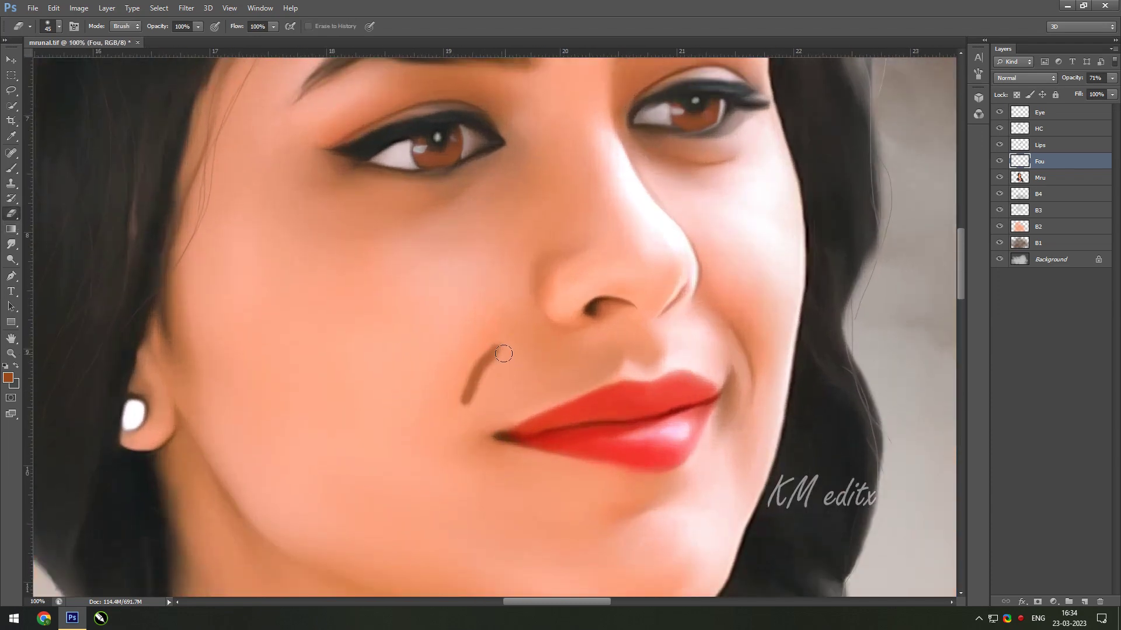
mouse_move(451, 403)
mouse_down()
mouse_move(487, 333)
mouse_move(460, 425)
mouse_move(508, 347)
mouse_up()
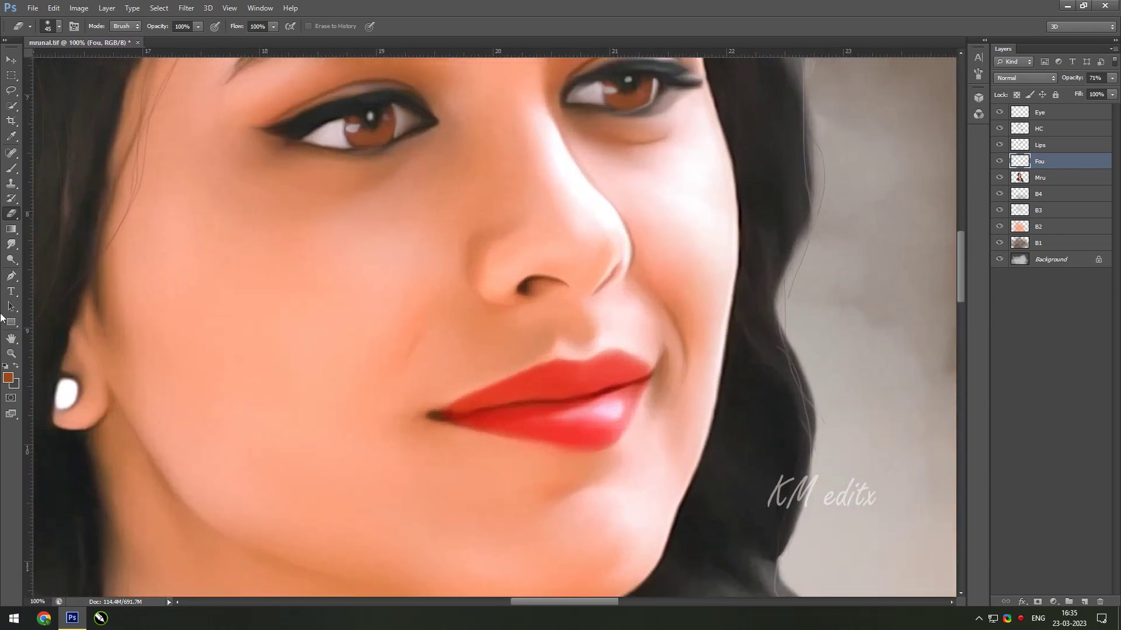
Step: Outline the upper and lower lips in brown, undoing the too-thick lower outline
click(11, 168)
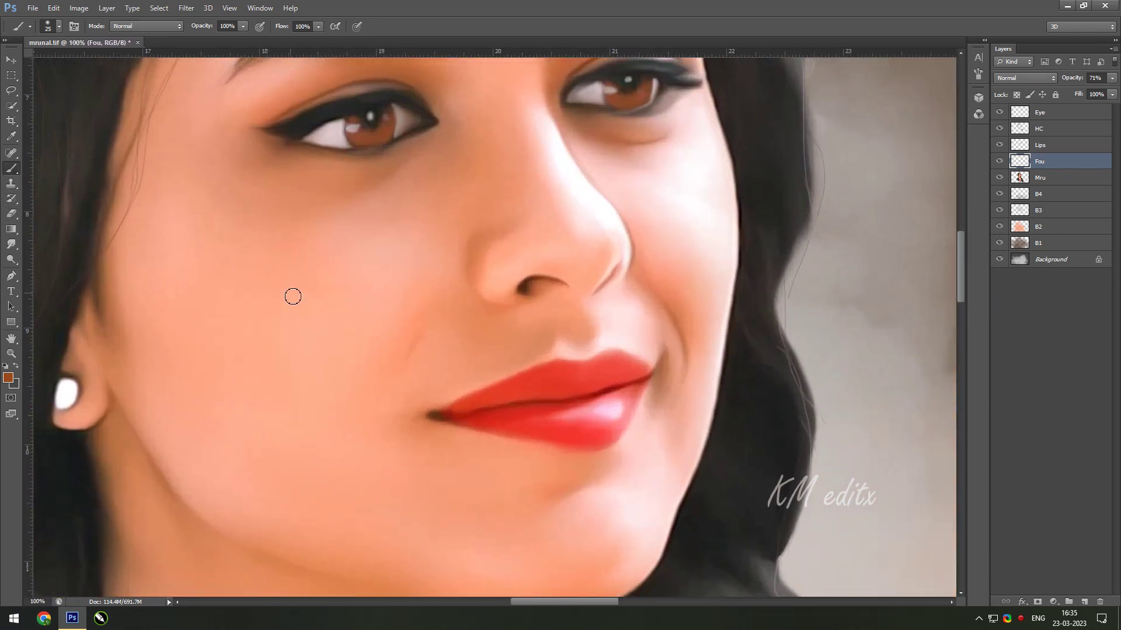
key(bracketleft)
mouse_move(436, 415)
mouse_down()
mouse_move(518, 375)
mouse_move(656, 367)
mouse_up()
mouse_move(430, 420)
mouse_down()
mouse_move(561, 453)
mouse_move(646, 421)
mouse_move(662, 391)
mouse_move(438, 420)
mouse_move(532, 445)
mouse_move(623, 438)
mouse_move(658, 374)
mouse_up()
key(ctrl+z)
Step: Erase and soften the brown lip outlines along the edges and corners
key(e)
mouse_move(452, 429)
mouse_down()
mouse_move(475, 443)
mouse_move(616, 453)
mouse_move(583, 458)
mouse_up()
drag(485, 372, 407, 434)
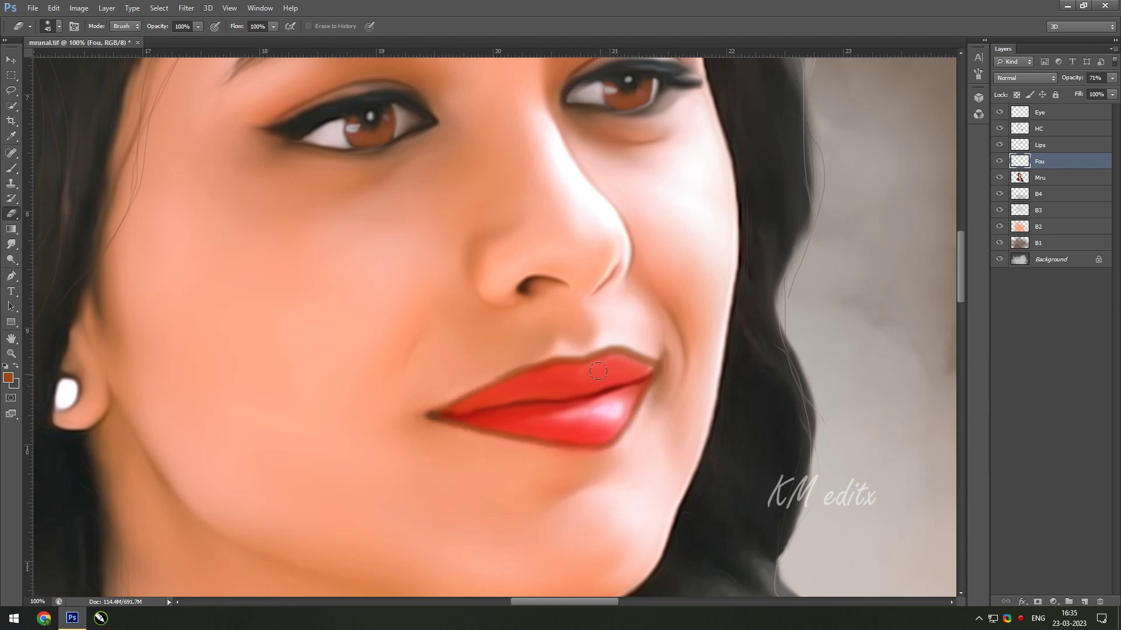
mouse_move(453, 379)
mouse_down()
mouse_move(633, 341)
mouse_move(642, 358)
mouse_up()
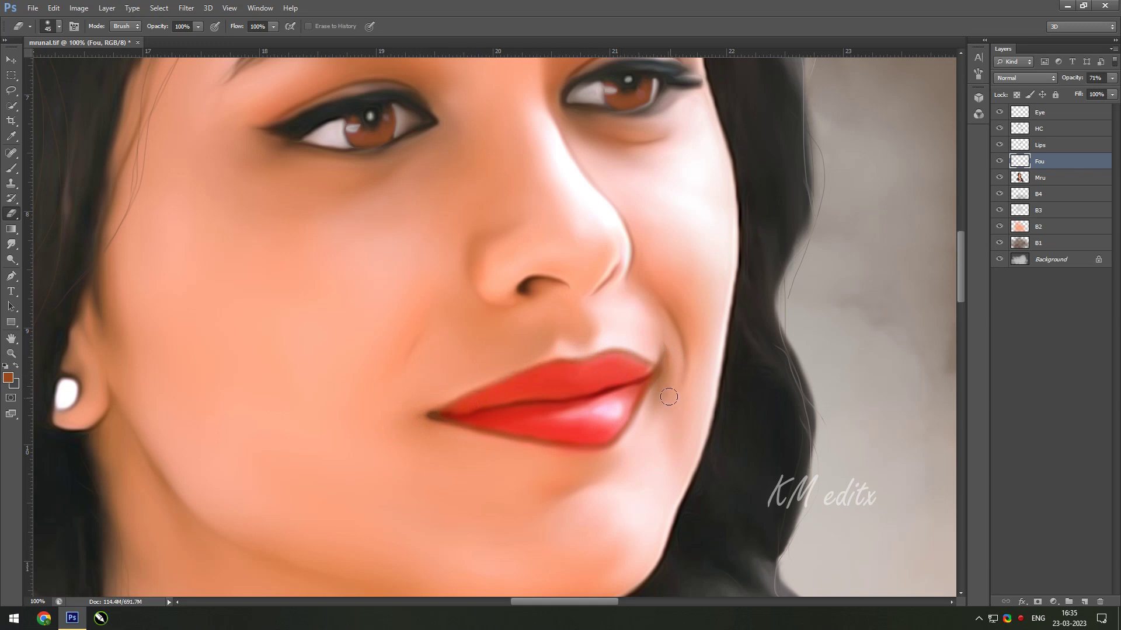
key(bracketleft)
mouse_move(661, 369)
mouse_down()
mouse_move(645, 408)
mouse_move(639, 394)
mouse_move(627, 418)
mouse_move(575, 444)
mouse_move(474, 433)
mouse_up()
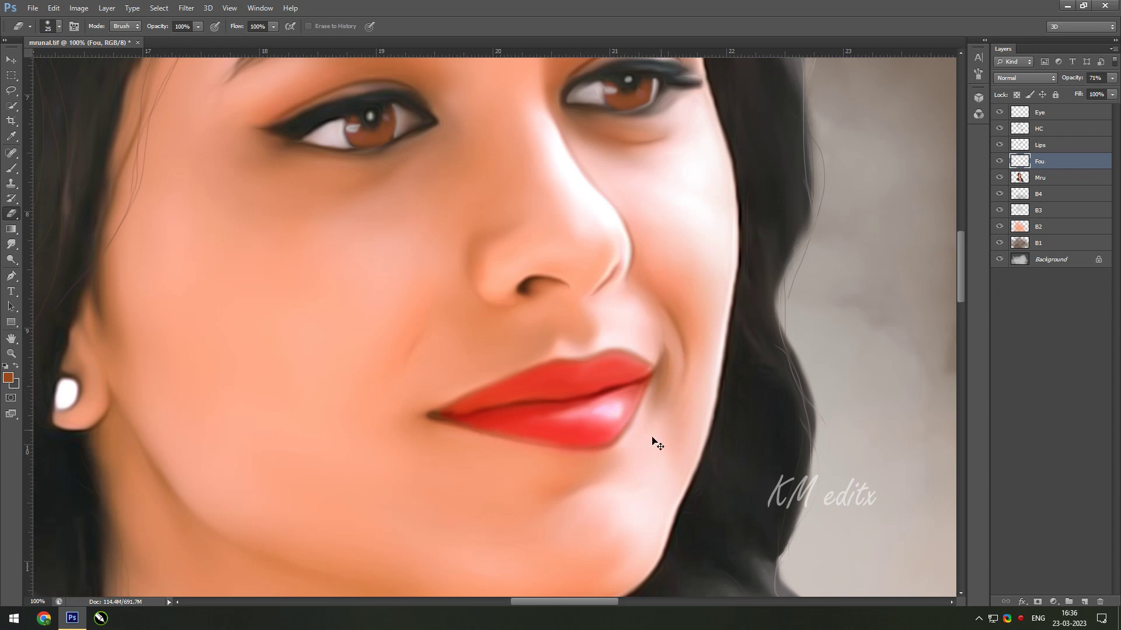
drag(655, 440, 465, 440)
drag(575, 441, 508, 442)
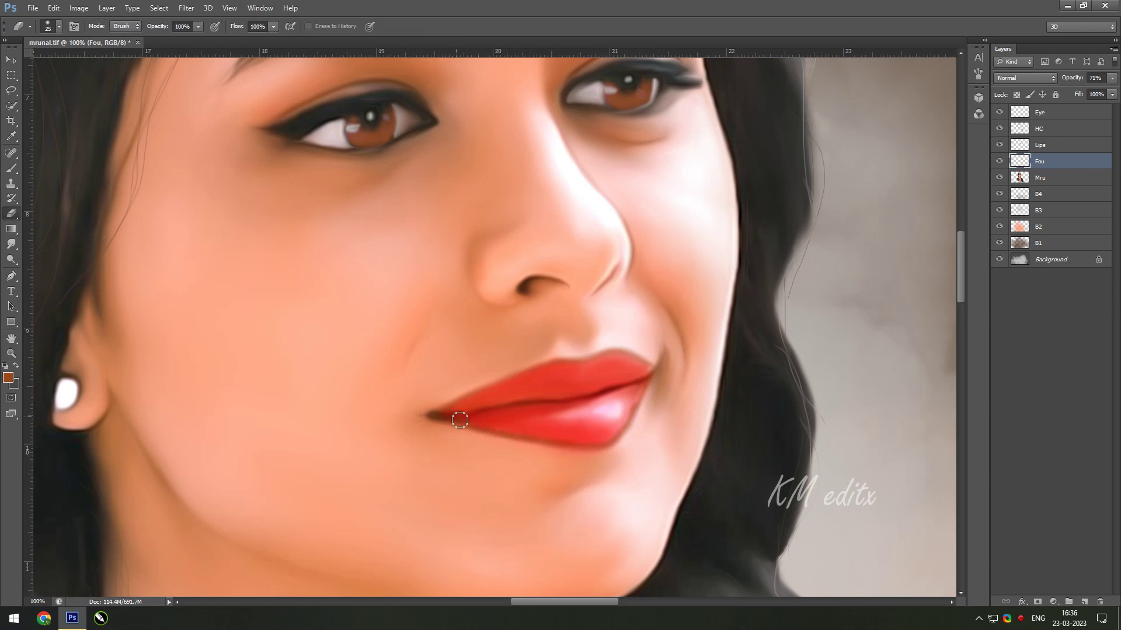
drag(461, 421, 639, 403)
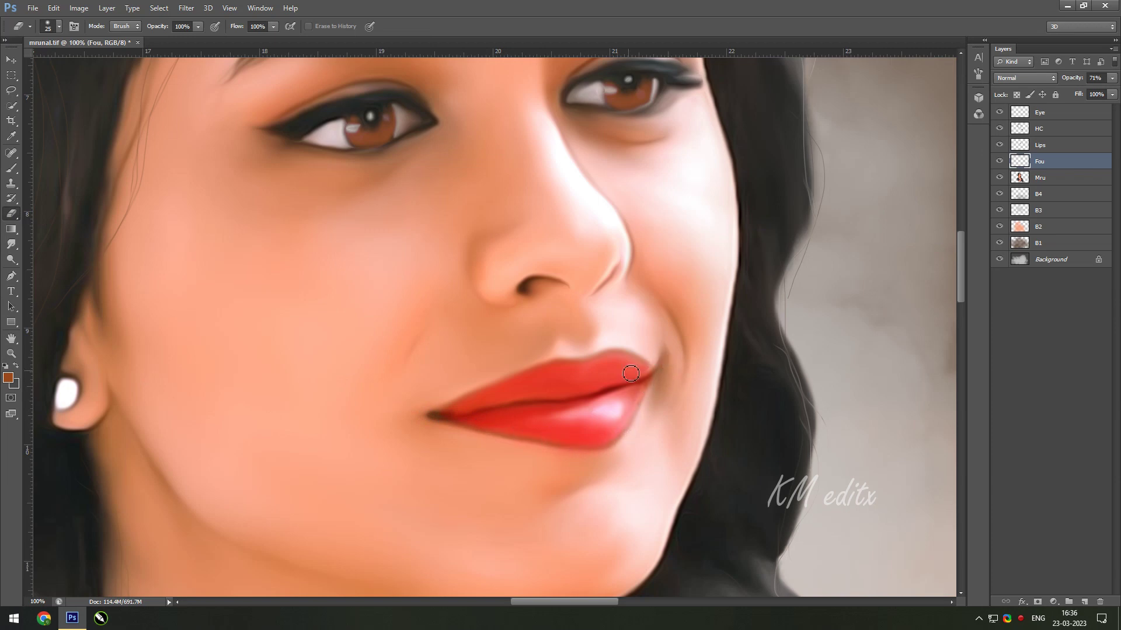
click(11, 244)
key(alt+bracketleft)
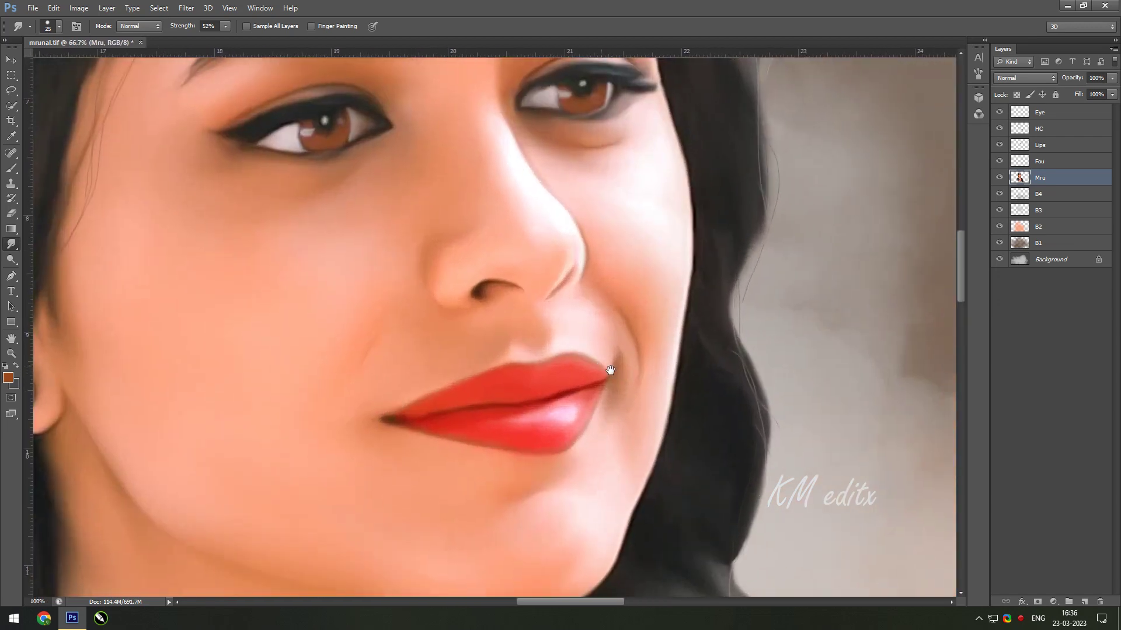
Step: Set the Eraser to about 9% opacity and adjust its size
key(e)
key(bracketright)
key(bracketright)
key(bracketright)
key(0)
key(9)
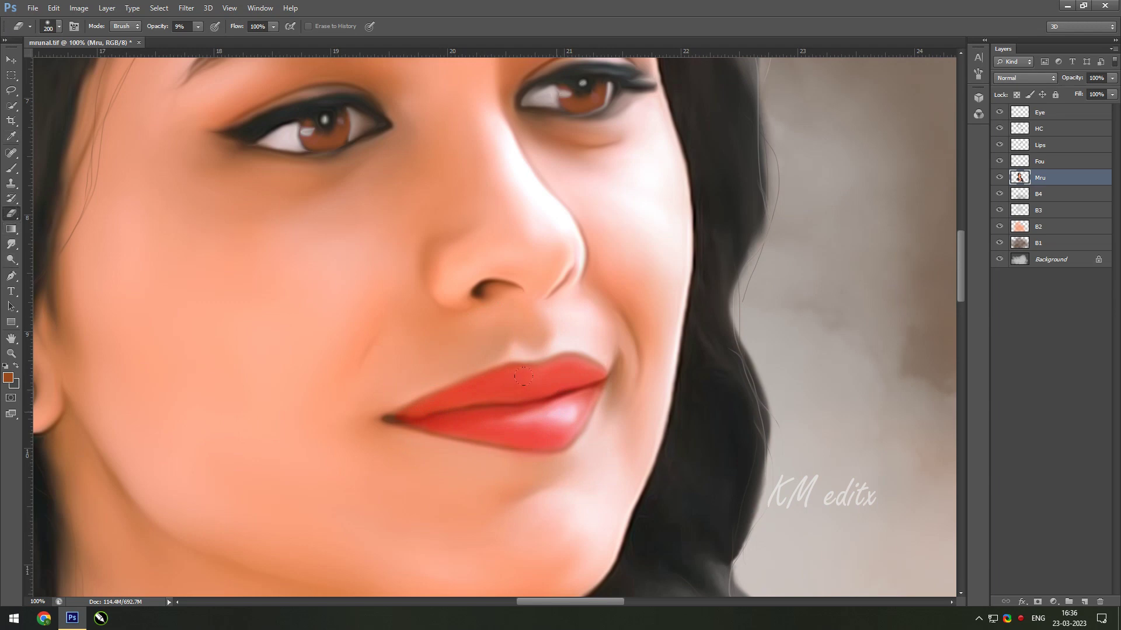
key(bracketleft)
click(198, 26)
click(604, 411)
Step: Switch between the Mru and Fou layers, ending on Fou with a medium low-opacity eraser
click(1072, 168)
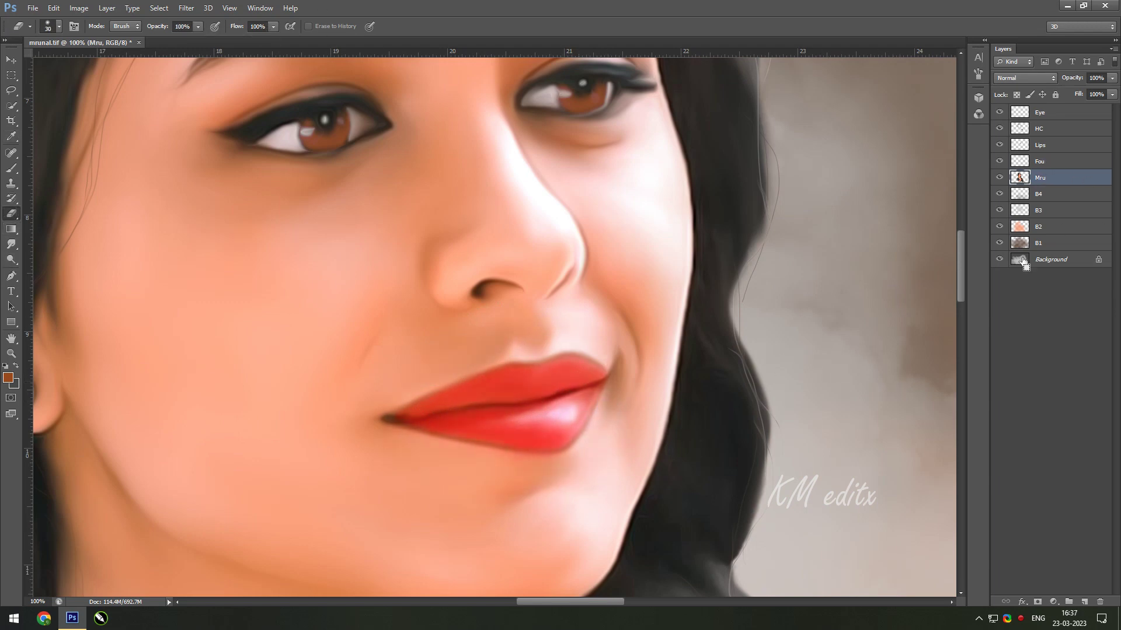
click(1063, 178)
key(r)
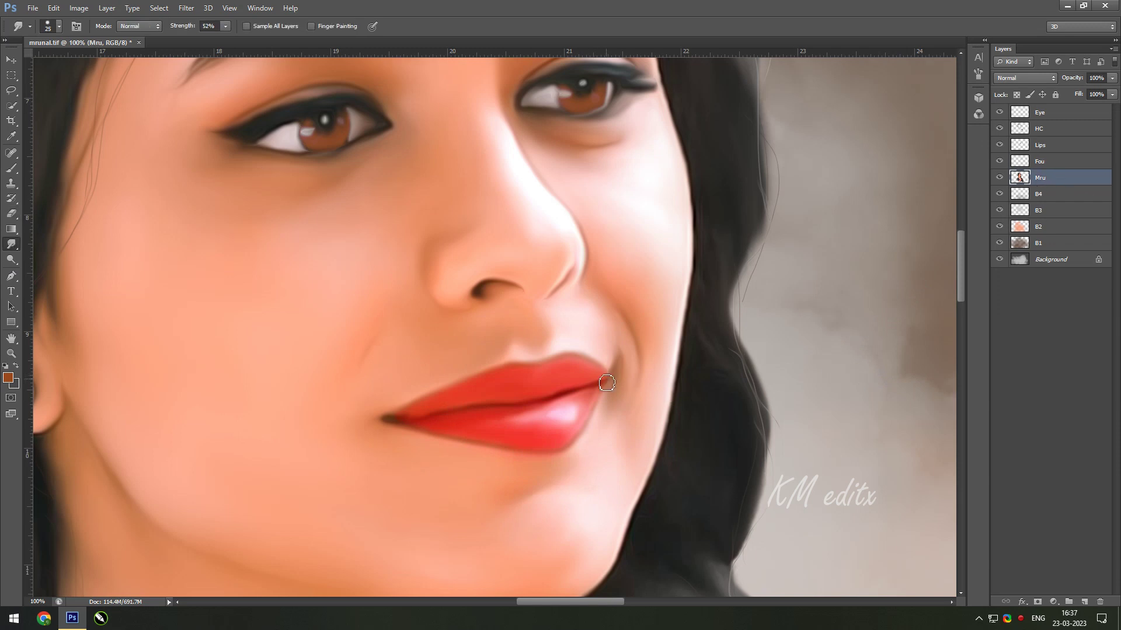
click(1045, 167)
key(e)
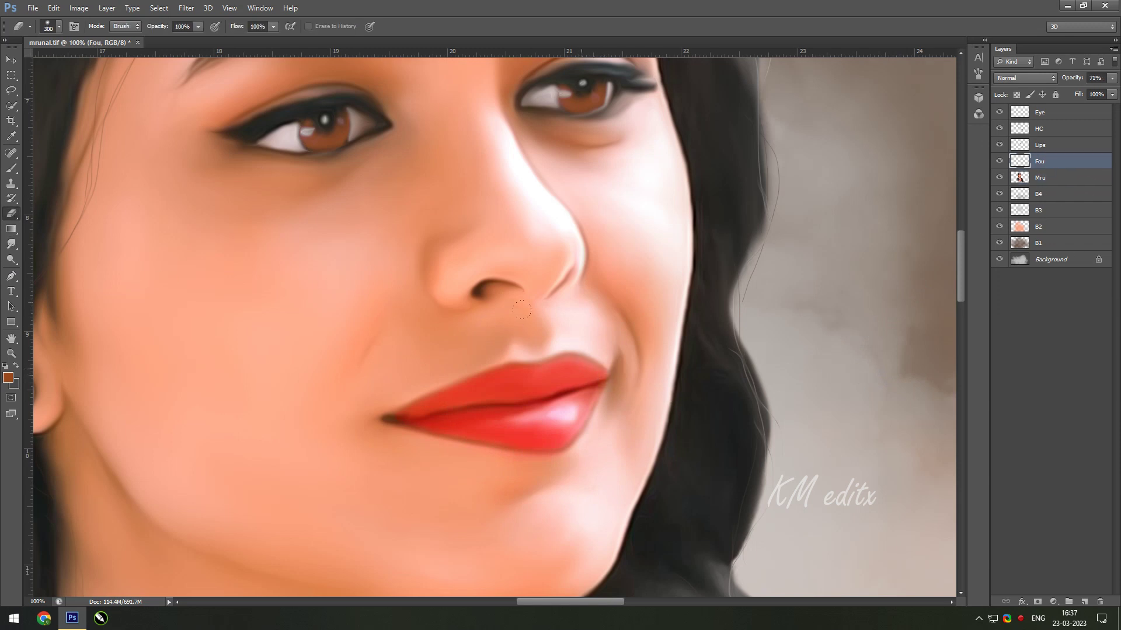
key(bracketright)
click(198, 26)
key(bracketleft)
key(bracketleft)
key(bracketleft)
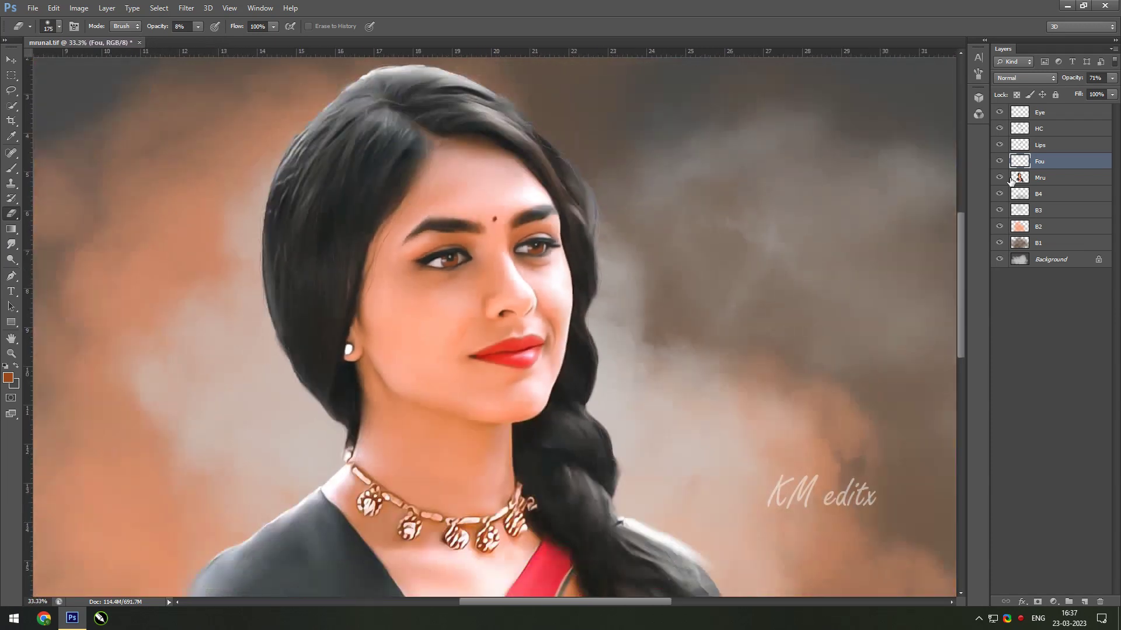
Step: Apply Unsharp Mask to the Mru layer with Amount 9% and a wide radius
click(1012, 177)
click(186, 8)
click(350, 258)
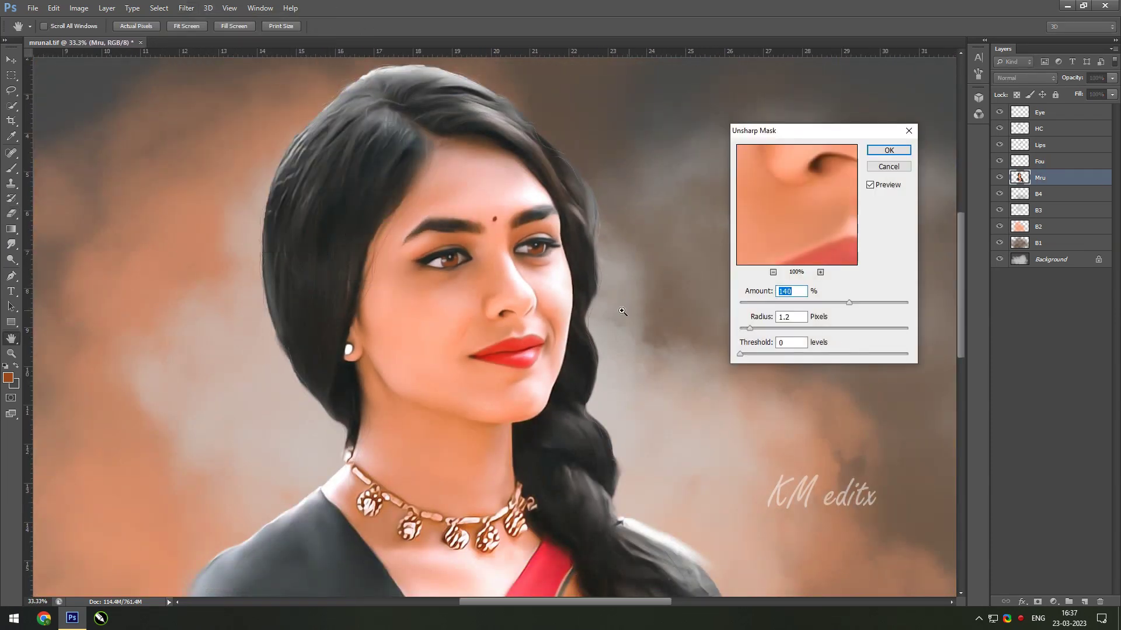
ctrl+click(623, 311)
click(747, 302)
click(842, 328)
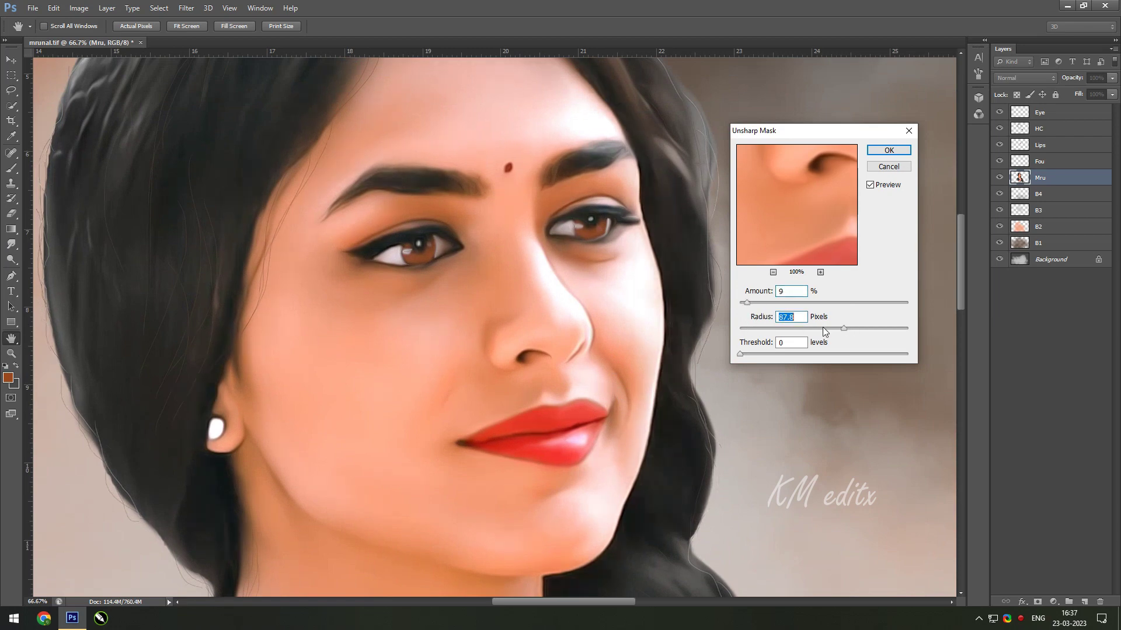
click(823, 329)
drag(819, 198, 820, 217)
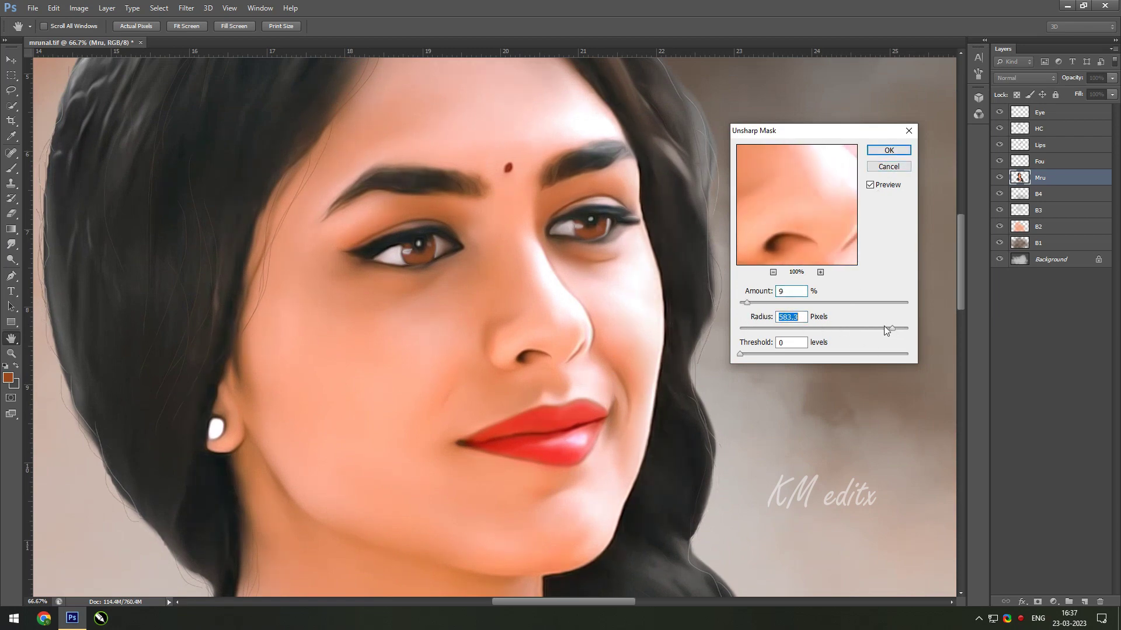
click(888, 150)
key(e)
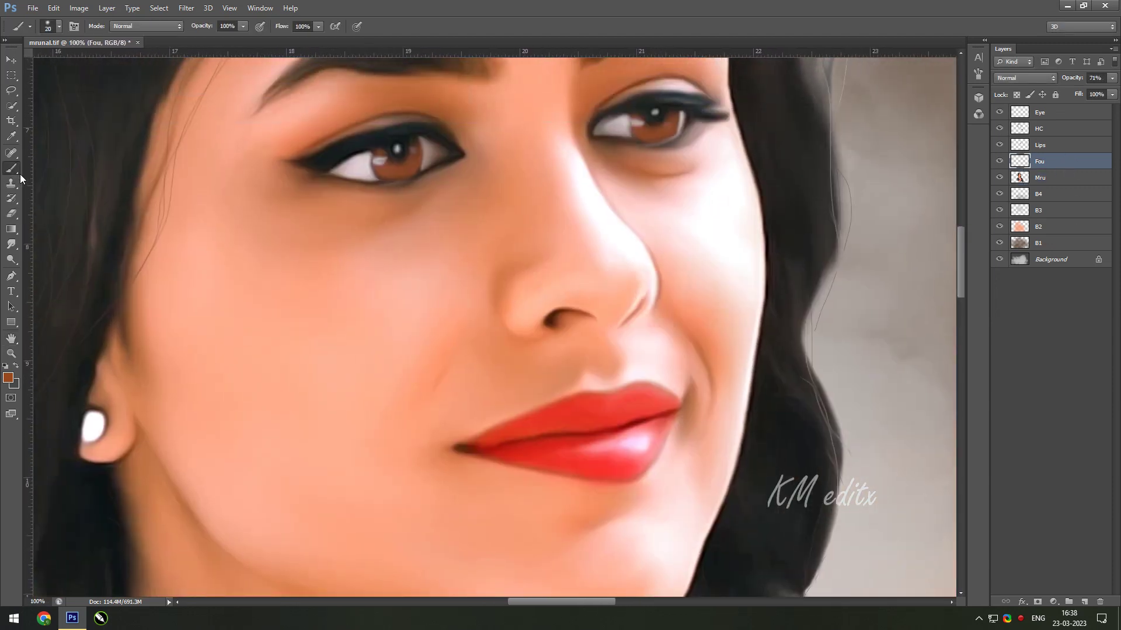
Step: Draw a brown contour along the left nostril, then trim, smudge at 26% and erase it softer
drag(527, 340, 515, 266)
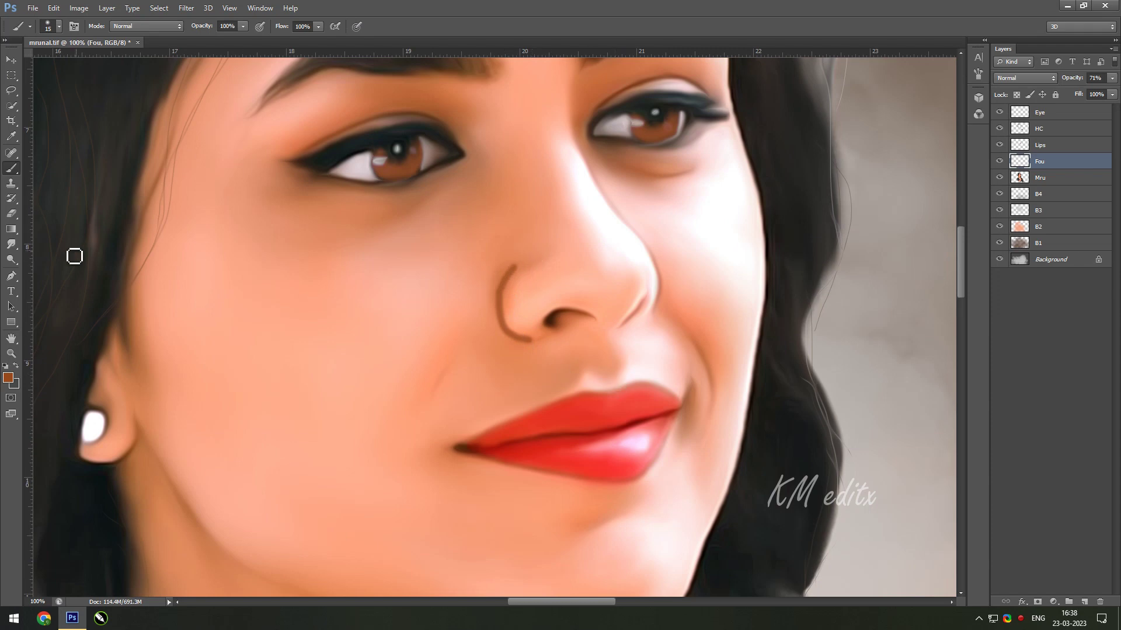
key(e)
key(0)
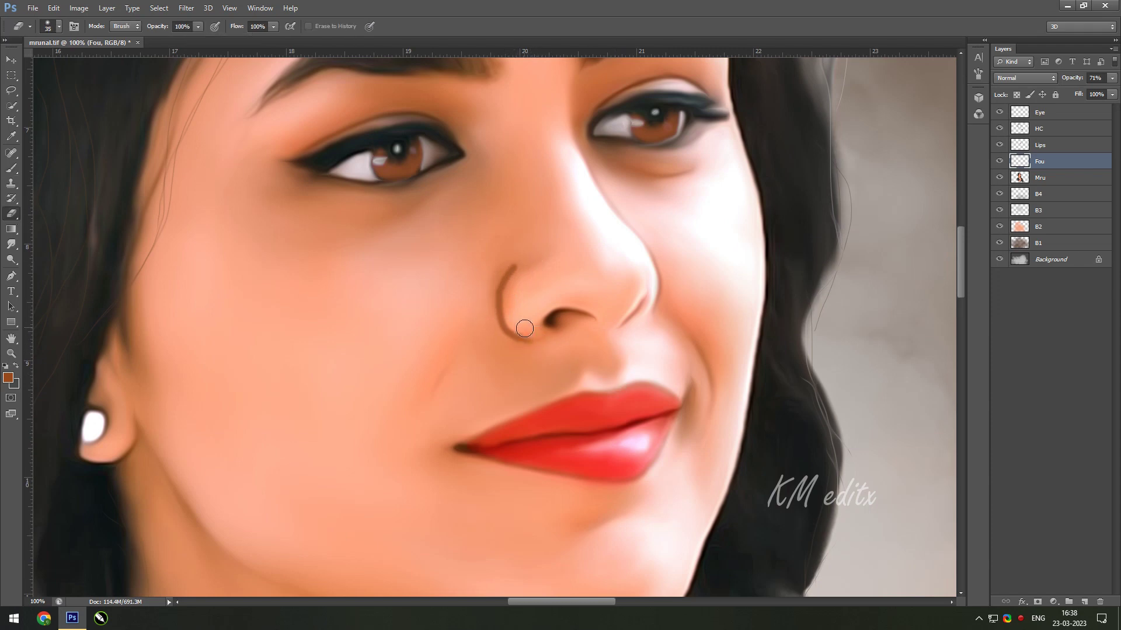
drag(503, 342, 504, 265)
click(11, 244)
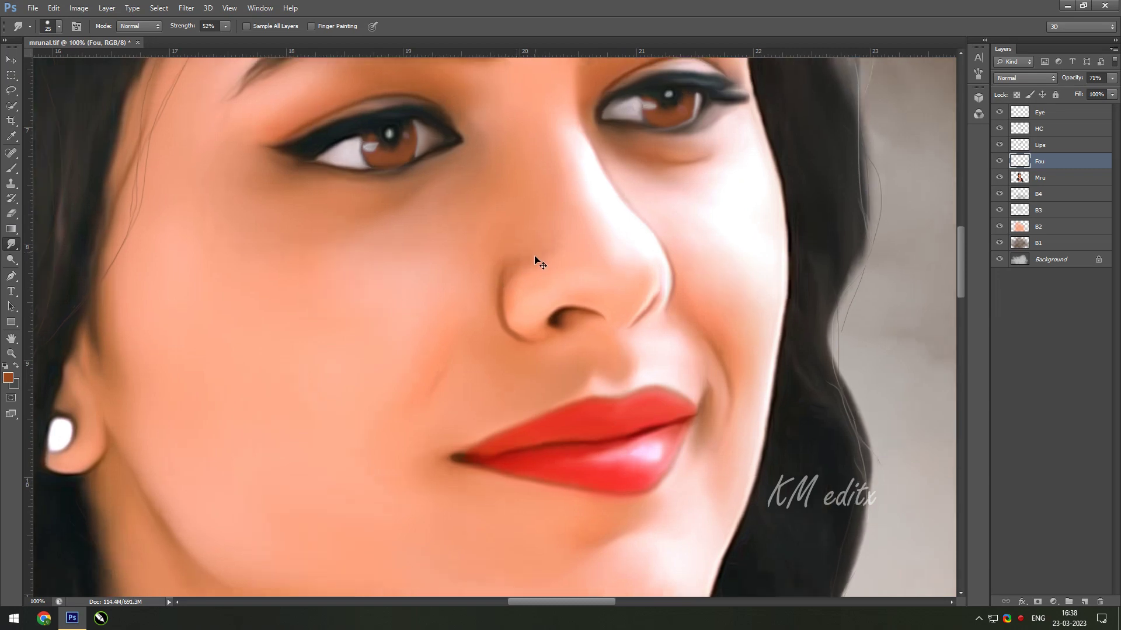
key(ctrl+plus)
drag(215, 40, 209, 40)
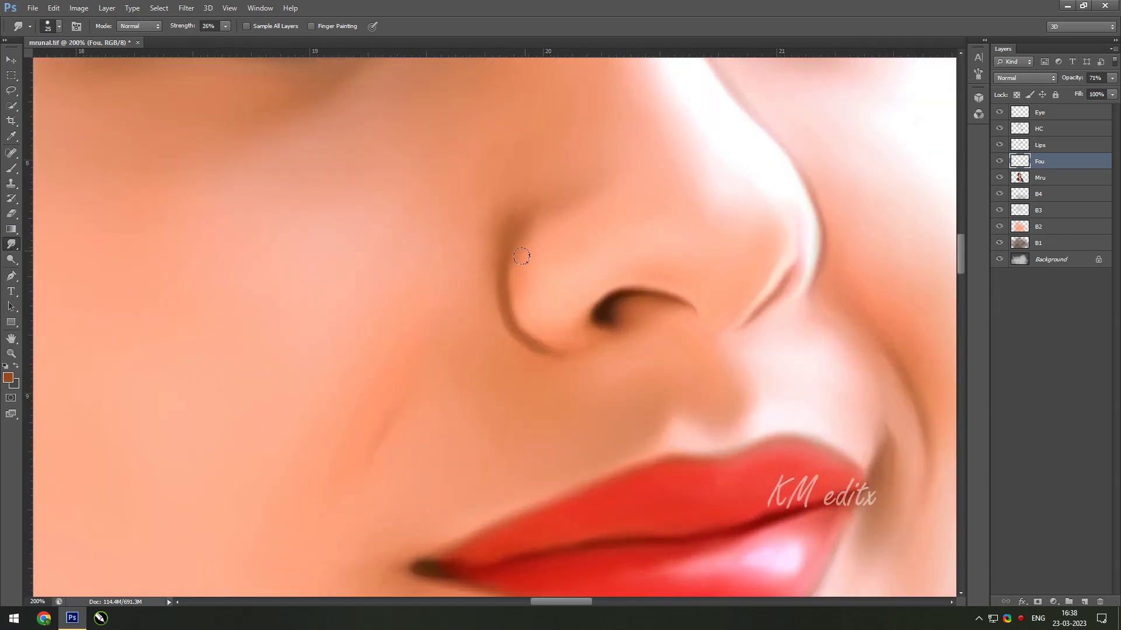
key(e)
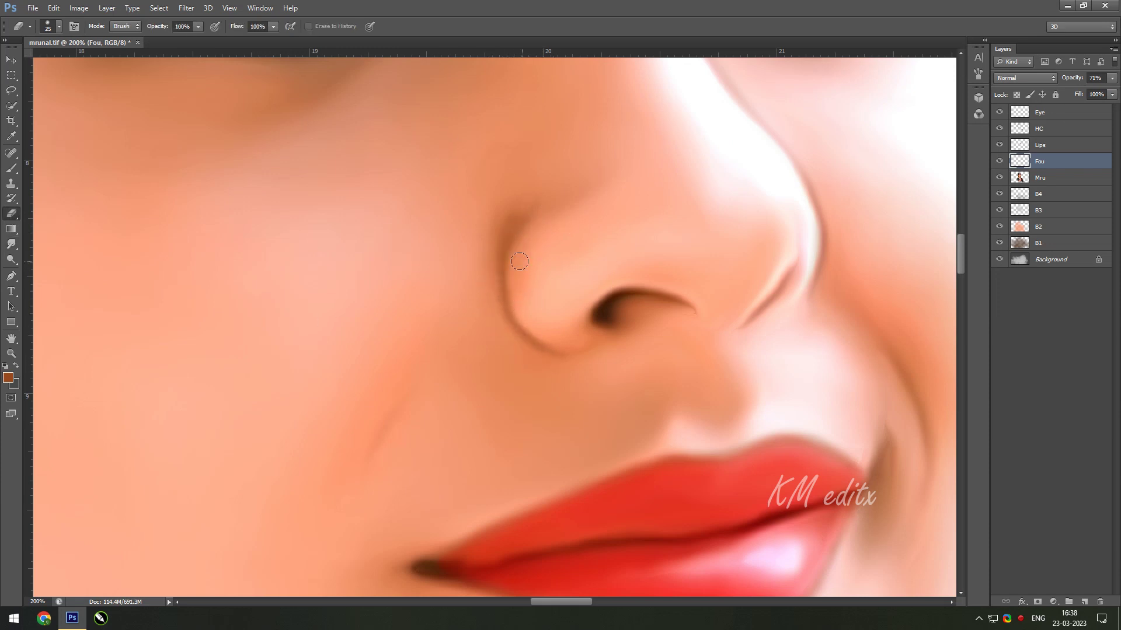
drag(526, 226, 483, 254)
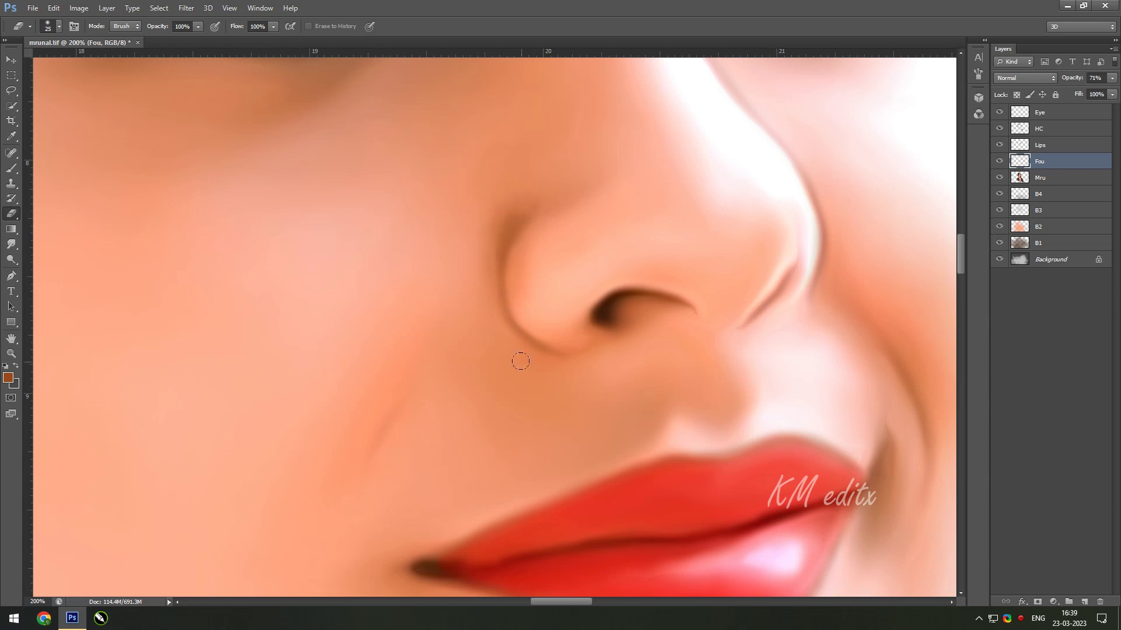
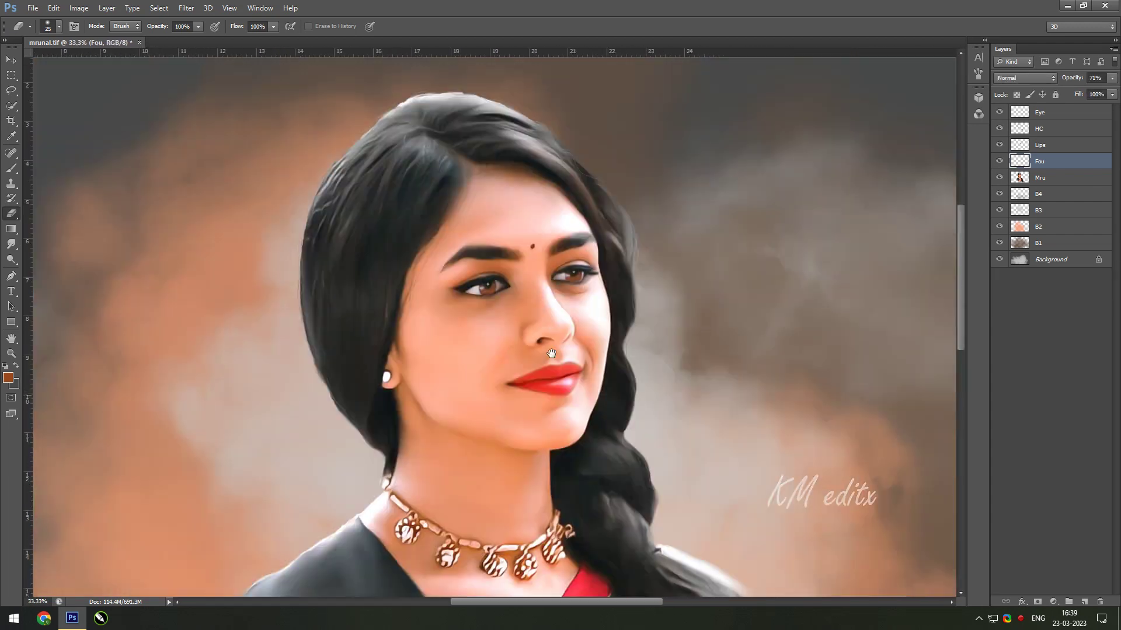
Step: Brighten the iris of the right-side eye with the Dodge tool
key(ctrl+plus)
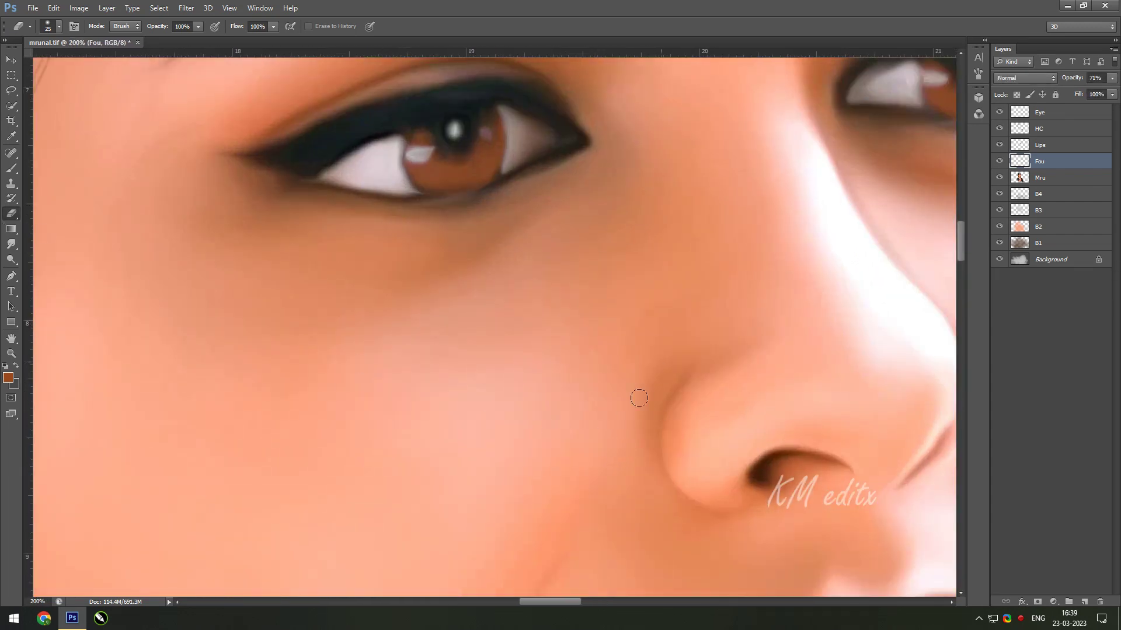
key(ctrl+minus)
key(ctrl+minus)
key(o)
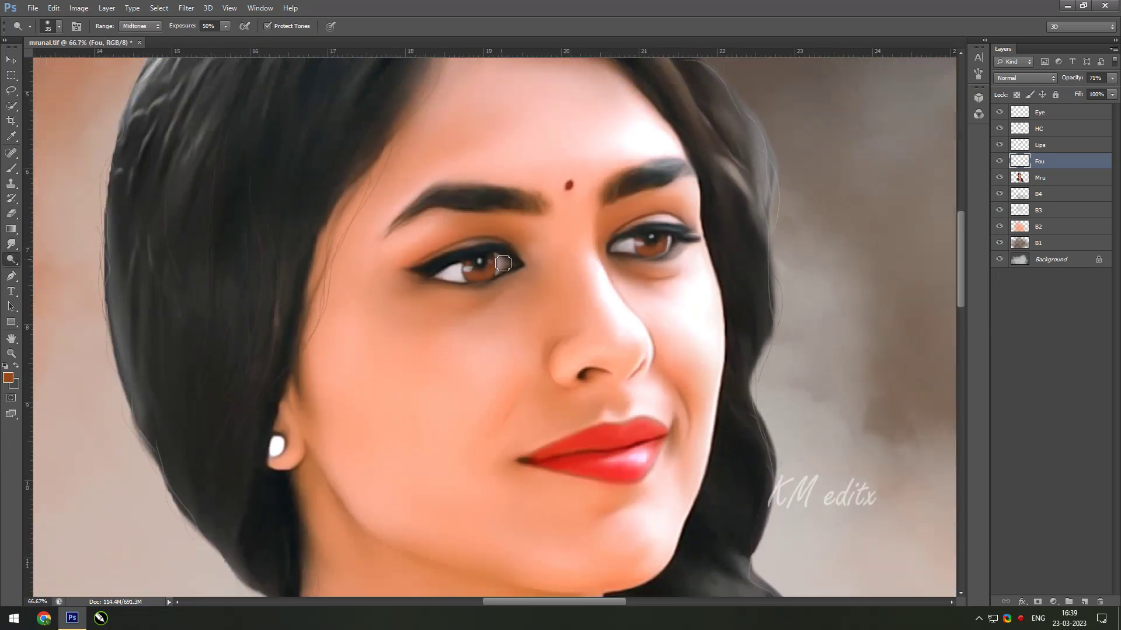
drag(639, 251, 668, 250)
key(ctrl+minus)
Step: On the Mru layer, dodge the eye on the left of the face to lighten it
right_click(11, 259)
click(52, 270)
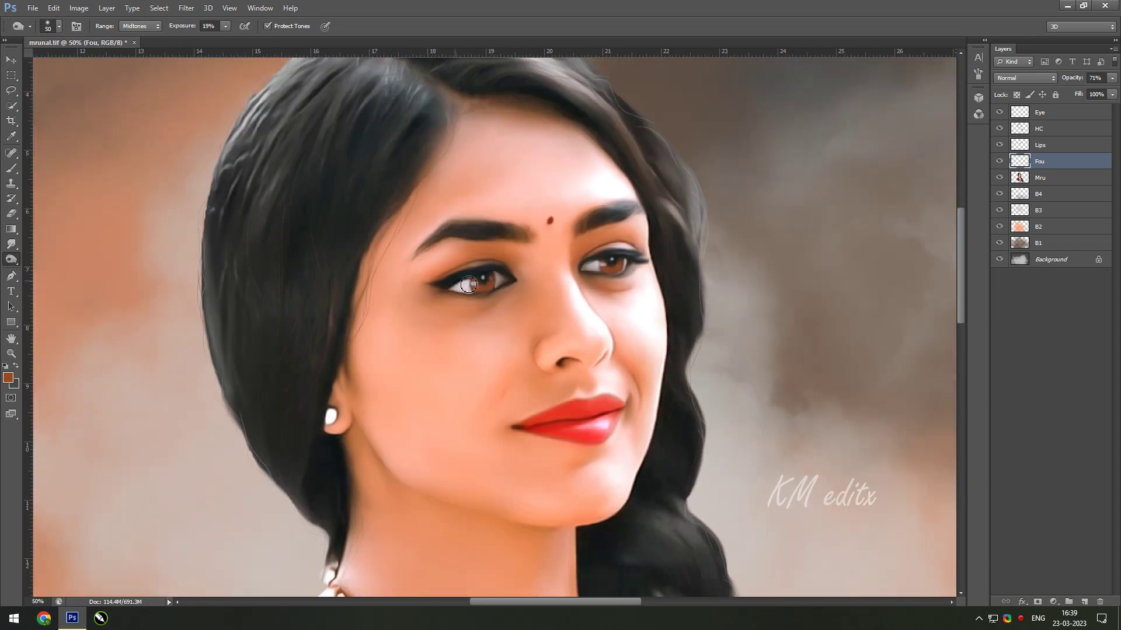
click(1035, 178)
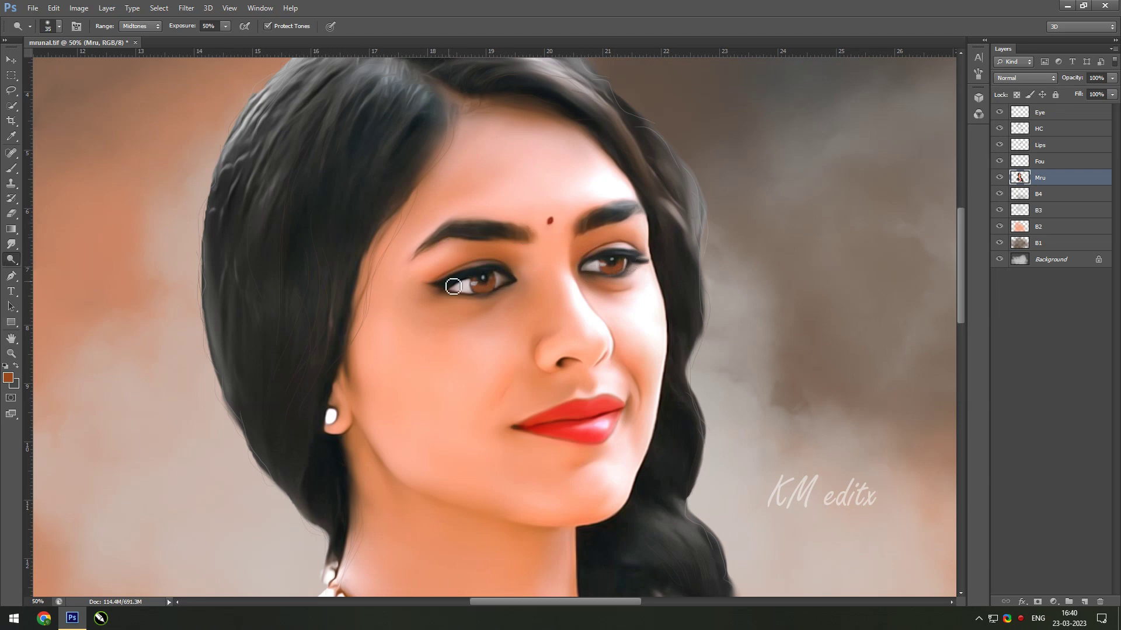
right_click(11, 259)
click(52, 260)
drag(638, 272, 633, 281)
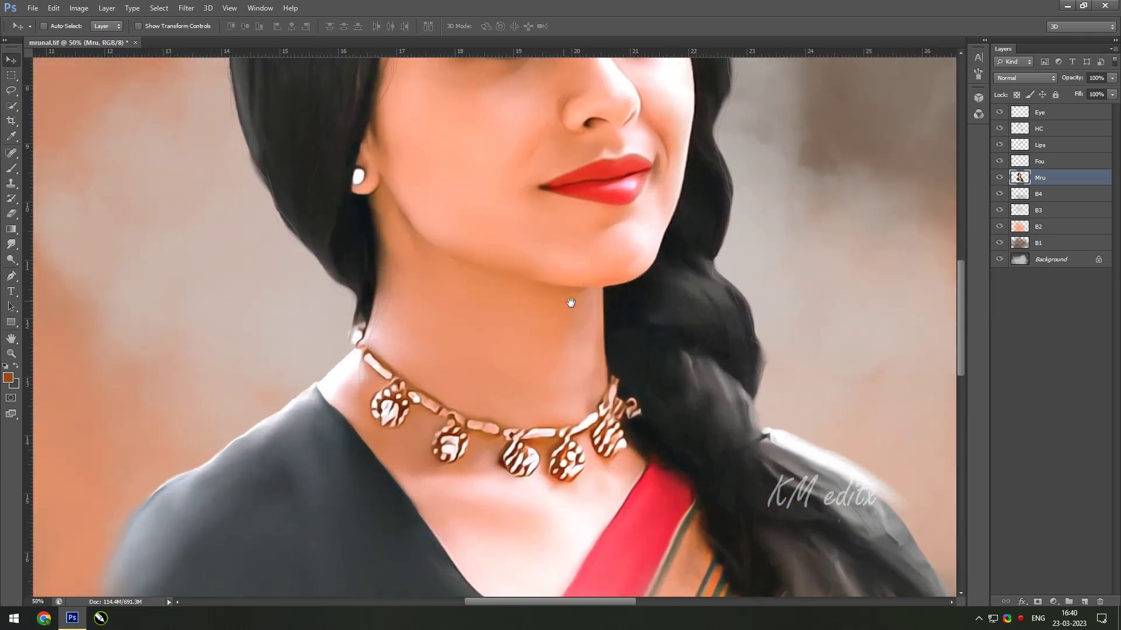
Step: Paint a dark brown shadow line along the jawline on the Fou layer
key(alt+bracketright)
key(b)
mouse_move(389, 187)
mouse_down()
mouse_move(420, 233)
mouse_move(493, 270)
mouse_move(583, 295)
mouse_move(621, 283)
mouse_up()
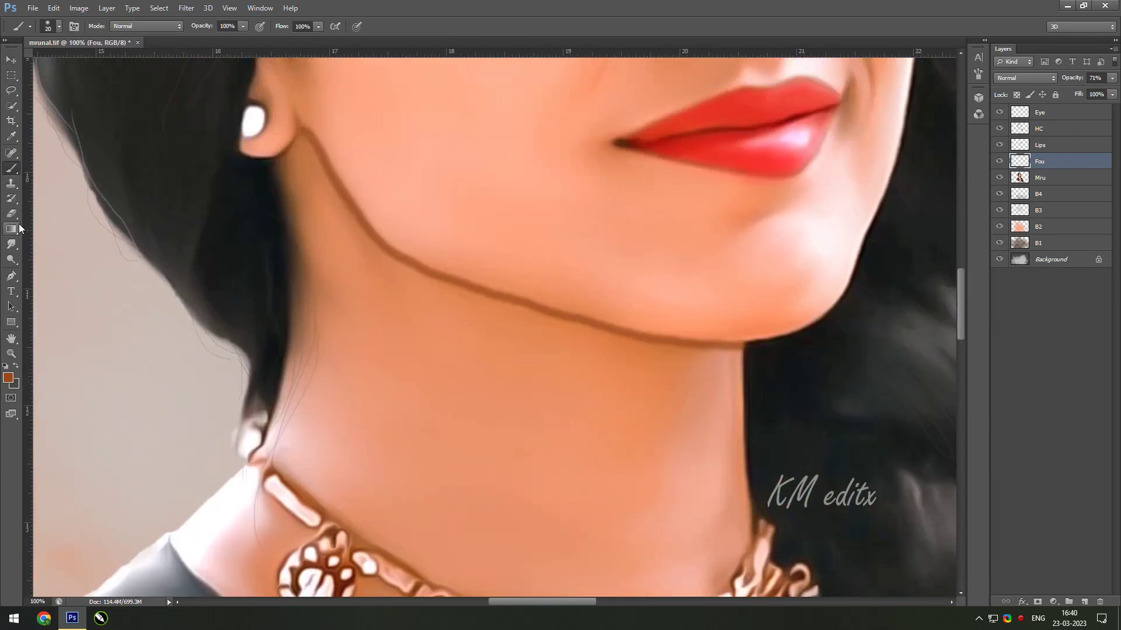
Step: Erase the jaw line's ends near the ear and chin so it fades into the skin
key(e)
drag(314, 131, 308, 155)
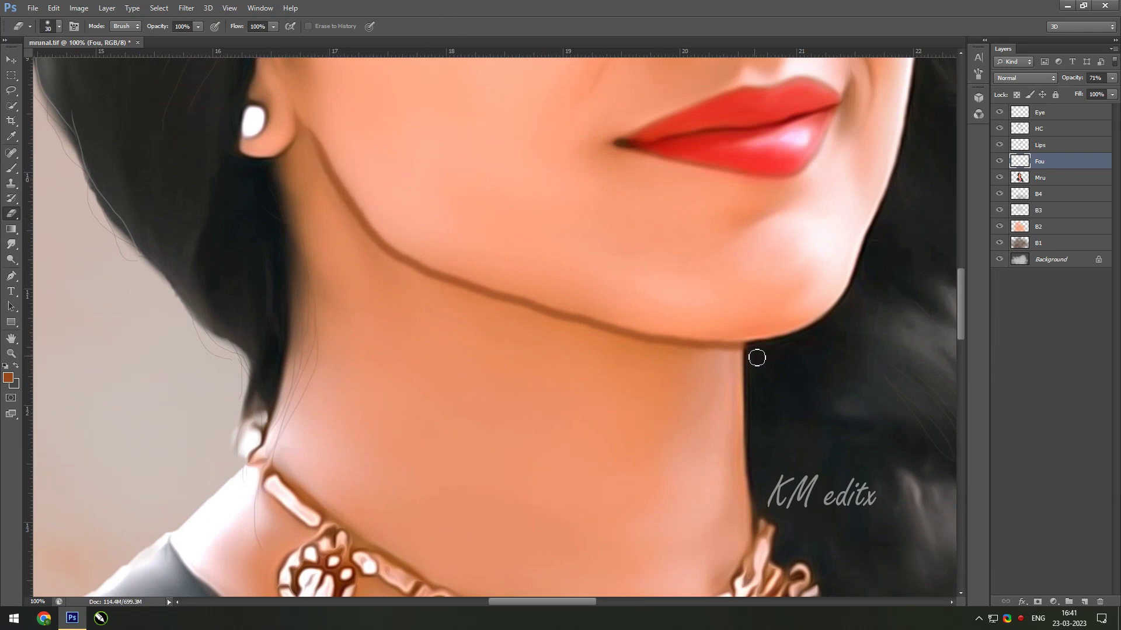
drag(705, 357, 540, 325)
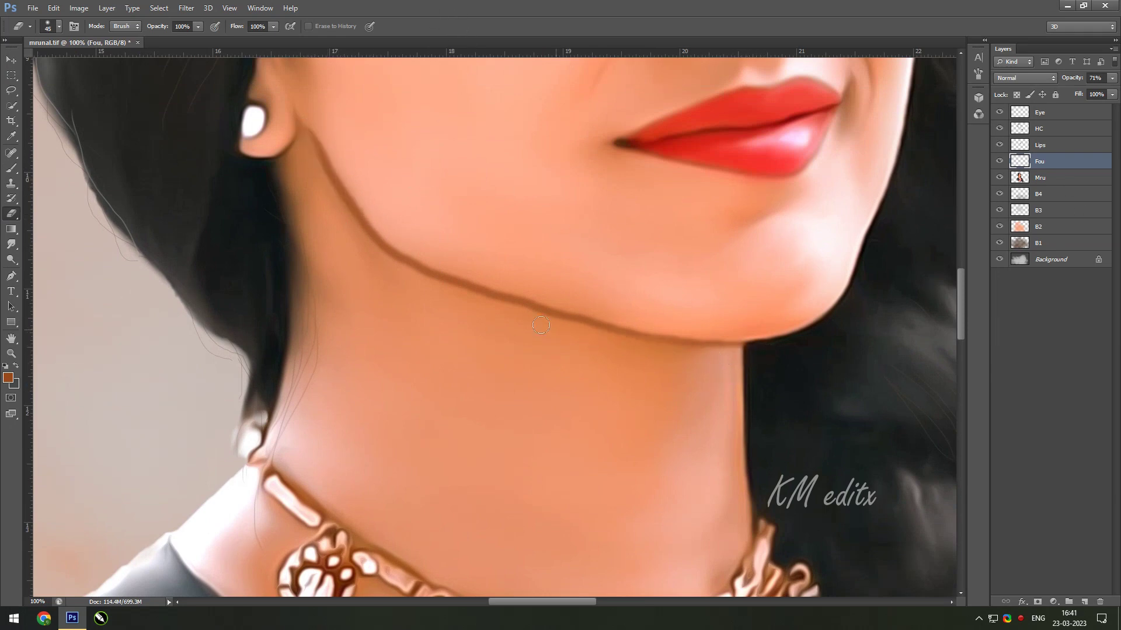
mouse_move(407, 279)
mouse_down()
mouse_move(315, 134)
mouse_move(394, 237)
mouse_move(545, 300)
mouse_move(723, 327)
mouse_up()
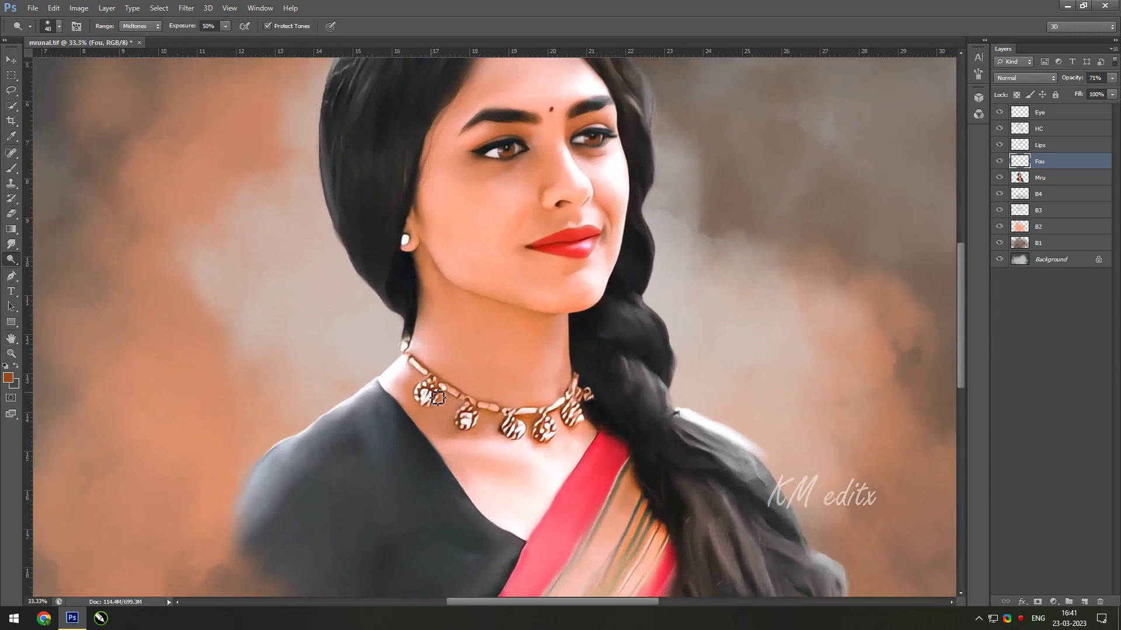
Step: Try a Hue/Saturation shift on the Mru layer, then close it unchanged
key(bracketright)
key(bracketright)
key(bracketright)
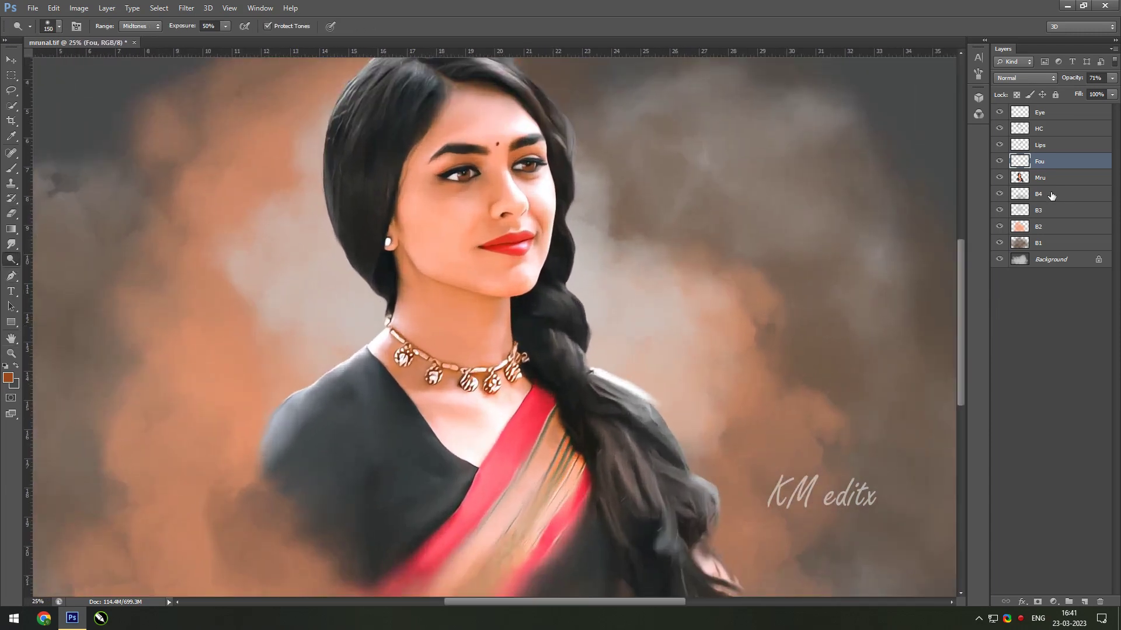
click(1040, 178)
click(158, 8)
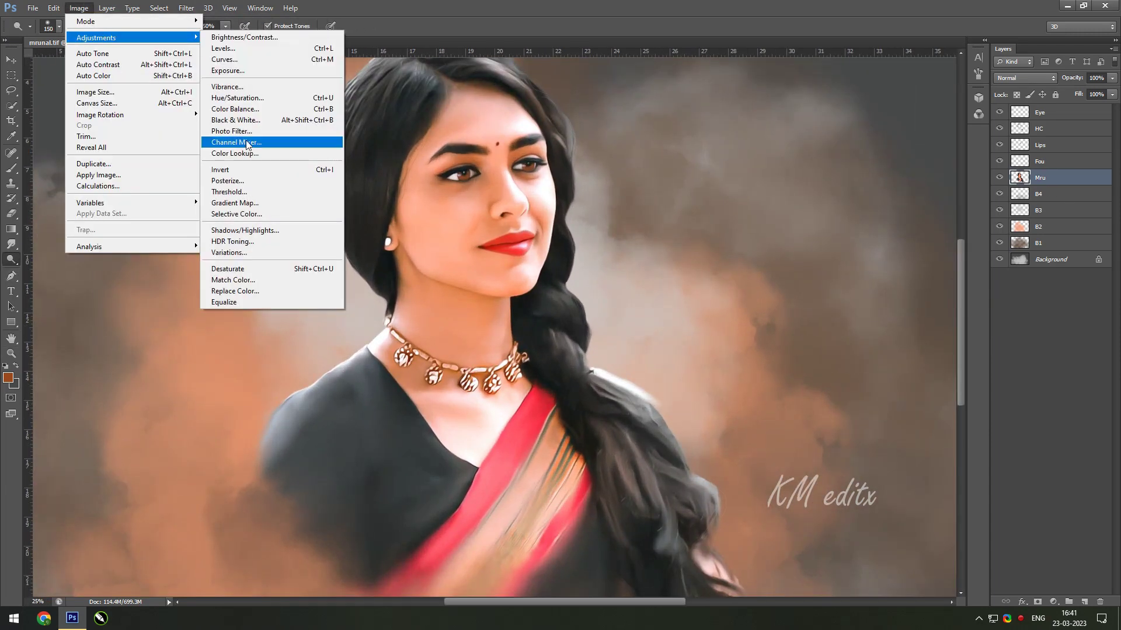
click(237, 98)
drag(880, 263, 883, 279)
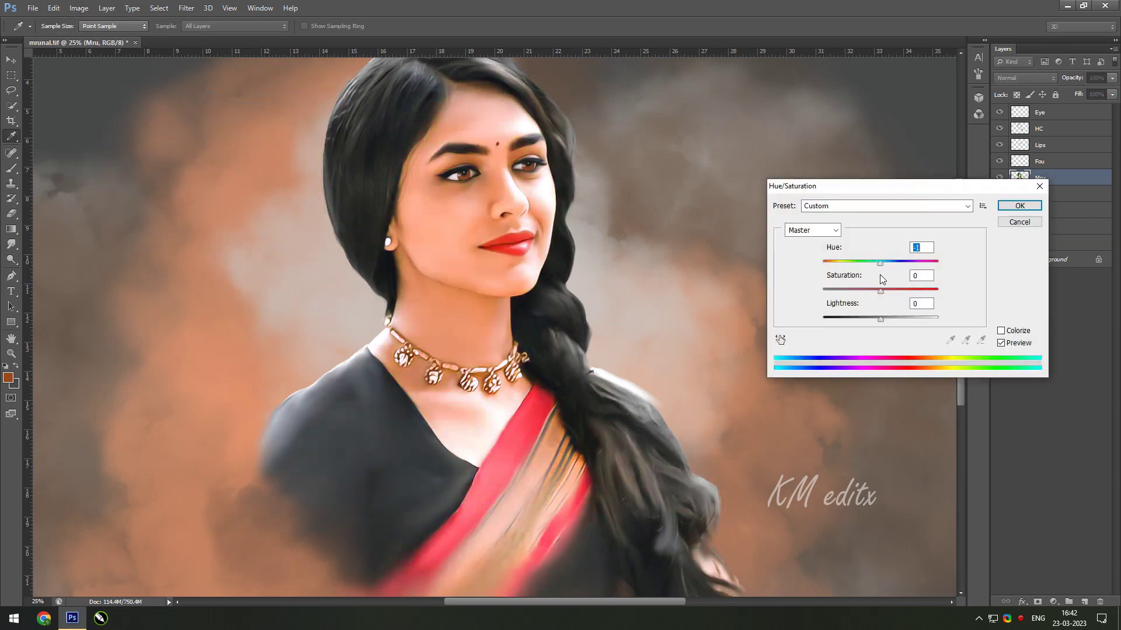
click(1006, 225)
Step: Lift the Levels midtones to 1.16, then add a new blank layer
key(ctrl+l)
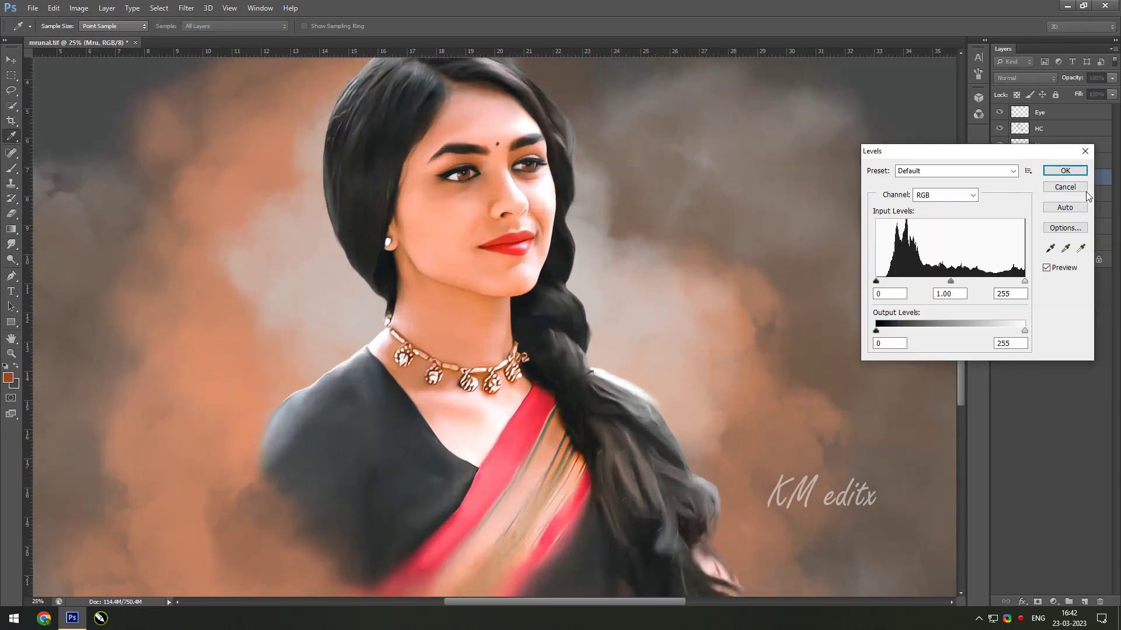
drag(950, 281, 943, 282)
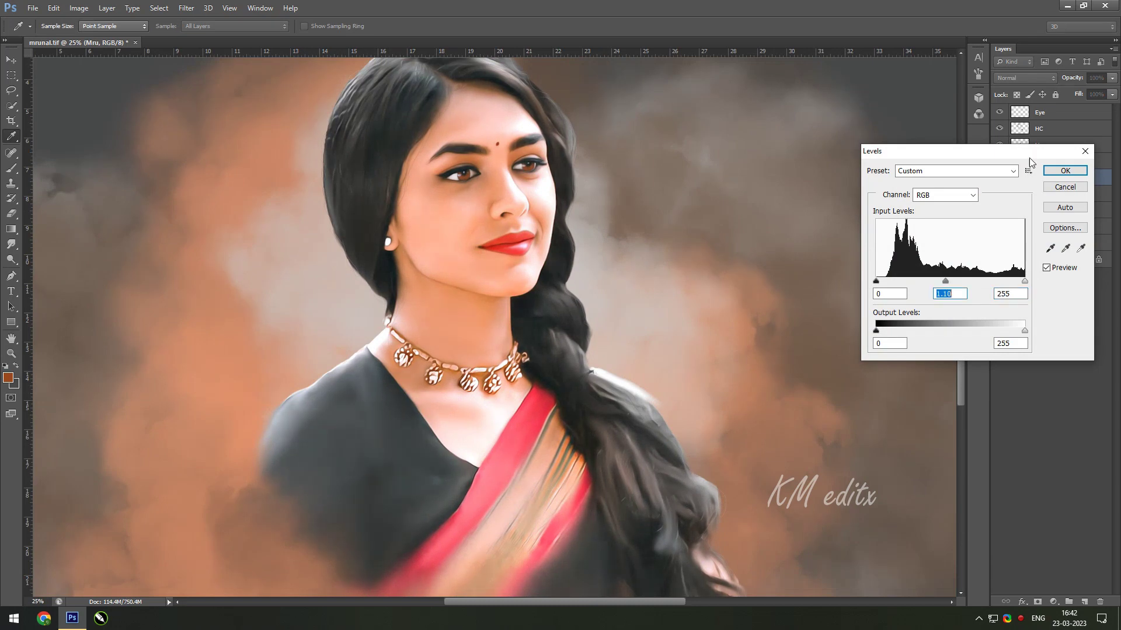
click(1064, 171)
scroll(542, 254, up, 3)
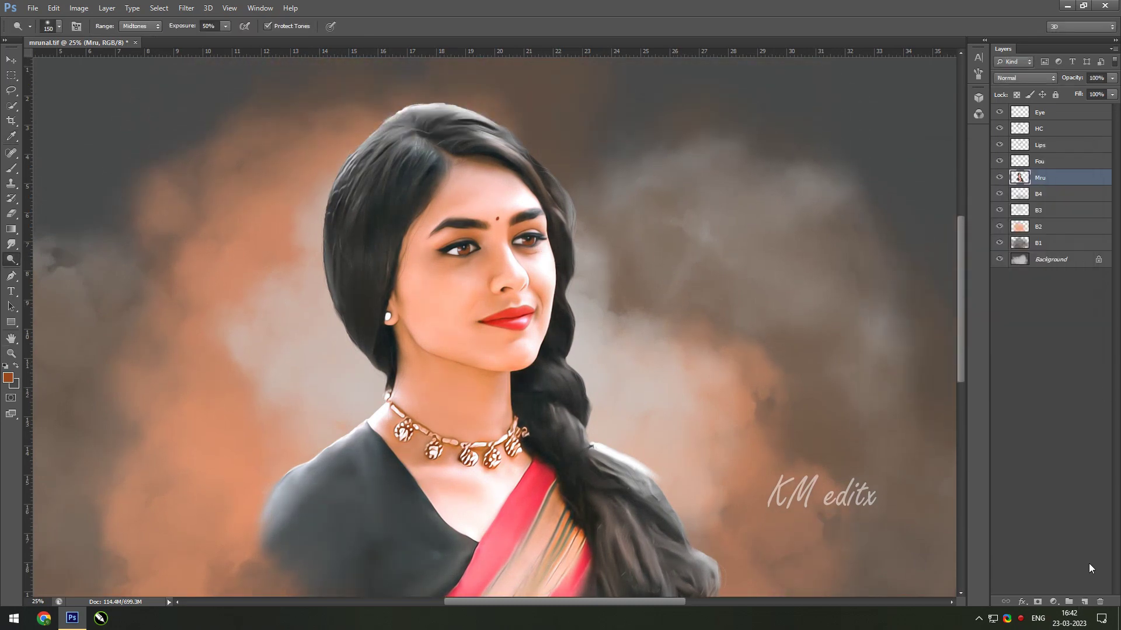
click(1083, 602)
double_click(1041, 177)
text(Hair)
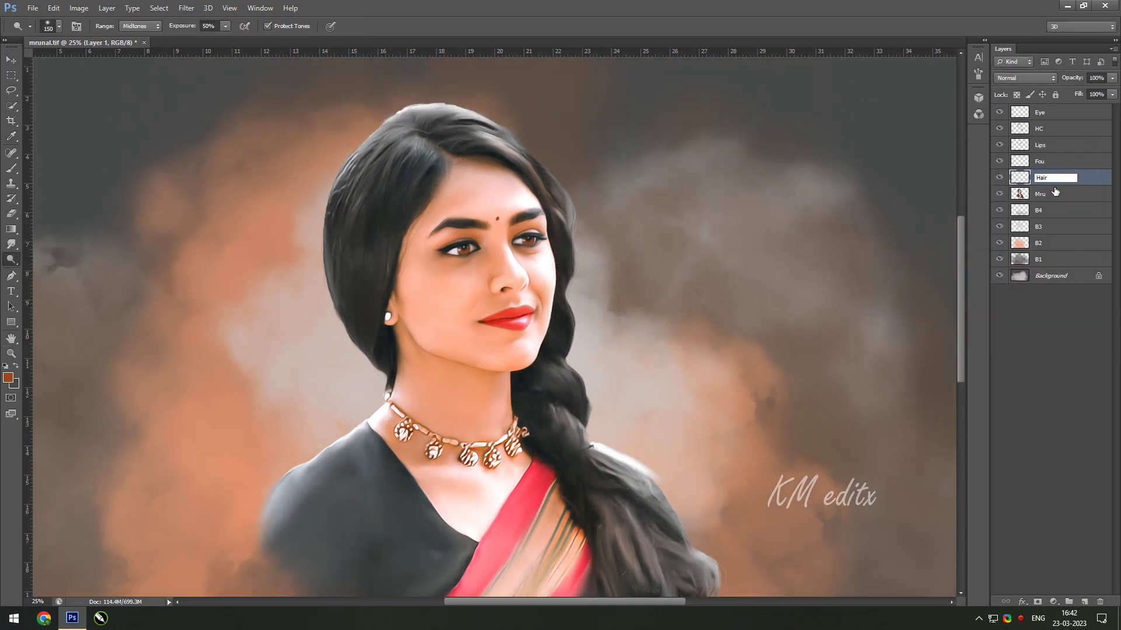
text( C)
key(Return)
key(i)
click(9, 377)
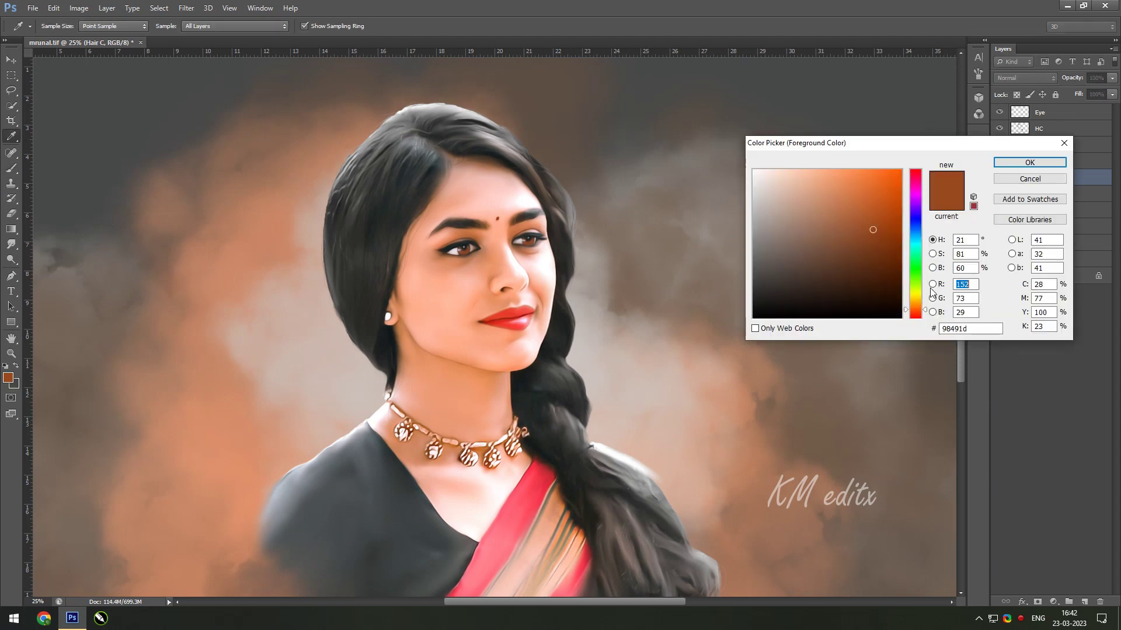
click(999, 167)
key(b)
drag(362, 152, 318, 262)
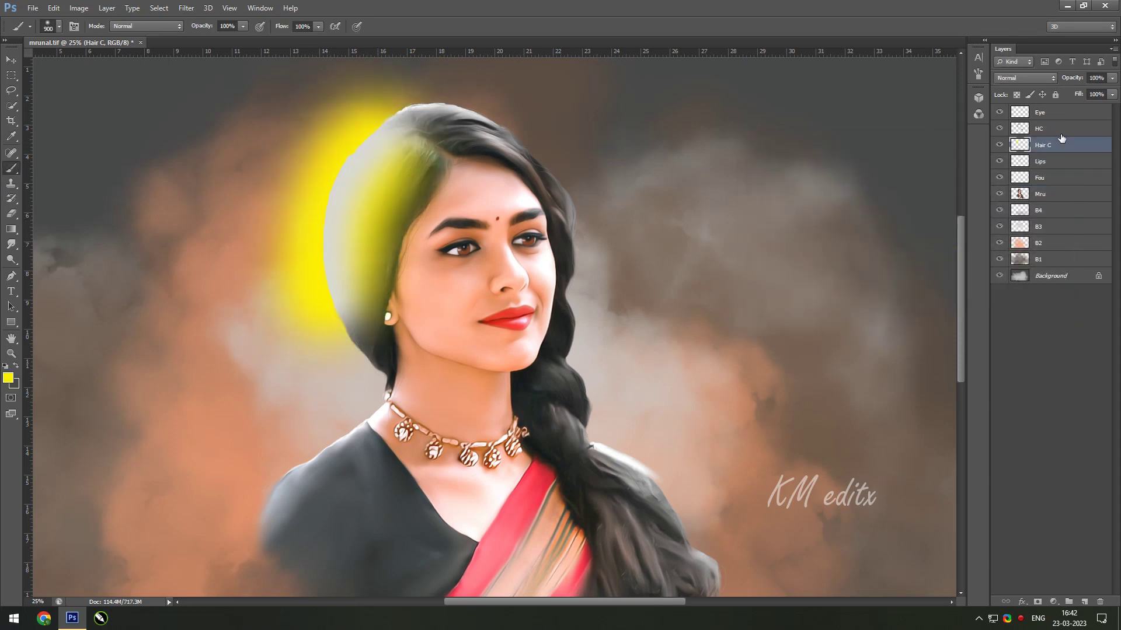
drag(1061, 138, 1051, 124)
click(1025, 78)
click(1025, 373)
key(ctrl+z)
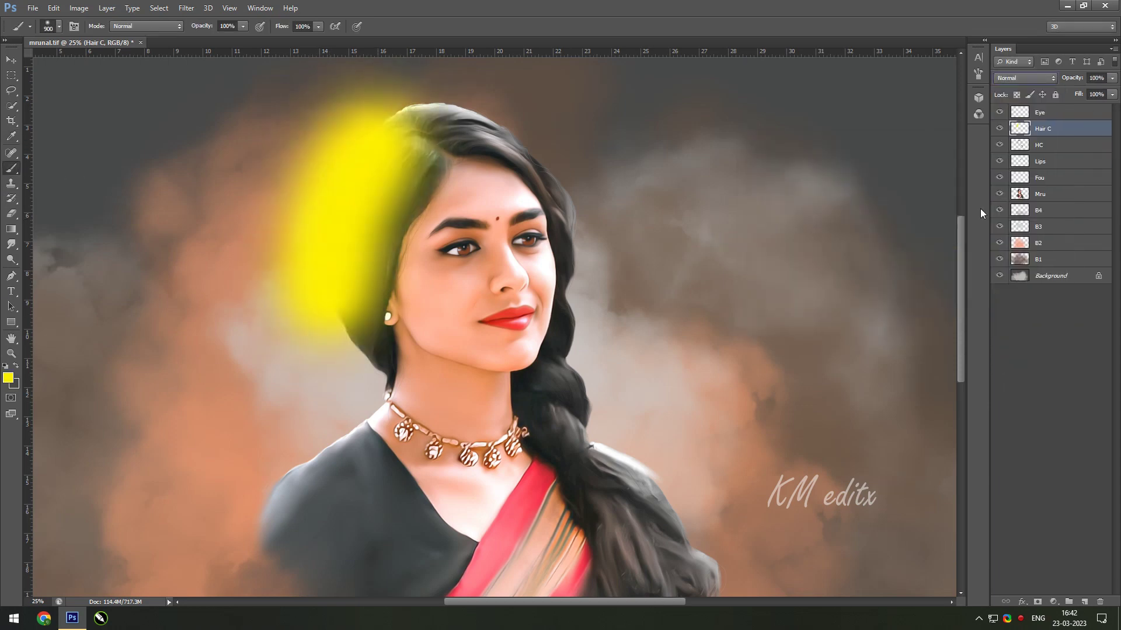
key(v)
key(Delete)
click(1044, 177)
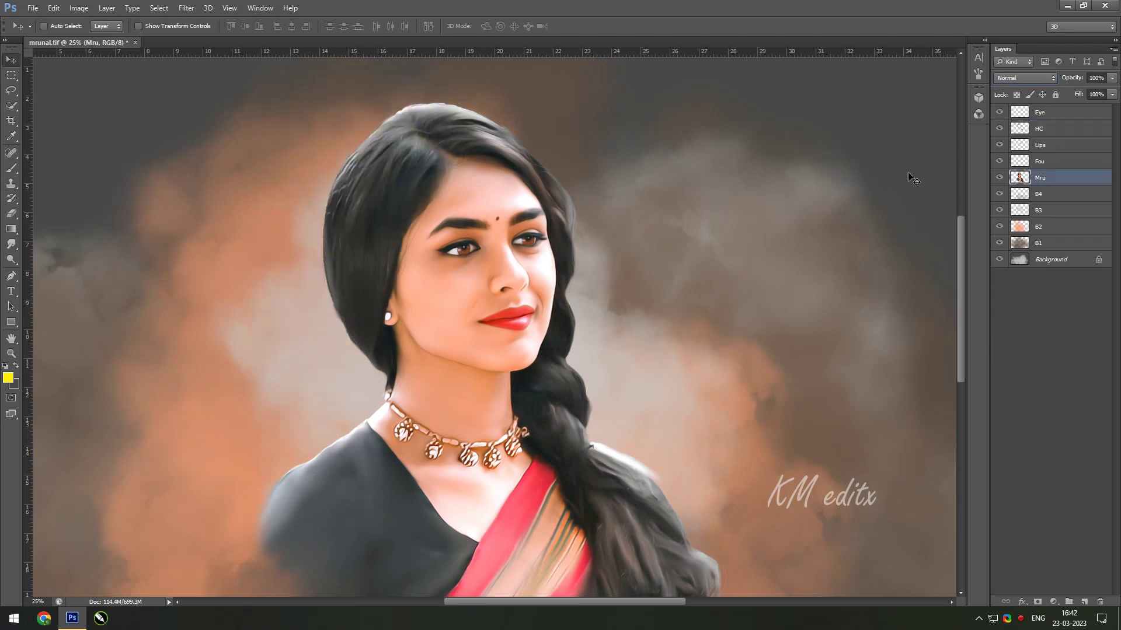
click(78, 8)
Step: In Selective Color, adjust the Reds' cyan, magenta, black and yellow sliders
click(236, 214)
drag(791, 180, 735, 187)
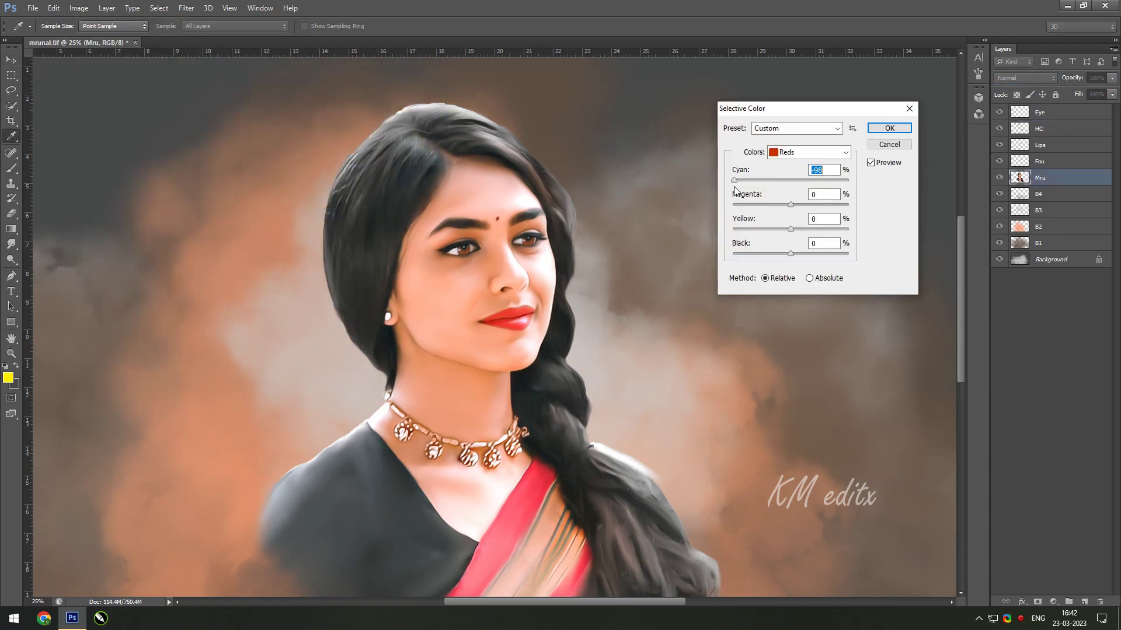
drag(922, 226, 929, 233)
mouse_move(790, 204)
mouse_down()
mouse_move(808, 230)
mouse_move(776, 204)
mouse_up()
drag(791, 253, 795, 253)
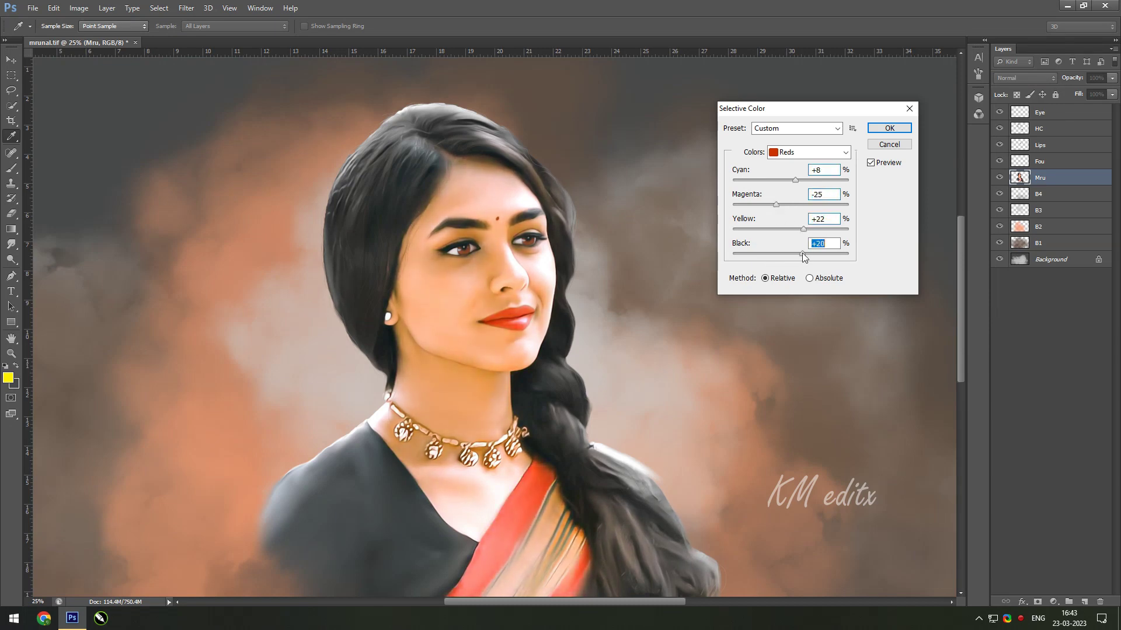
drag(775, 205, 766, 204)
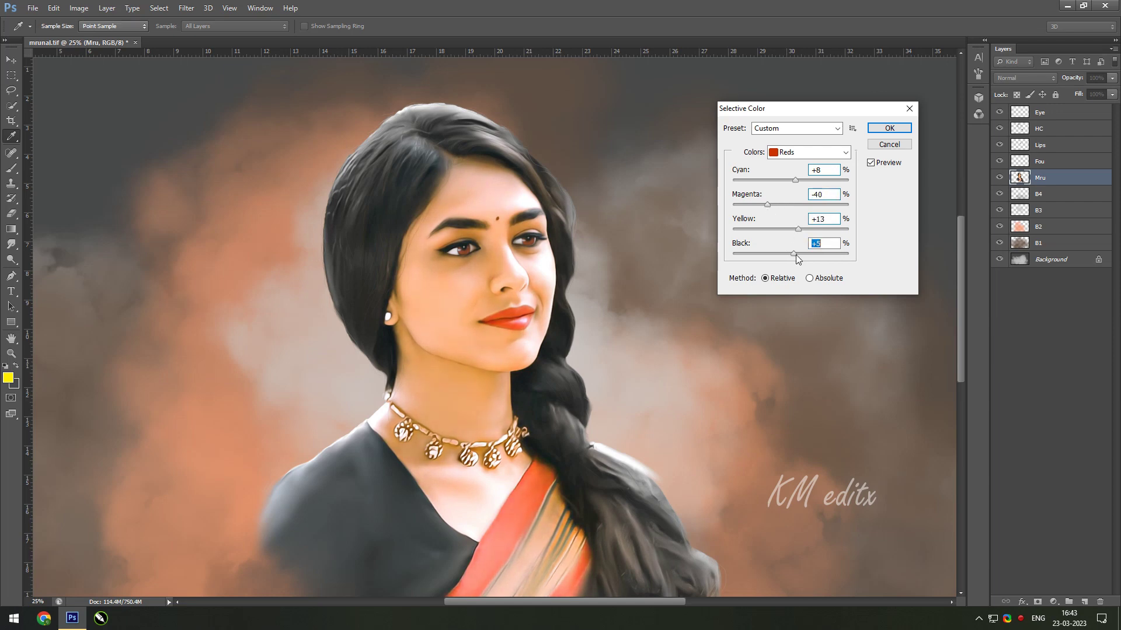
drag(795, 253, 789, 253)
drag(767, 204, 790, 204)
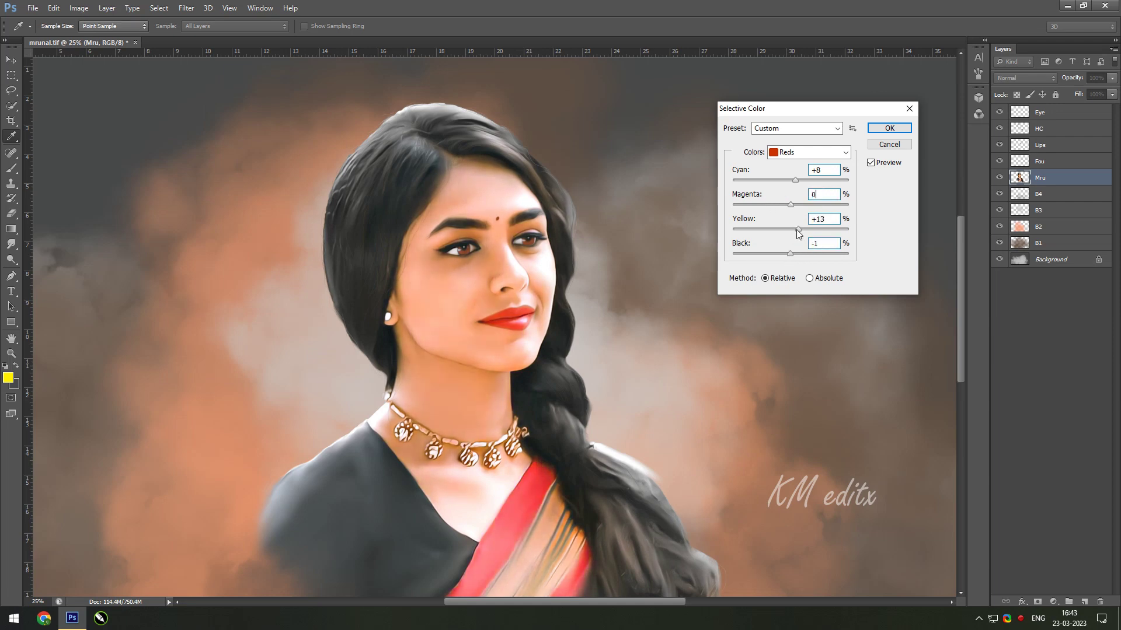
click(824, 219)
text(00)
drag(789, 253, 818, 233)
Step: Adjust the Yellows: raise cyan slightly and reduce yellow a little
click(809, 152)
click(789, 204)
mouse_move(790, 179)
mouse_down()
mouse_move(865, 184)
mouse_move(791, 179)
mouse_up()
click(790, 204)
drag(790, 229, 772, 254)
Step: Step through Greens, Blues and Whites, then add cyan to the Blacks
click(809, 151)
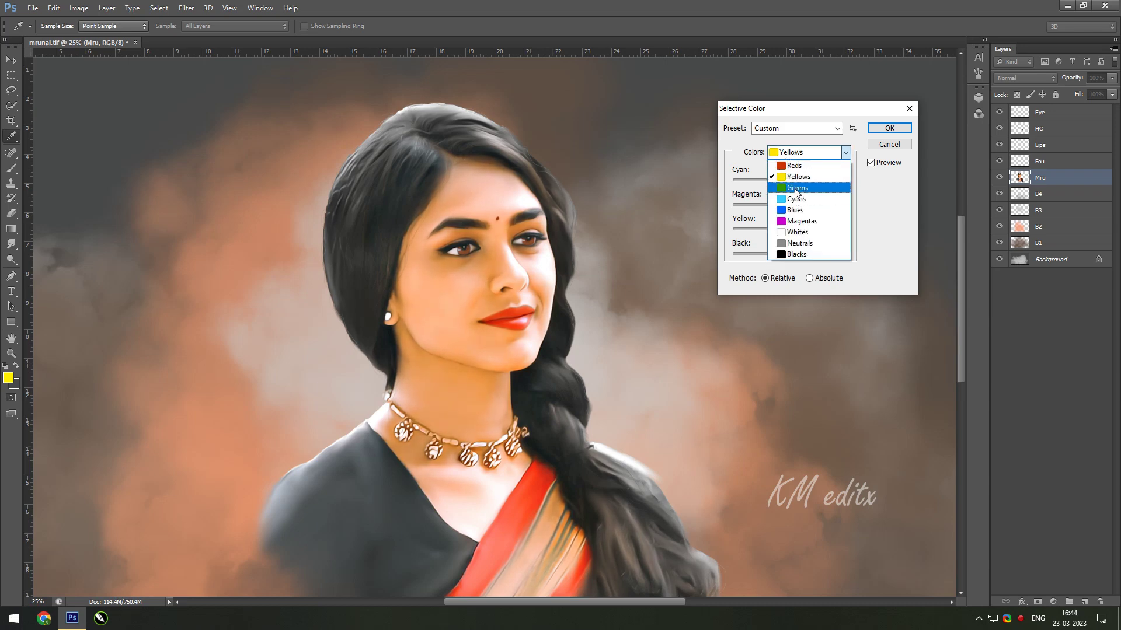
click(798, 187)
click(809, 152)
click(793, 212)
click(808, 151)
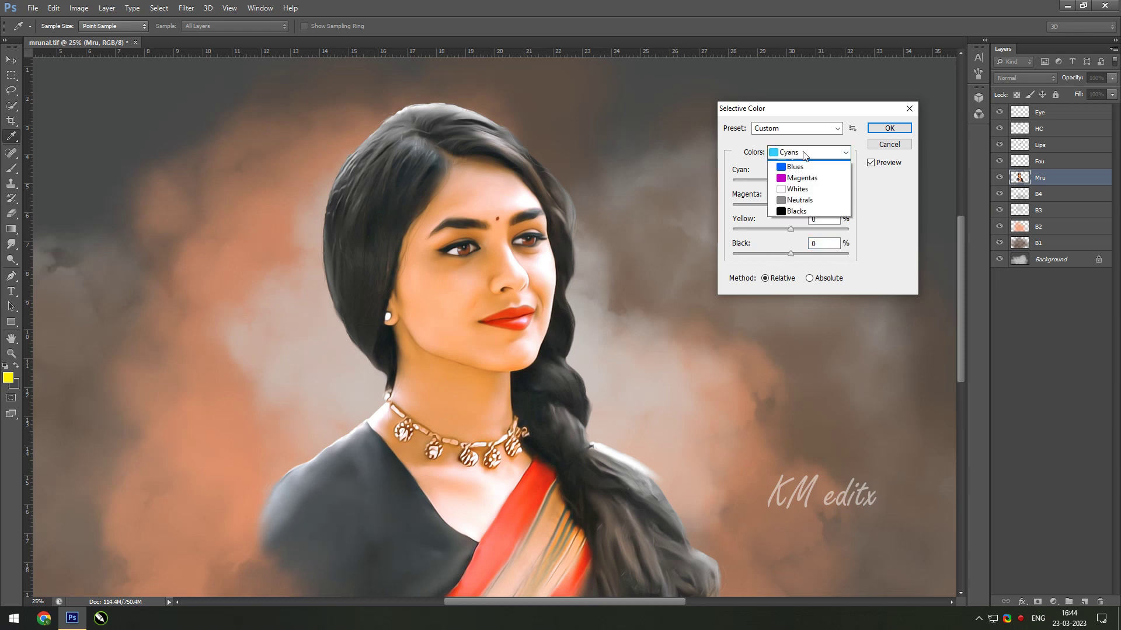
click(797, 232)
text(0)
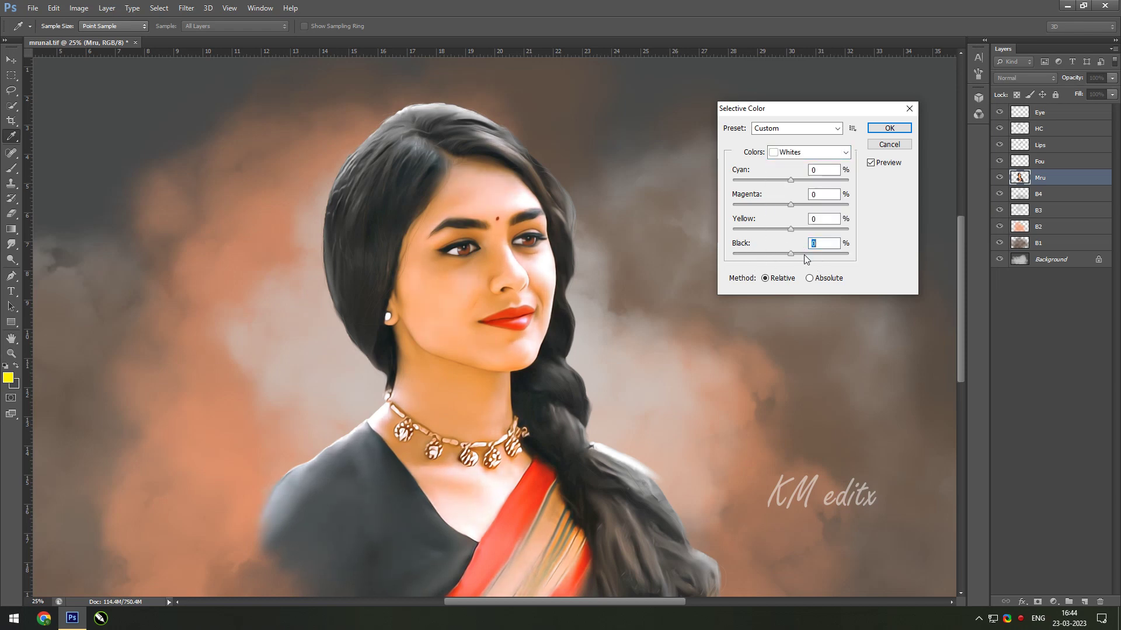
click(809, 152)
click(797, 254)
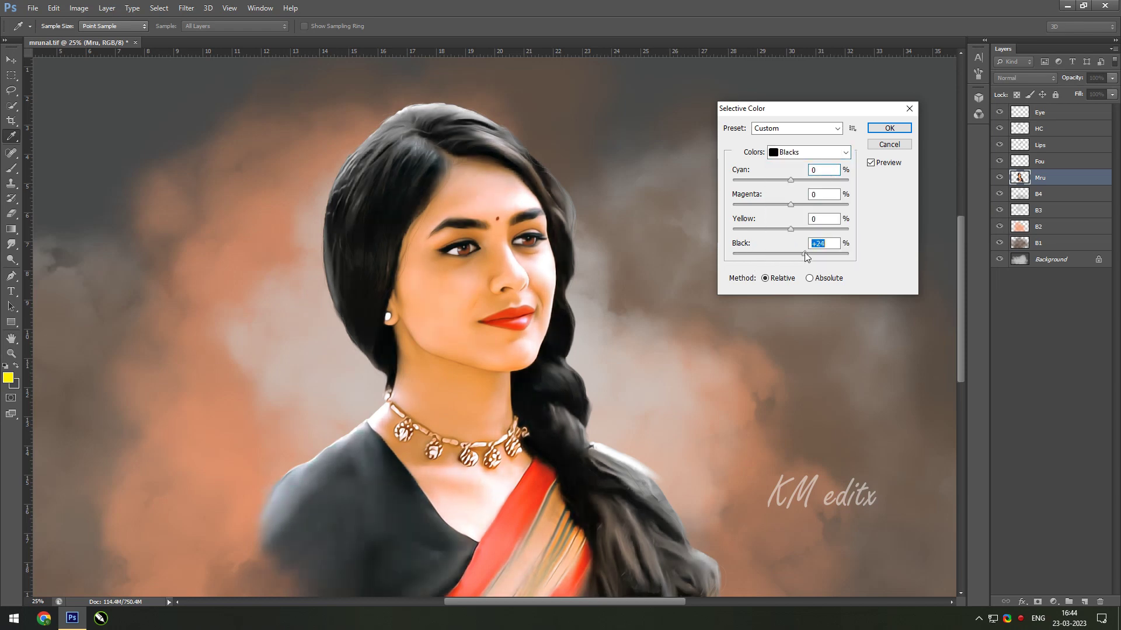
mouse_move(790, 179)
mouse_down()
mouse_move(839, 180)
mouse_move(783, 206)
mouse_move(809, 229)
mouse_move(805, 254)
mouse_up()
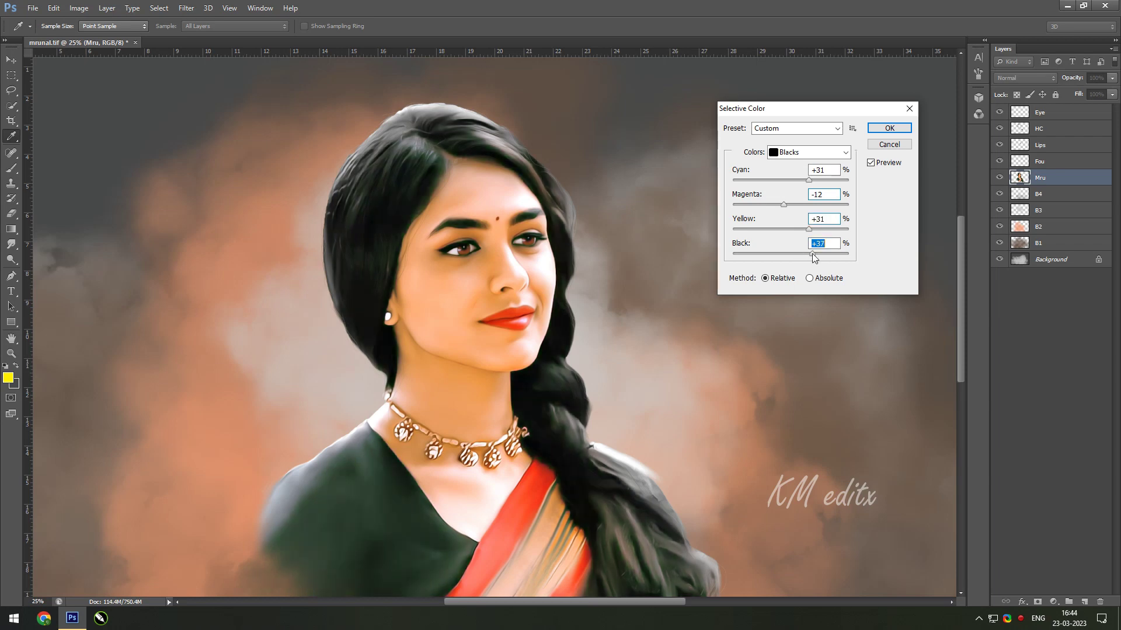
Step: Apply the Selective Color changes and add a new layer named F1
click(889, 127)
key(v)
key(ctrl+shift+alt+n)
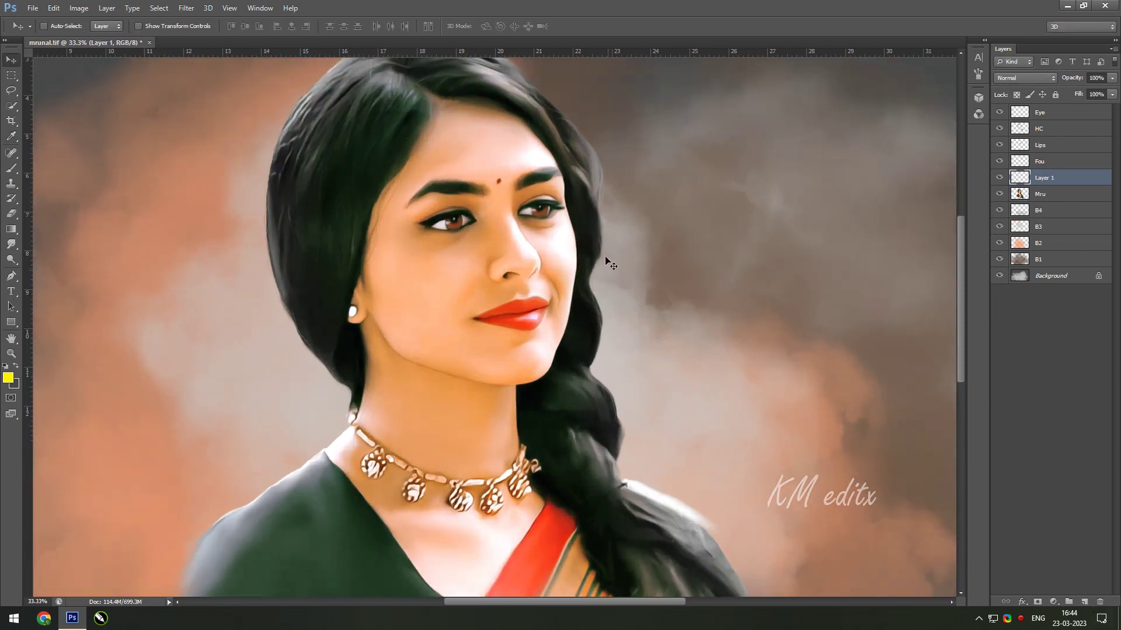
key(ctrl+plus)
double_click(1045, 178)
text(F1)
key(Return)
Step: Dab magenta blush on both cheeks with a 300 px brush
key(i)
click(8, 377)
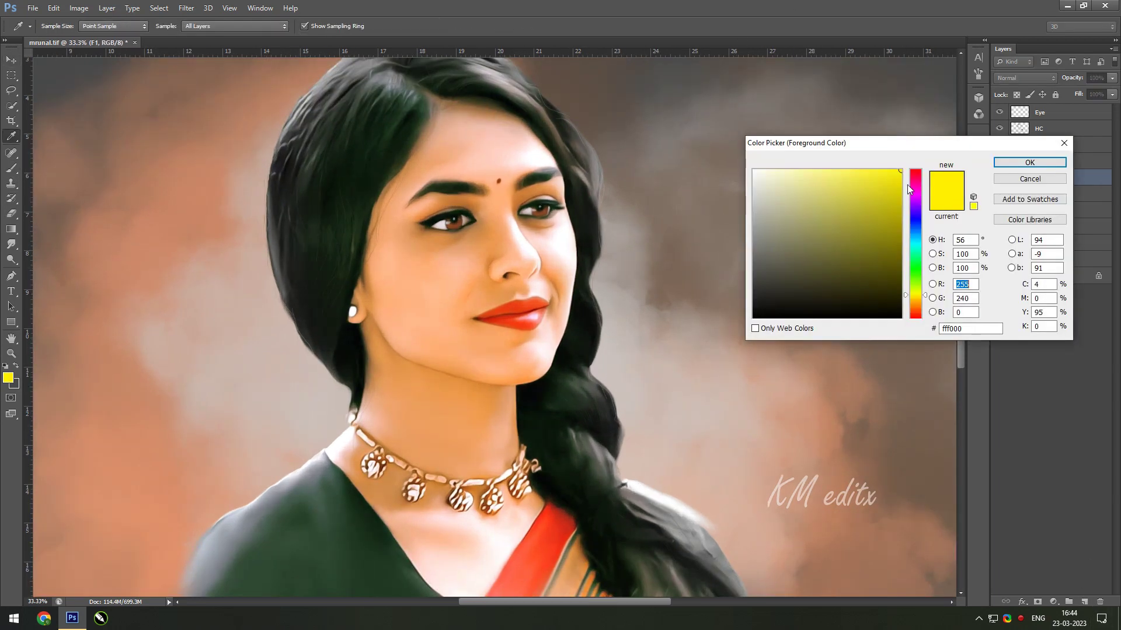
click(915, 194)
click(1029, 162)
key(b)
key(bracketleft)
click(450, 277)
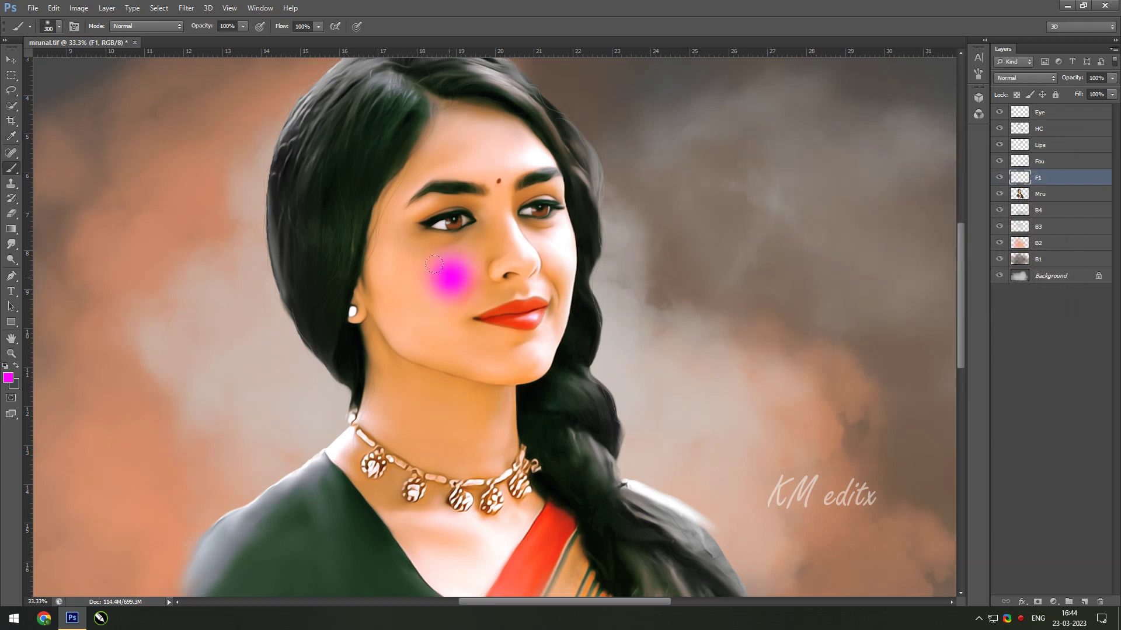
click(555, 253)
Step: Set F1 to Soft Light, smudge the blush outward, and adjust its opacity
click(1024, 78)
click(1015, 245)
click(1025, 78)
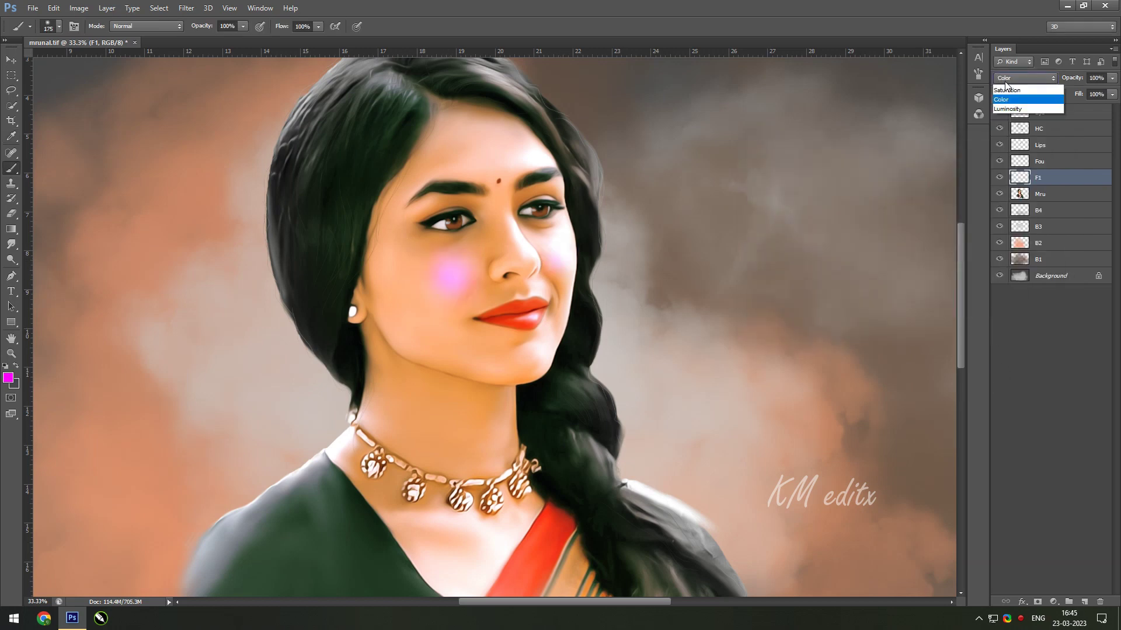
key(r)
click(1112, 78)
drag(1112, 91, 1084, 92)
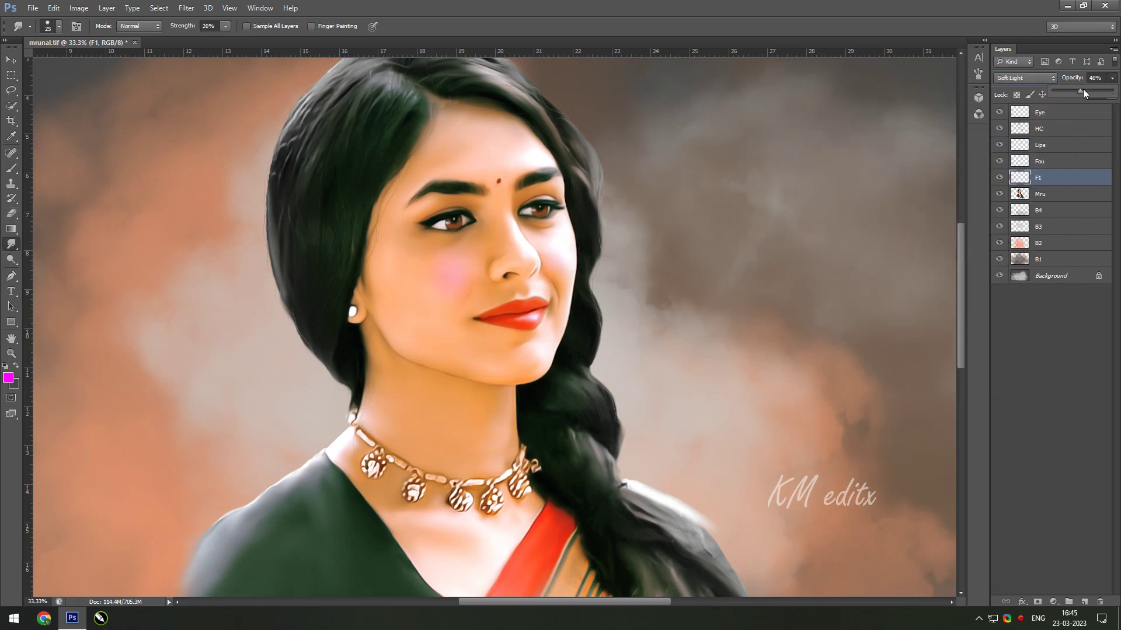
mouse_move(447, 311)
mouse_down()
mouse_move(463, 287)
mouse_move(430, 268)
mouse_move(445, 280)
mouse_move(430, 254)
mouse_move(448, 275)
mouse_move(415, 267)
mouse_up()
click(1112, 78)
mouse_move(1085, 92)
mouse_down()
mouse_move(1114, 95)
mouse_move(1102, 95)
mouse_up()
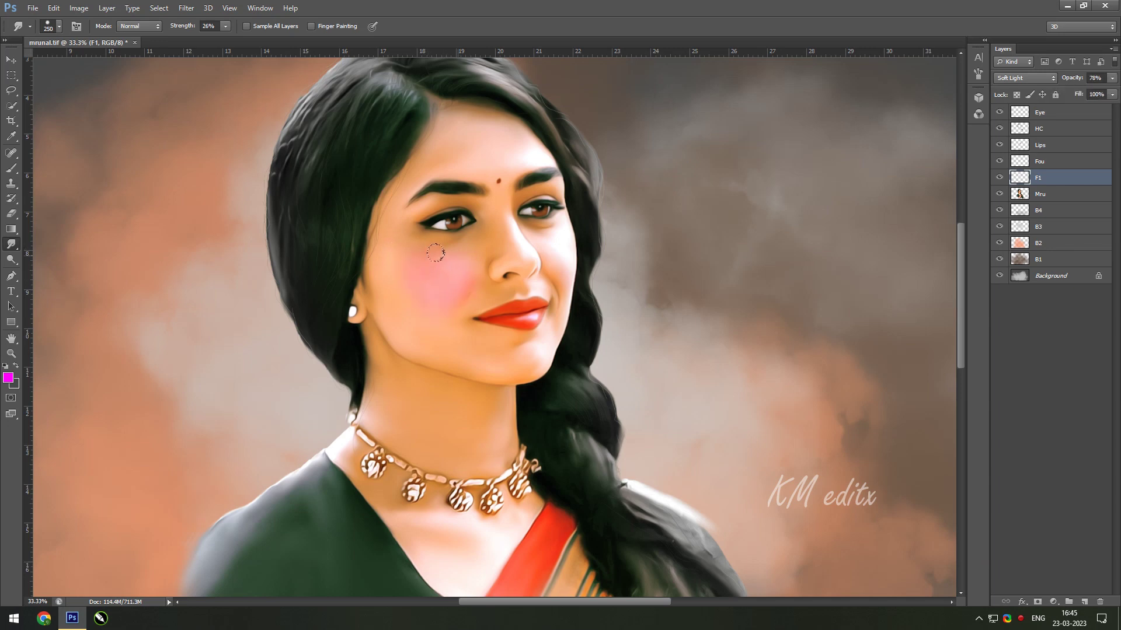
Step: Erase the blush spilling near the nose
key(ctrl+l)
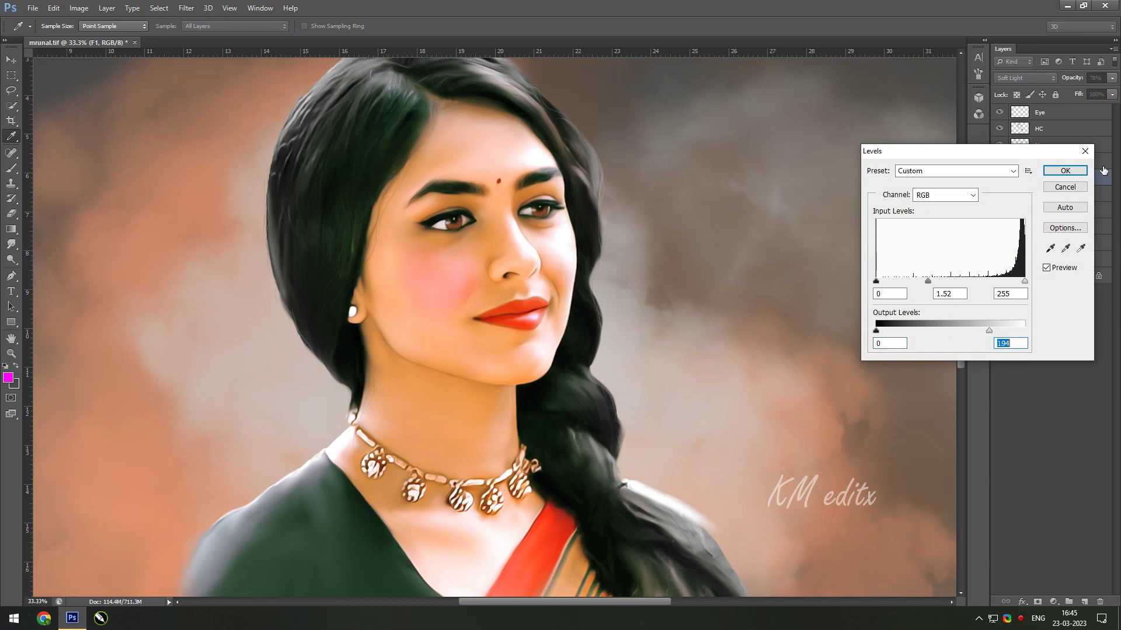
key(Return)
click(1111, 77)
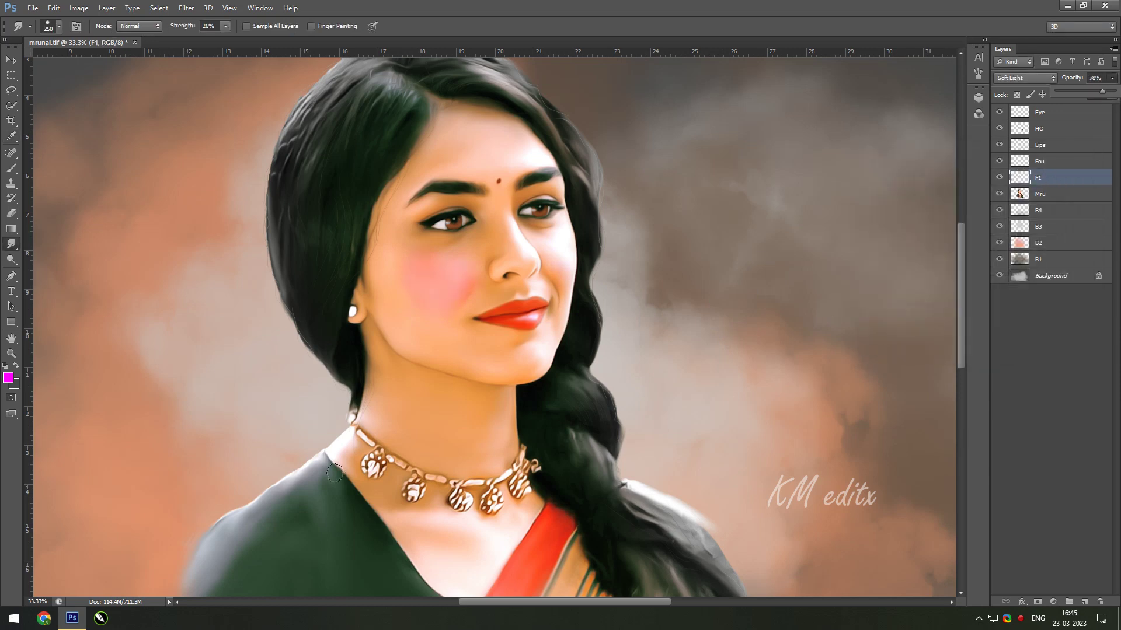
key(e)
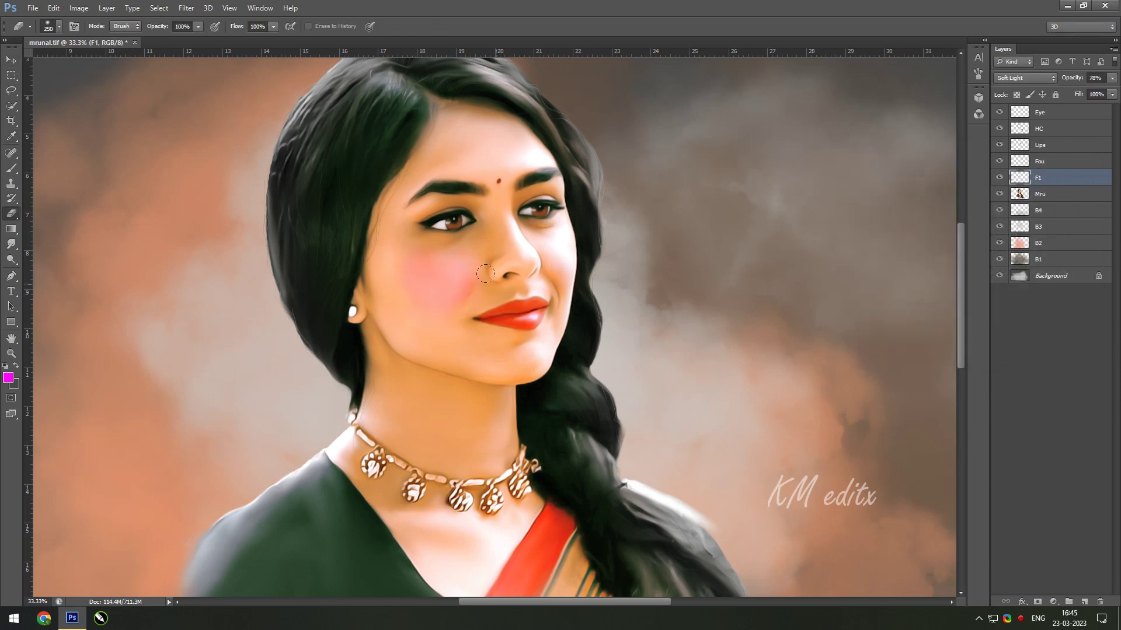
drag(485, 273, 464, 295)
key(r)
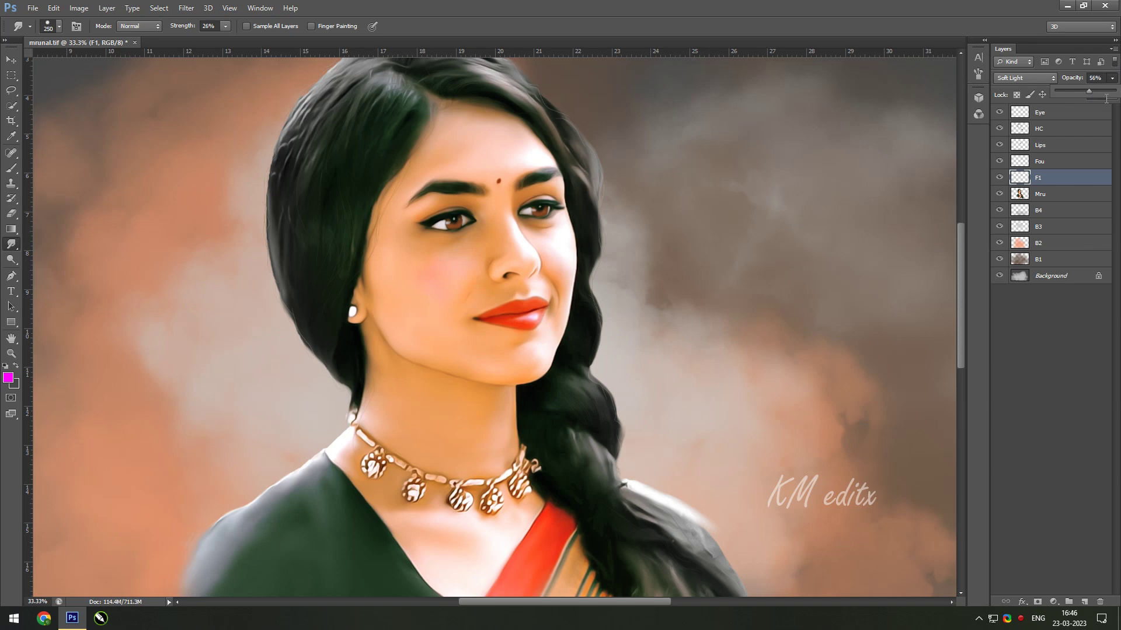
Step: Nudge the Mru layer's hue and raise saturation +3, then glance at Levels without changes
click(1057, 191)
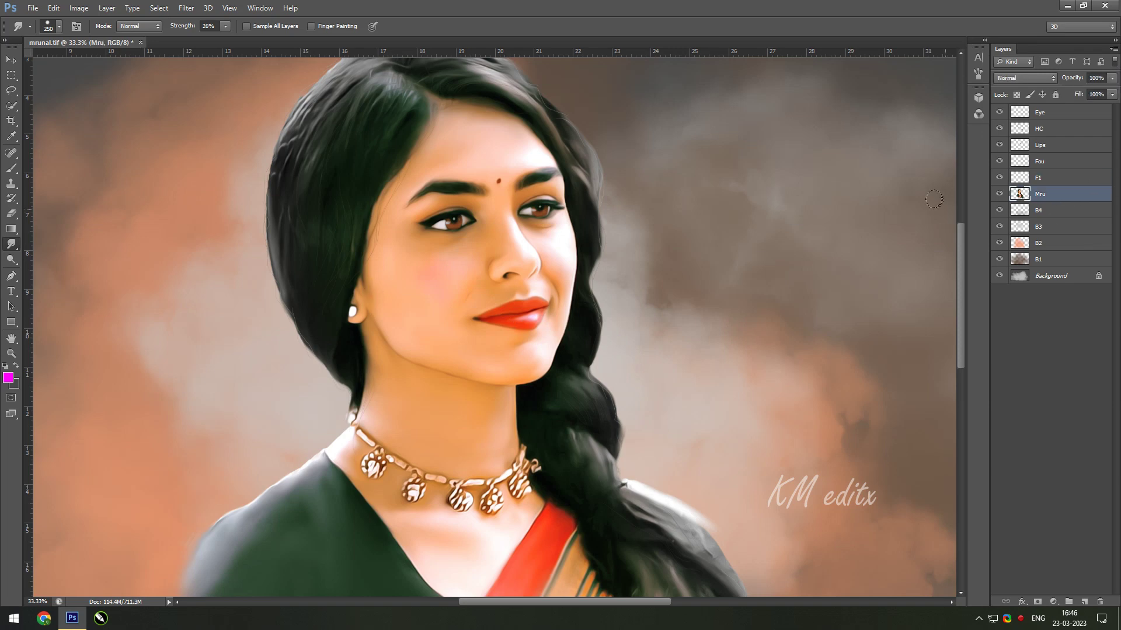
click(79, 8)
click(233, 109)
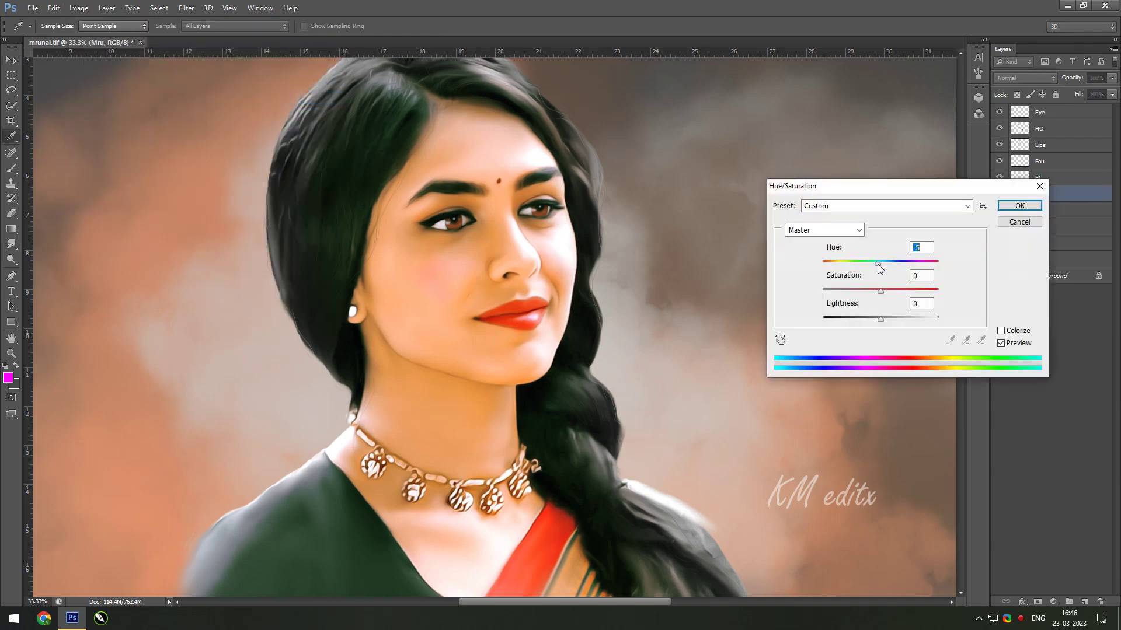
mouse_move(880, 263)
mouse_down()
mouse_move(892, 291)
mouse_move(882, 291)
mouse_move(880, 264)
mouse_up()
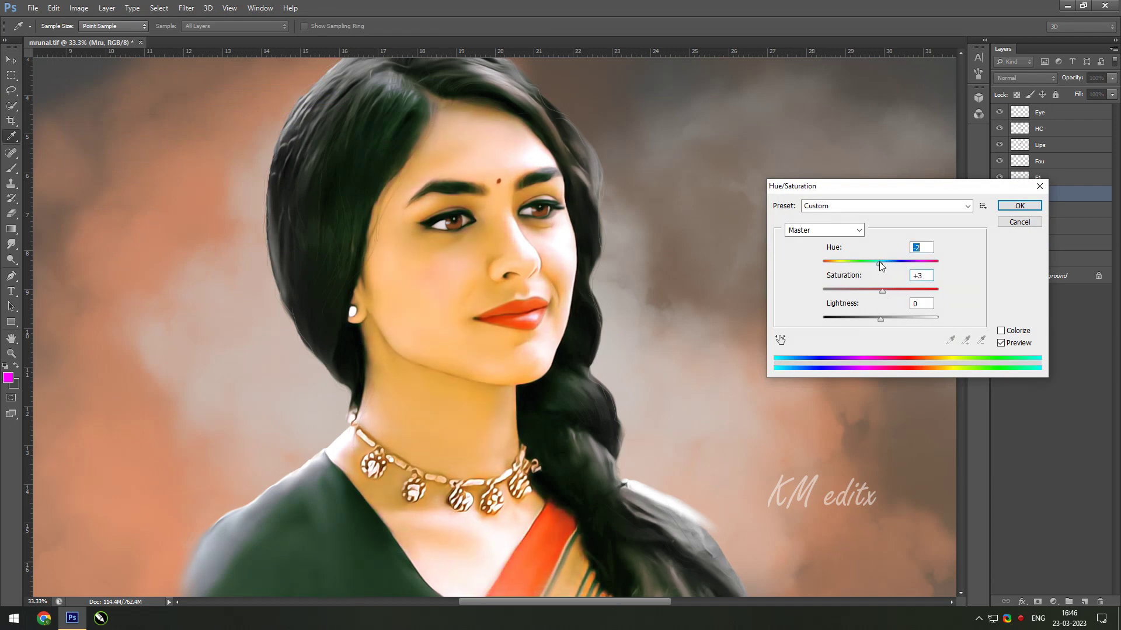
key(Return)
key(ctrl+l)
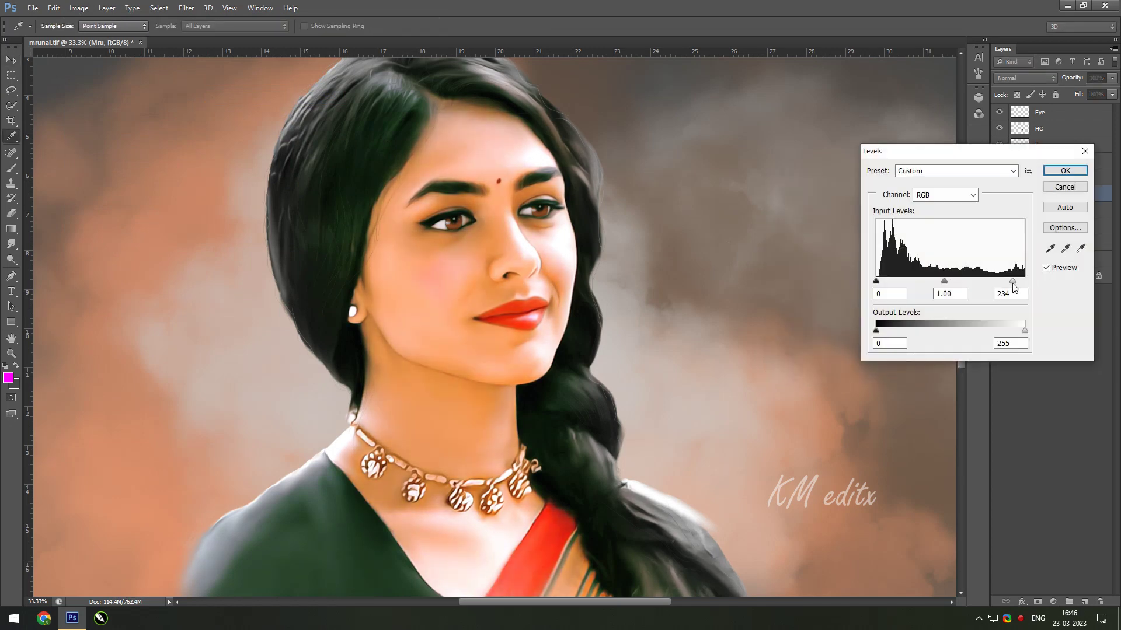
click(1065, 187)
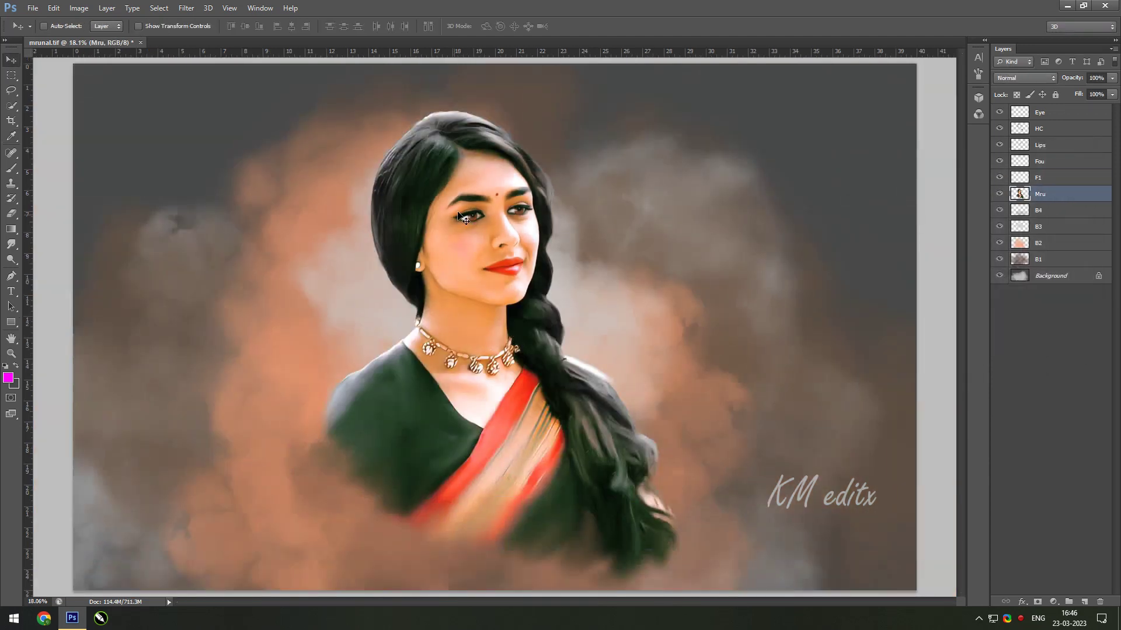
drag(545, 291, 542, 274)
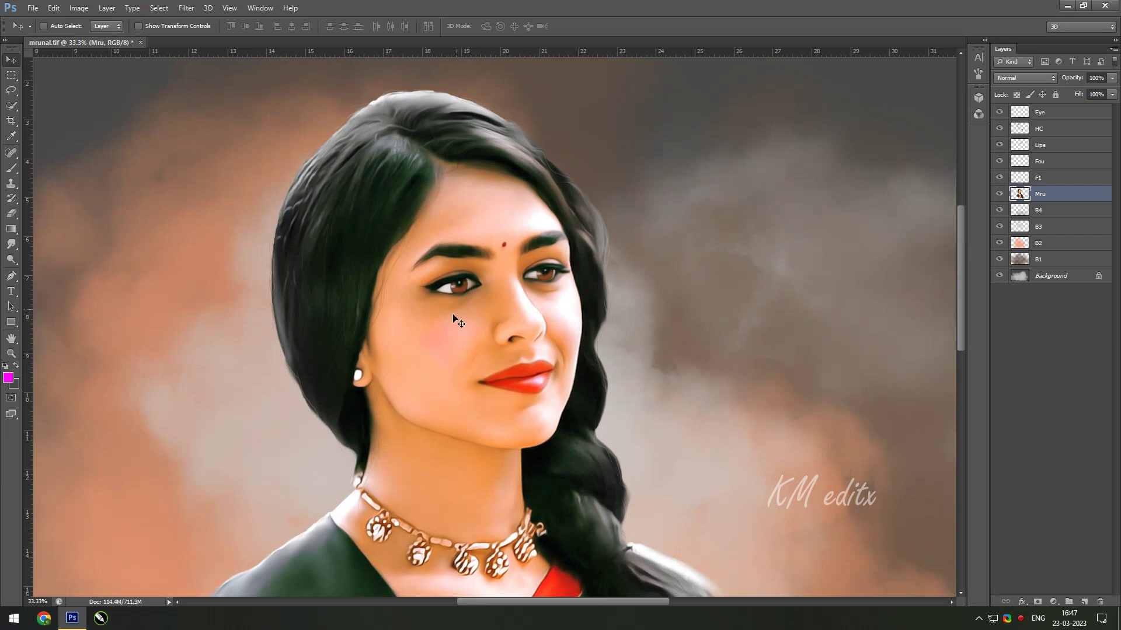
Step: On F1, choose a bright yellow foreground and enlarge the brush to 600
click(1056, 179)
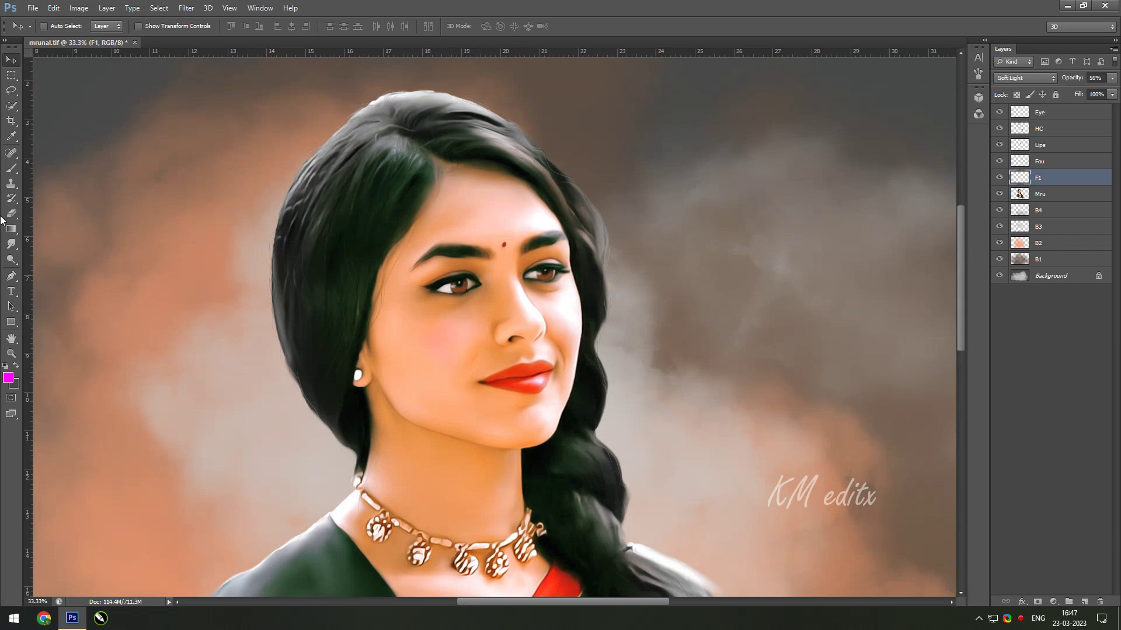
key(i)
click(7, 378)
drag(915, 194, 915, 296)
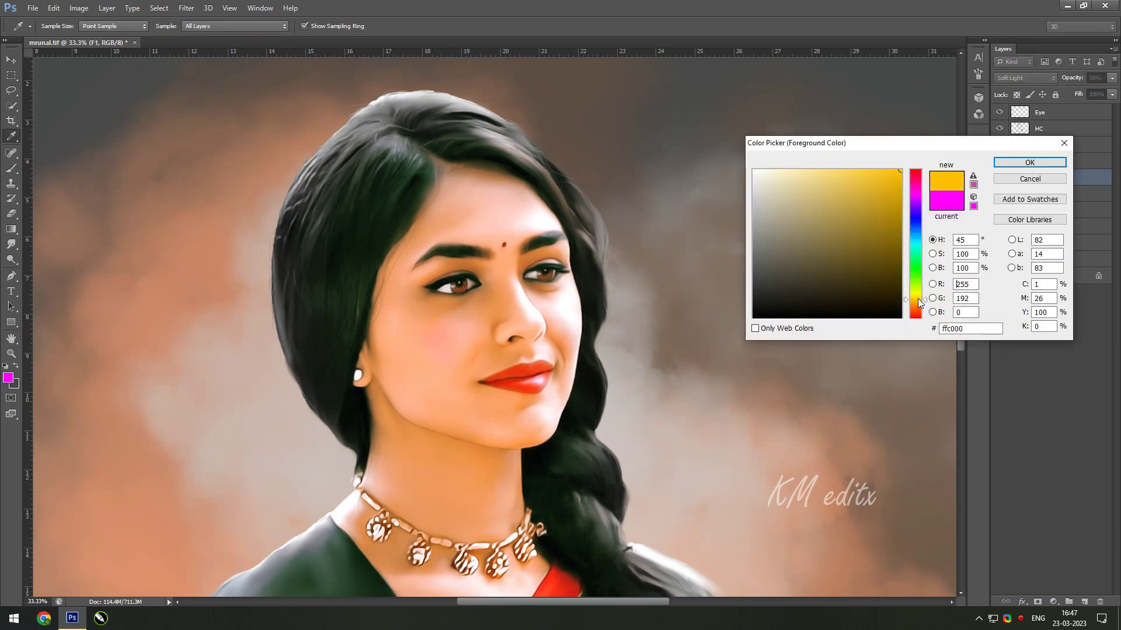
click(1013, 164)
key(b)
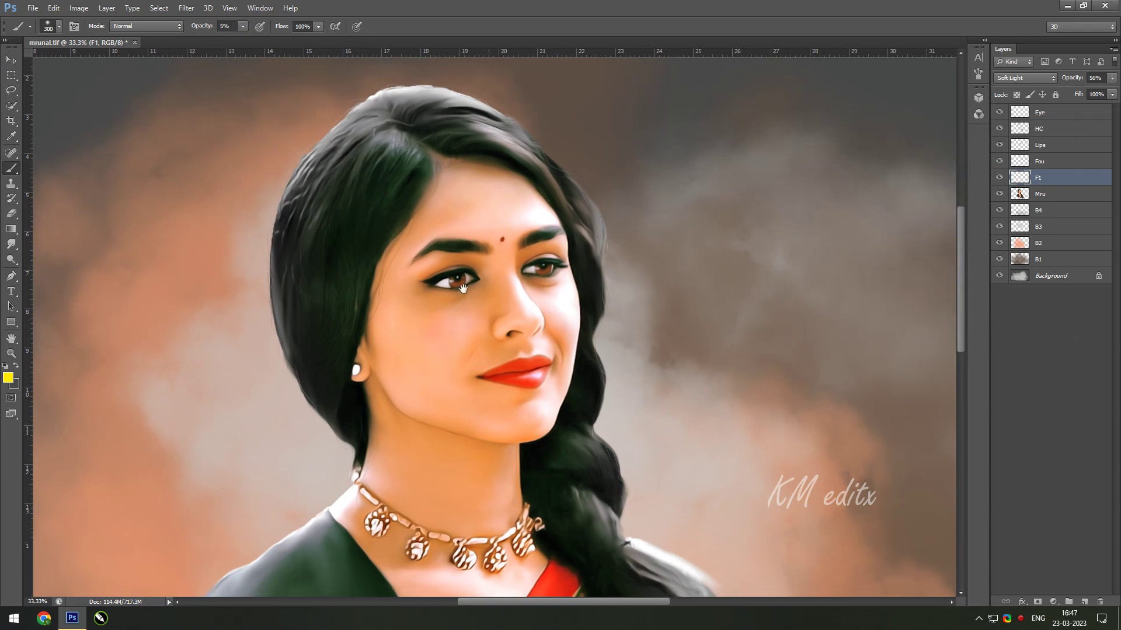
scroll(403, 409, down, 3)
key(bracketright)
key(bracketright)
key(bracketright)
scroll(370, 254, up, 2)
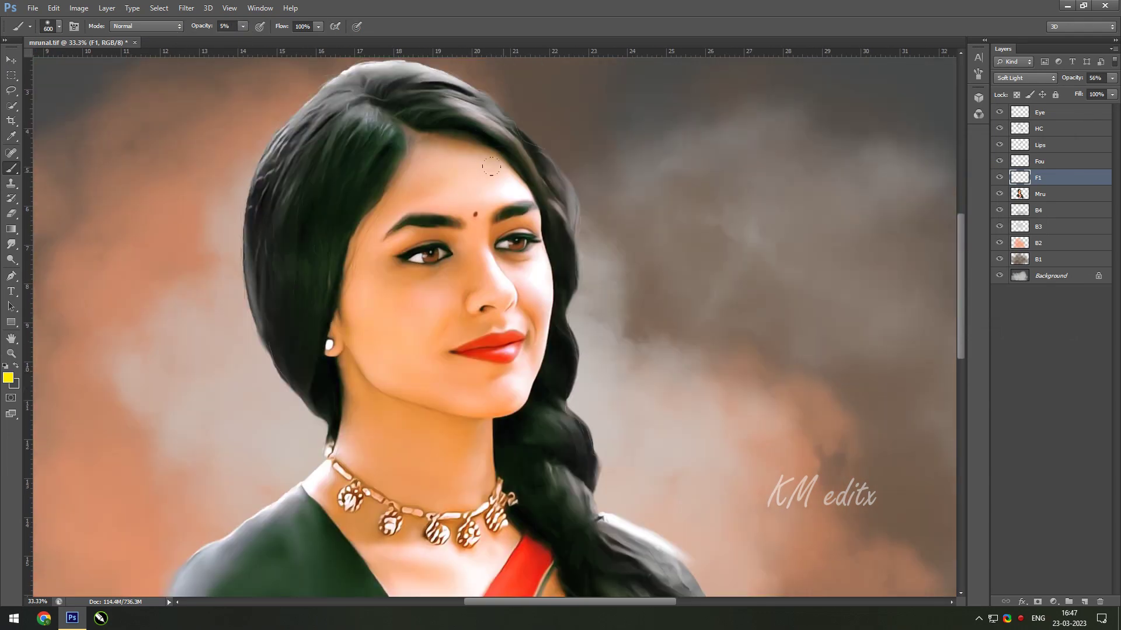
Step: Switch to red paint at 12% brush opacity and set F1's blend mode to Color
click(7, 378)
click(944, 173)
click(1015, 160)
key(1)
key(2)
click(1025, 78)
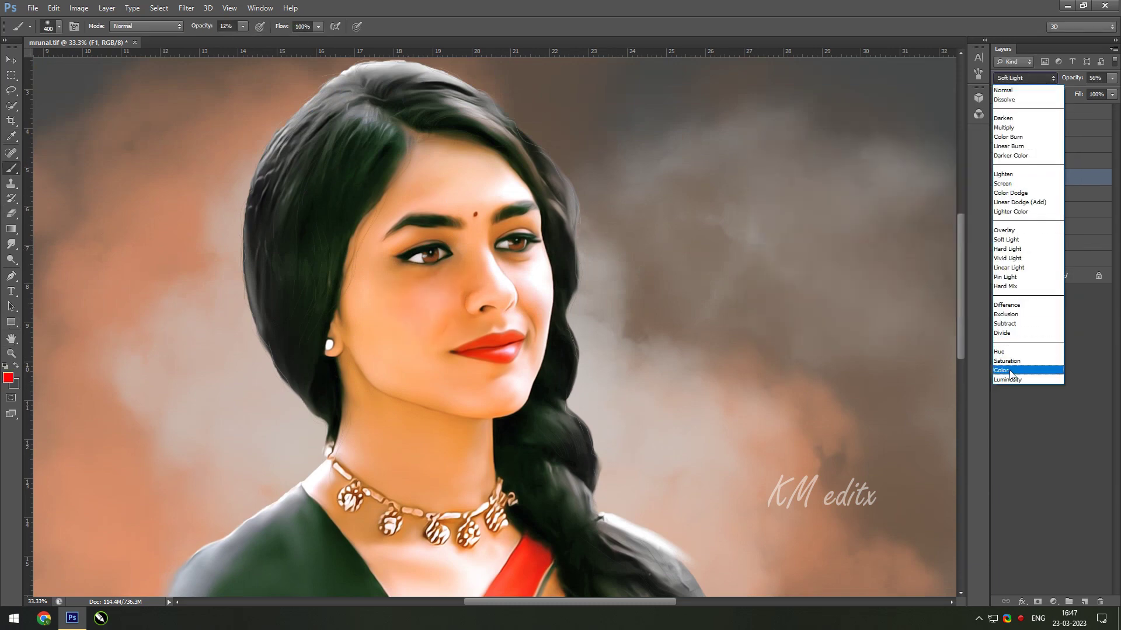
click(1016, 373)
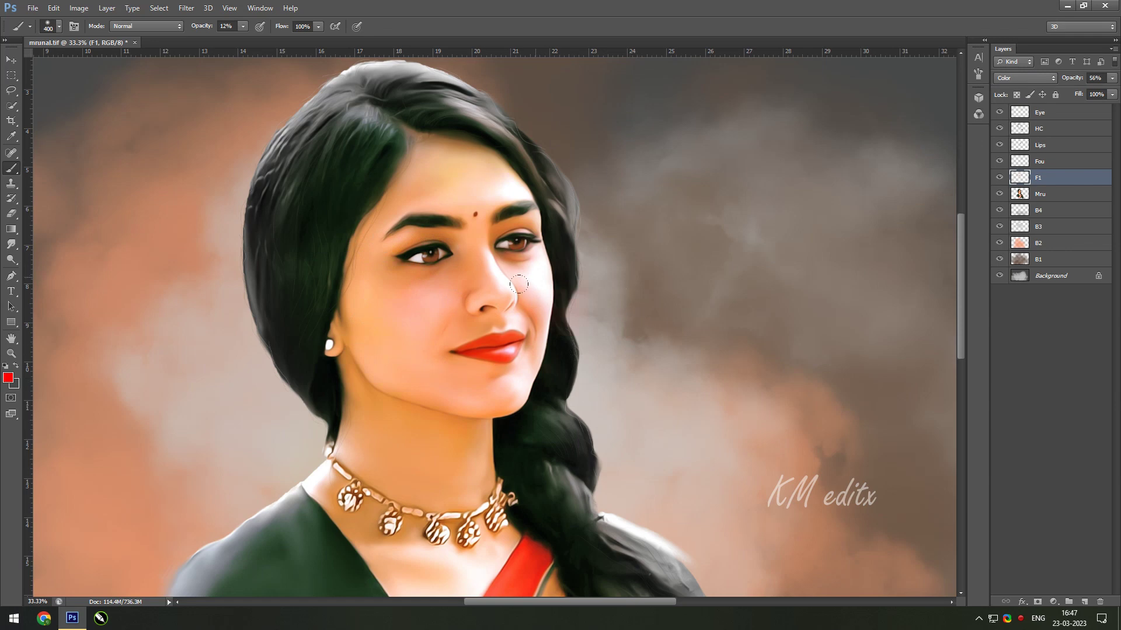
scroll(338, 332, up, 1)
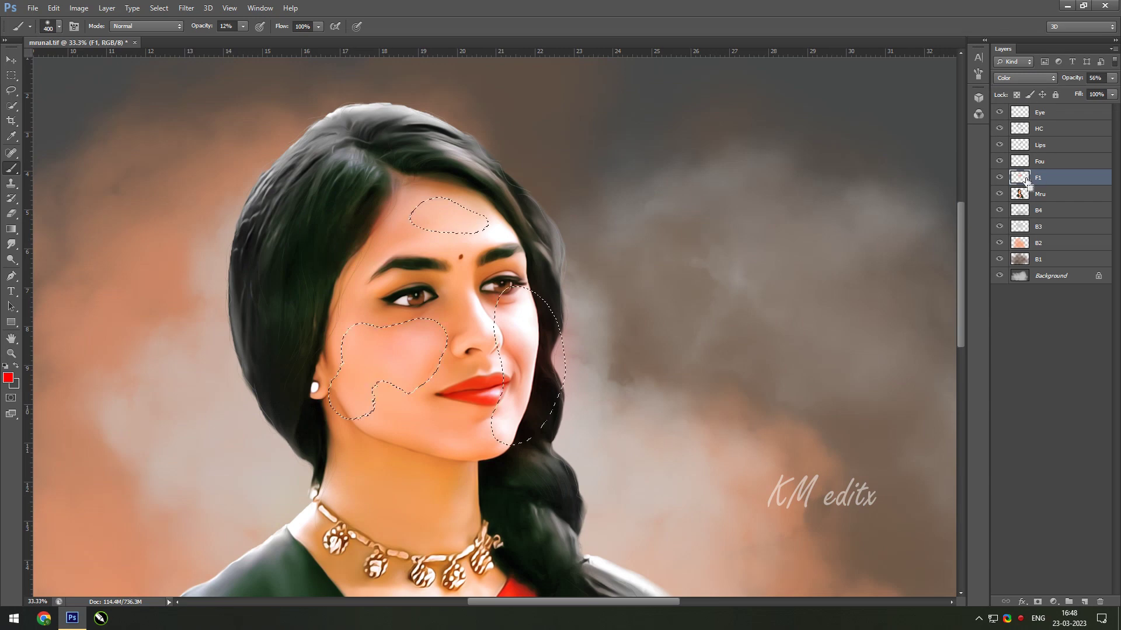
Step: Return to yellow paint and add a new empty layer above F1
click(8, 377)
click(1001, 165)
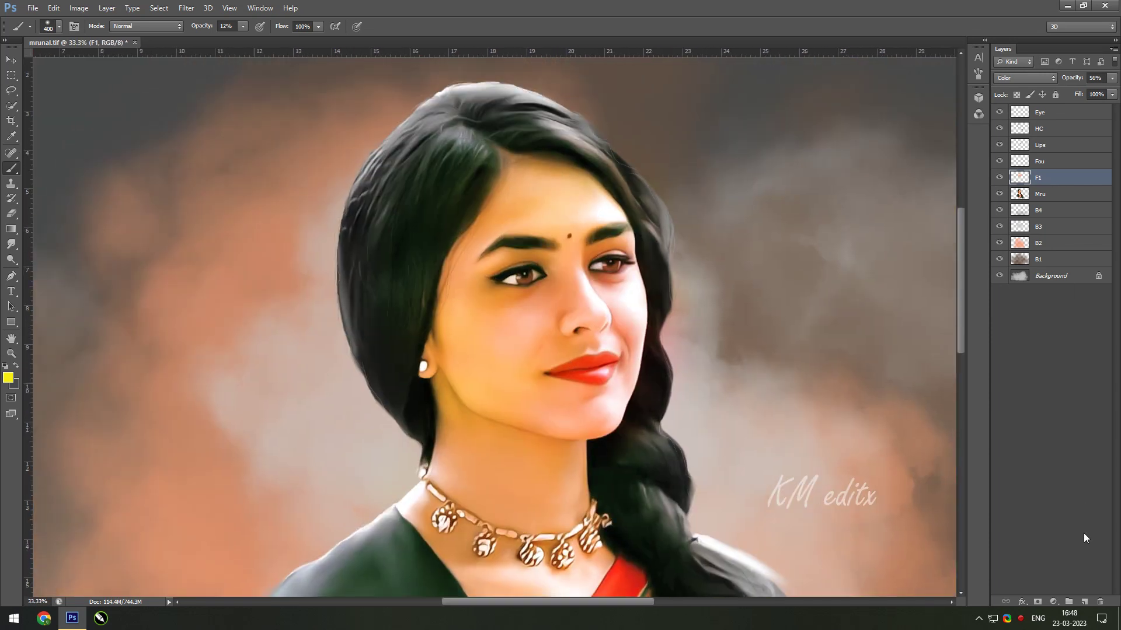
click(1084, 602)
double_click(1044, 178)
Step: Name the layer H, paint yellow strokes over the hair, and blend it as Color
text(H)
key(Return)
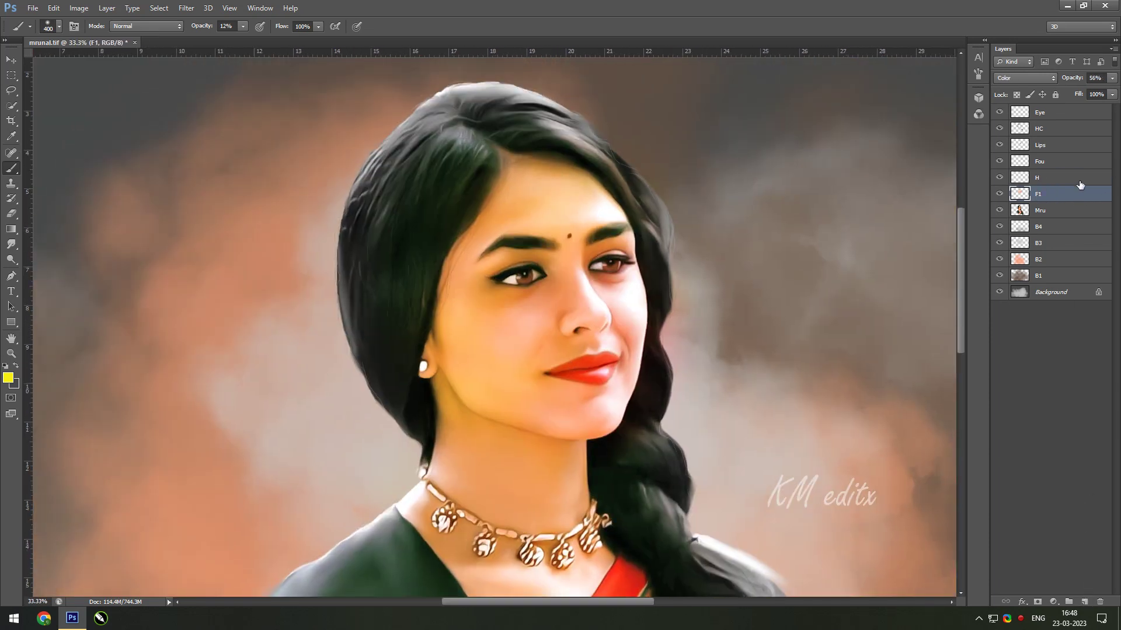
drag(456, 164, 374, 339)
drag(420, 176, 356, 321)
drag(386, 140, 421, 347)
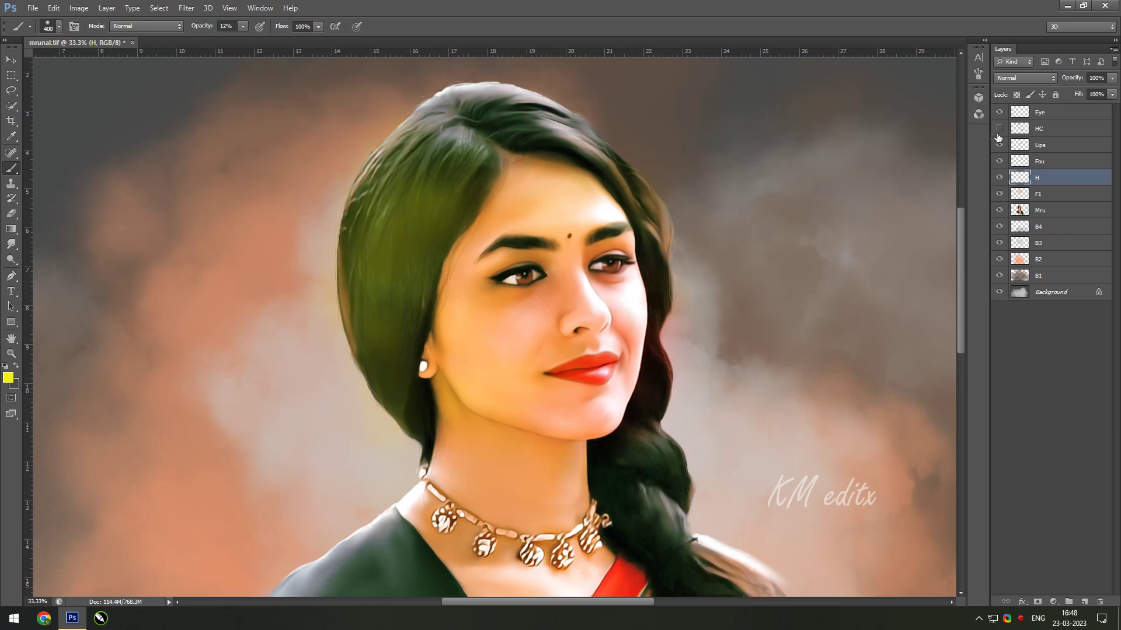
click(1025, 78)
click(1038, 364)
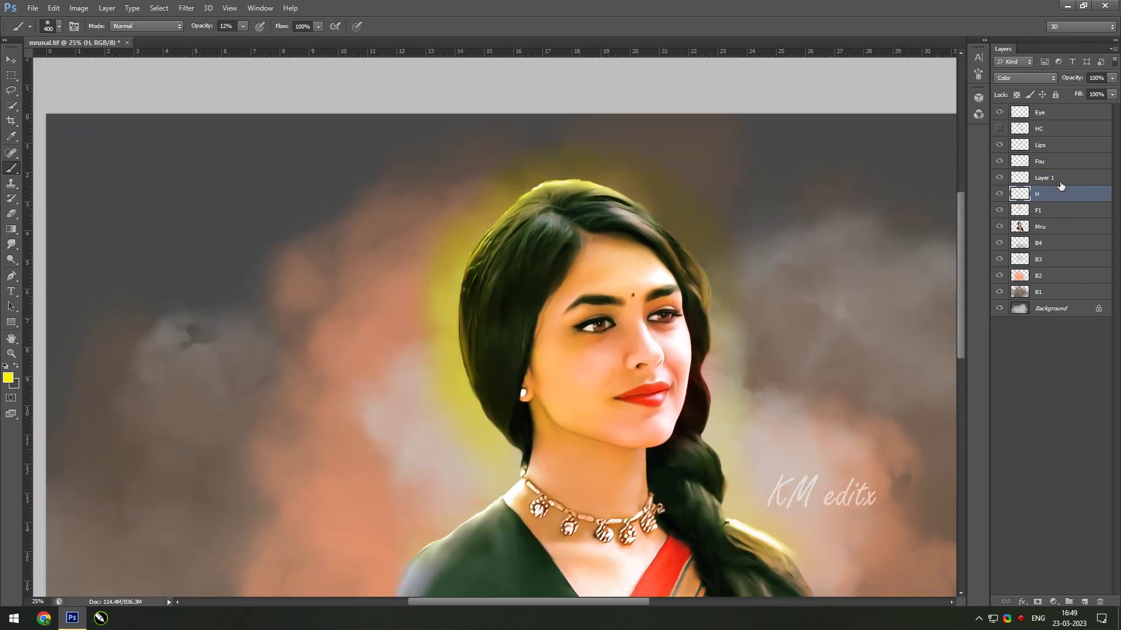
Step: Re-confirm the layer name H, check its opacity, and select the Mru layer
double_click(1044, 177)
text(H)
key(Return)
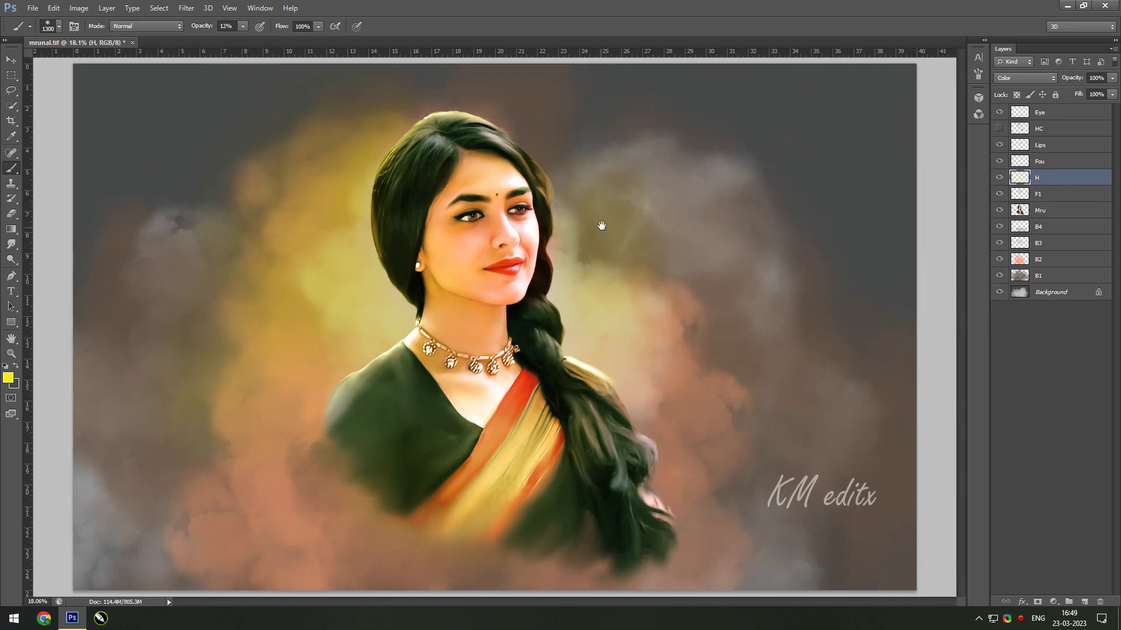
click(1112, 78)
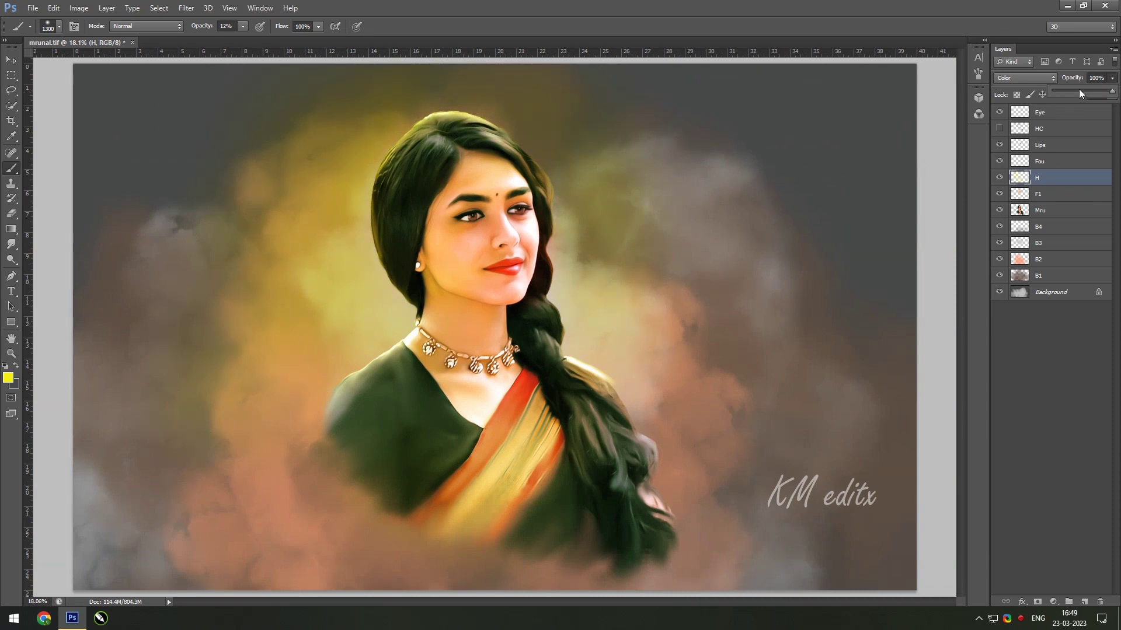
click(1045, 210)
Step: Duplicate the Mru layer and open the Motion Blur filter settings
key(ctrl+j)
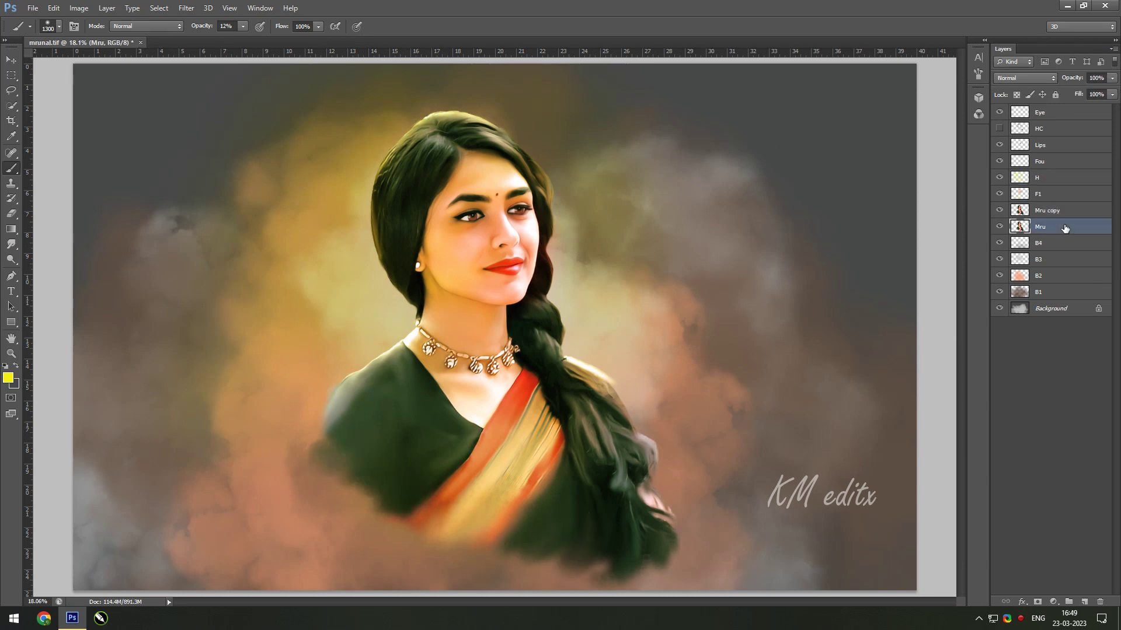
click(1045, 227)
click(186, 7)
click(357, 209)
click(1061, 208)
click(187, 8)
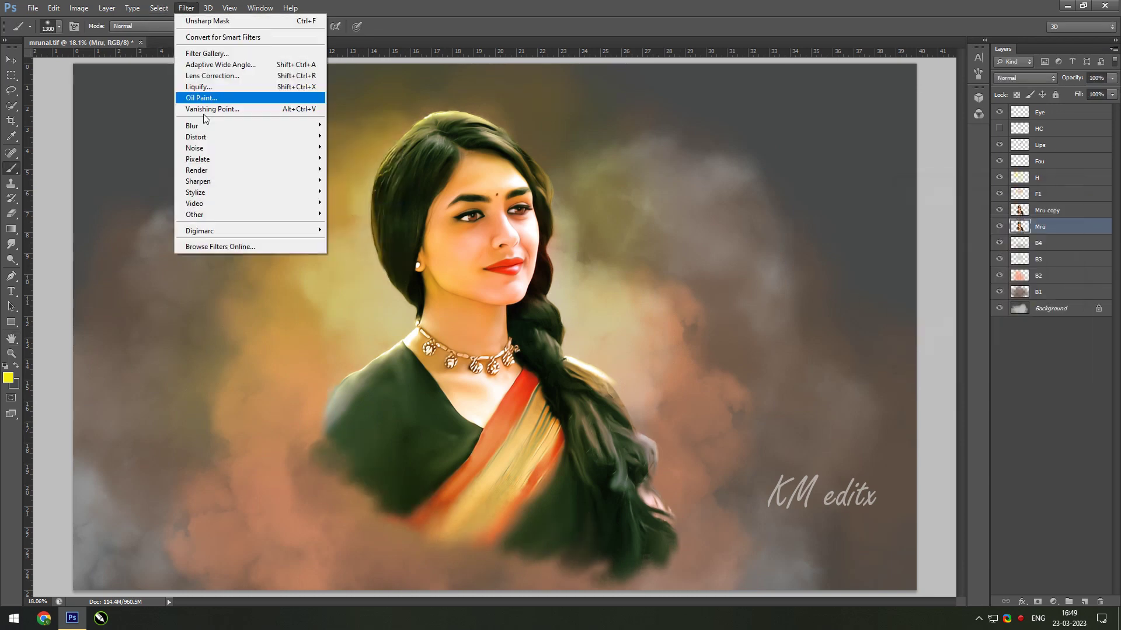
click(356, 230)
Step: Apply a 25° Motion Blur at 215 pixels, then open Levels
drag(899, 289, 912, 290)
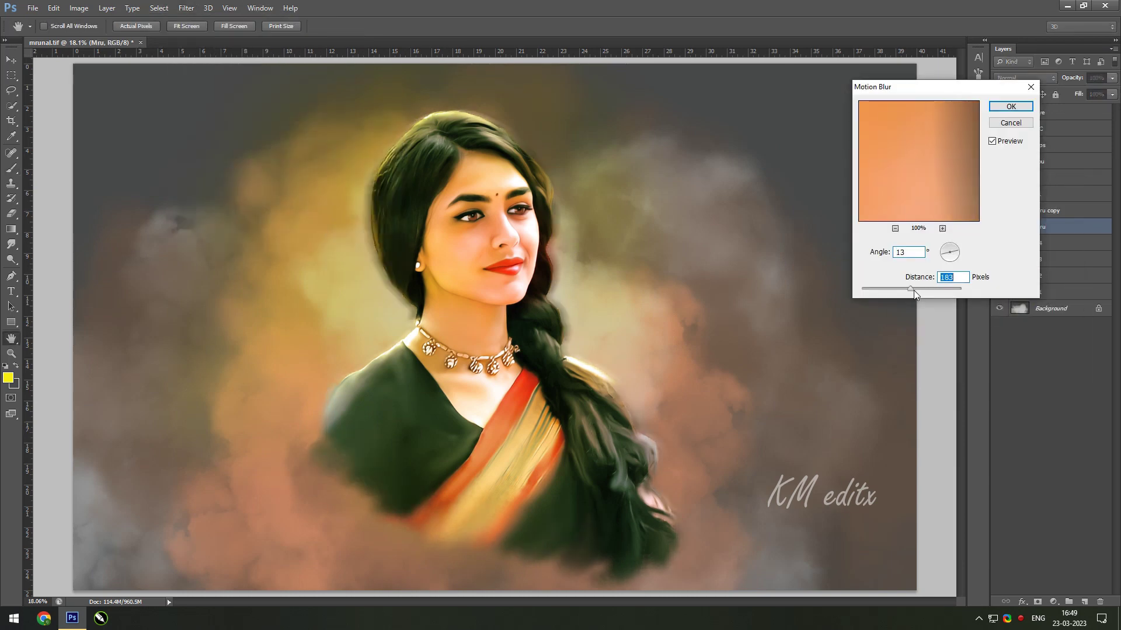
drag(950, 252, 956, 249)
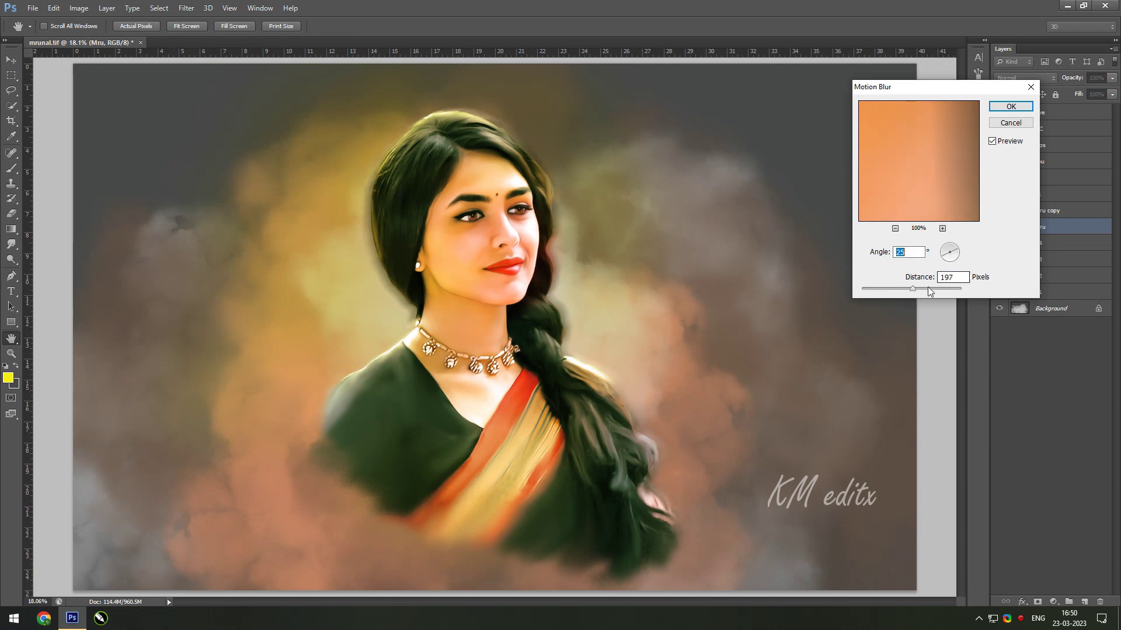
drag(912, 289, 915, 289)
click(1027, 108)
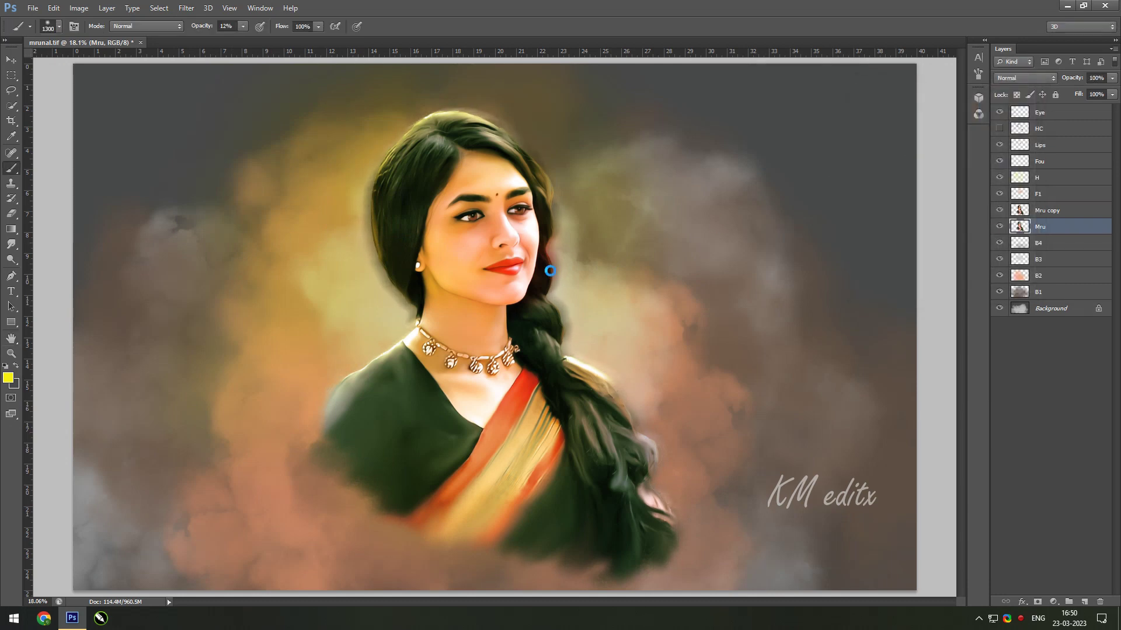
key(ctrl+plus)
key(ctrl+l)
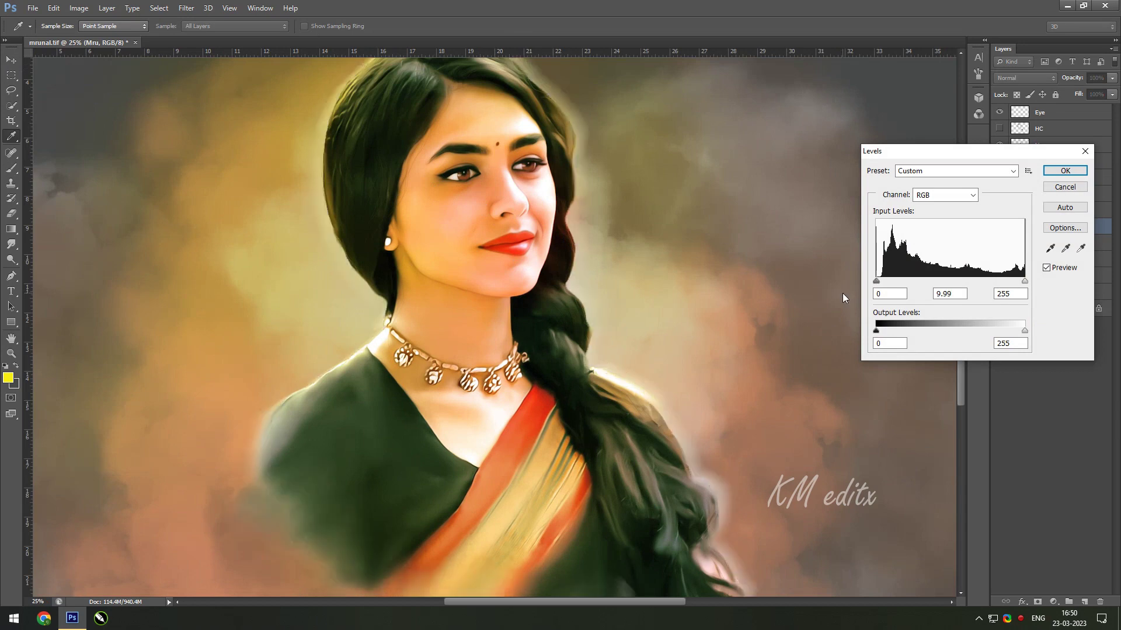